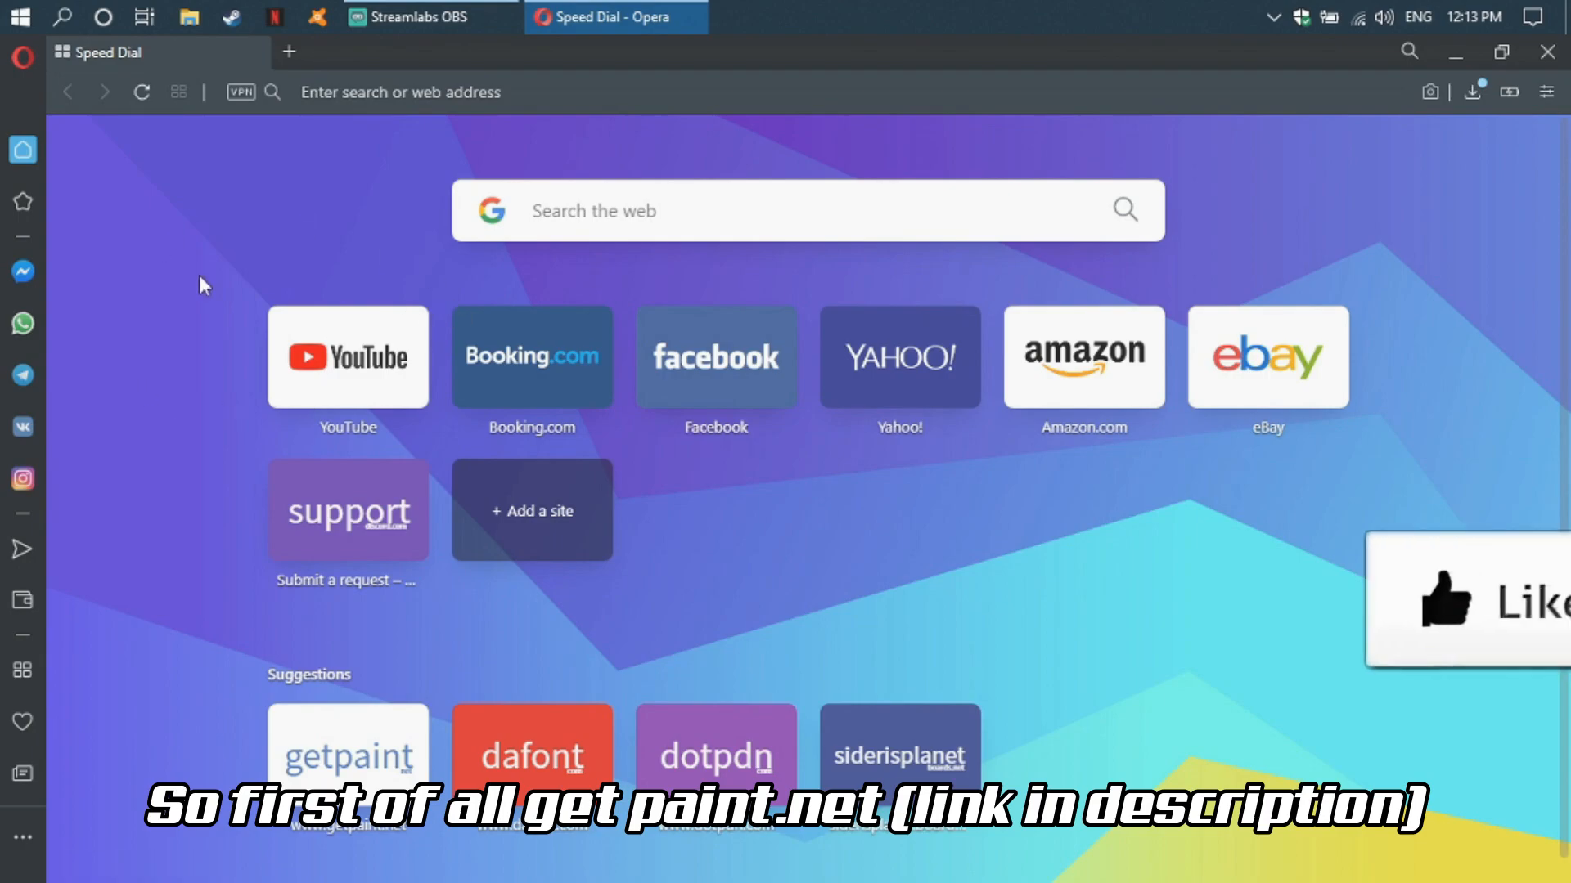
- Open the Paint.NET website at getpaint.net and go to the free dotPDN download page for paint.net 4.2.11
{"action": "left_click", "coordinate": [470, 98]}
{"action": "type", "text": "paint.net plugins"}
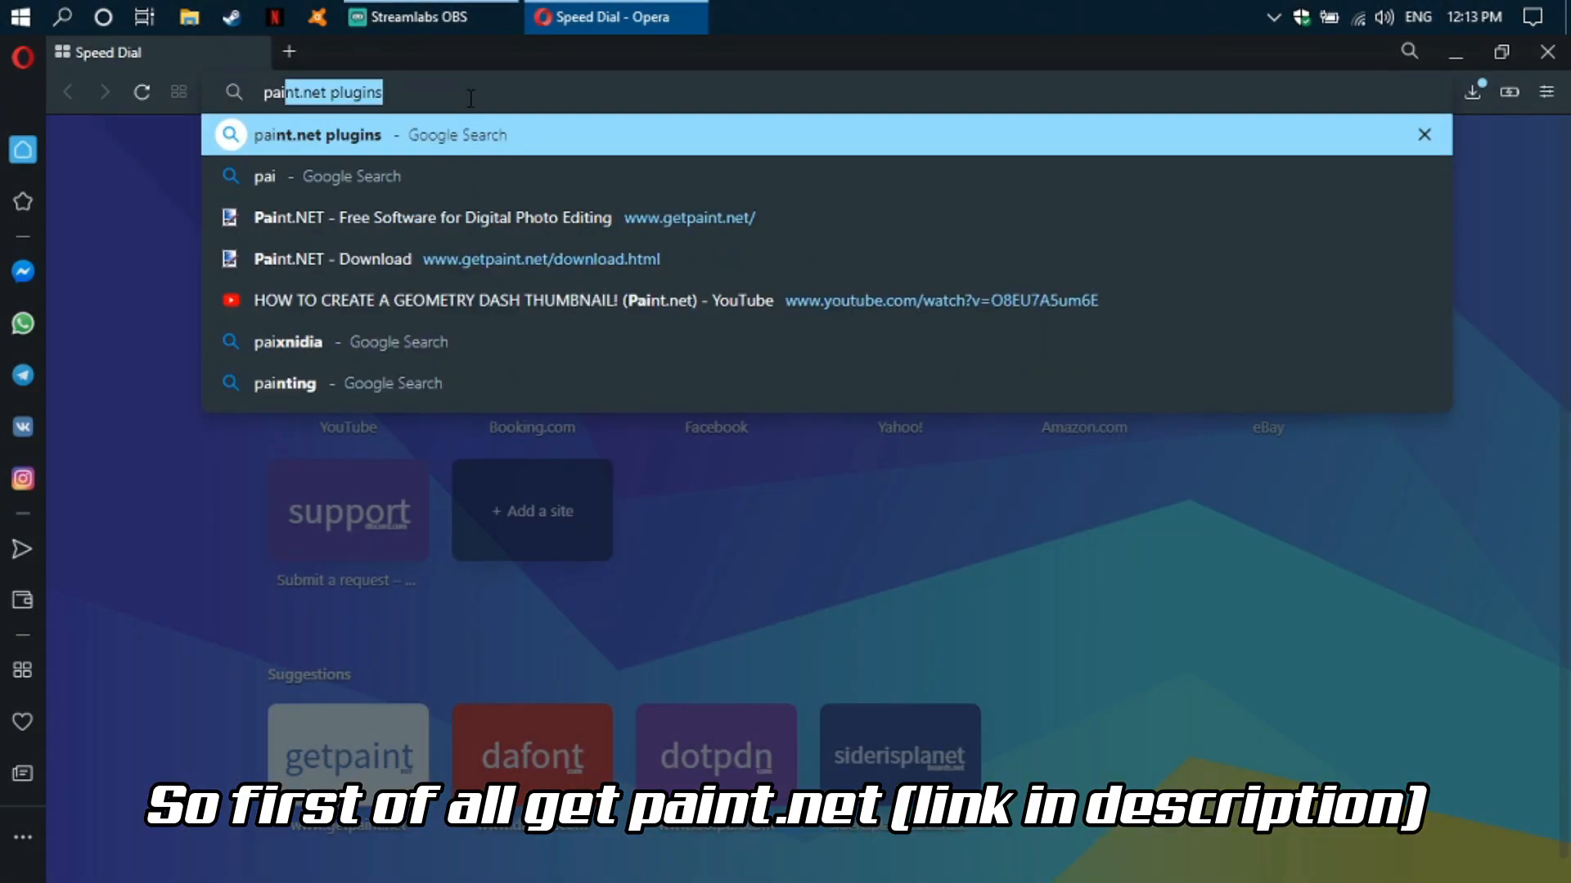
{"action": "left_click", "coordinate": [420, 218]}
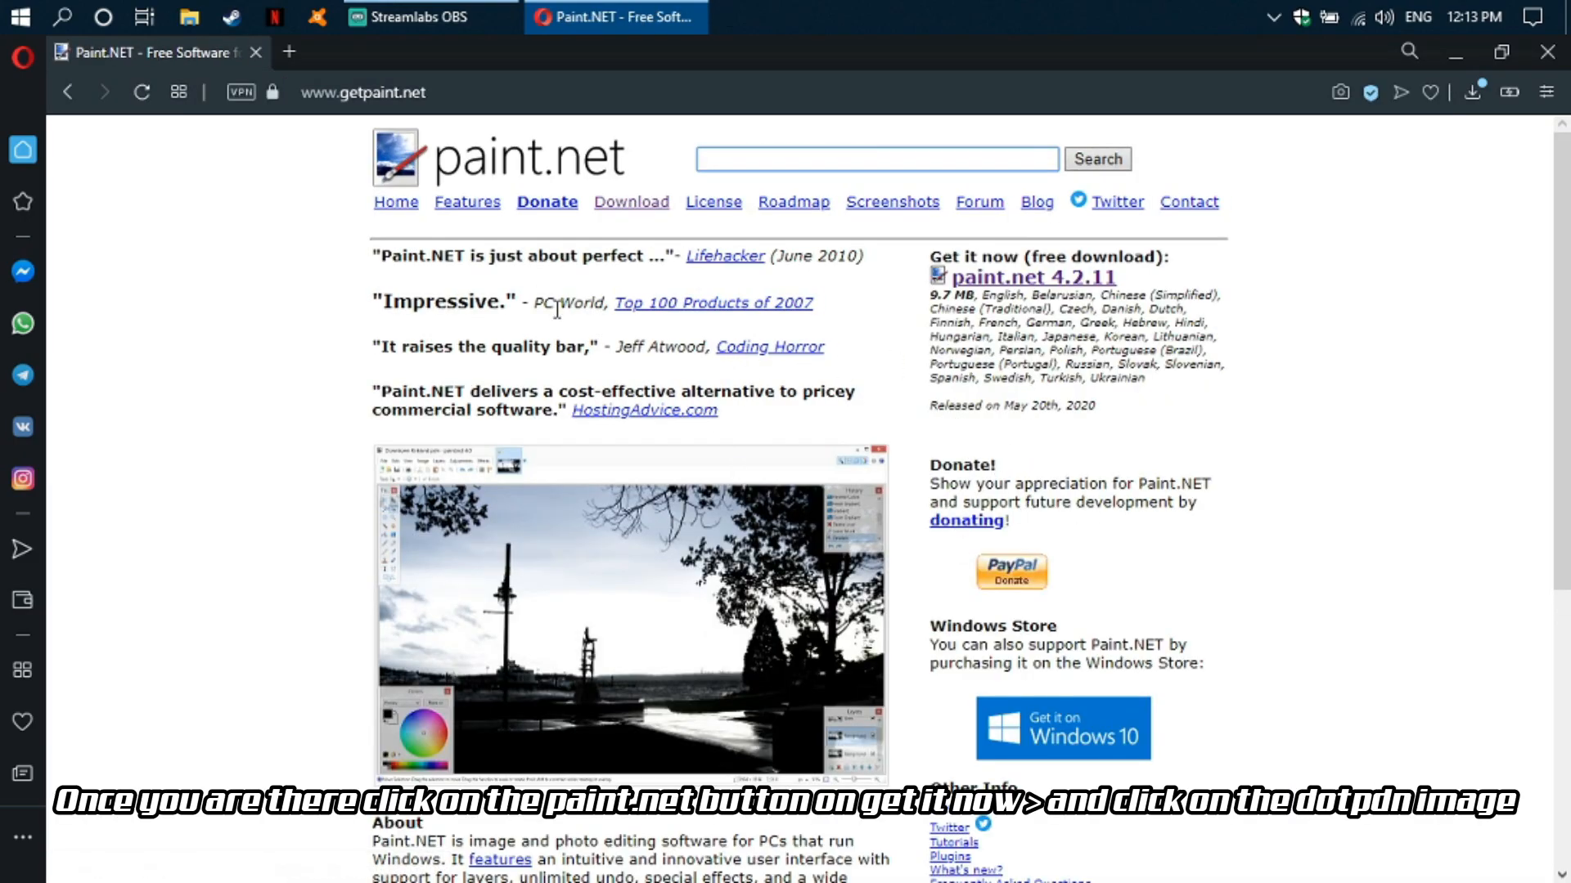
{"action": "left_click", "coordinate": [1030, 280]}
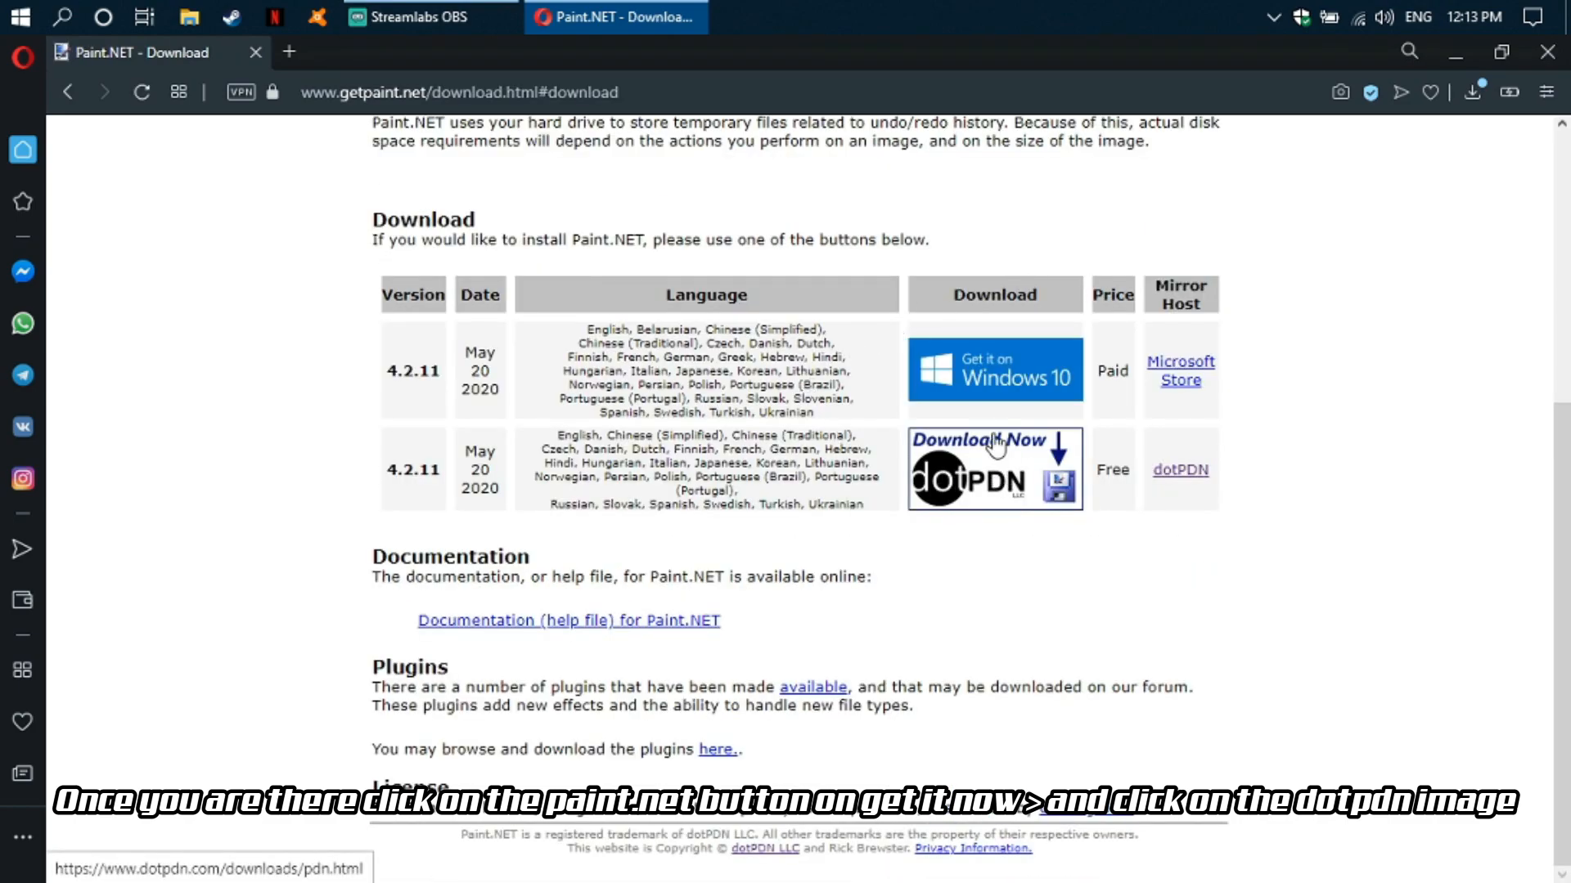
{"action": "left_click", "coordinate": [1033, 477]}
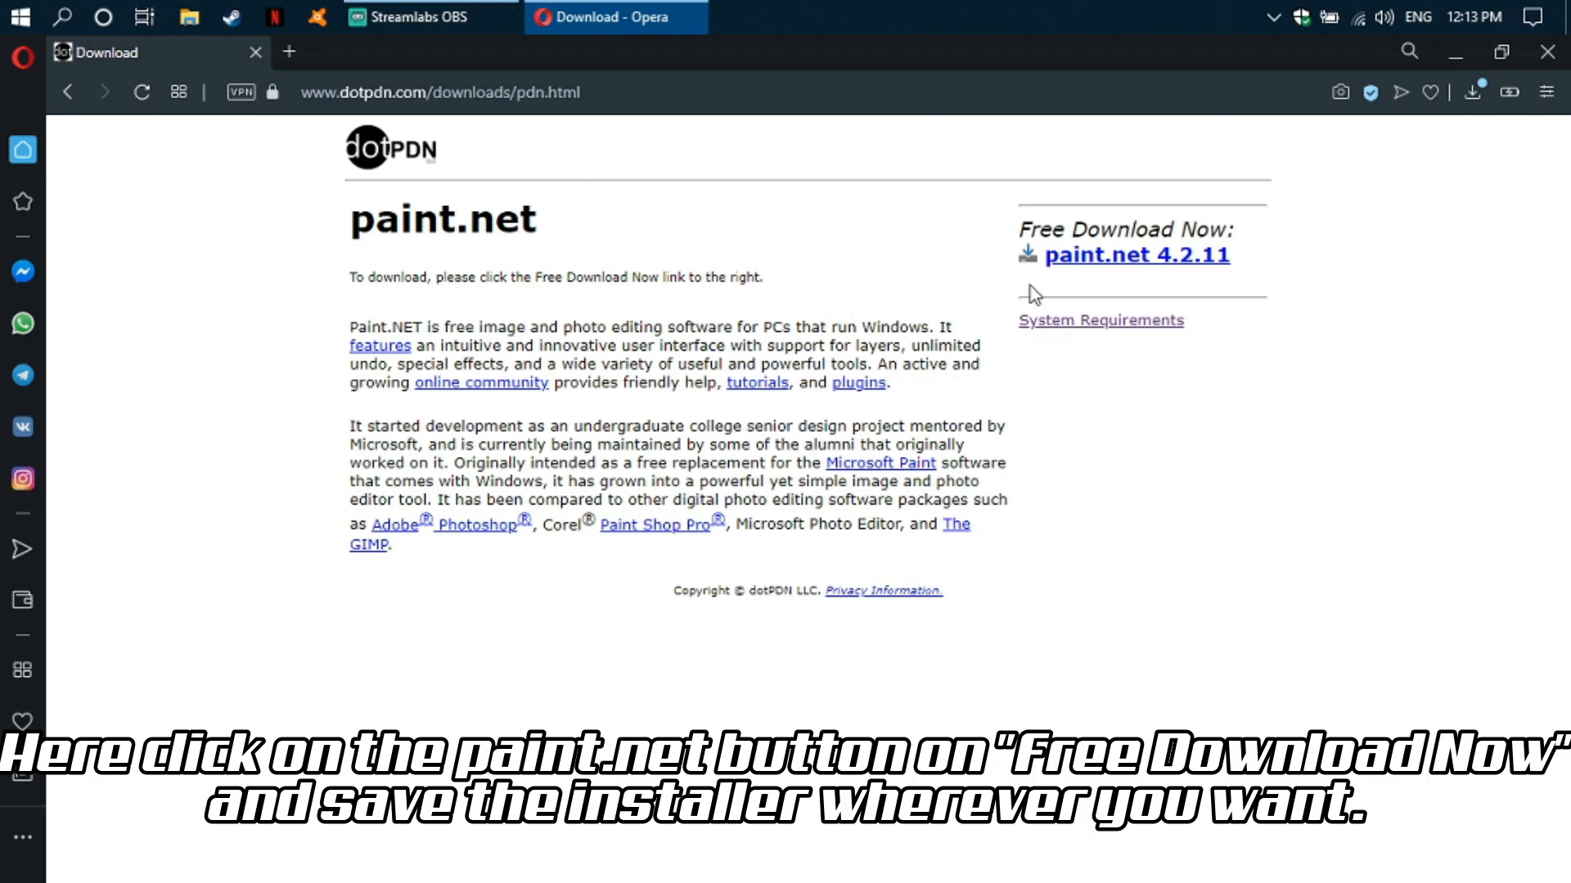
- Download paint.net 4.2.11 and save paint.net.4.2.11.install.zip in the Downloads folder
{"action": "left_click", "coordinate": [1133, 262]}
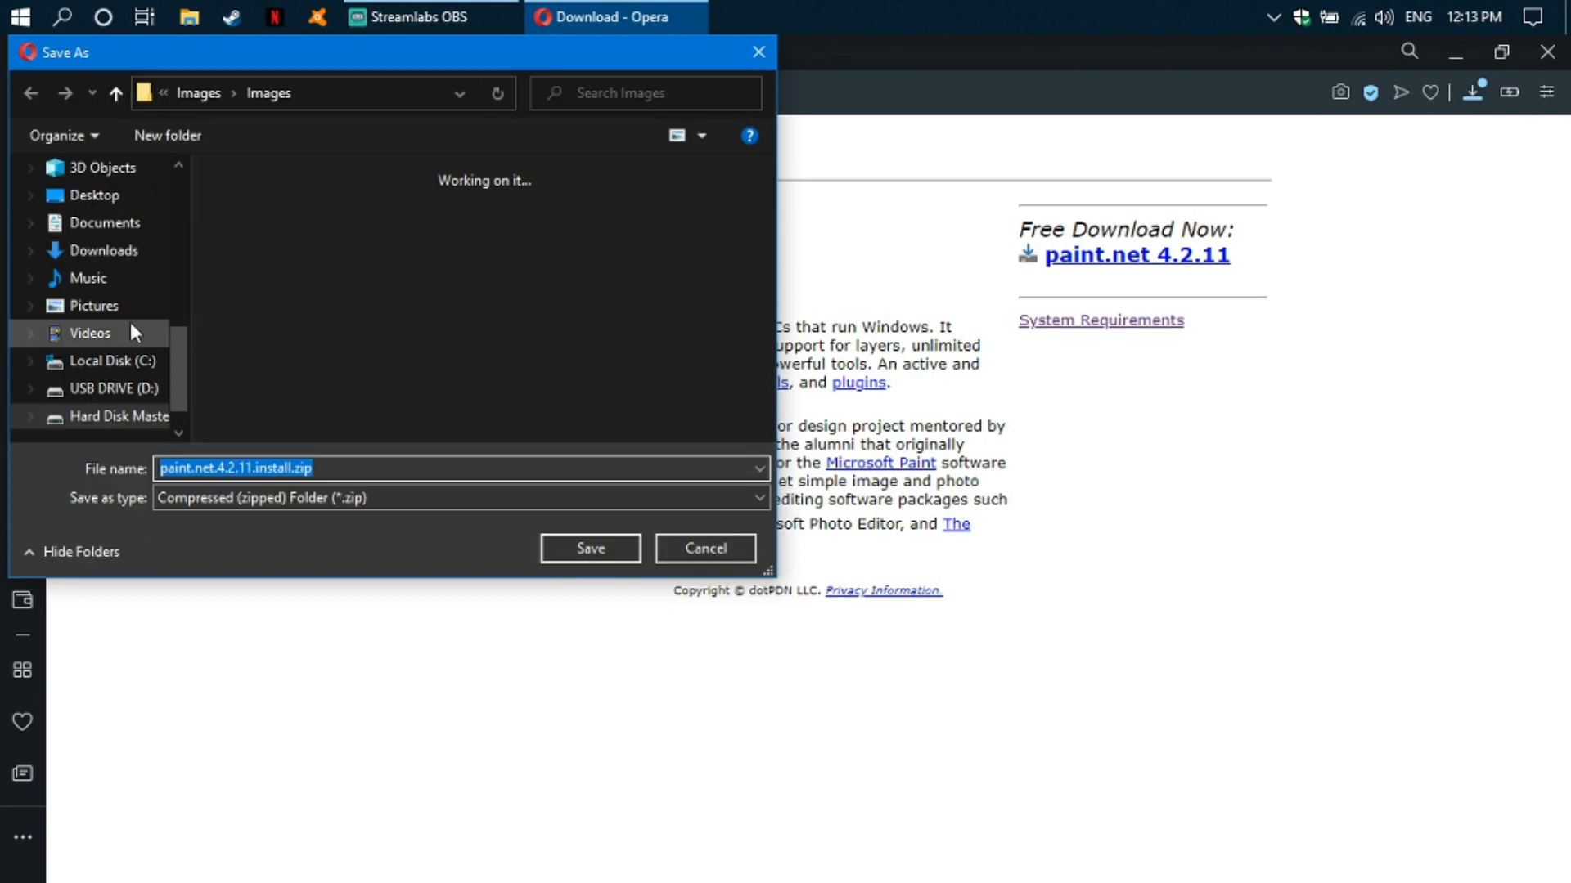
{"action": "left_click", "coordinate": [99, 250]}
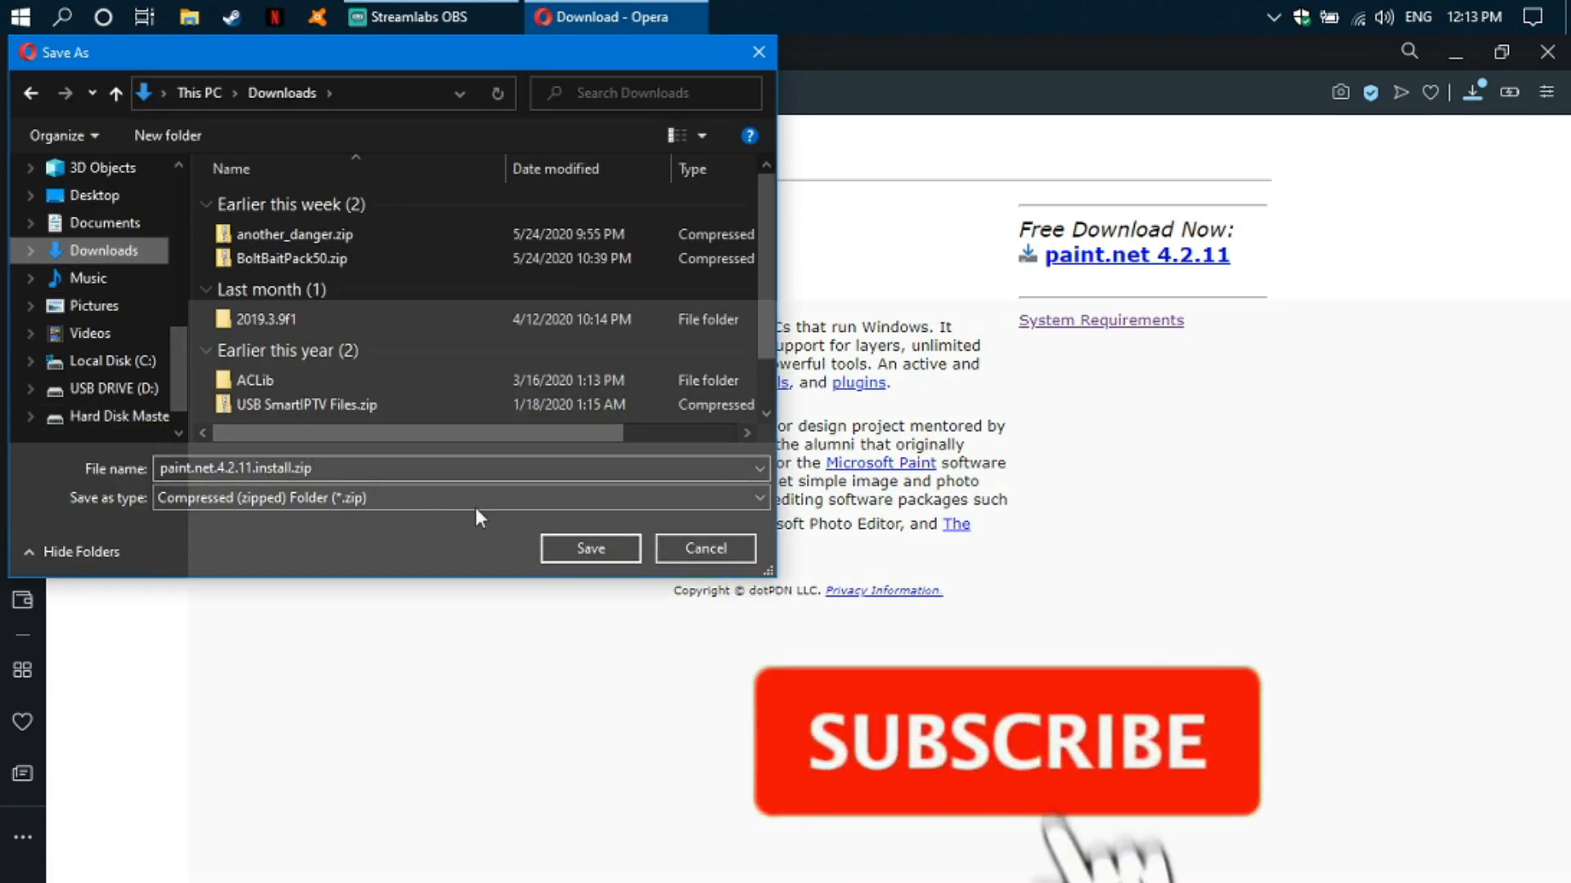
{"action": "left_click", "coordinate": [589, 548]}
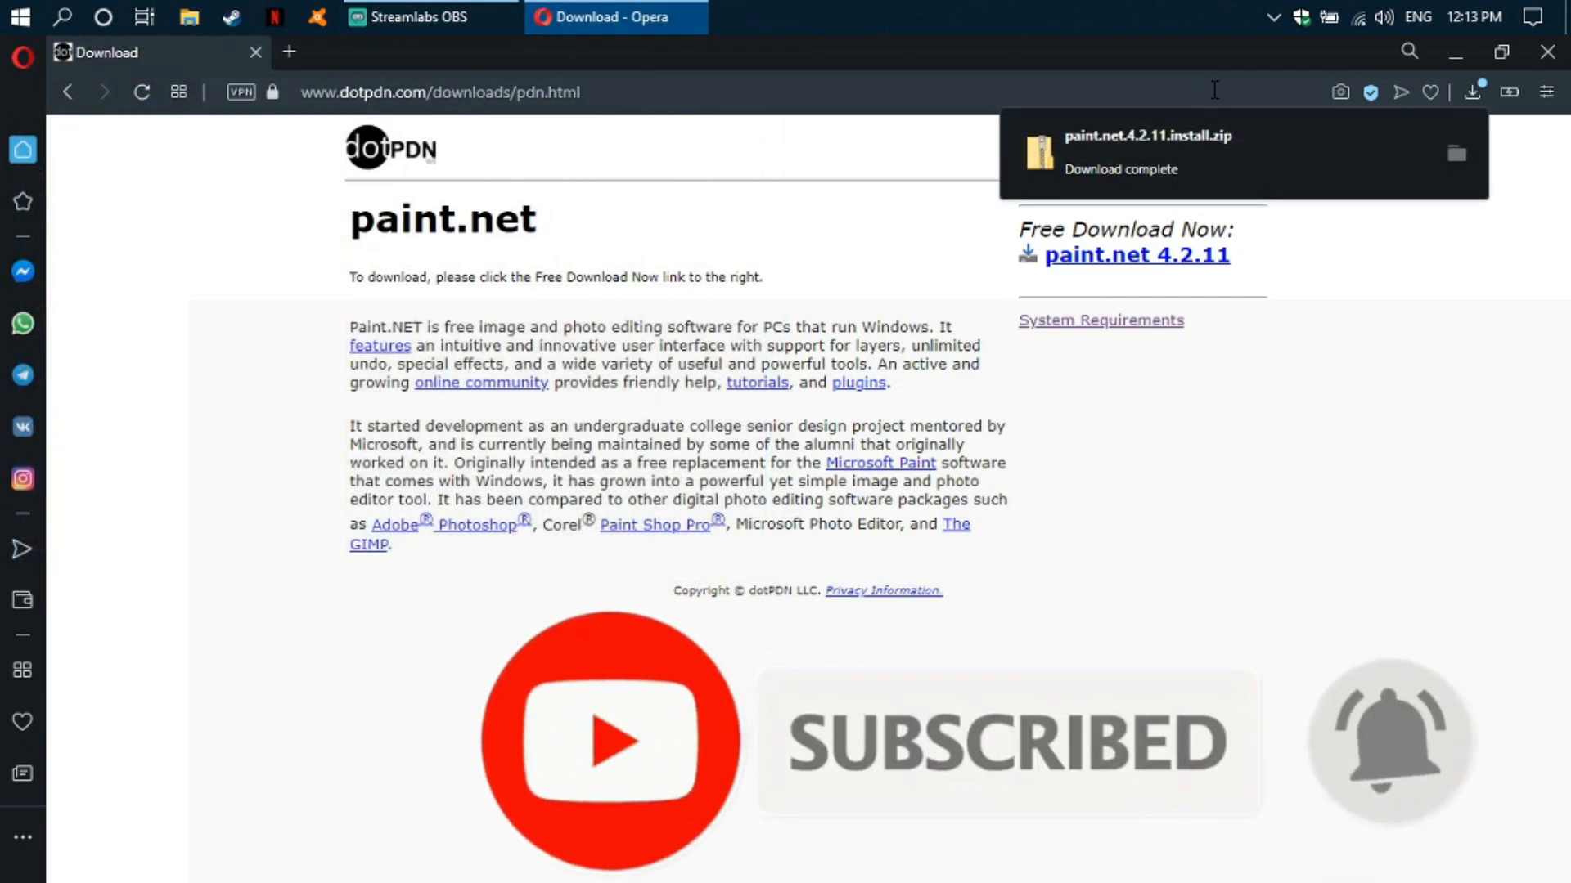
- Open the downloaded paint.net zip from its folder and run paint.net.4.2.11.install.exe
{"action": "left_click", "coordinate": [1457, 154]}
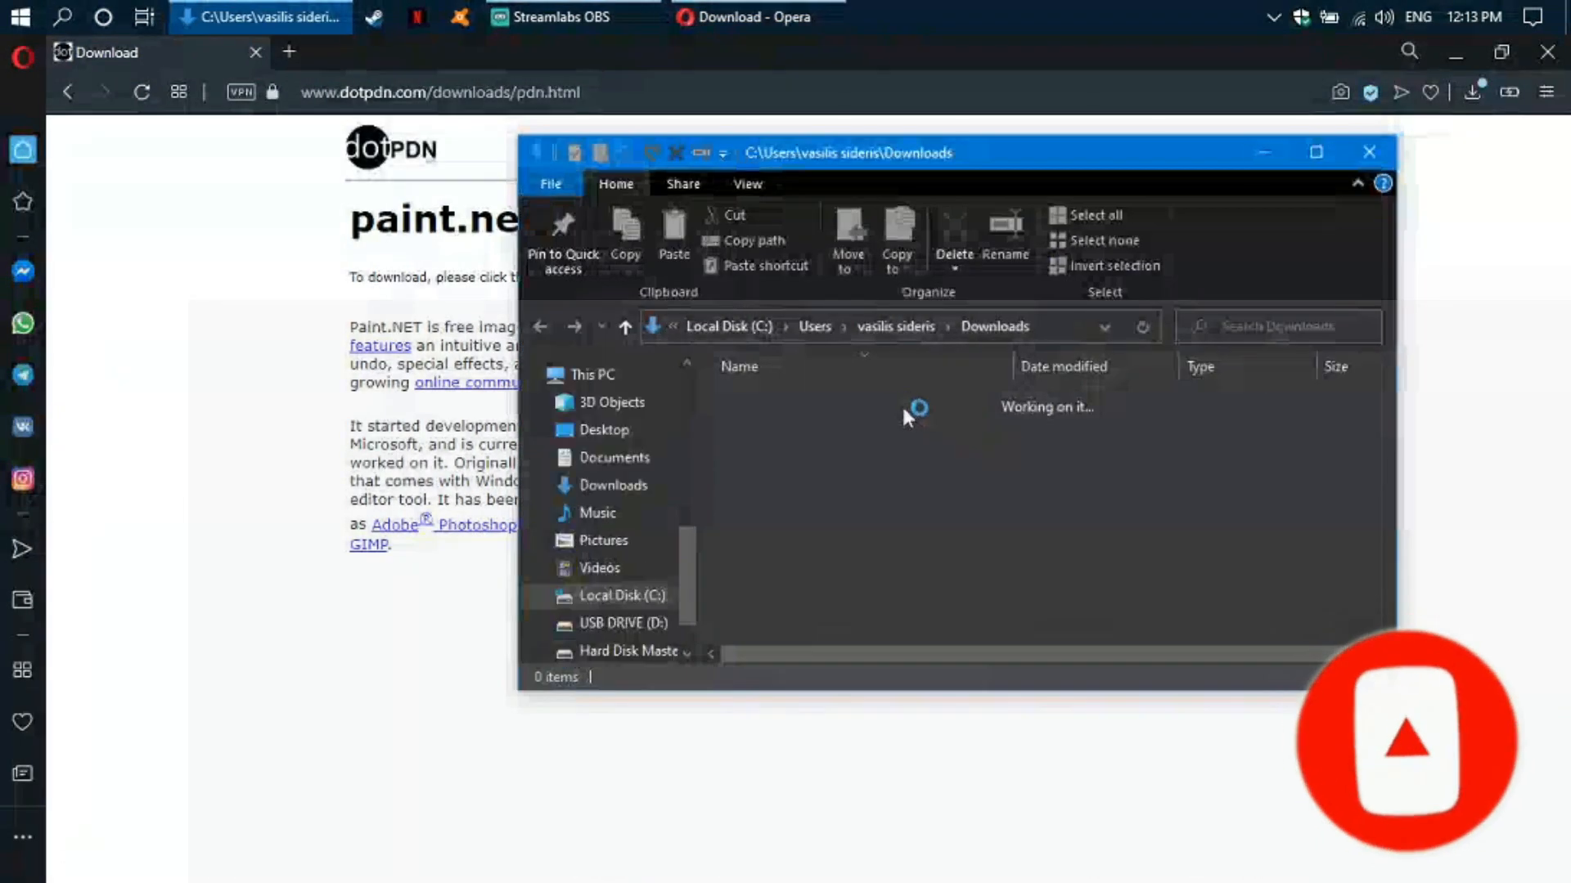
{"action": "double_click", "coordinate": [855, 437]}
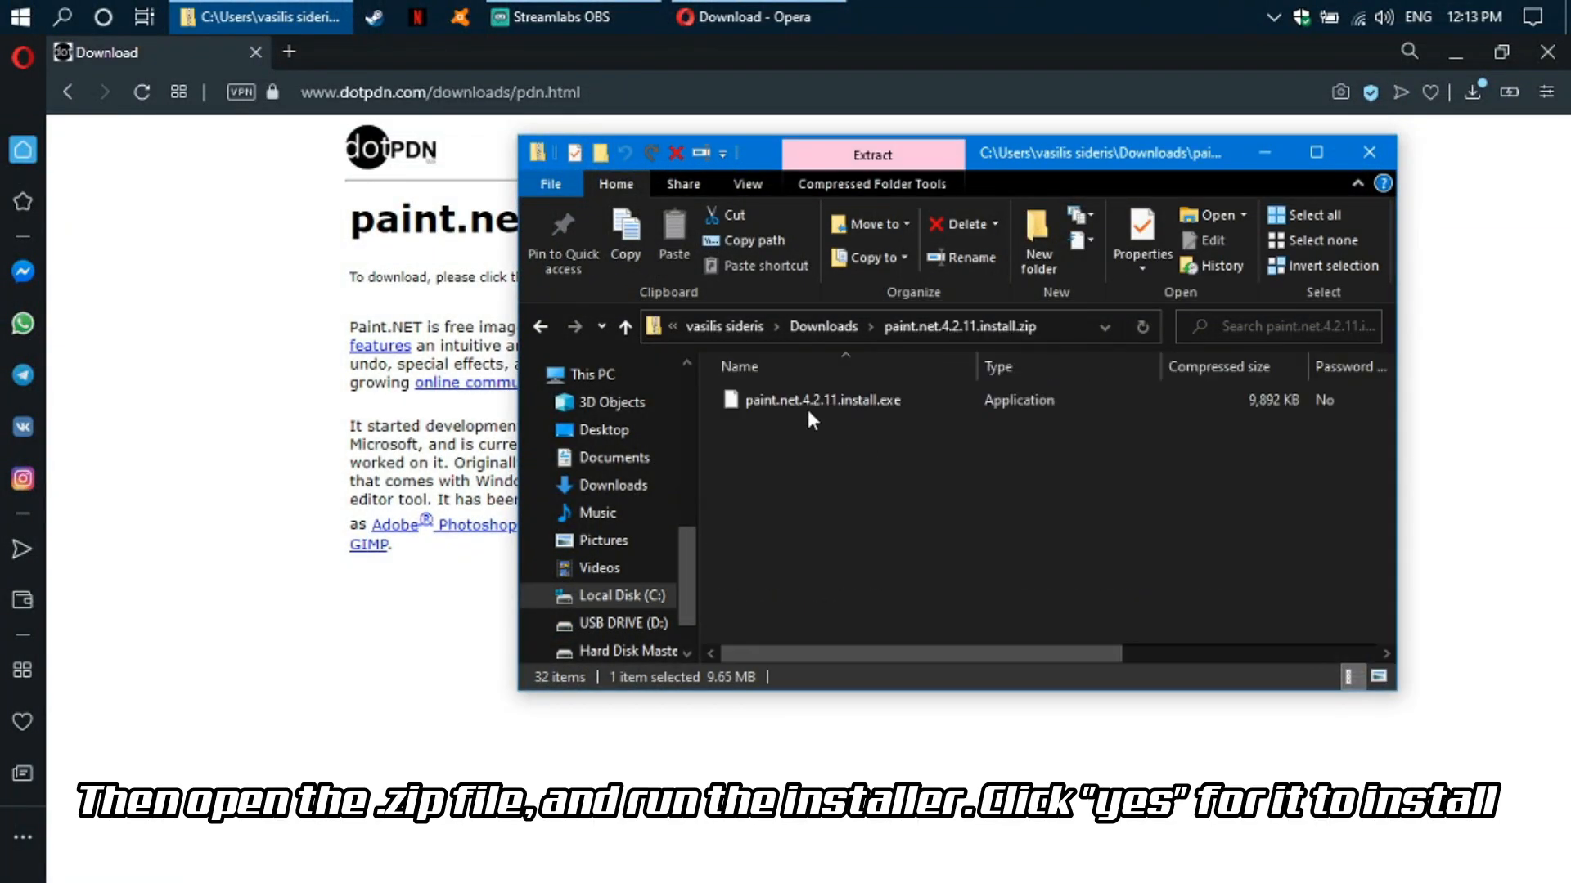
{"action": "left_click", "coordinate": [807, 402]}
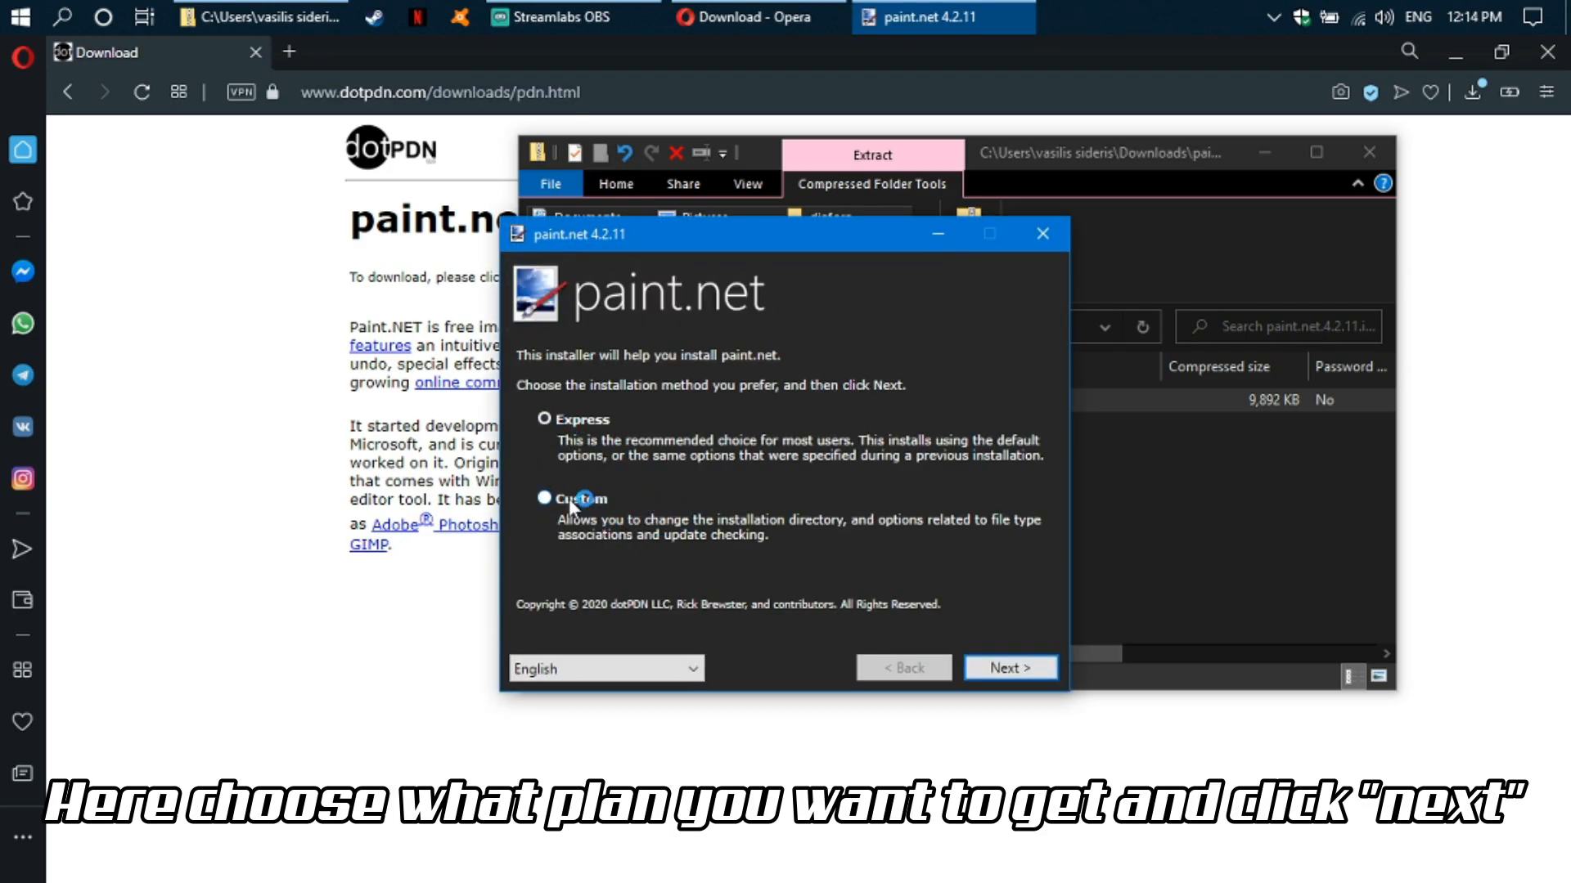
- Choose the Custom installation method in the paint.net installer and agree to the license agreement
{"action": "key", "text": "Down"}
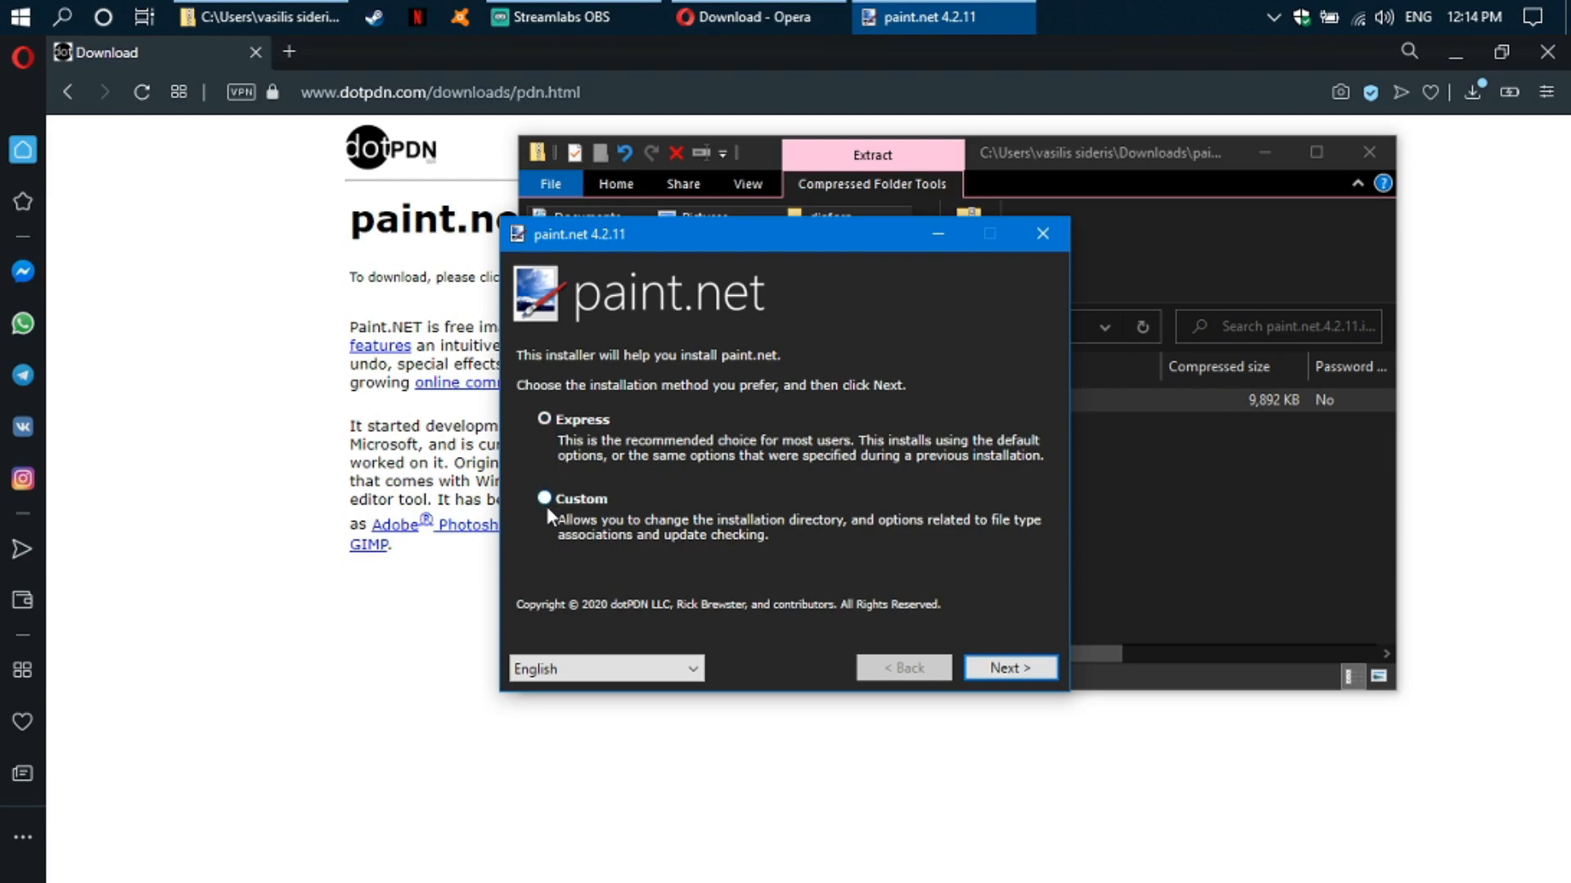
{"action": "key", "text": "Up"}
{"action": "left_click", "coordinate": [1043, 669]}
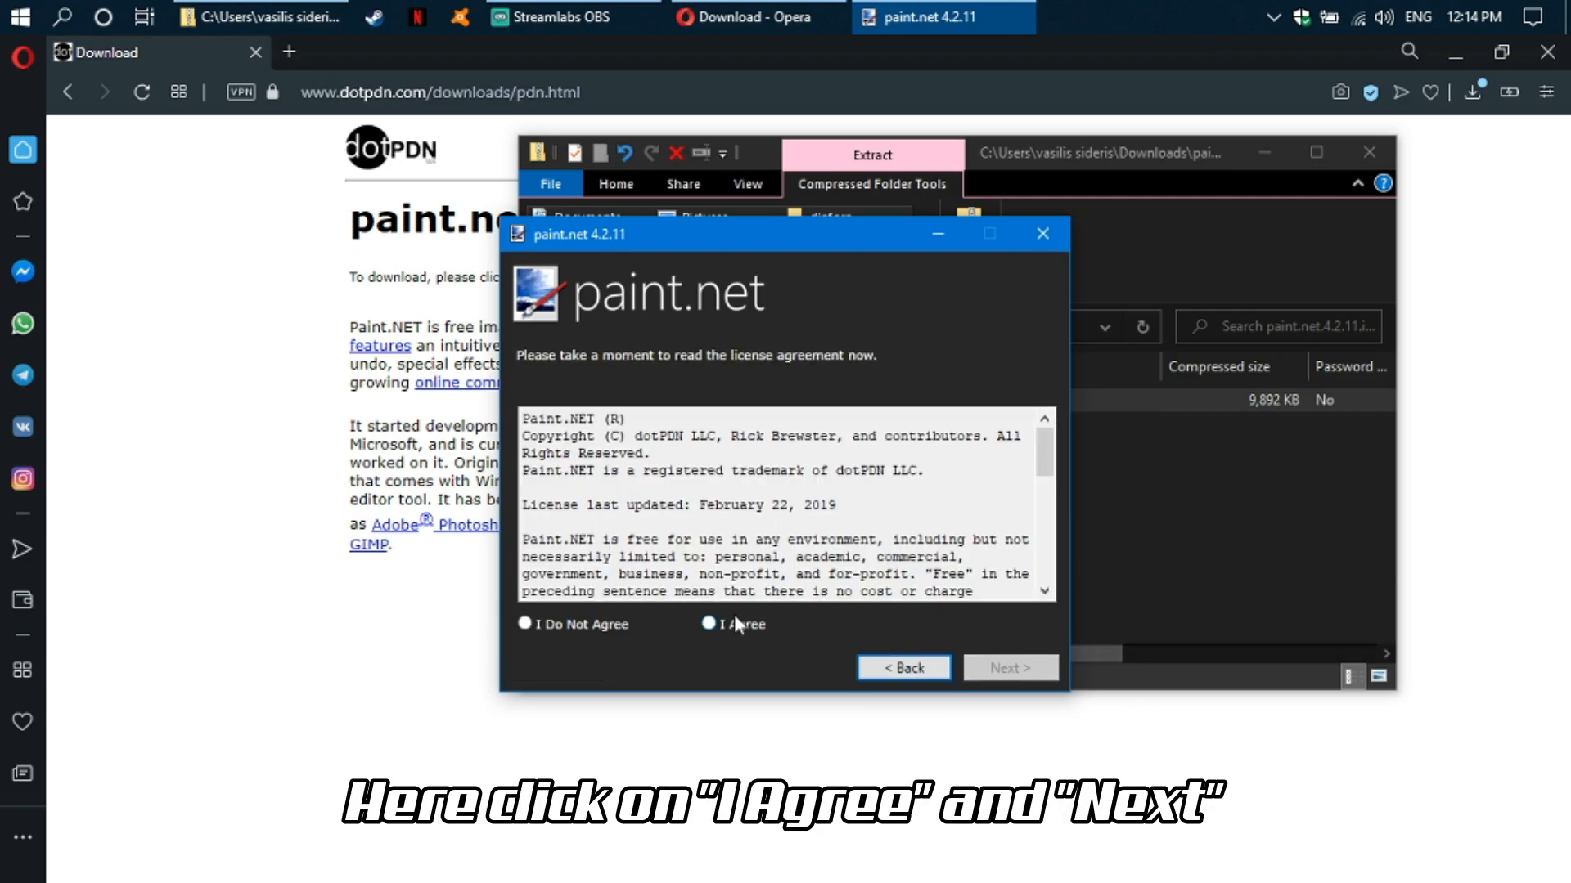
{"action": "scroll", "coordinate": [830, 570], "scroll_direction": "down", "scroll_amount": 10}
{"action": "scroll", "coordinate": [830, 570], "scroll_direction": "up", "scroll_amount": 9}
{"action": "left_click", "coordinate": [709, 623]}
{"action": "left_click", "coordinate": [1011, 668]}
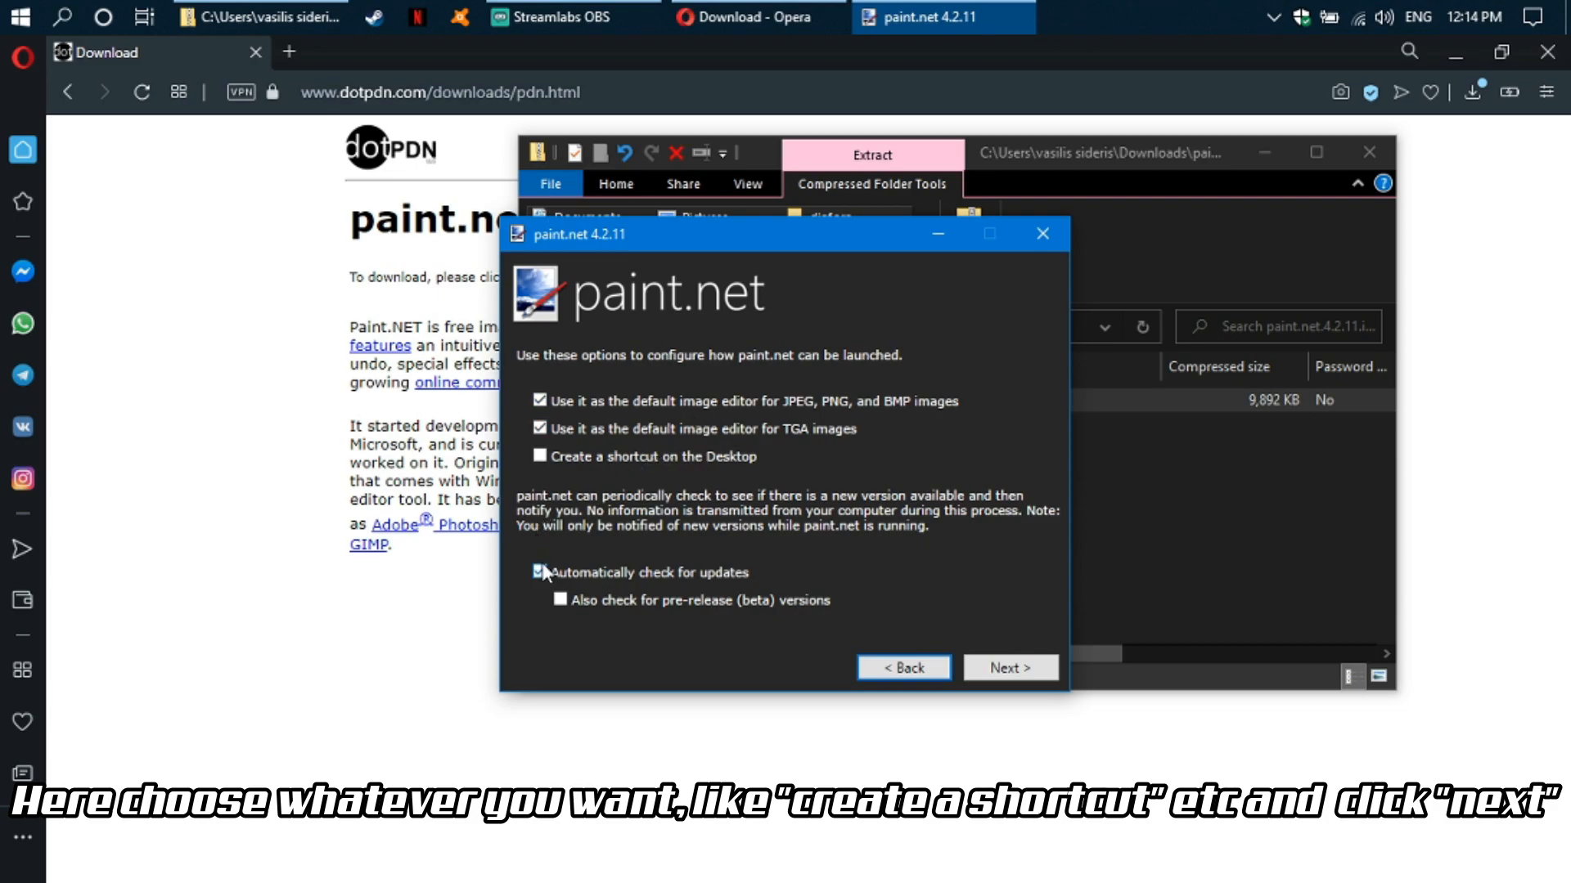
- Accept the preset launch options and the E:\Apps\Paint.net folder, and close the installer without starting the installation
{"action": "left_click", "coordinate": [1014, 671]}
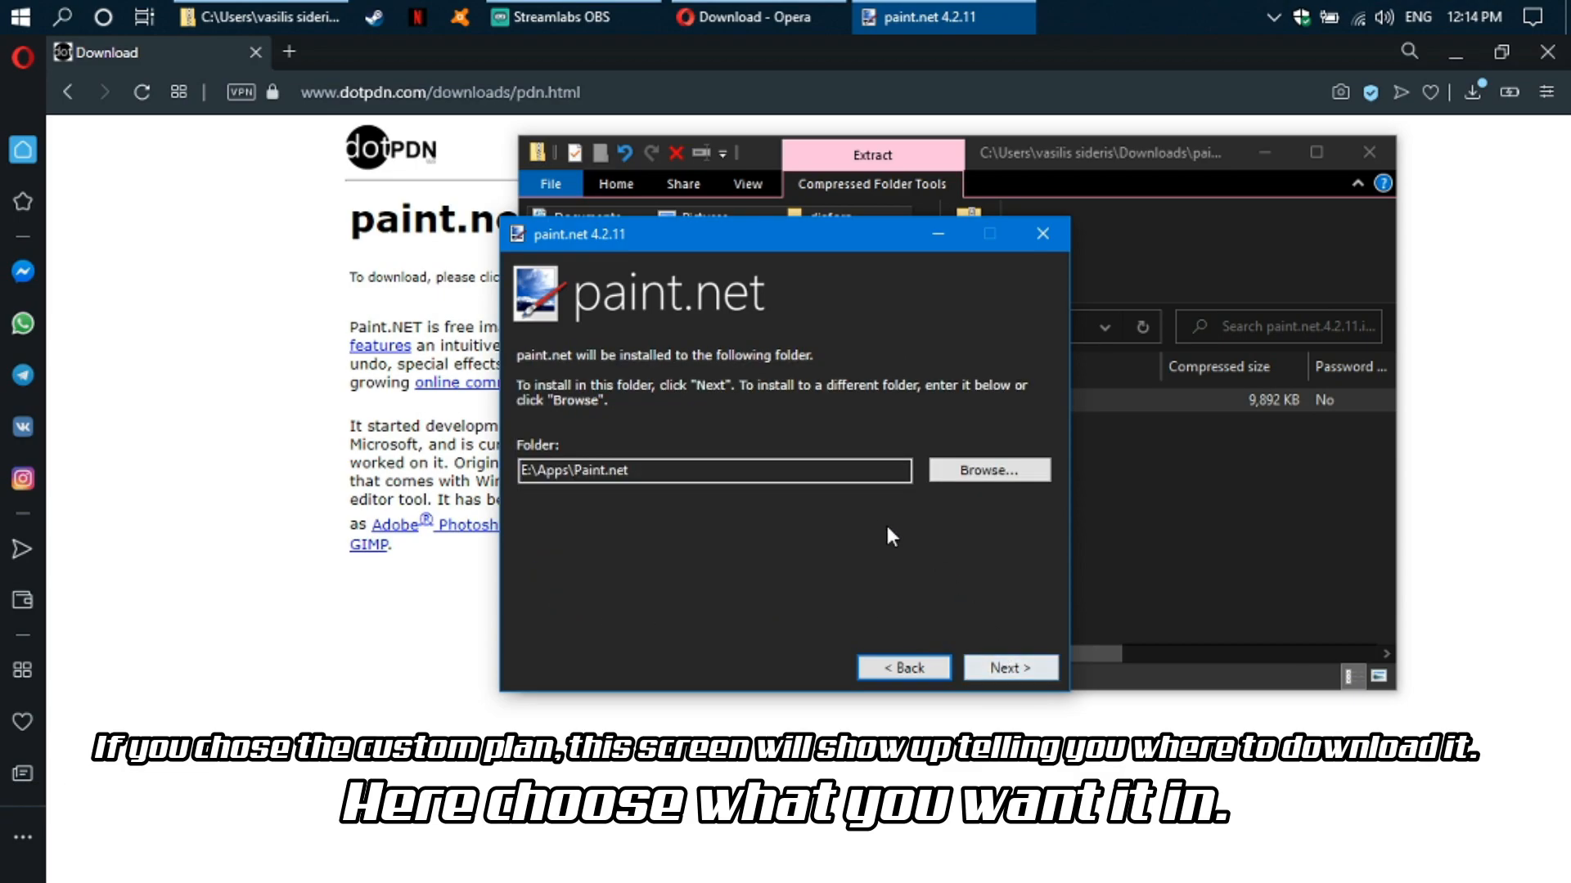
{"action": "left_click", "coordinate": [1010, 669]}
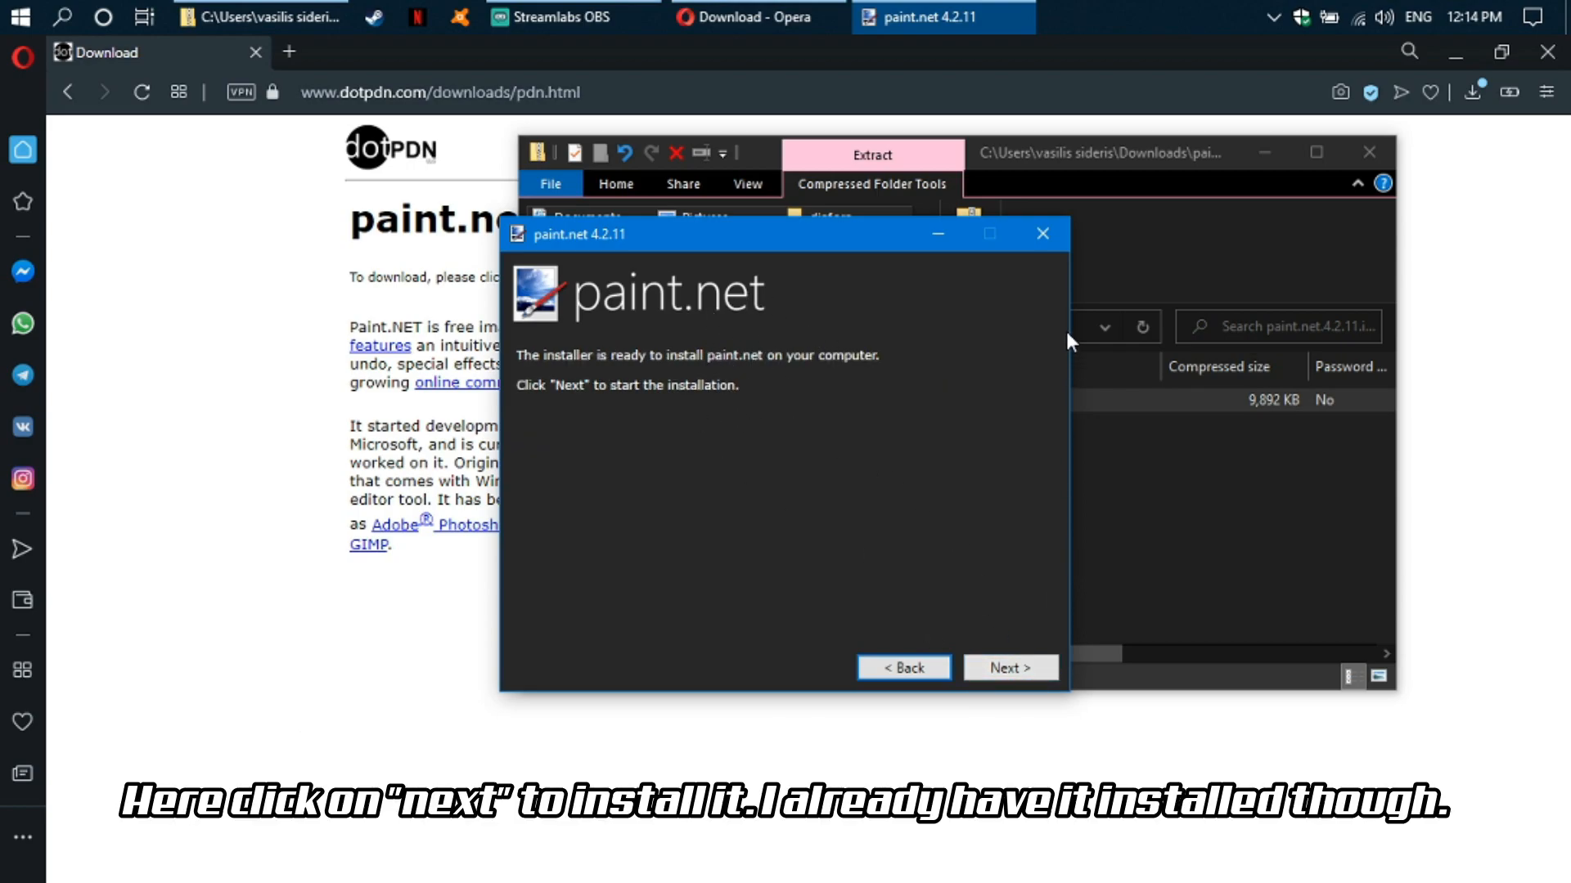
{"action": "left_click", "coordinate": [1043, 235]}
{"action": "left_click", "coordinate": [841, 484]}
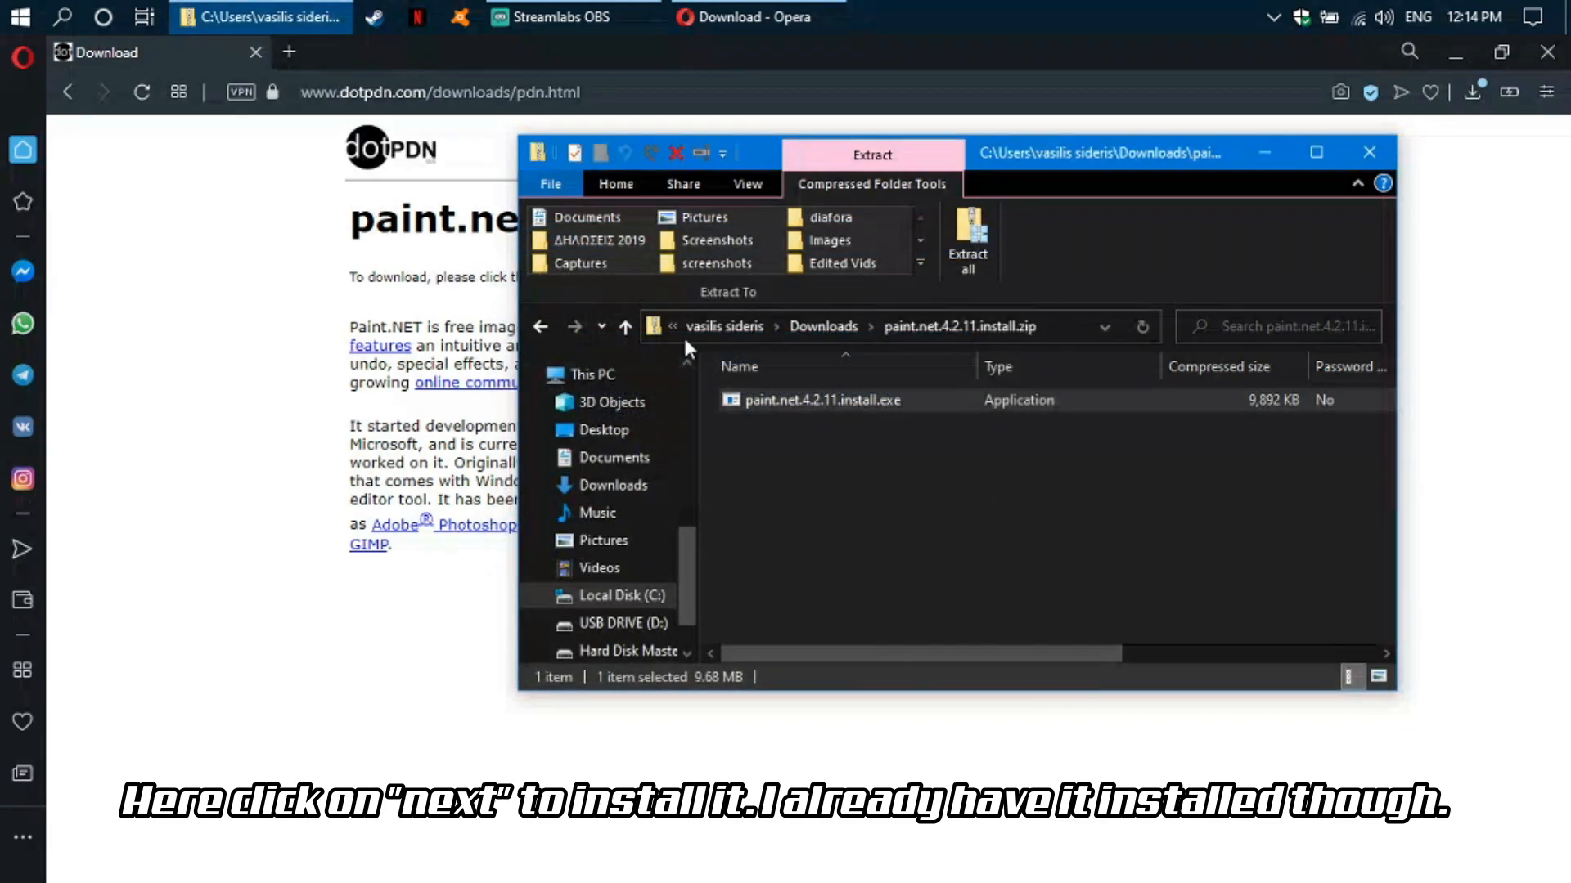
- Delete paint.net.4.2.11.install.zip from the Downloads folder and close the folder window
{"action": "left_click", "coordinate": [626, 326]}
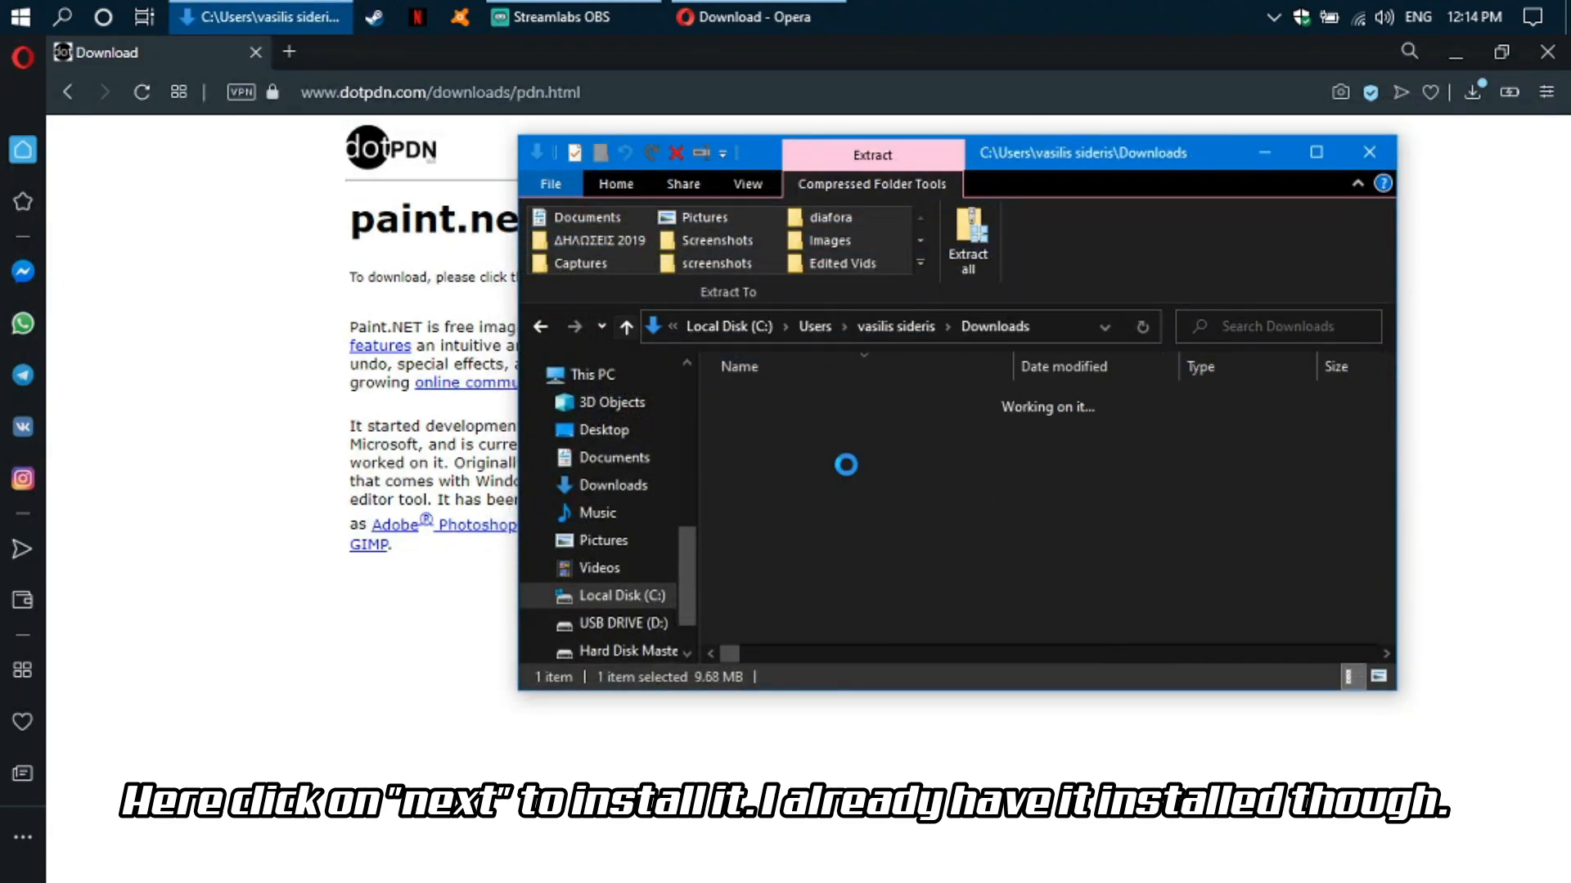
{"action": "right_click", "coordinate": [807, 432]}
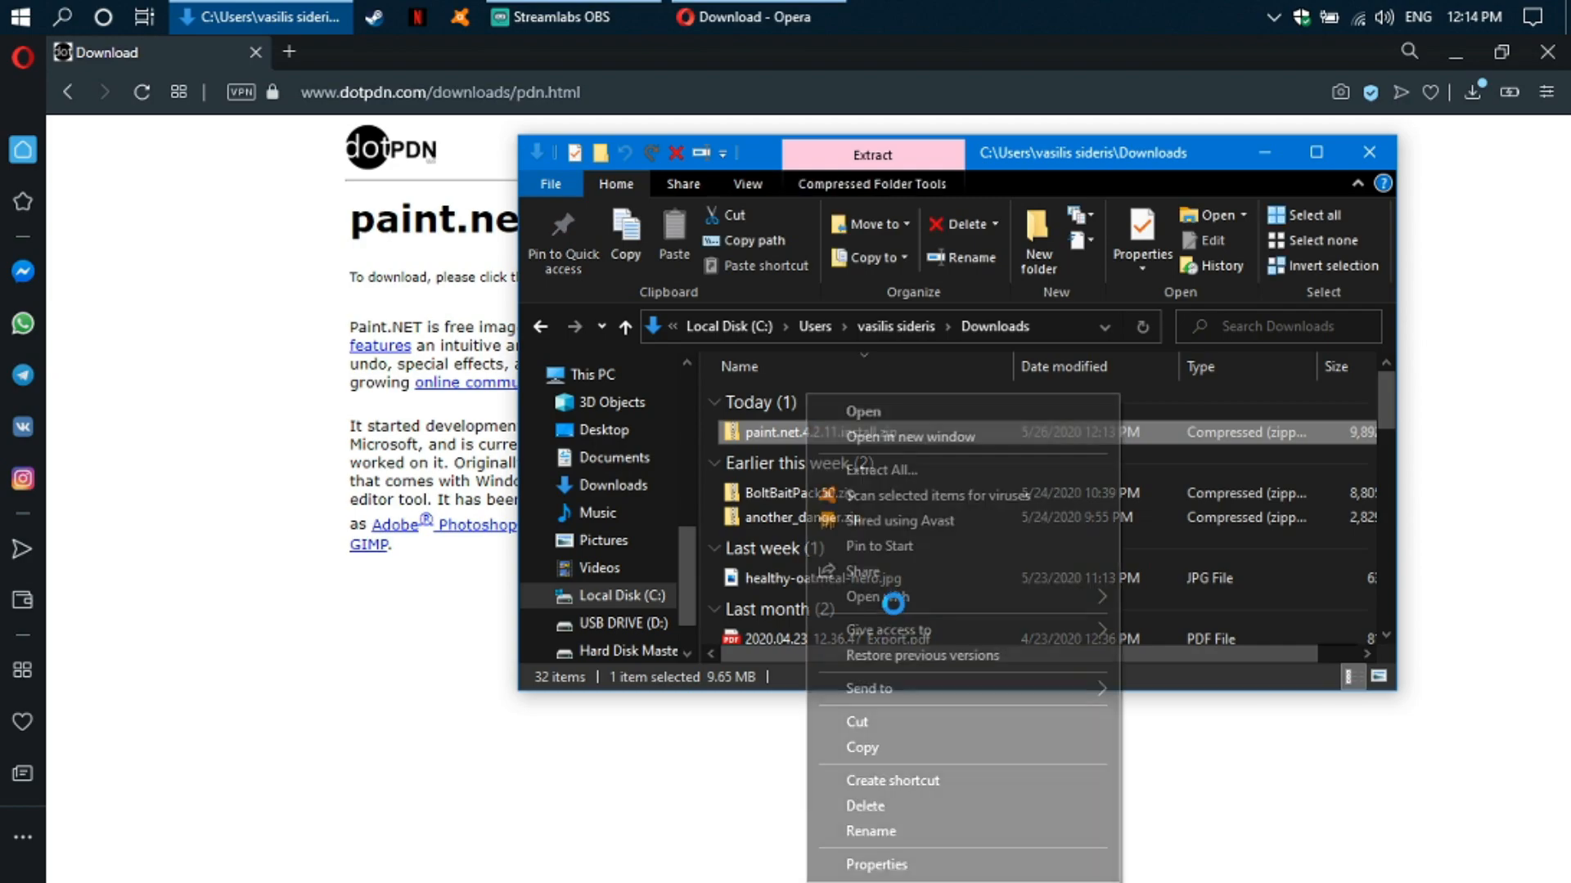
{"action": "left_click", "coordinate": [876, 800]}
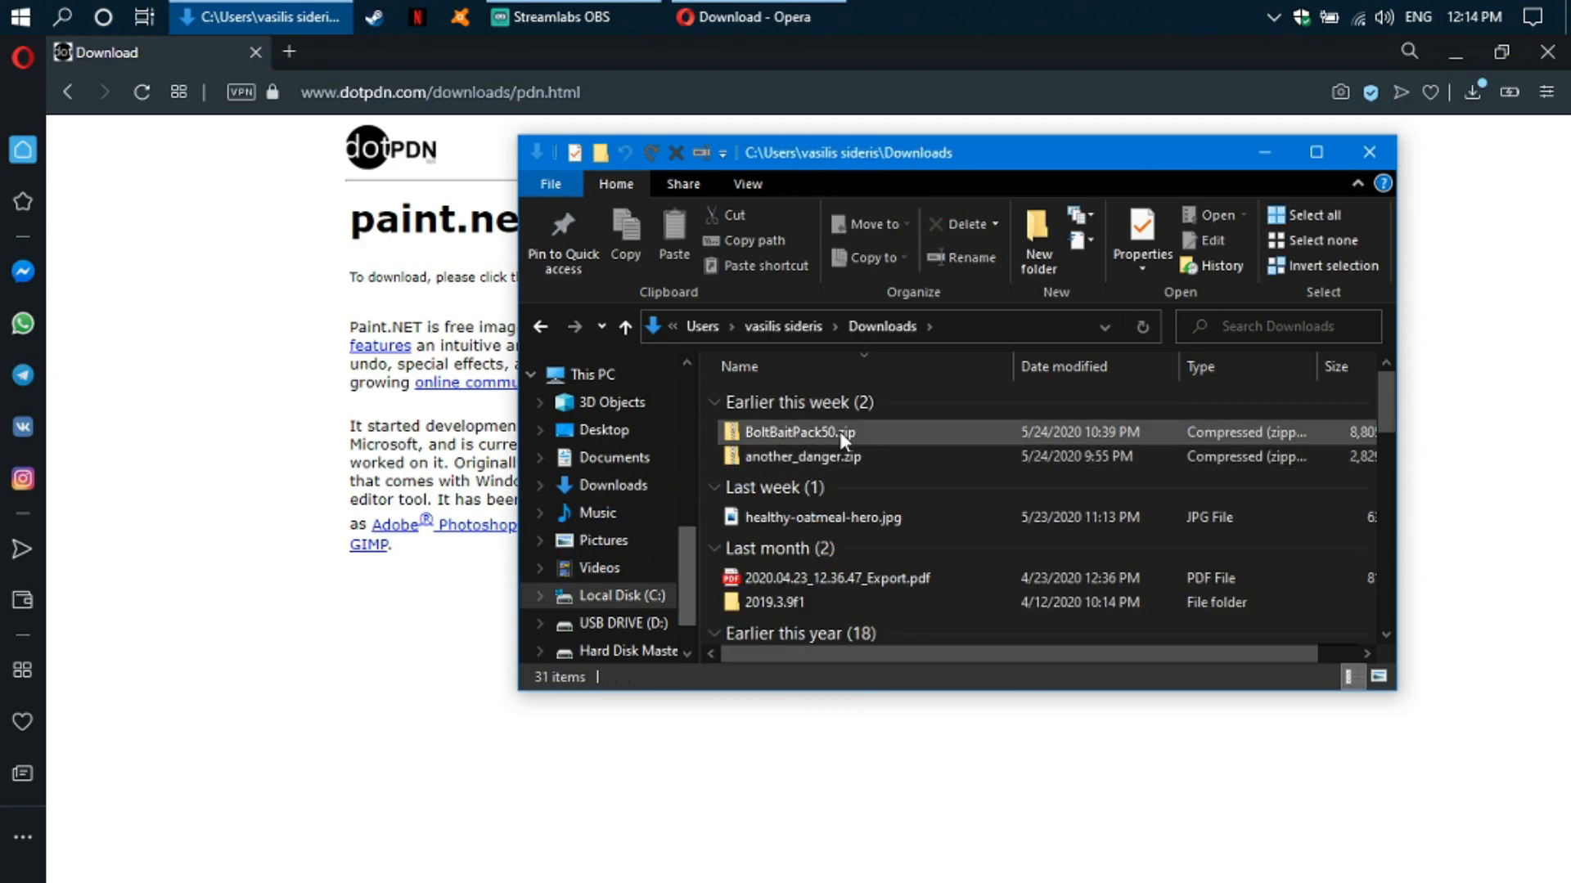
{"action": "left_click", "coordinate": [1369, 152]}
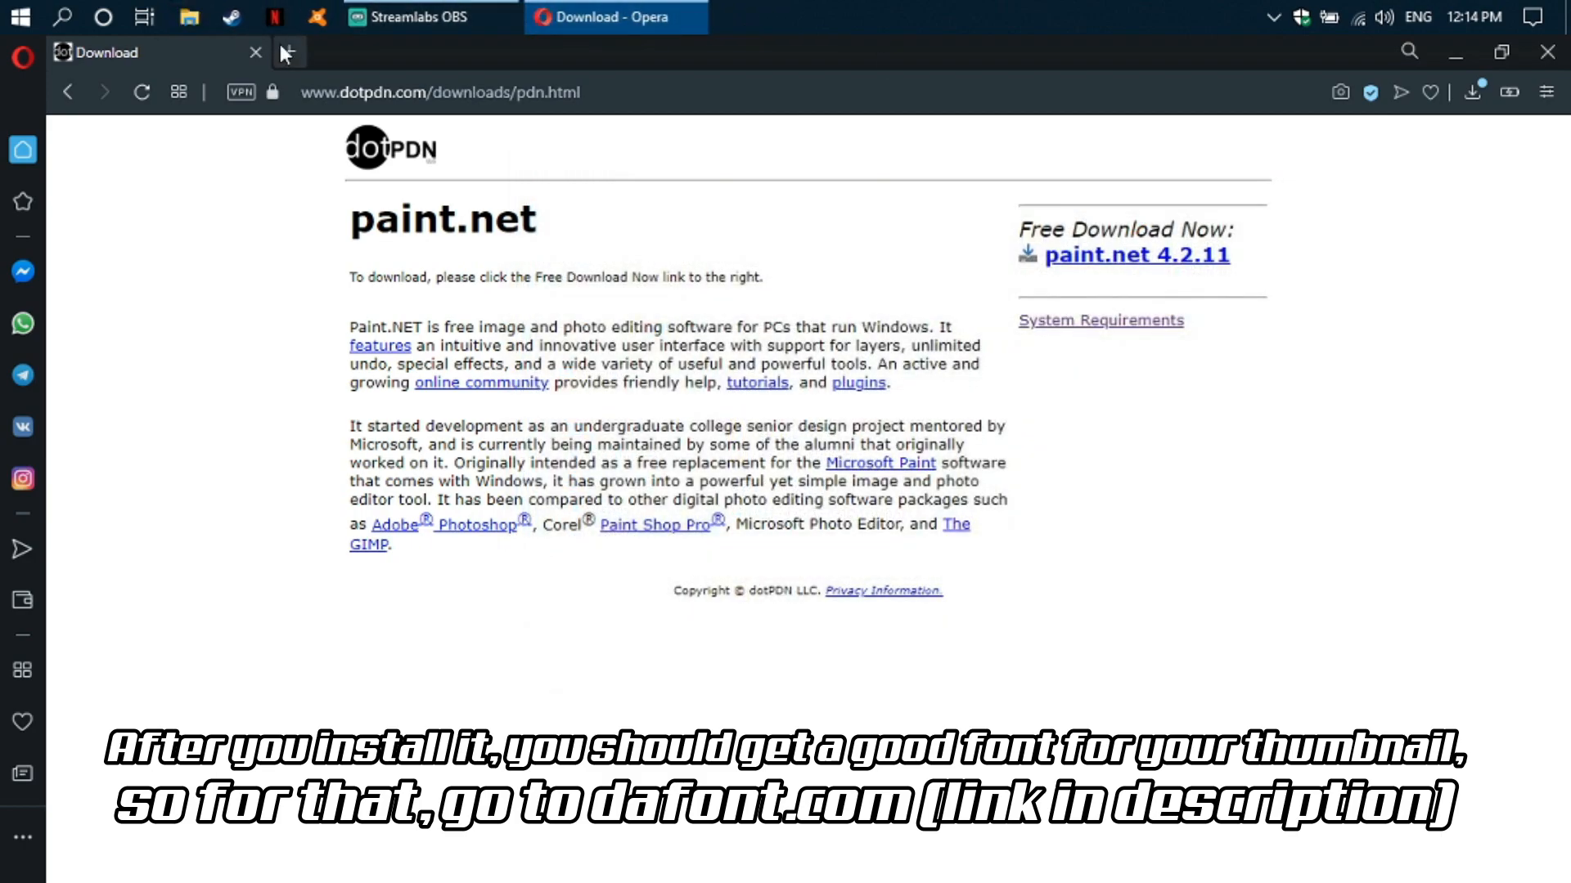
- Replace the paint.net download page with a new browser tab and open dafont.com in it
{"action": "left_click", "coordinate": [283, 50]}
{"action": "left_click", "coordinate": [255, 52]}
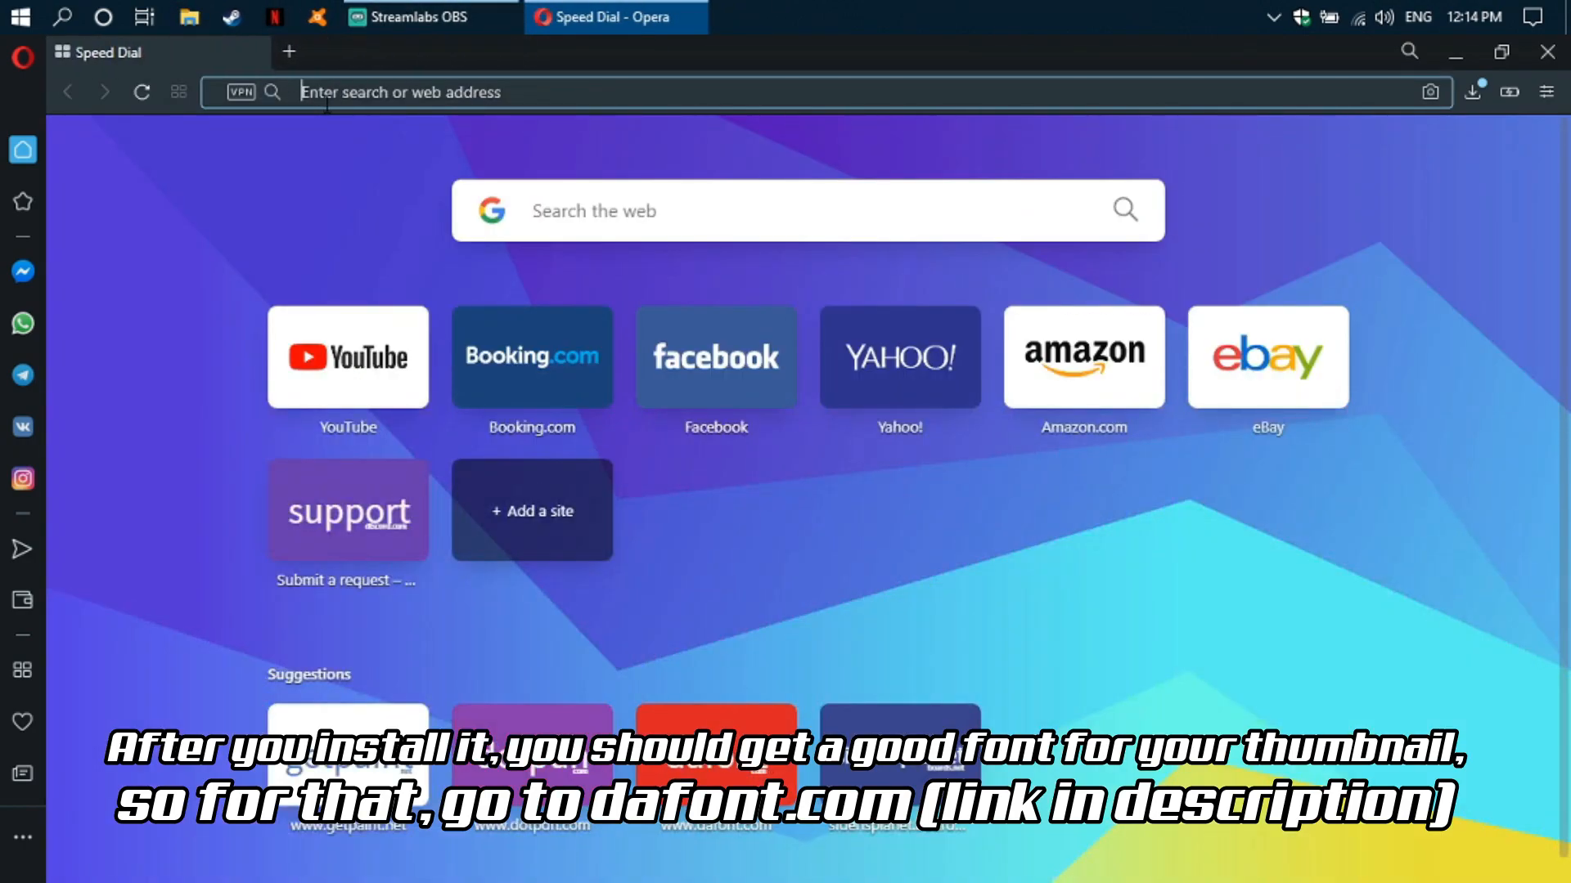
{"action": "left_click", "coordinate": [326, 93]}
{"action": "type", "text": "font"}
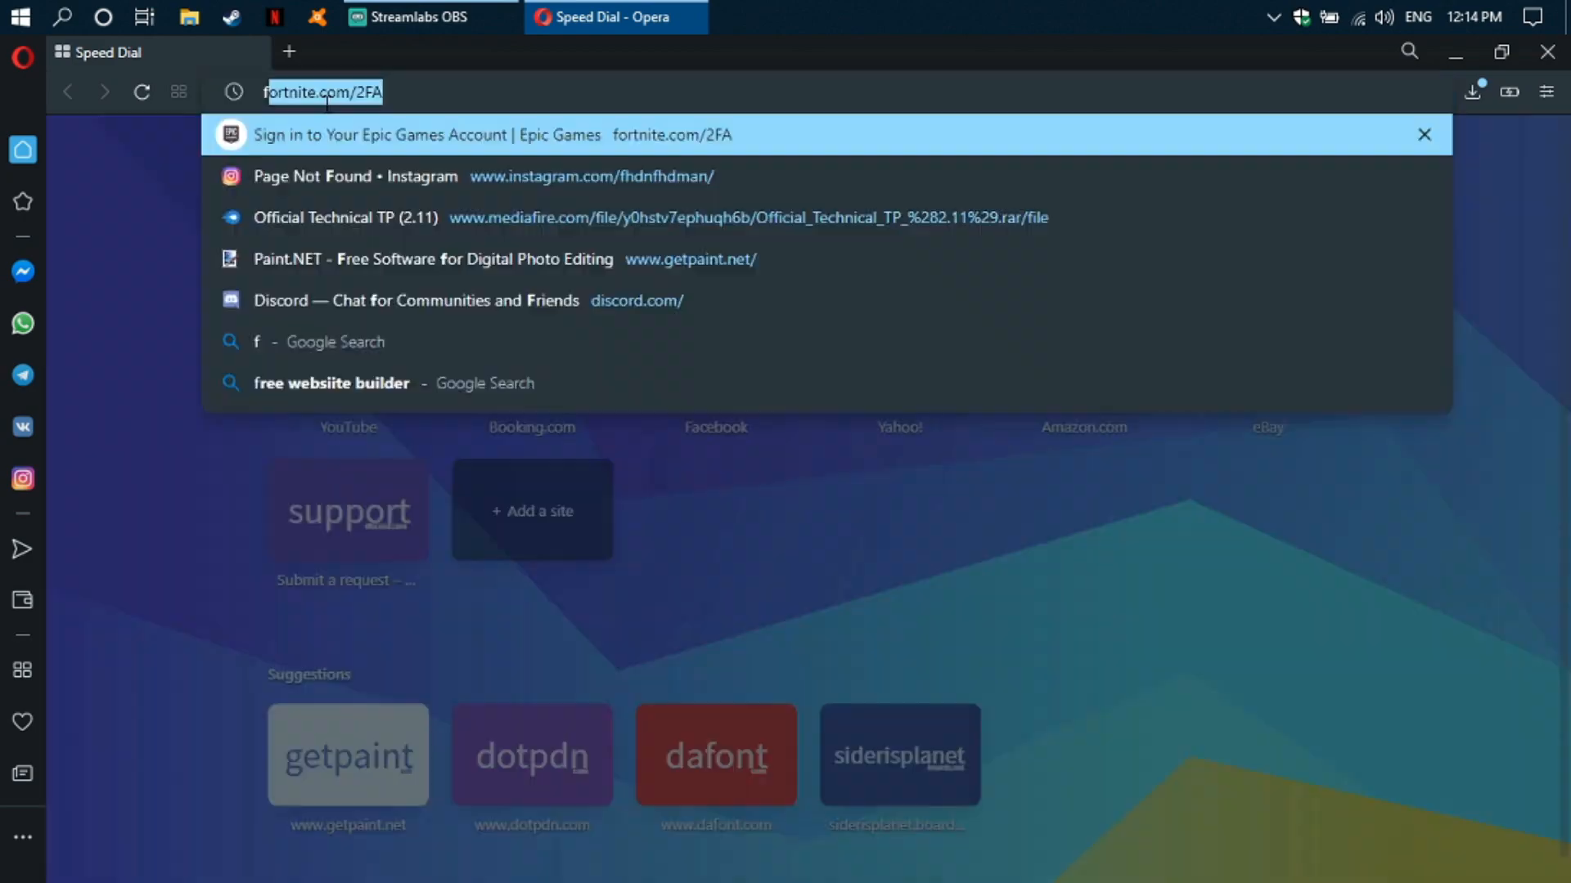
{"action": "left_click", "coordinate": [331, 169]}
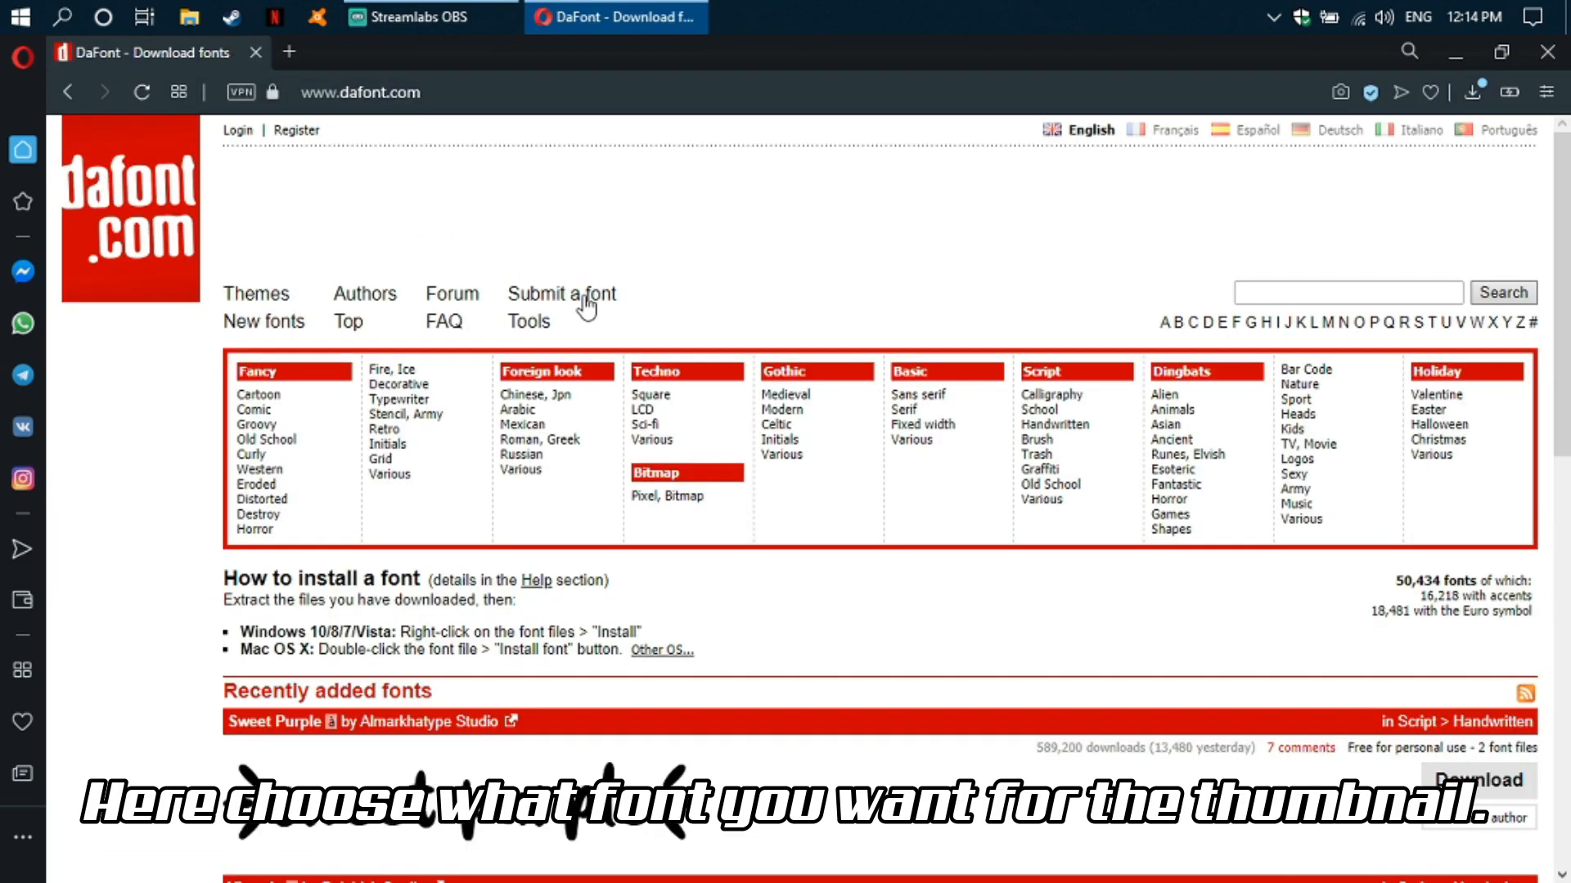
- Open the Sci-fi category under Techno on the DaFont site
{"action": "scroll", "coordinate": [655, 390], "scroll_direction": "down", "scroll_amount": 8}
{"action": "scroll", "coordinate": [683, 483], "scroll_direction": "down", "scroll_amount": 2}
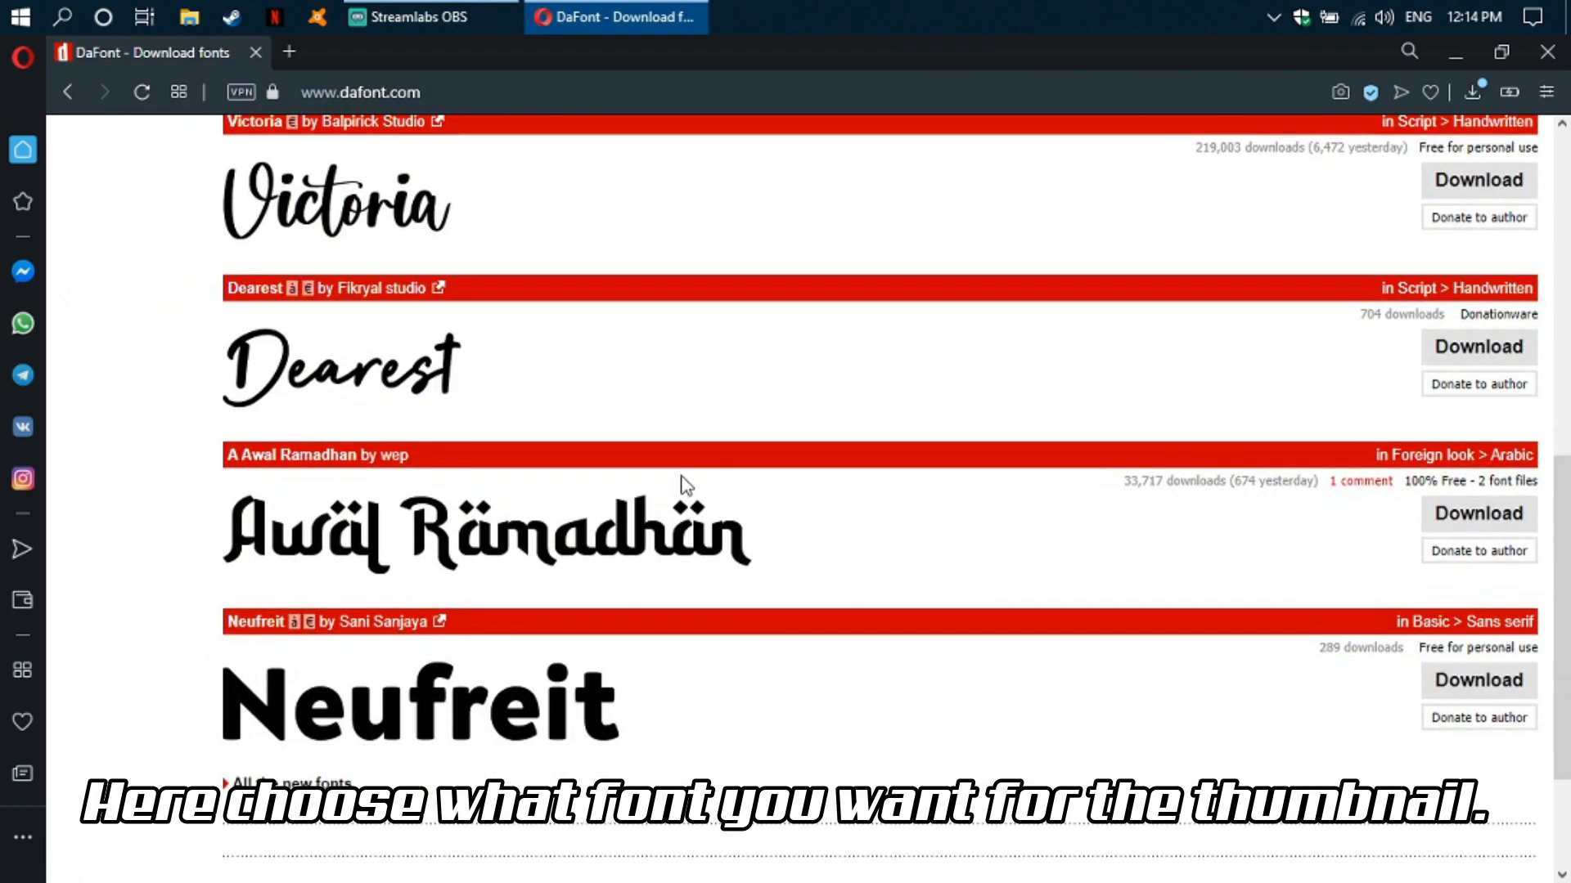
{"action": "scroll", "coordinate": [687, 571], "scroll_direction": "down", "scroll_amount": 3}
{"action": "scroll", "coordinate": [688, 570], "scroll_direction": "up", "scroll_amount": 10}
{"action": "scroll", "coordinate": [689, 575], "scroll_direction": "up", "scroll_amount": 3}
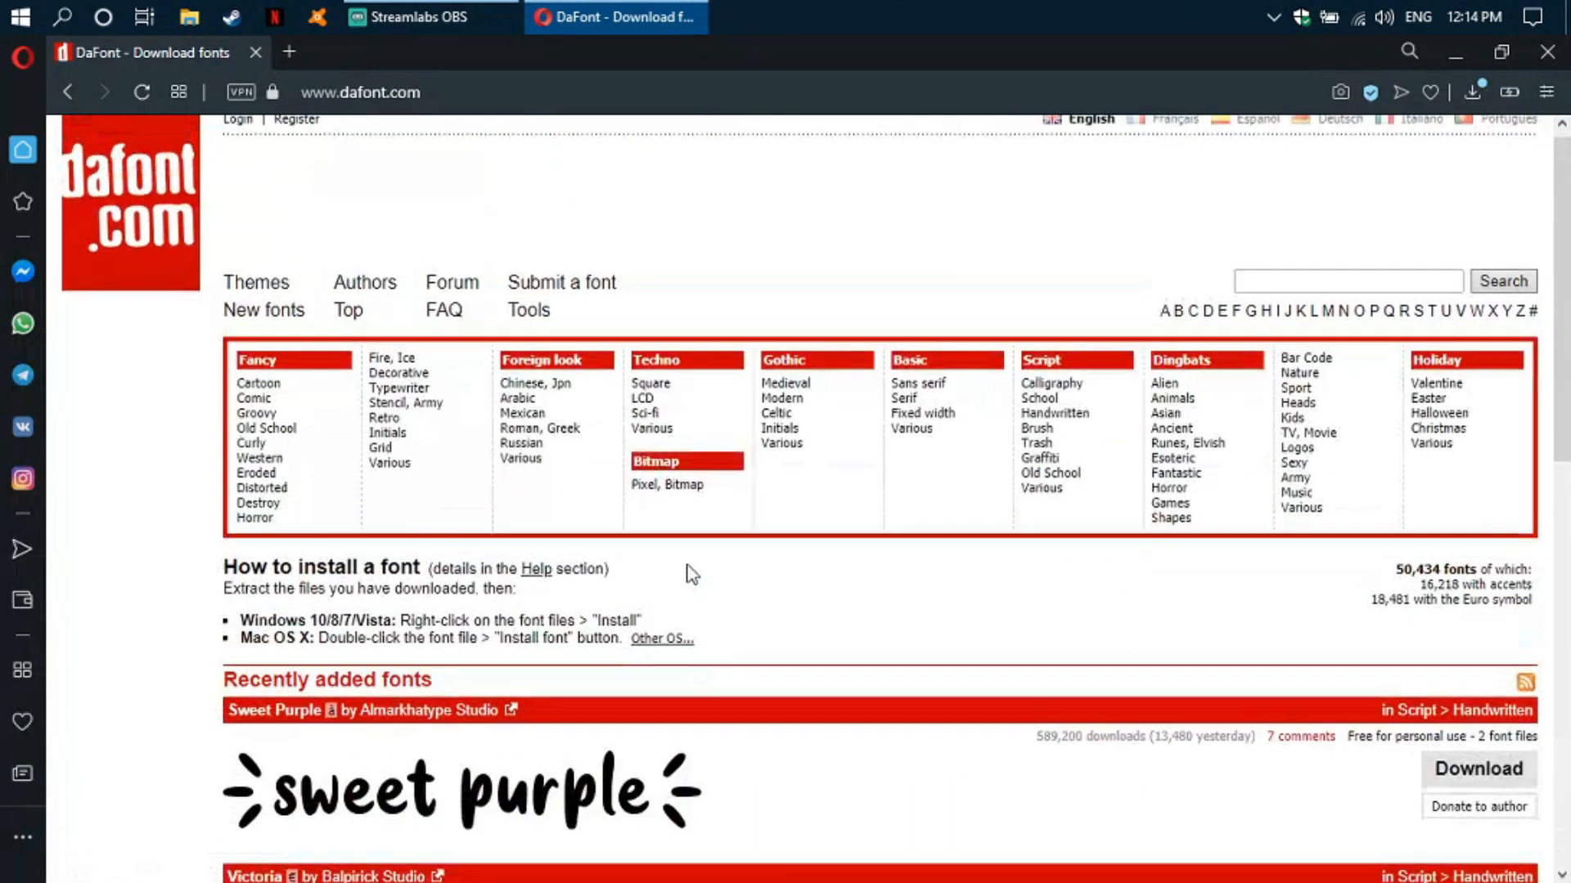
{"action": "left_click", "coordinate": [652, 426]}
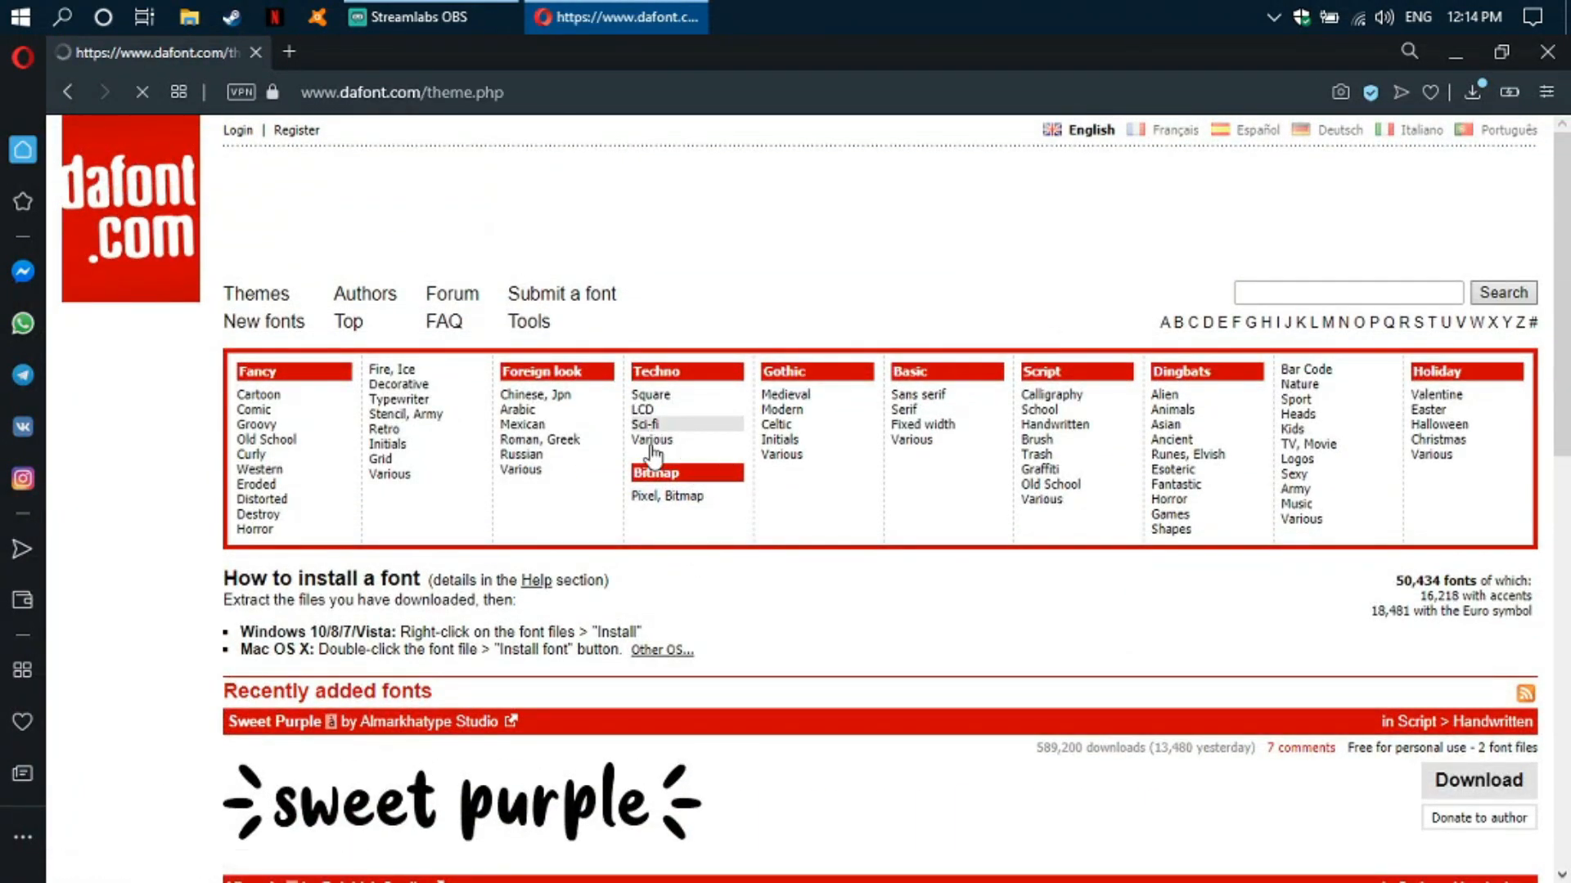
- Find the Aero font by Picatype Design Studio and save its aero2.zip download in the Downloads folder
{"action": "scroll", "coordinate": [654, 589], "scroll_direction": "down", "scroll_amount": 8}
{"action": "scroll", "coordinate": [655, 550], "scroll_direction": "up", "scroll_amount": 2}
{"action": "scroll", "coordinate": [656, 561], "scroll_direction": "down", "scroll_amount": 4}
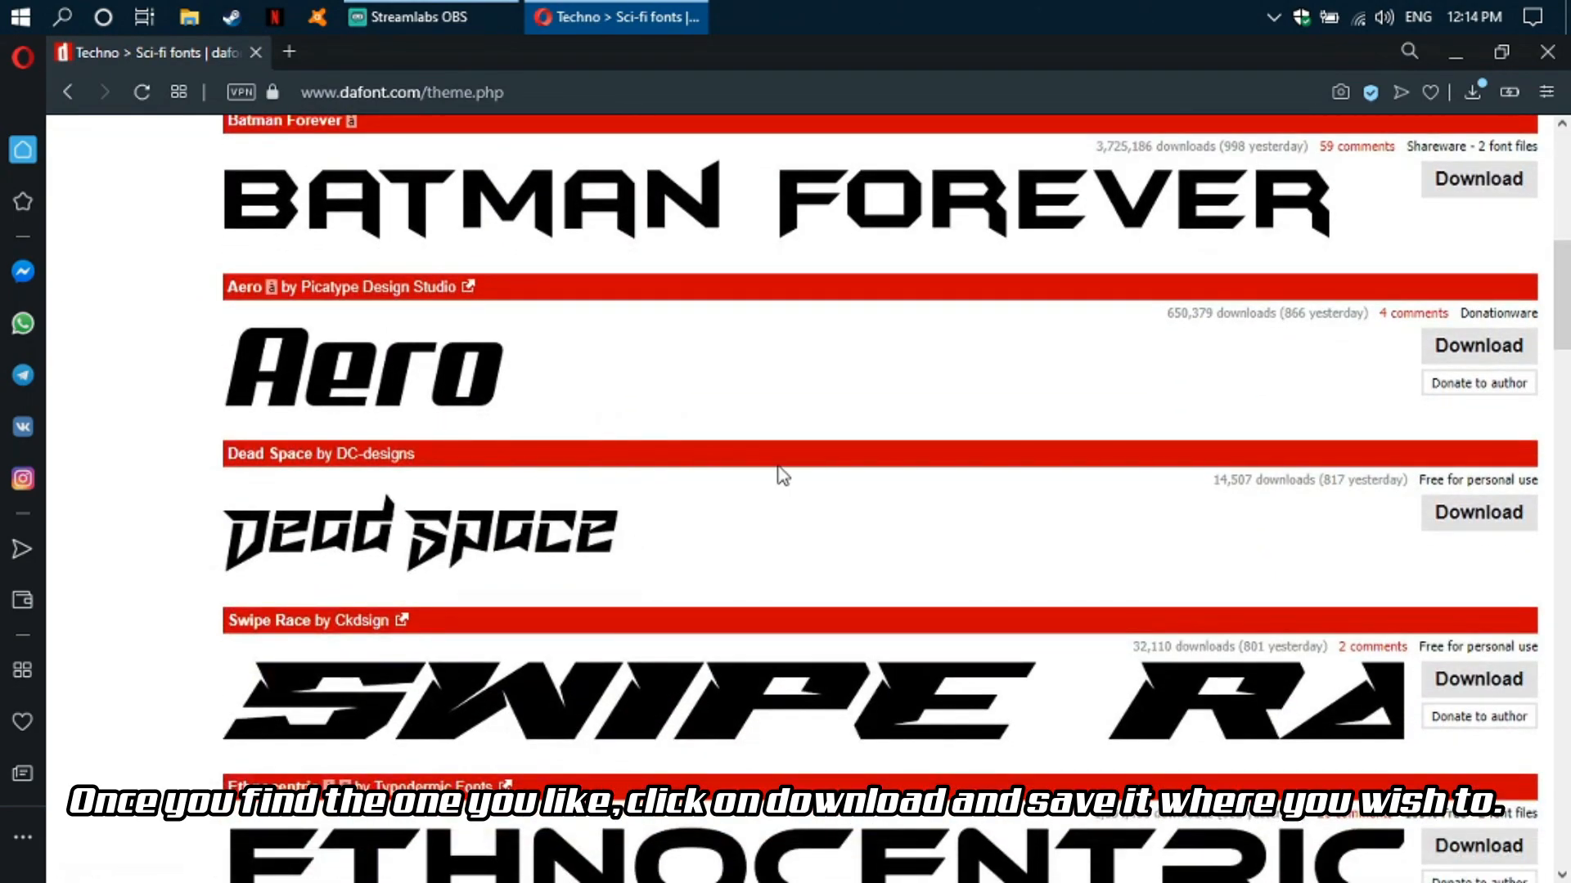
{"action": "scroll", "coordinate": [773, 476], "scroll_direction": "up", "scroll_amount": 2}
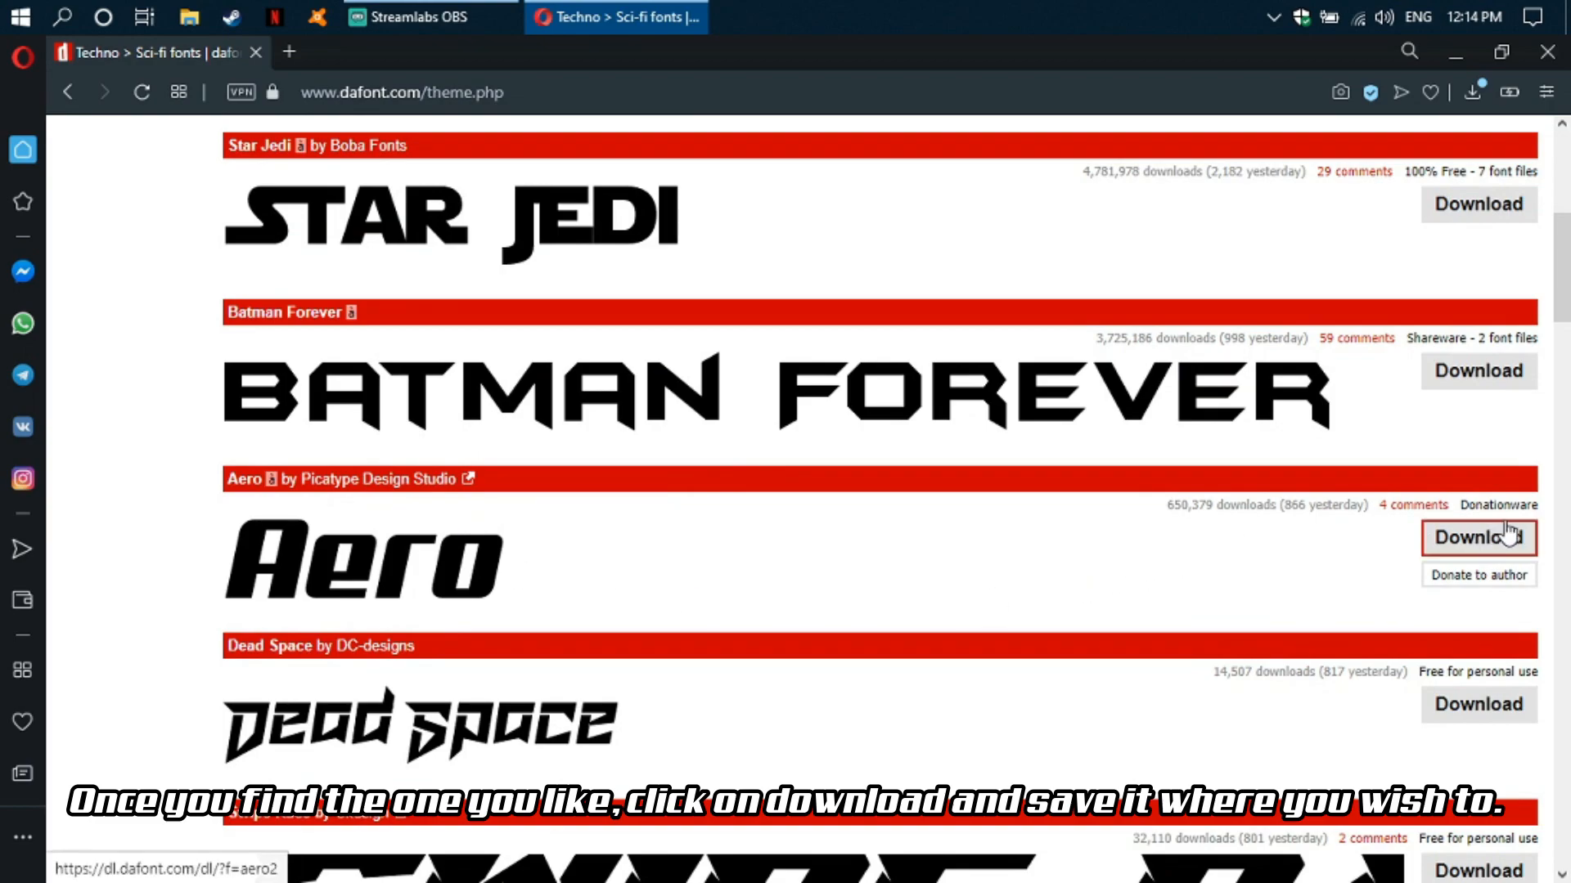
{"action": "left_click", "coordinate": [1448, 545]}
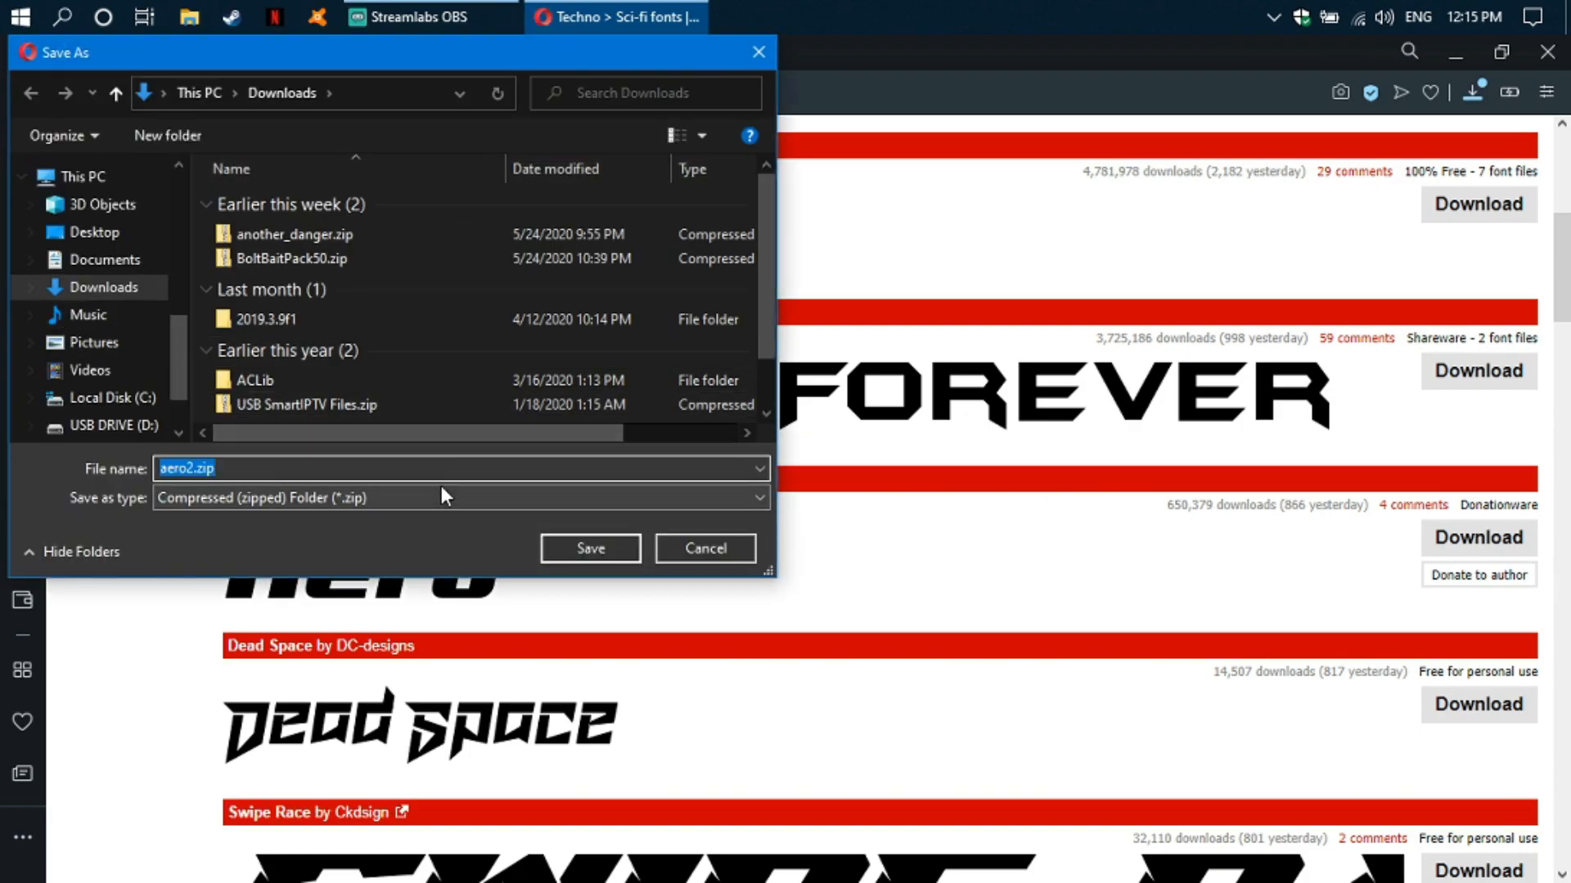
{"action": "left_click", "coordinate": [591, 548]}
- Open Aero.ttf from the downloaded aero2.zip, install the Aero font and close the font preview
{"action": "scroll", "coordinate": [591, 548], "scroll_direction": "up", "scroll_amount": 6}
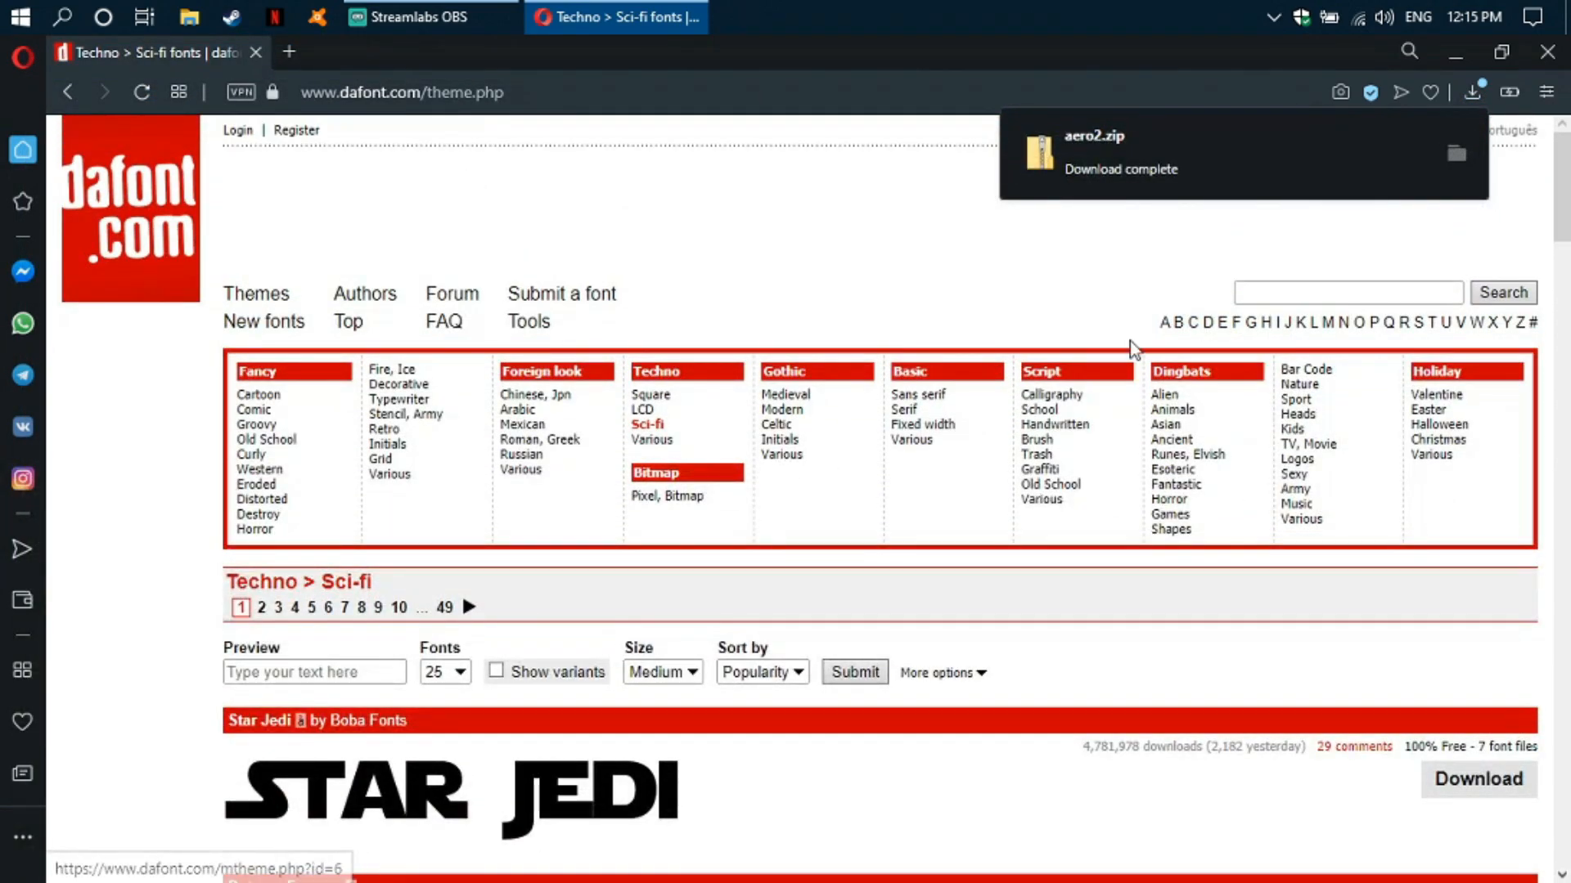
{"action": "left_click", "coordinate": [1453, 154]}
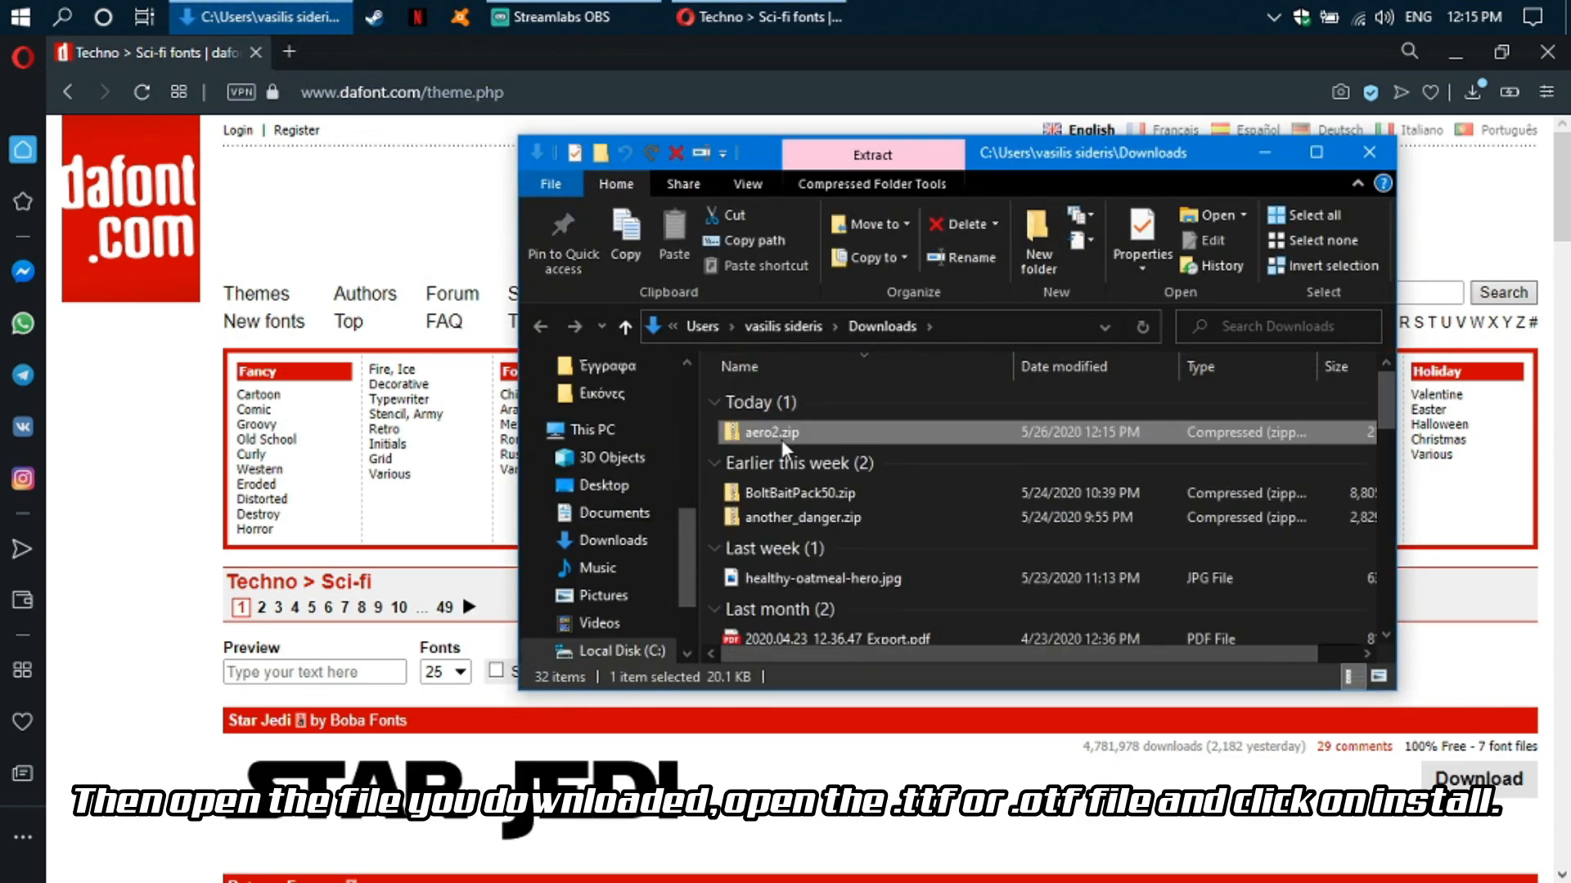
{"action": "double_click", "coordinate": [781, 433]}
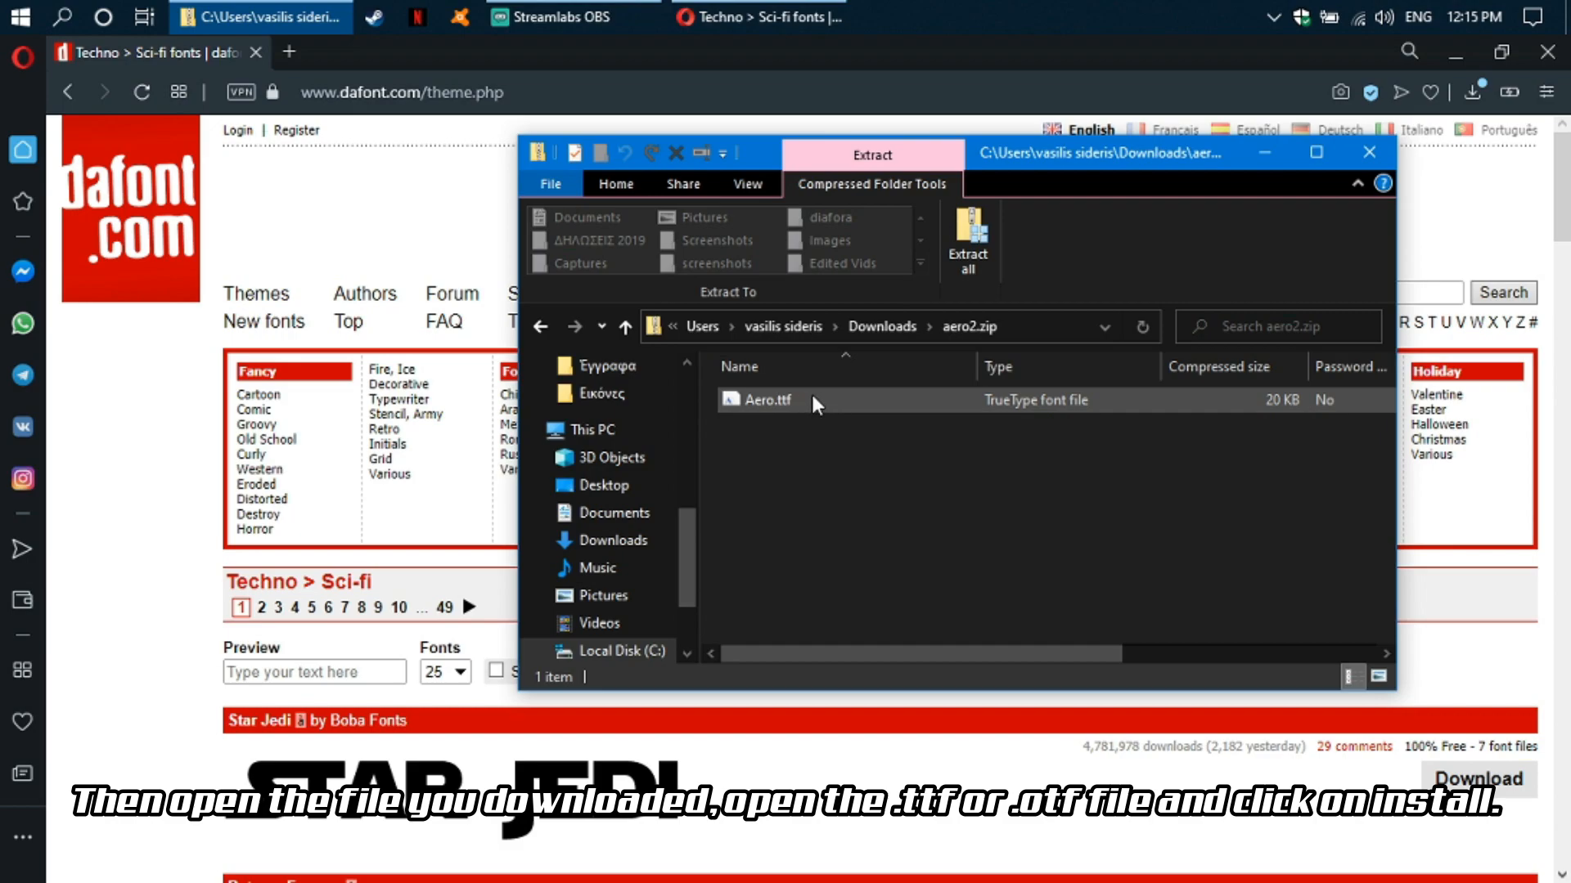
{"action": "left_click", "coordinate": [863, 392]}
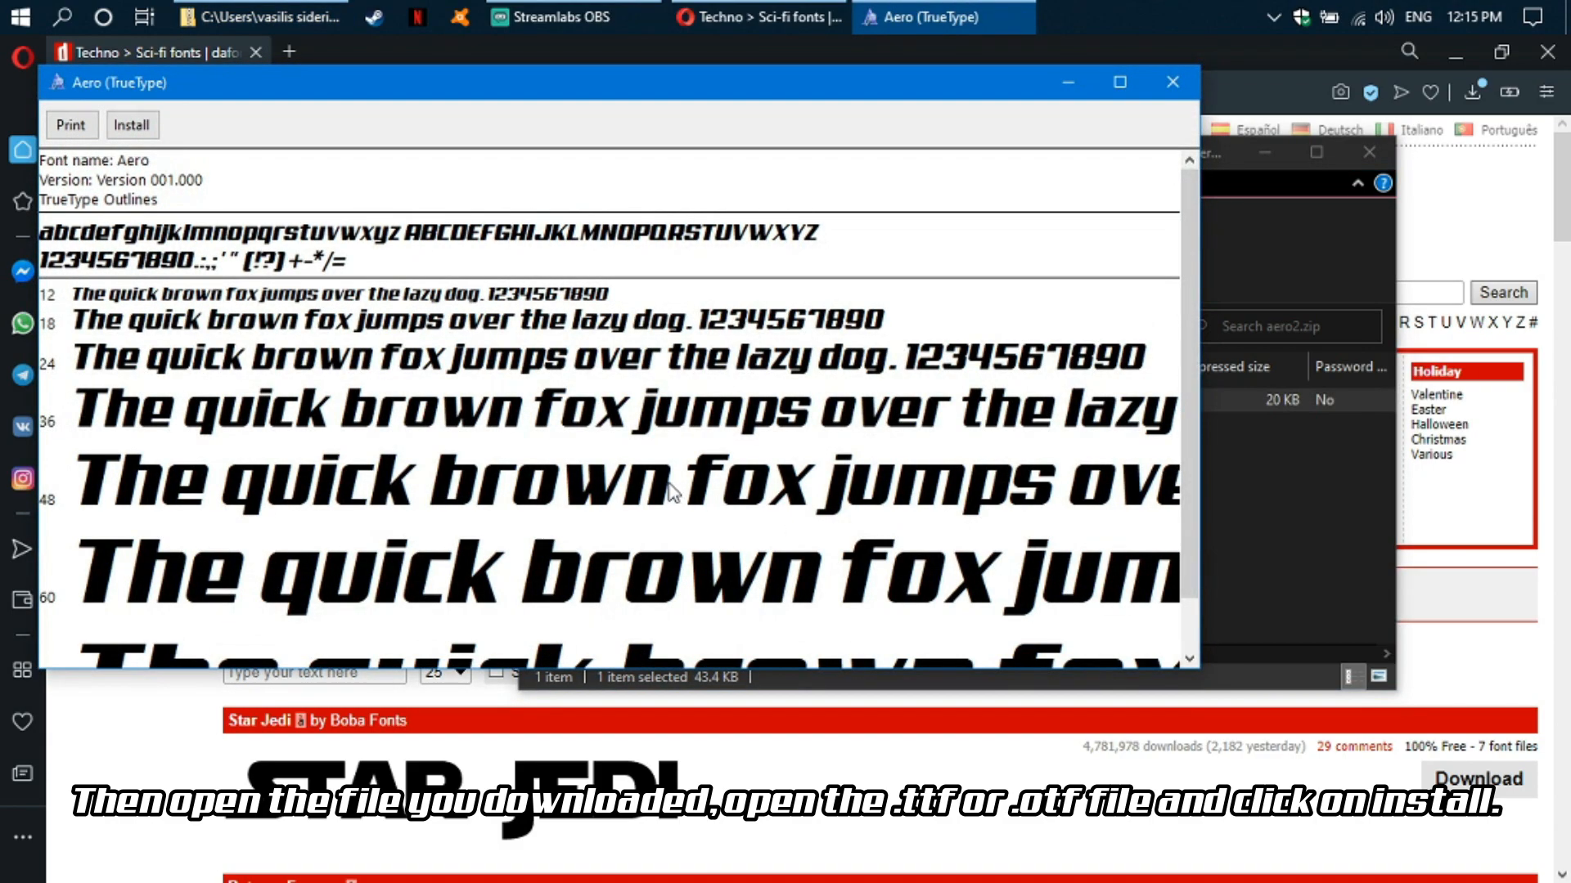
{"action": "left_click", "coordinate": [149, 129]}
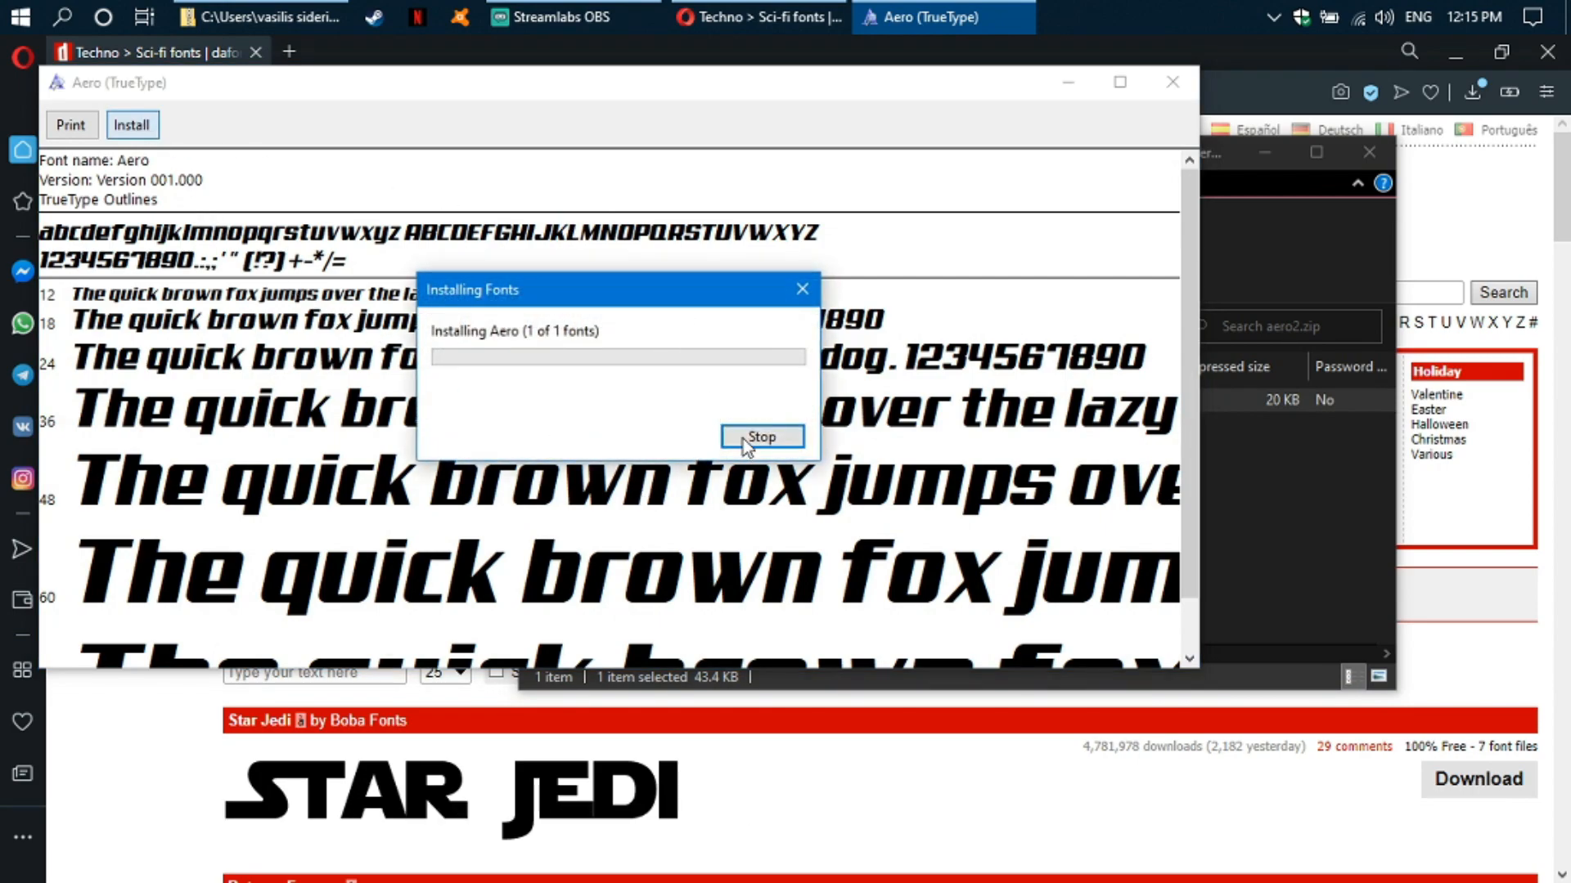
{"action": "left_click", "coordinate": [1186, 94]}
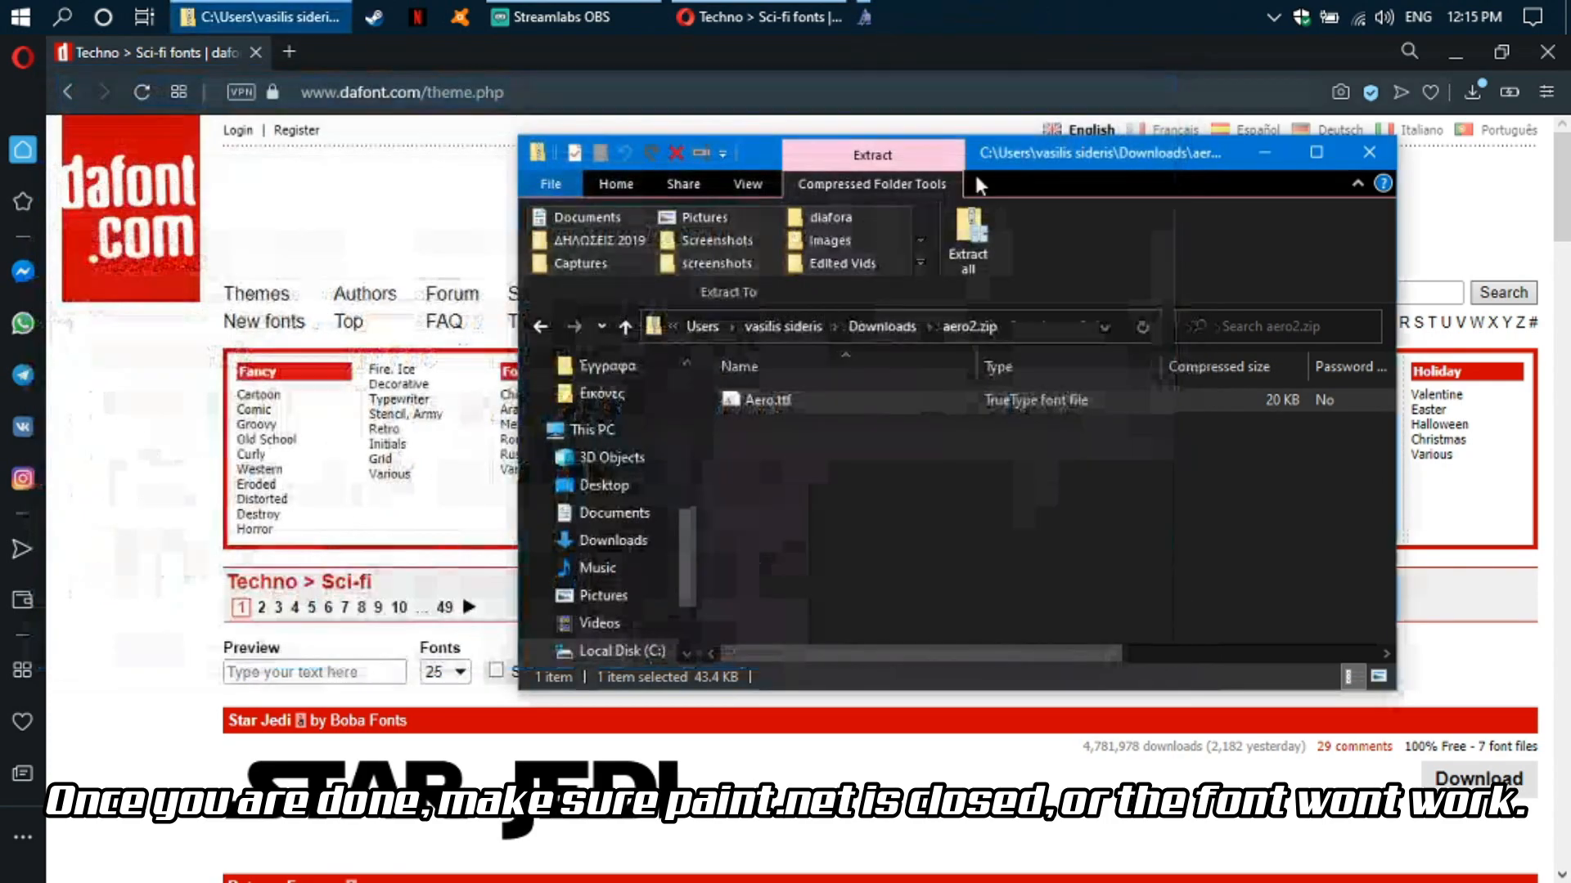
- Go up from aero2.zip to the Downloads folder and close the folder window
{"action": "left_click", "coordinate": [626, 328]}
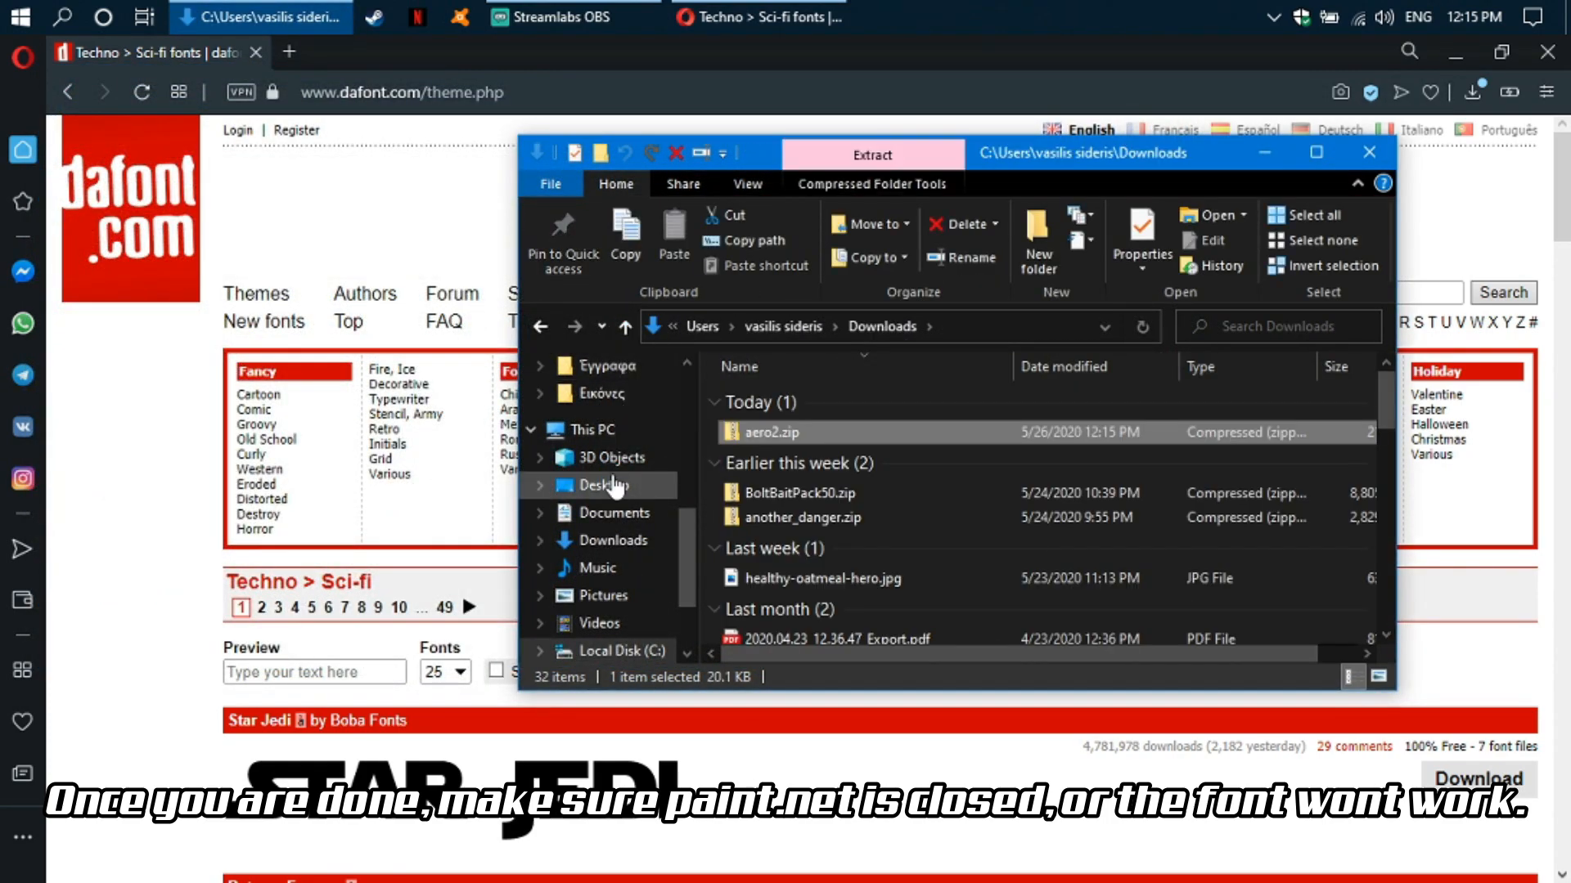
{"action": "scroll", "coordinate": [615, 485], "scroll_direction": "down", "scroll_amount": 2}
{"action": "left_click", "coordinate": [1372, 156]}
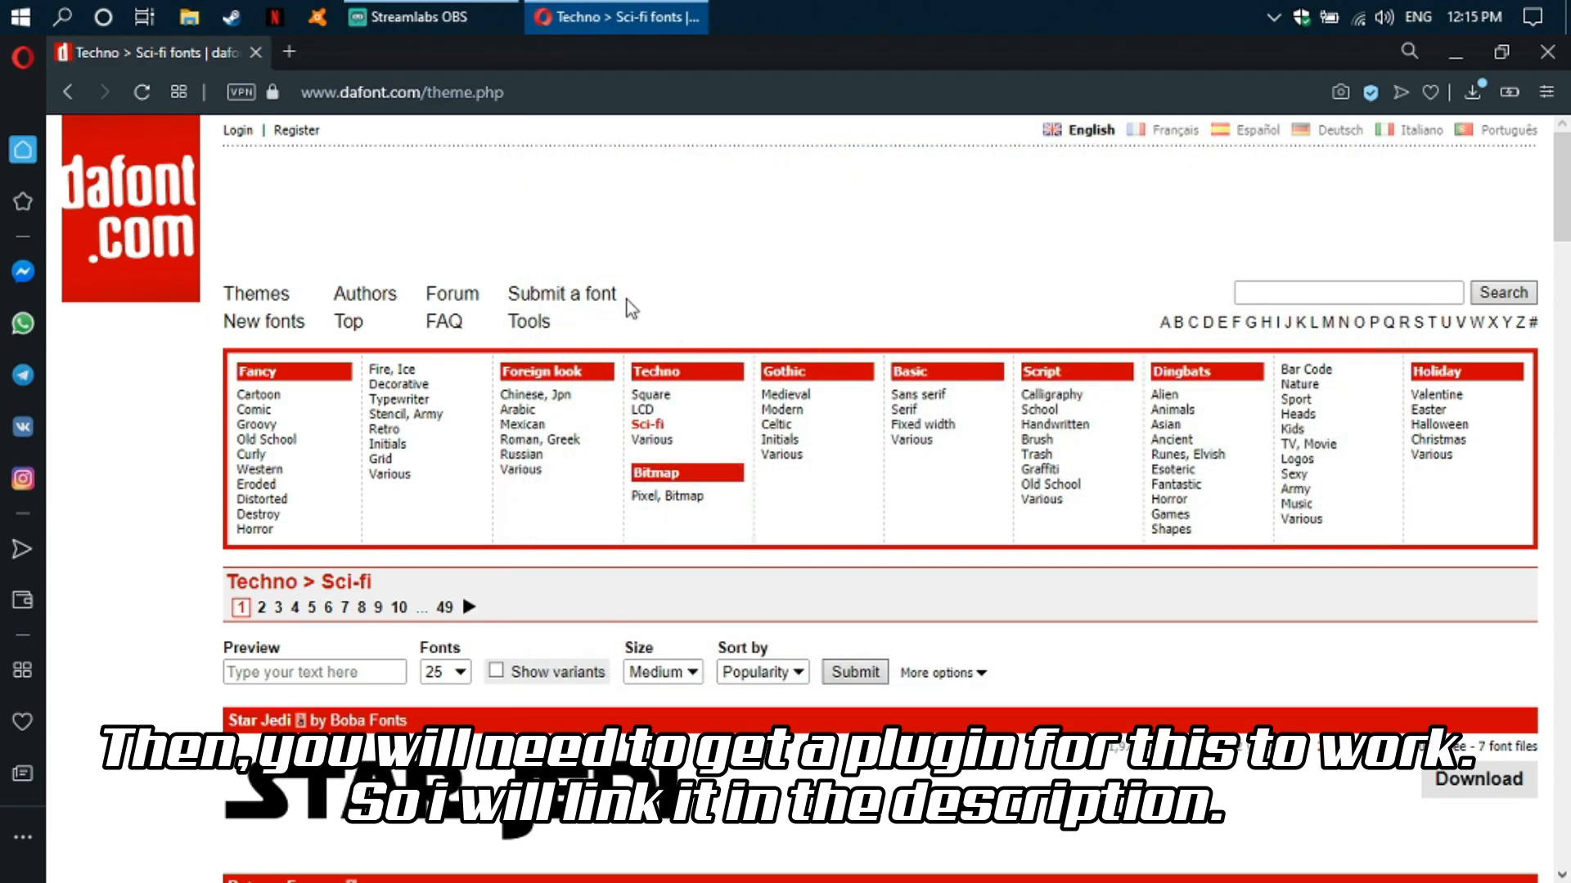
- Replace the DaFont page with a new browser tab and search the web for "paint.net plugins"
{"action": "left_click", "coordinate": [295, 51]}
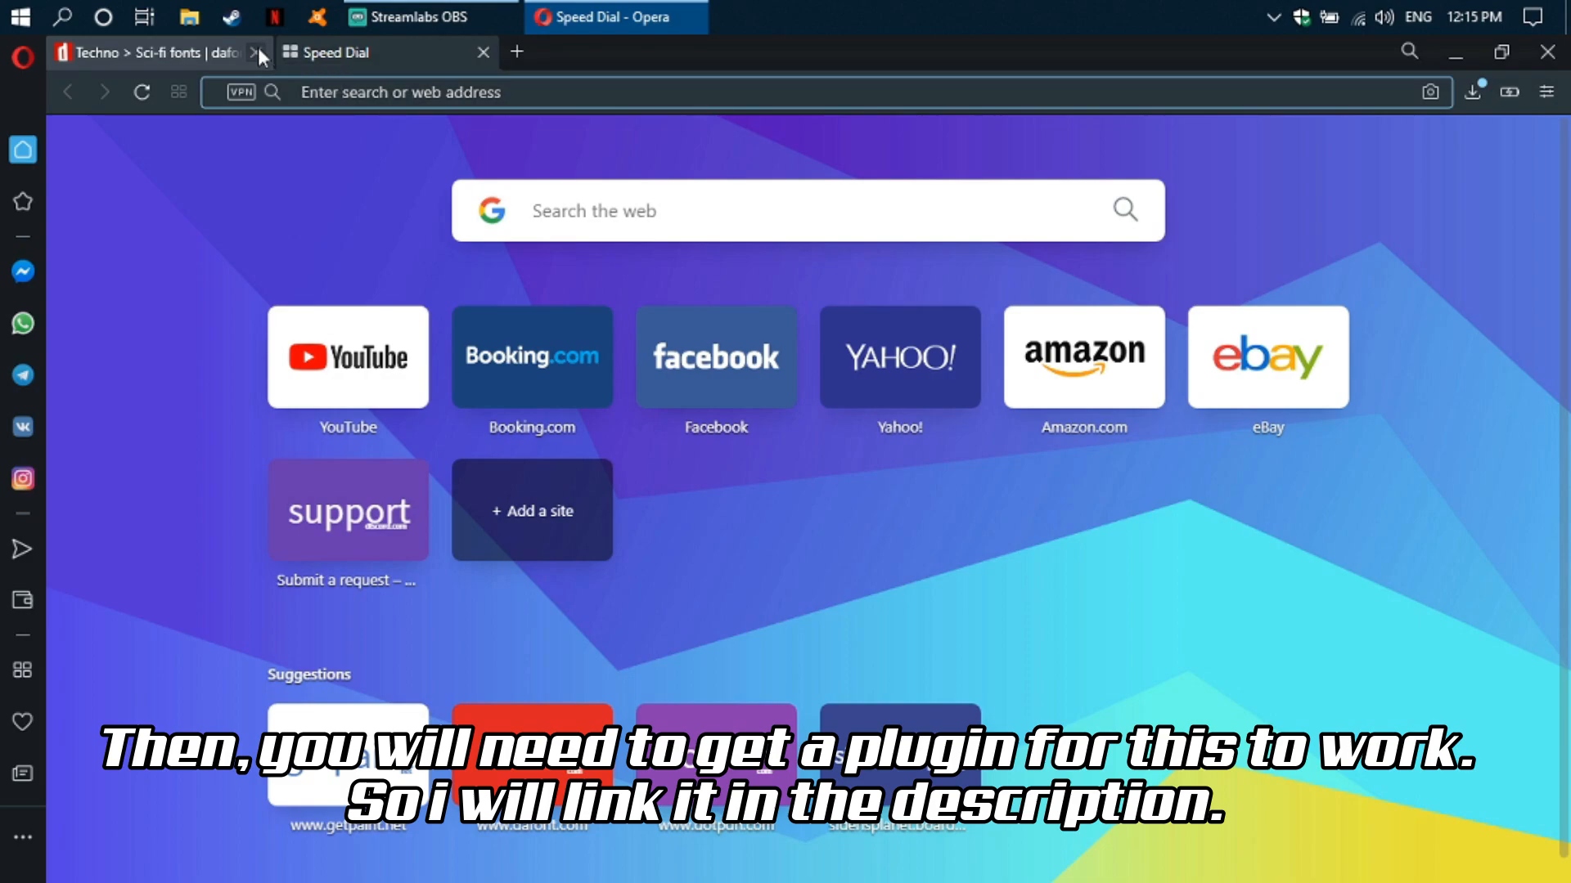
{"action": "left_click", "coordinate": [255, 52]}
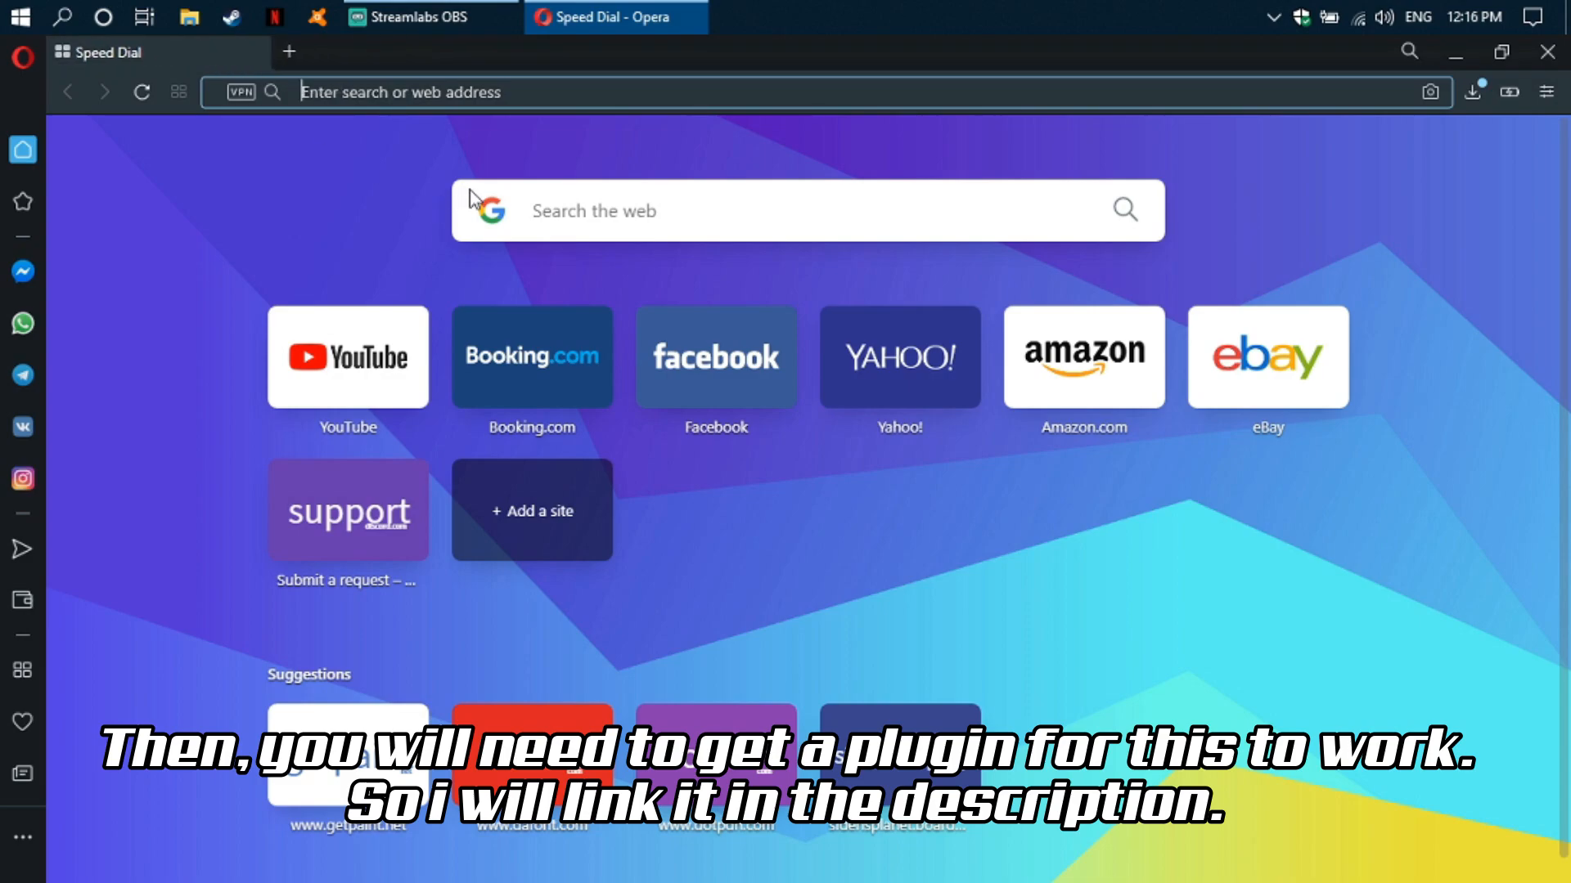
{"action": "type", "text": "paint.net plugins"}
{"action": "key", "text": "Return"}
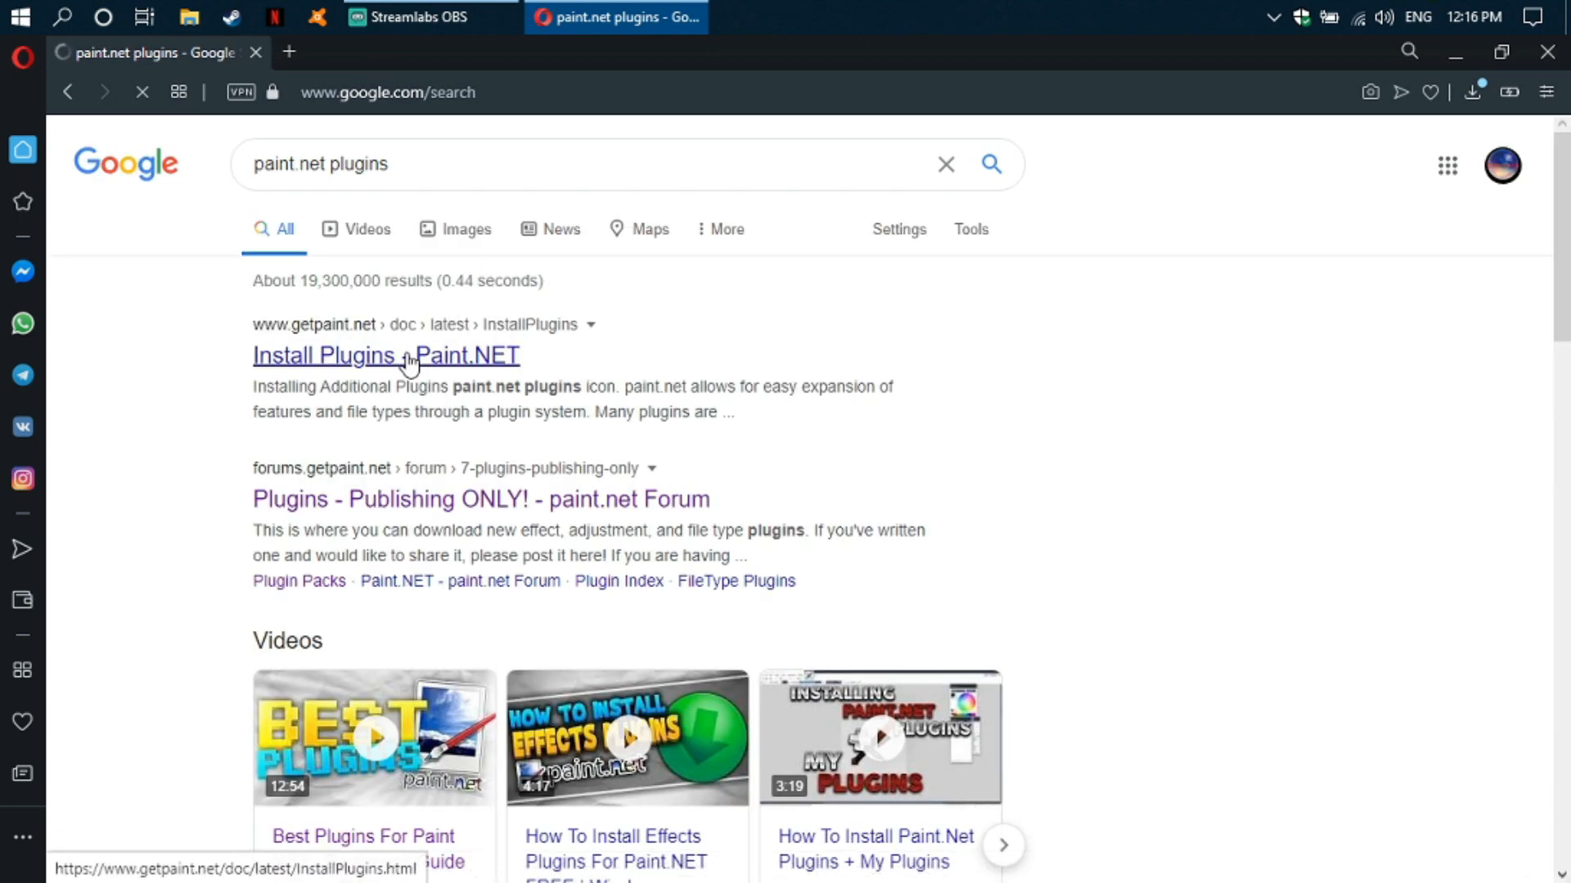
- Open the "Plugins - Publishing ONLY!" forum from the search results and go to its Plugin Packs subforum
{"action": "left_click", "coordinate": [499, 501]}
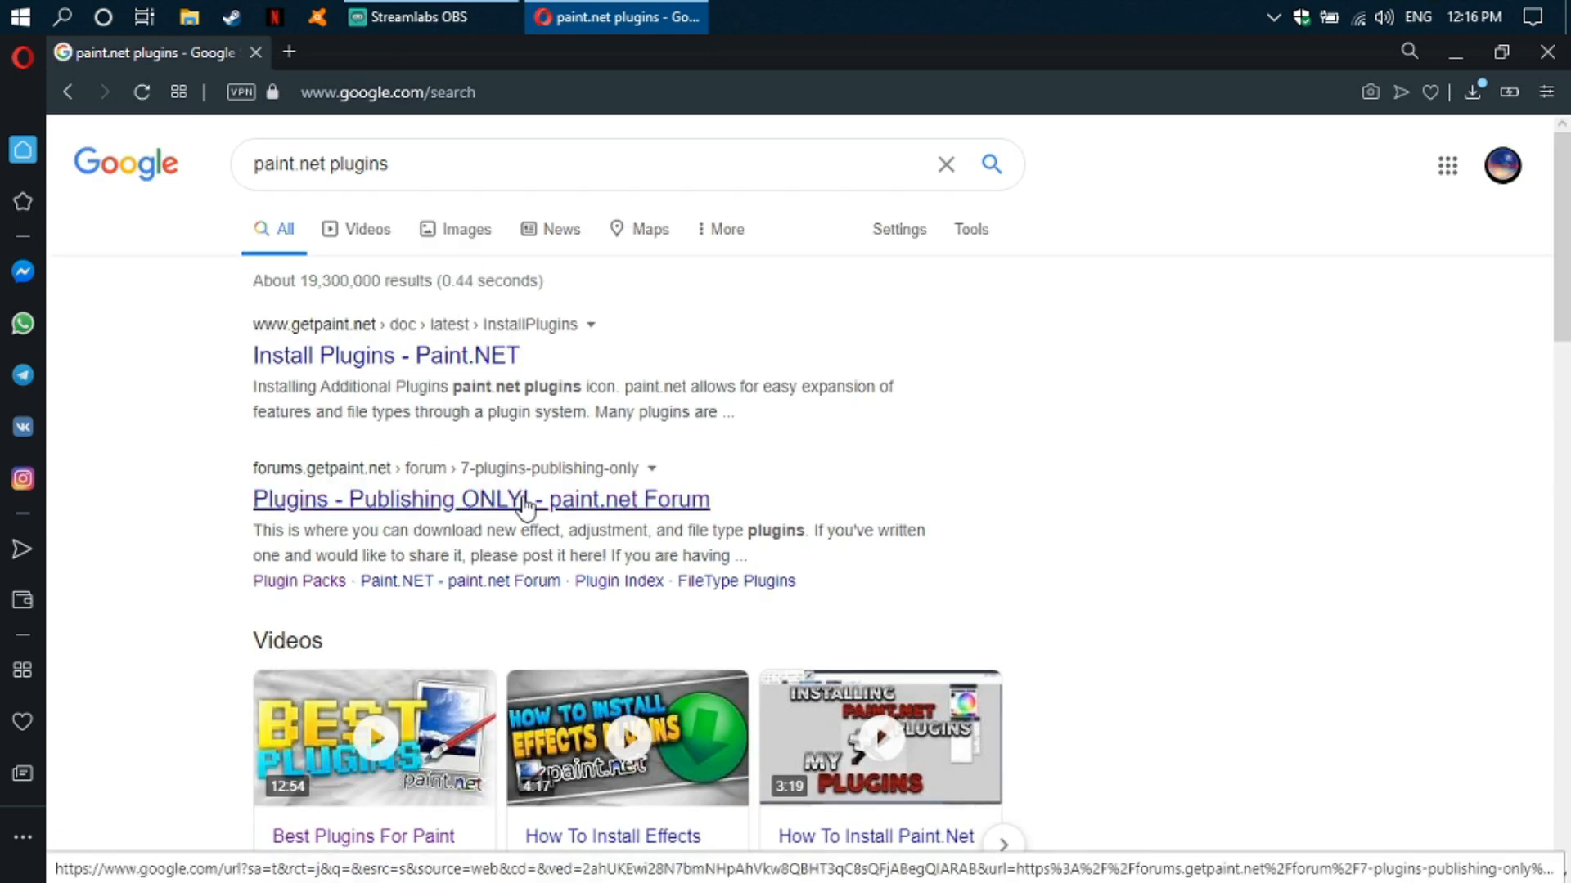
{"action": "scroll", "coordinate": [519, 470], "scroll_direction": "down", "scroll_amount": 5}
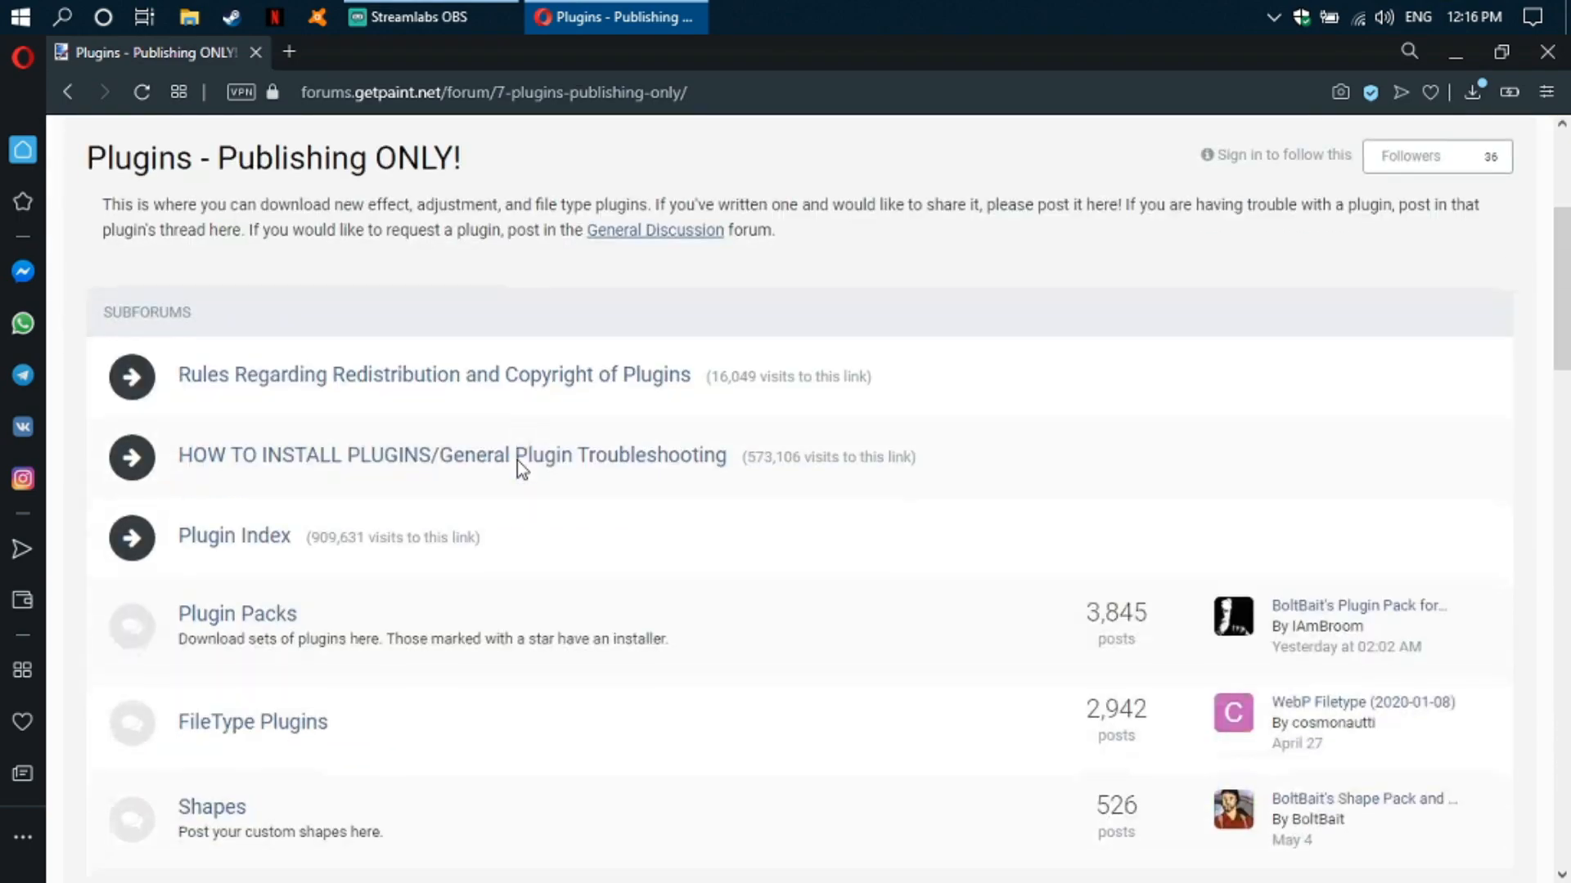
{"action": "scroll", "coordinate": [378, 499], "scroll_direction": "down", "scroll_amount": 1}
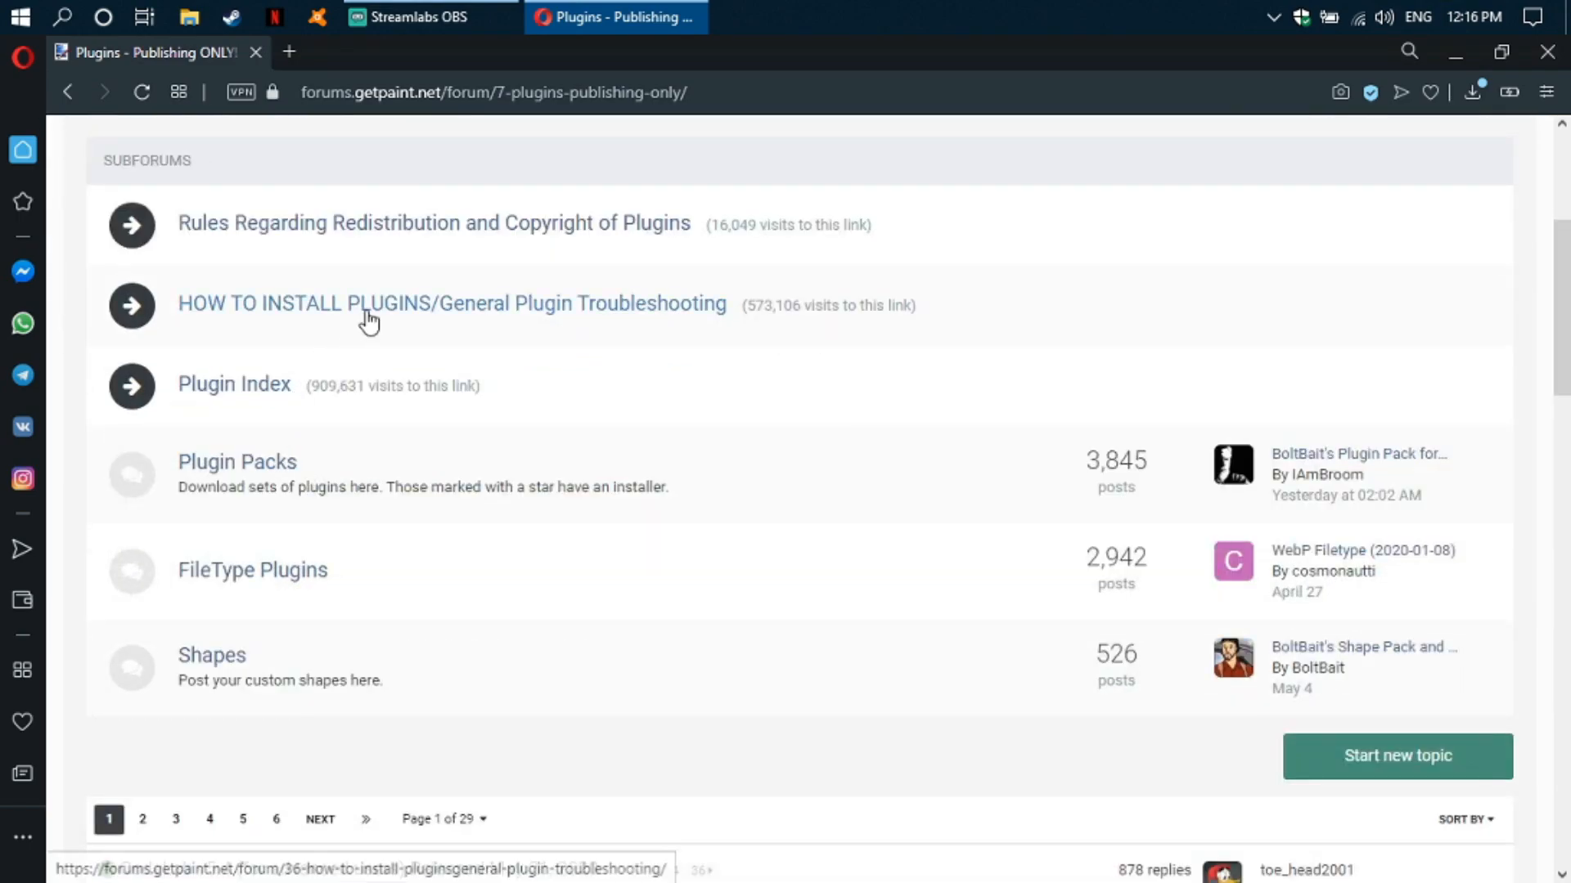
{"action": "left_click", "coordinate": [228, 466]}
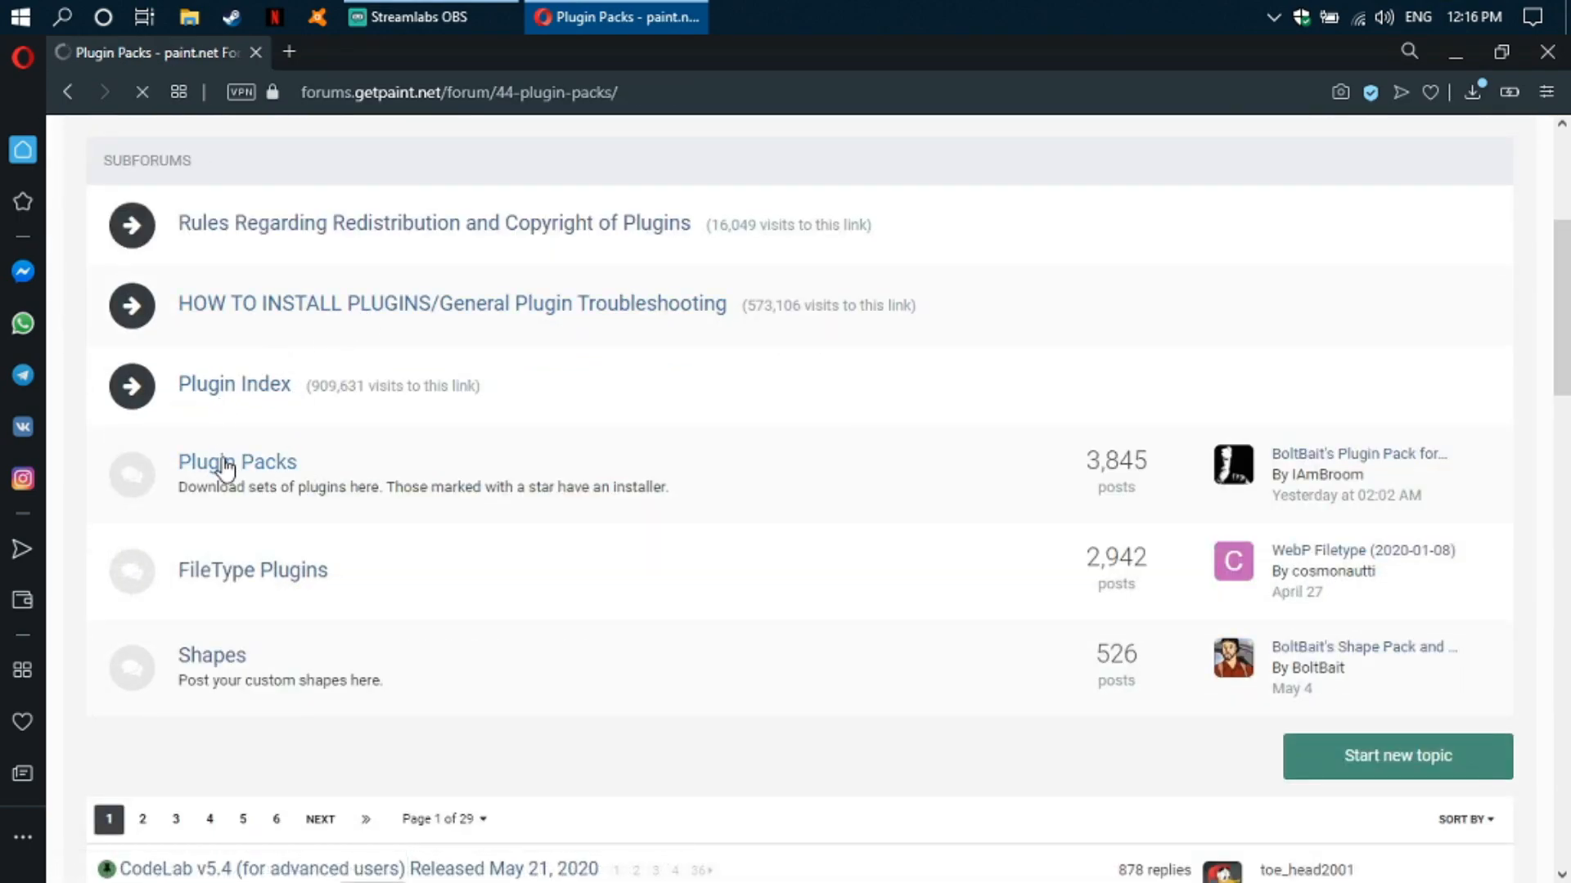
- Open the topic for BoltBait's Plugin Pack for PdN v4.2.10 and beyond, and allow opera.exe through the firewall
{"action": "scroll", "coordinate": [223, 475], "scroll_direction": "down", "scroll_amount": 2}
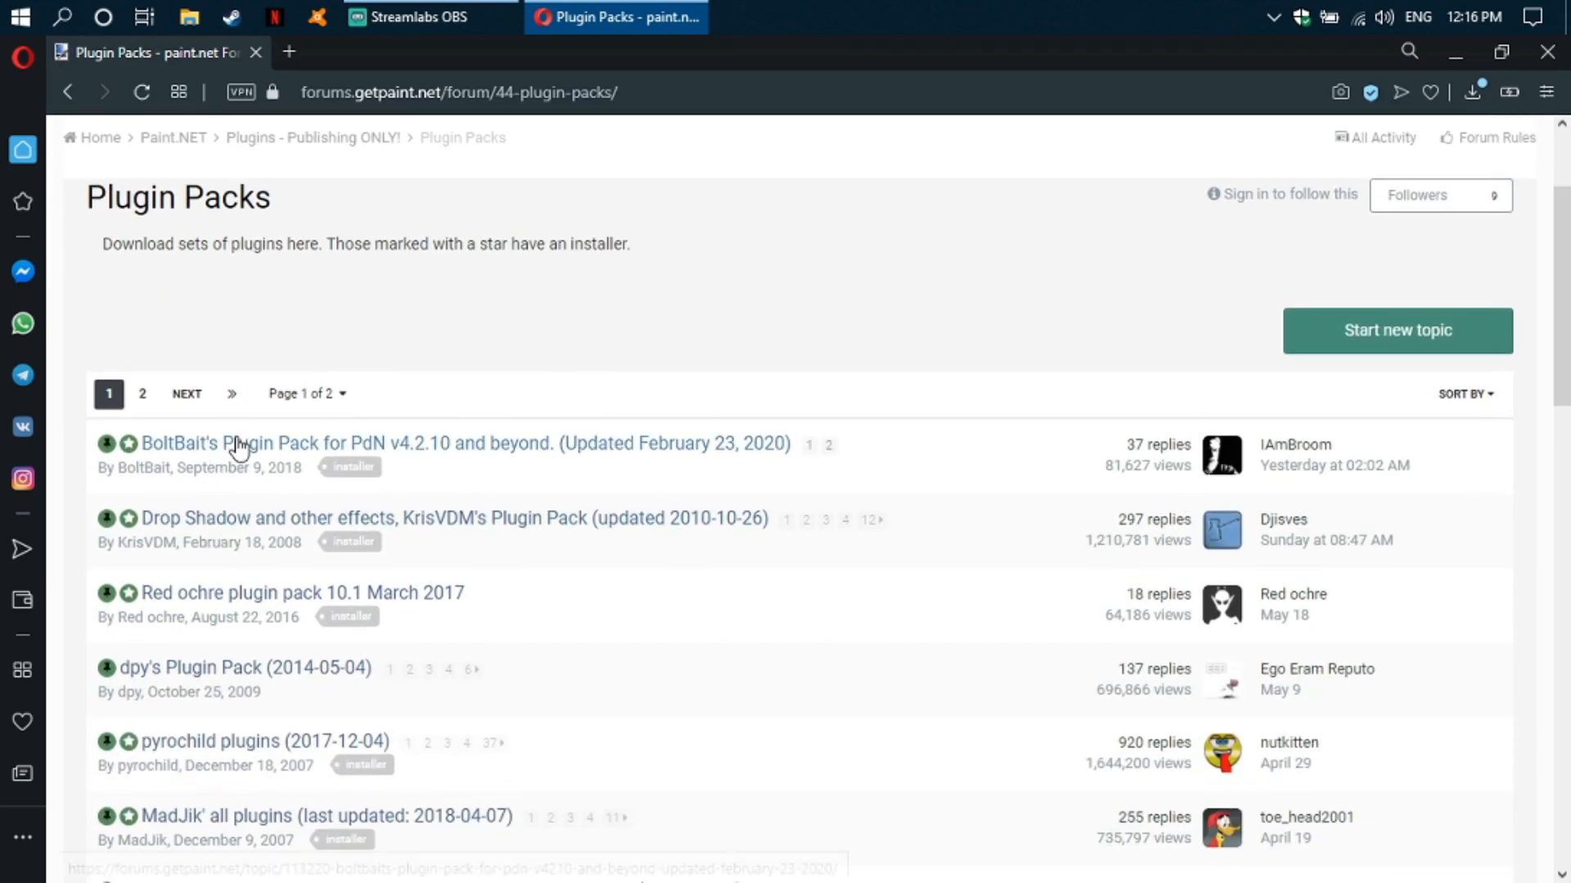
{"action": "left_click", "coordinate": [235, 444]}
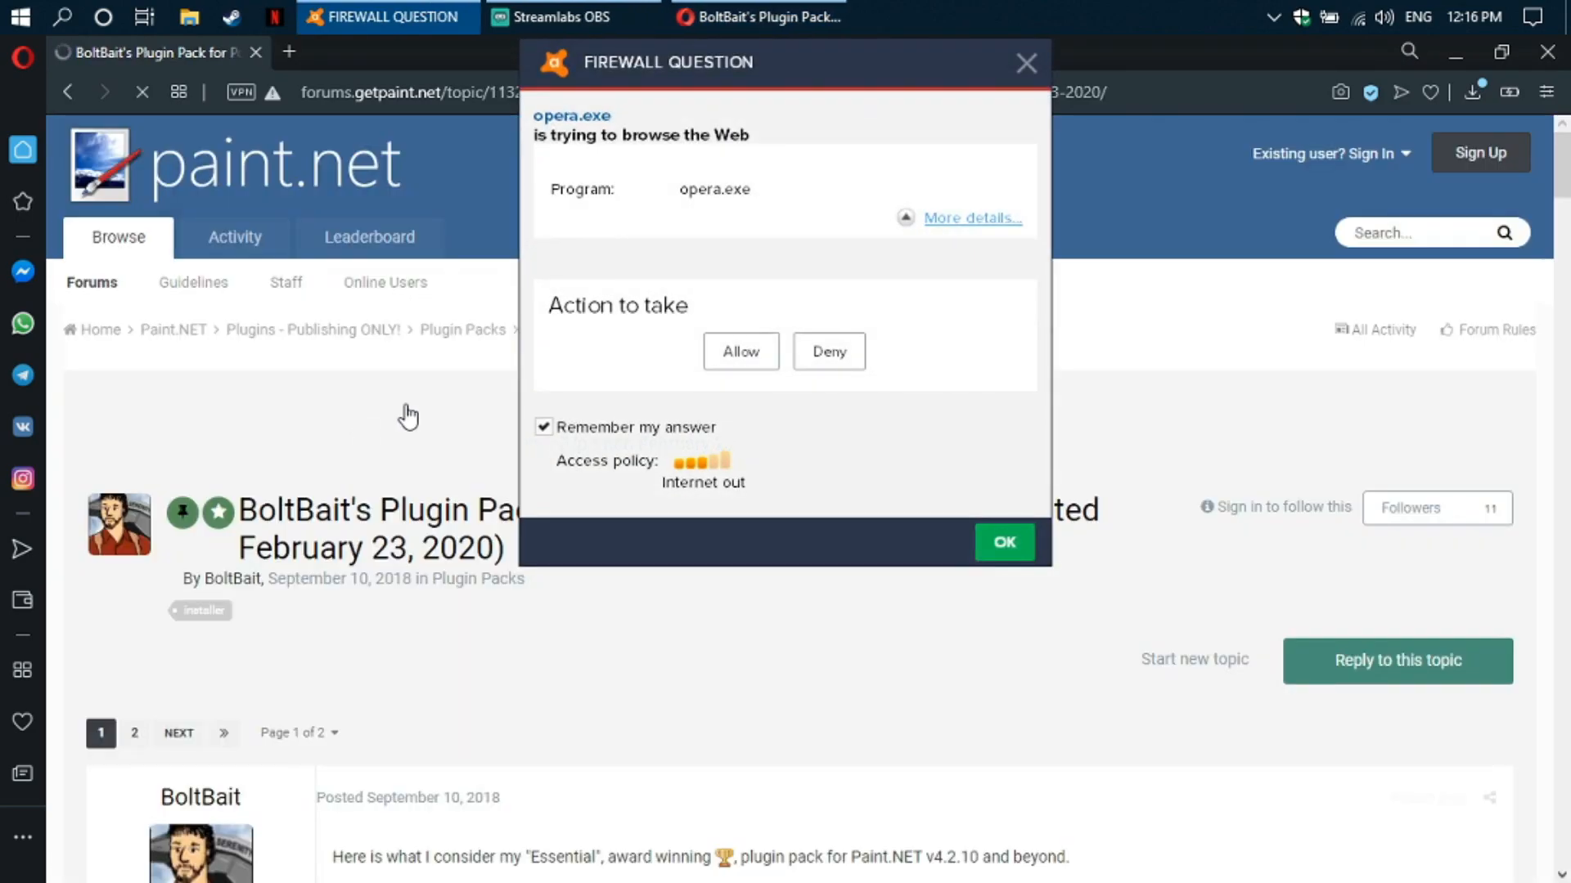
{"action": "left_click", "coordinate": [740, 350]}
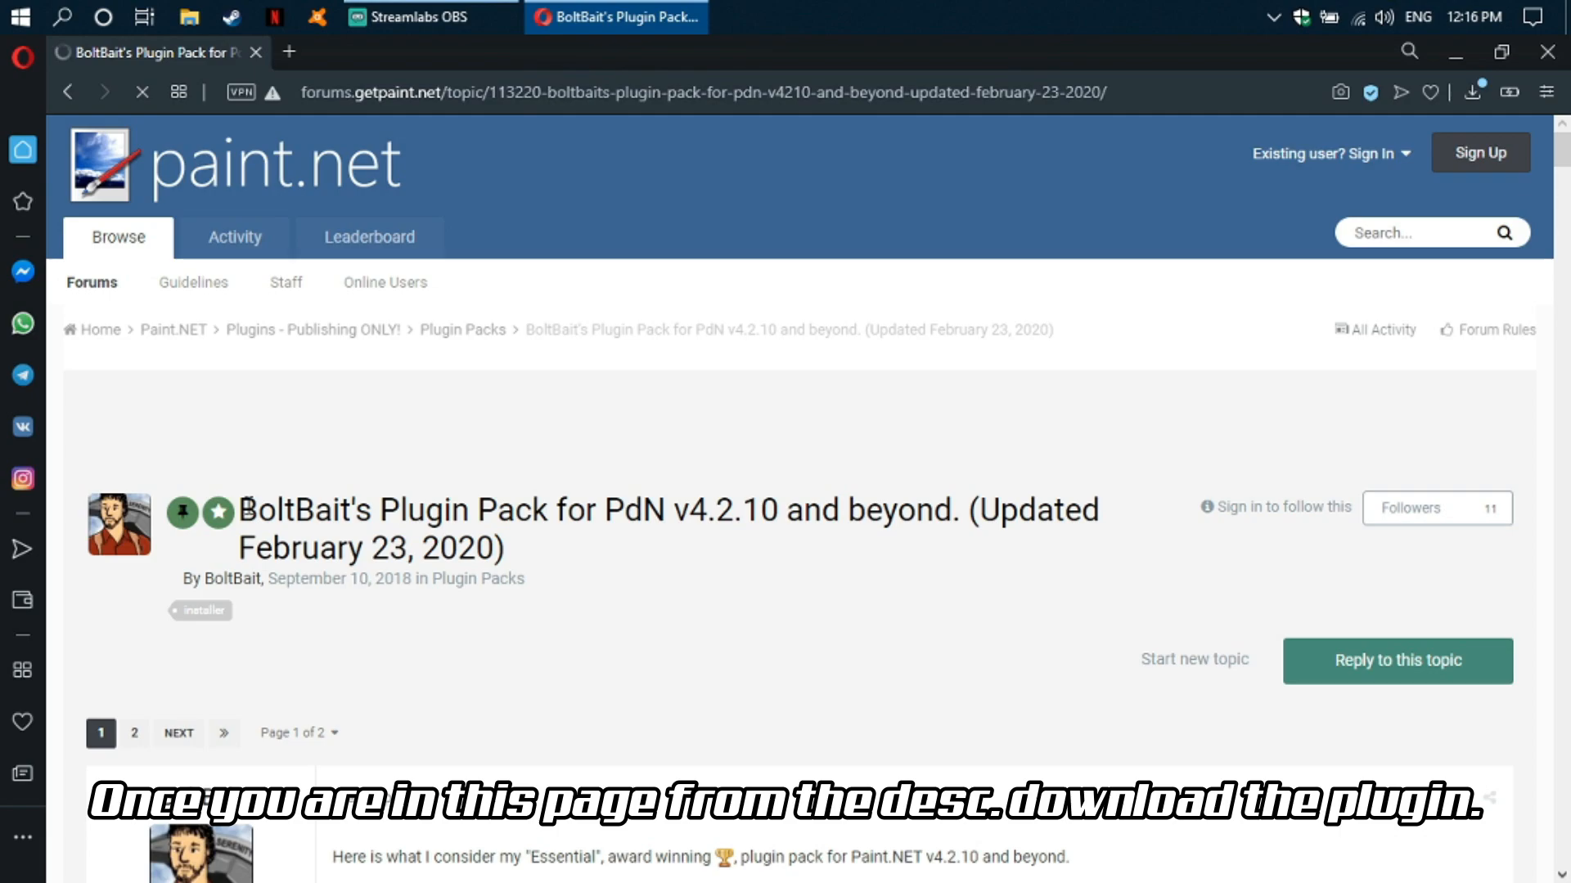
- Examine the plugin pack post's download section, version guidance and Installer / Plugin Manager instructions
{"action": "scroll", "coordinate": [604, 553], "scroll_direction": "down", "scroll_amount": 6}
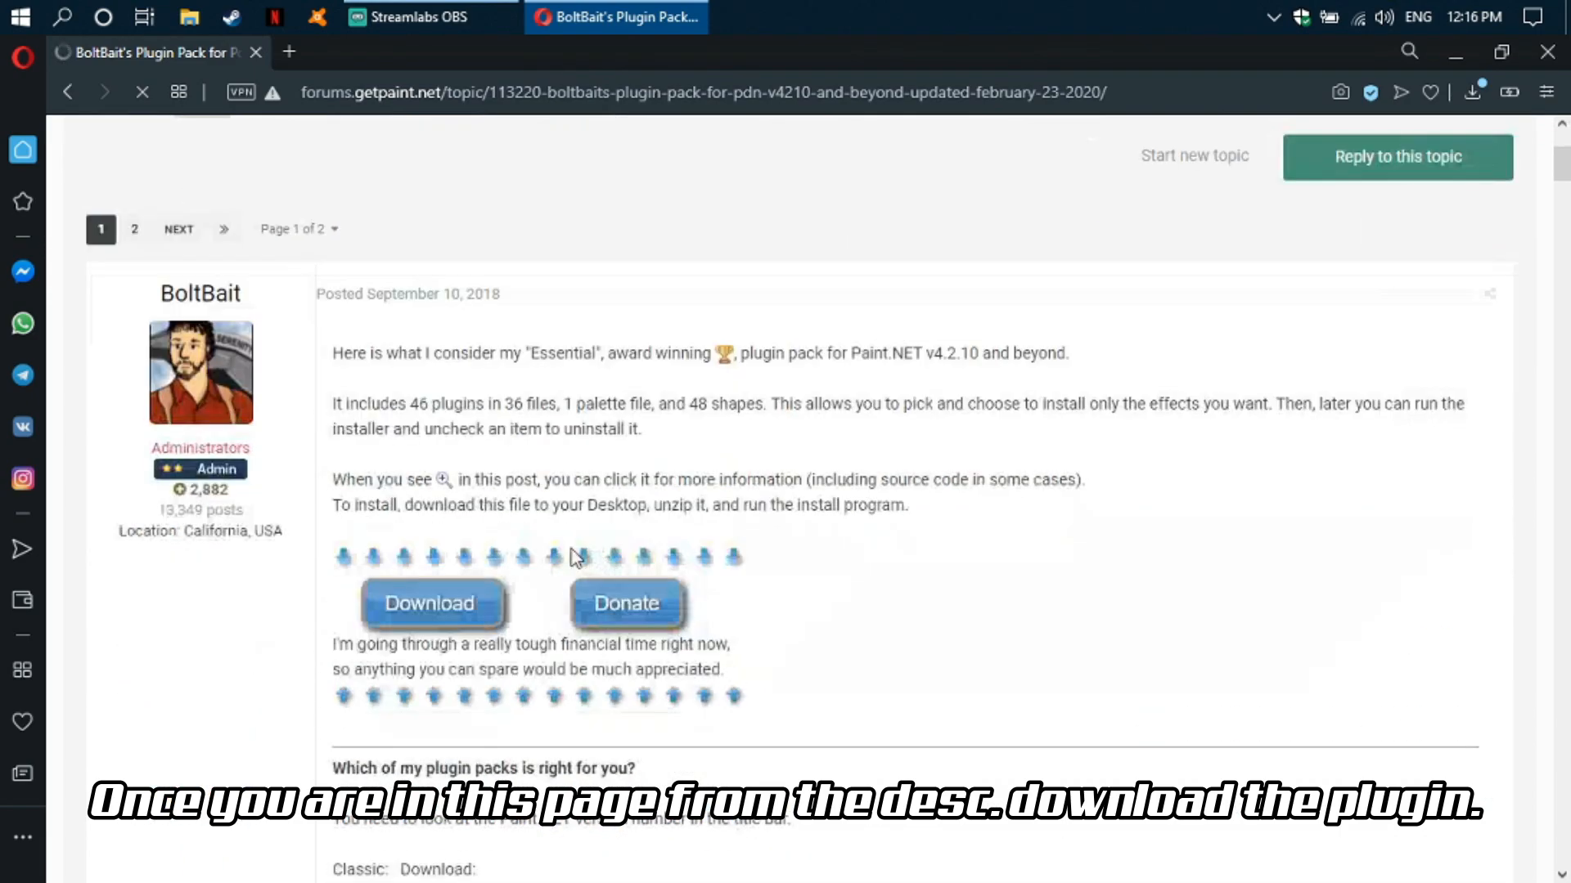
{"action": "scroll", "coordinate": [570, 555], "scroll_direction": "down", "scroll_amount": 3}
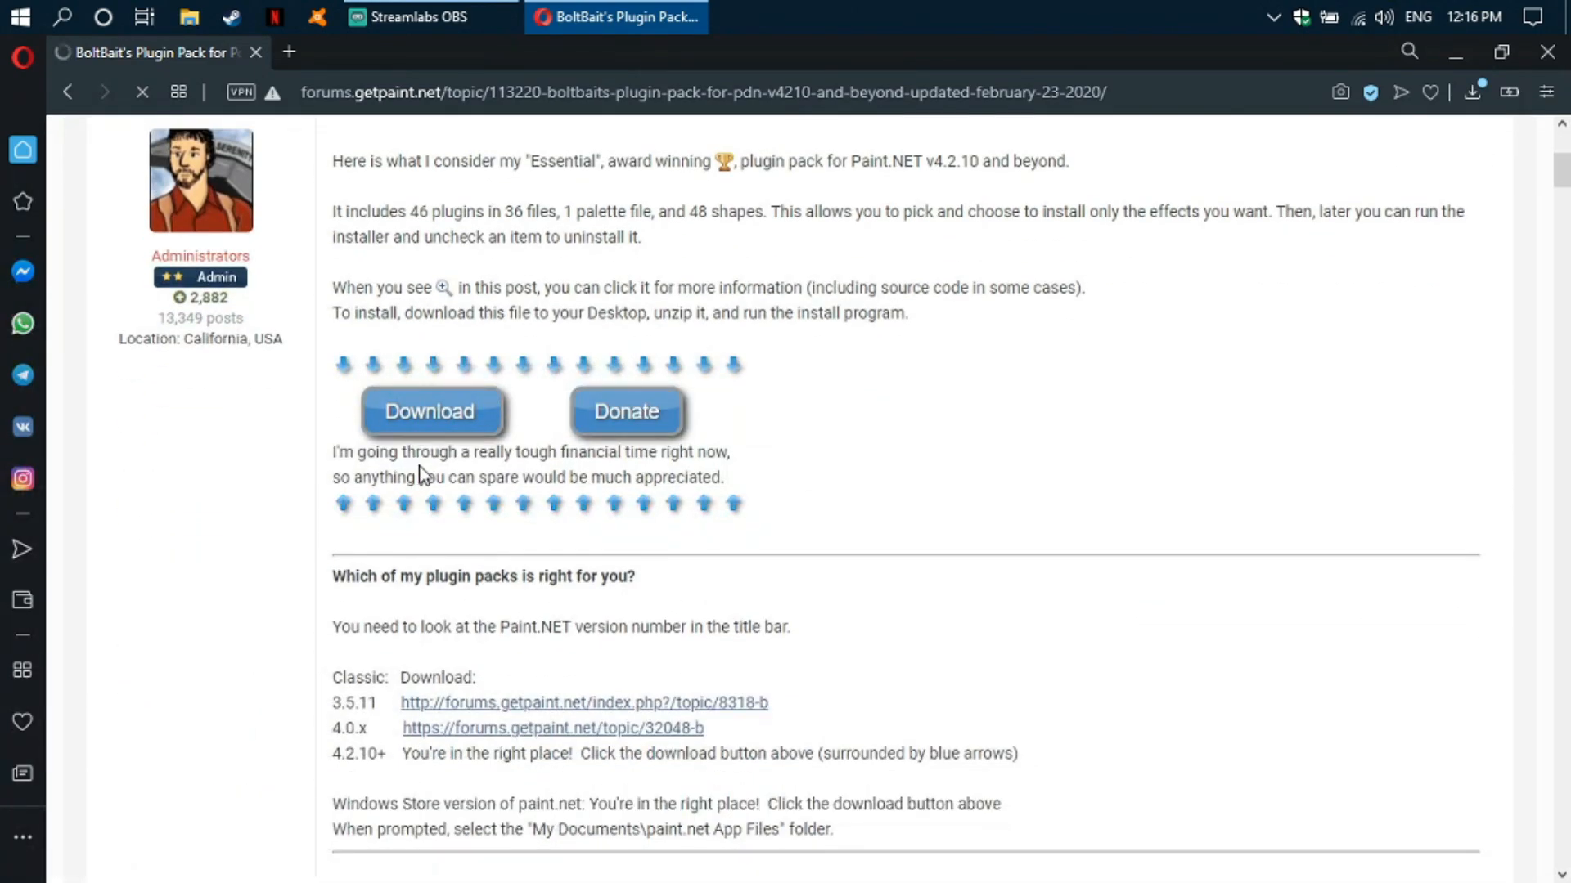
{"action": "scroll", "coordinate": [458, 499], "scroll_direction": "down", "scroll_amount": 1}
{"action": "scroll", "coordinate": [463, 501], "scroll_direction": "down", "scroll_amount": 7}
{"action": "scroll", "coordinate": [478, 458], "scroll_direction": "up", "scroll_amount": 7}
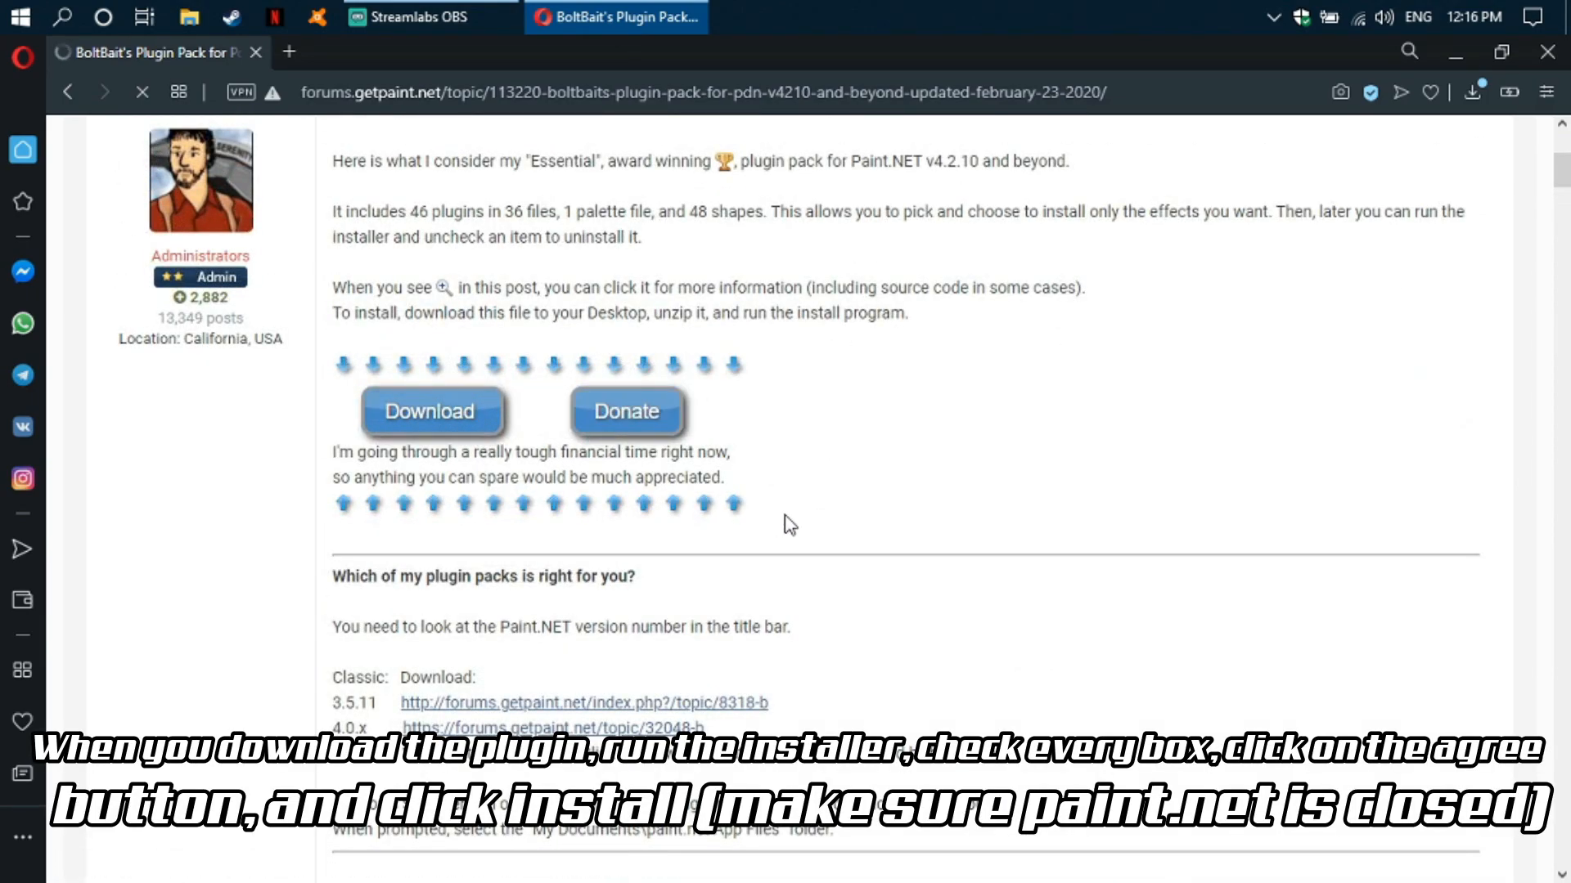
{"action": "scroll", "coordinate": [791, 527], "scroll_direction": "down", "scroll_amount": 2}
{"action": "scroll", "coordinate": [788, 518], "scroll_direction": "down", "scroll_amount": 16}
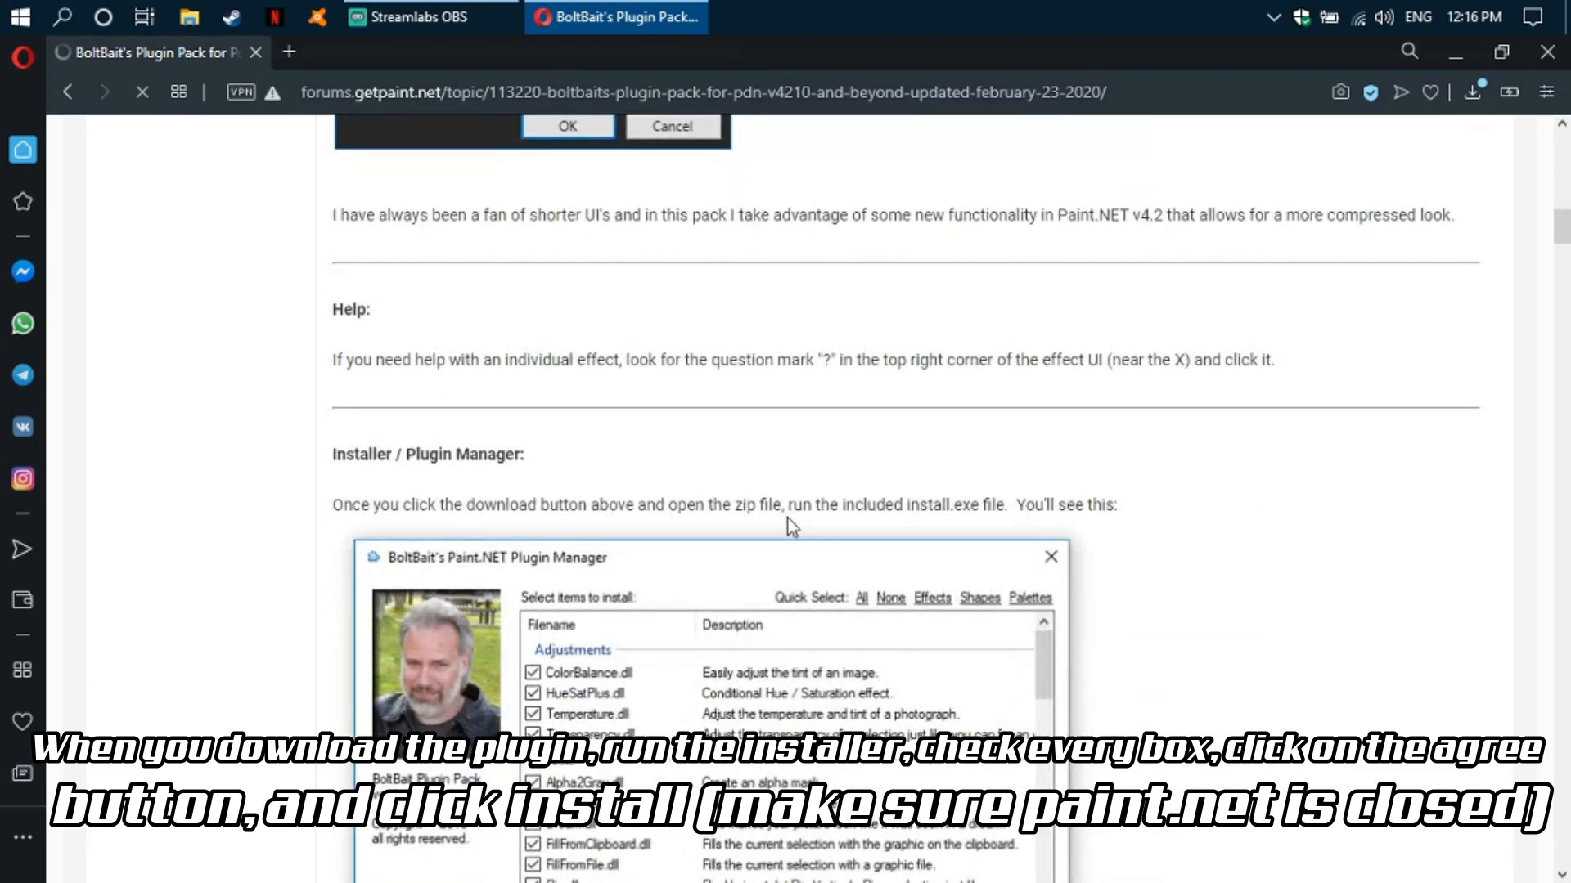
{"action": "scroll", "coordinate": [787, 519], "scroll_direction": "down", "scroll_amount": 8}
{"action": "scroll", "coordinate": [621, 343], "scroll_direction": "up", "scroll_amount": 5}
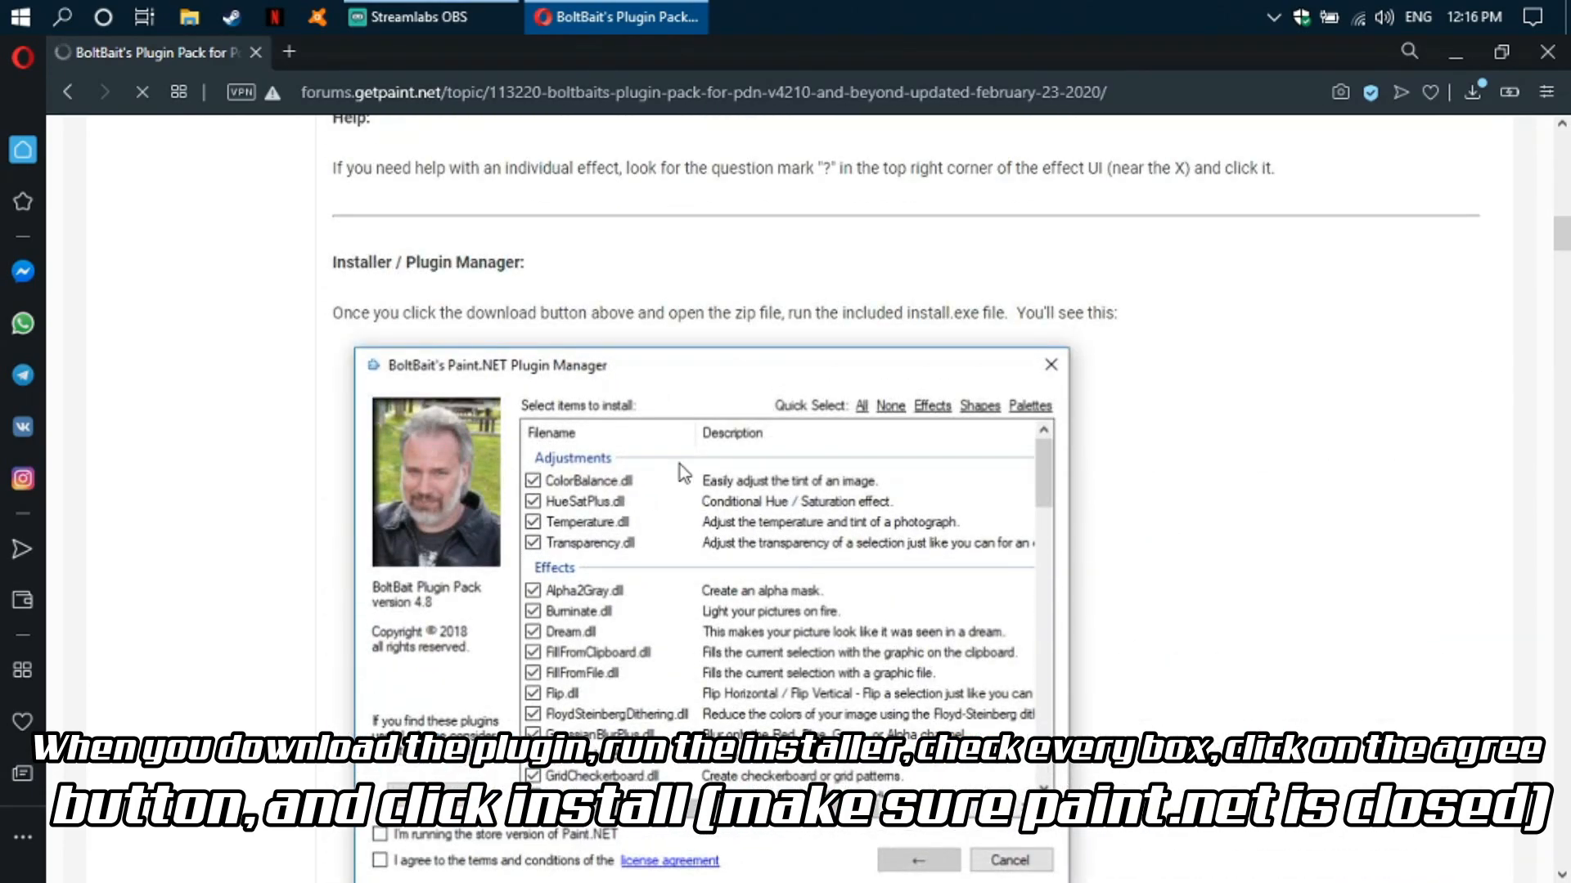
{"action": "scroll", "coordinate": [548, 486], "scroll_direction": "down", "scroll_amount": 2}
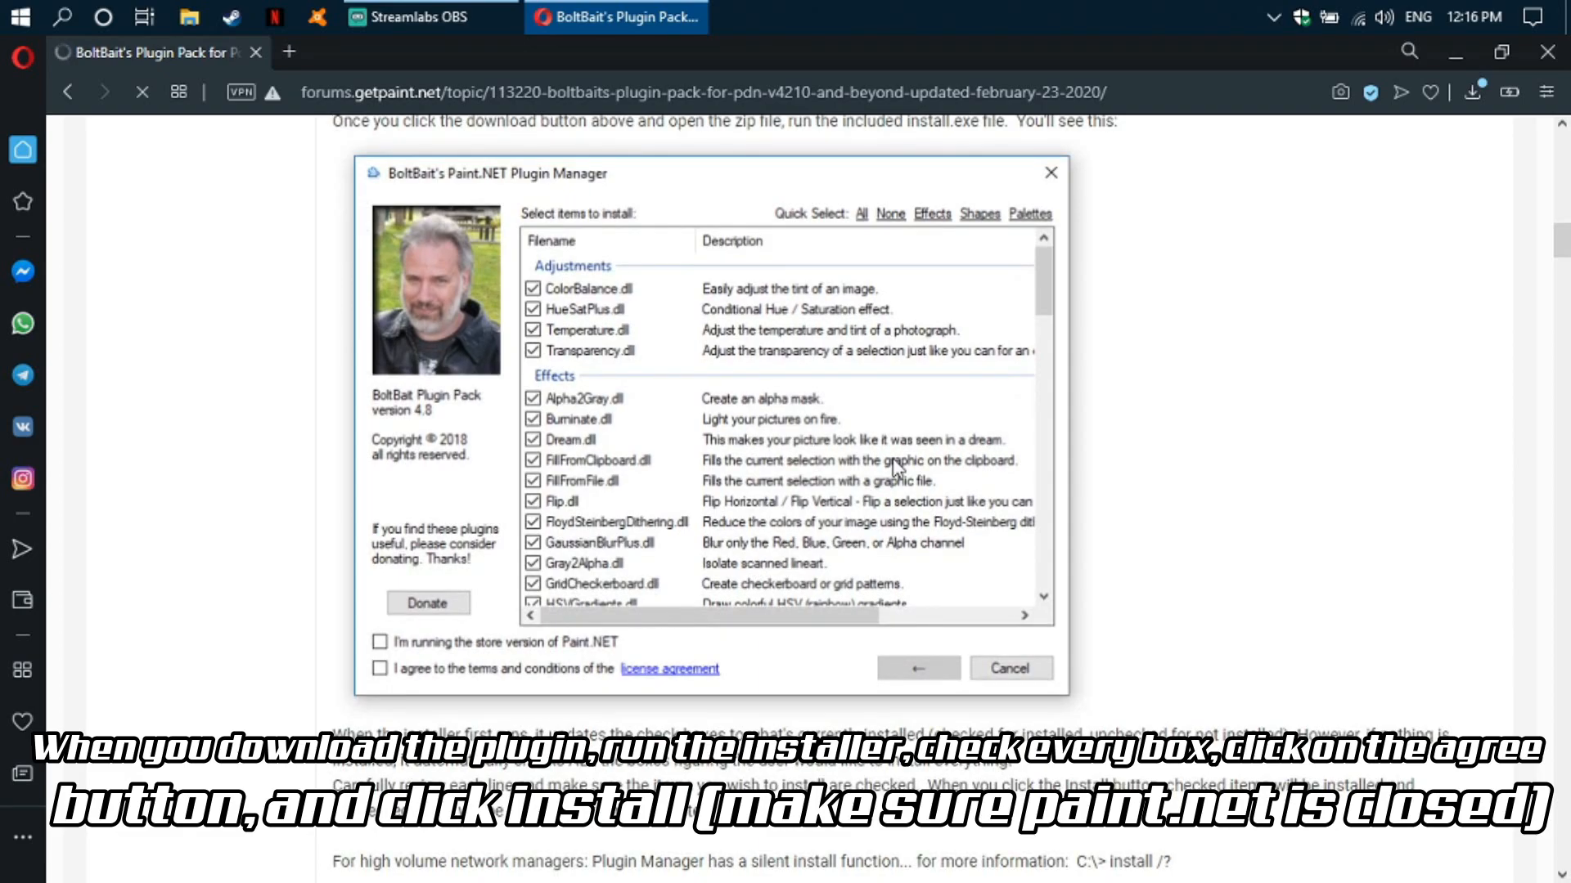
{"action": "scroll", "coordinate": [662, 370], "scroll_direction": "up", "scroll_amount": 10}
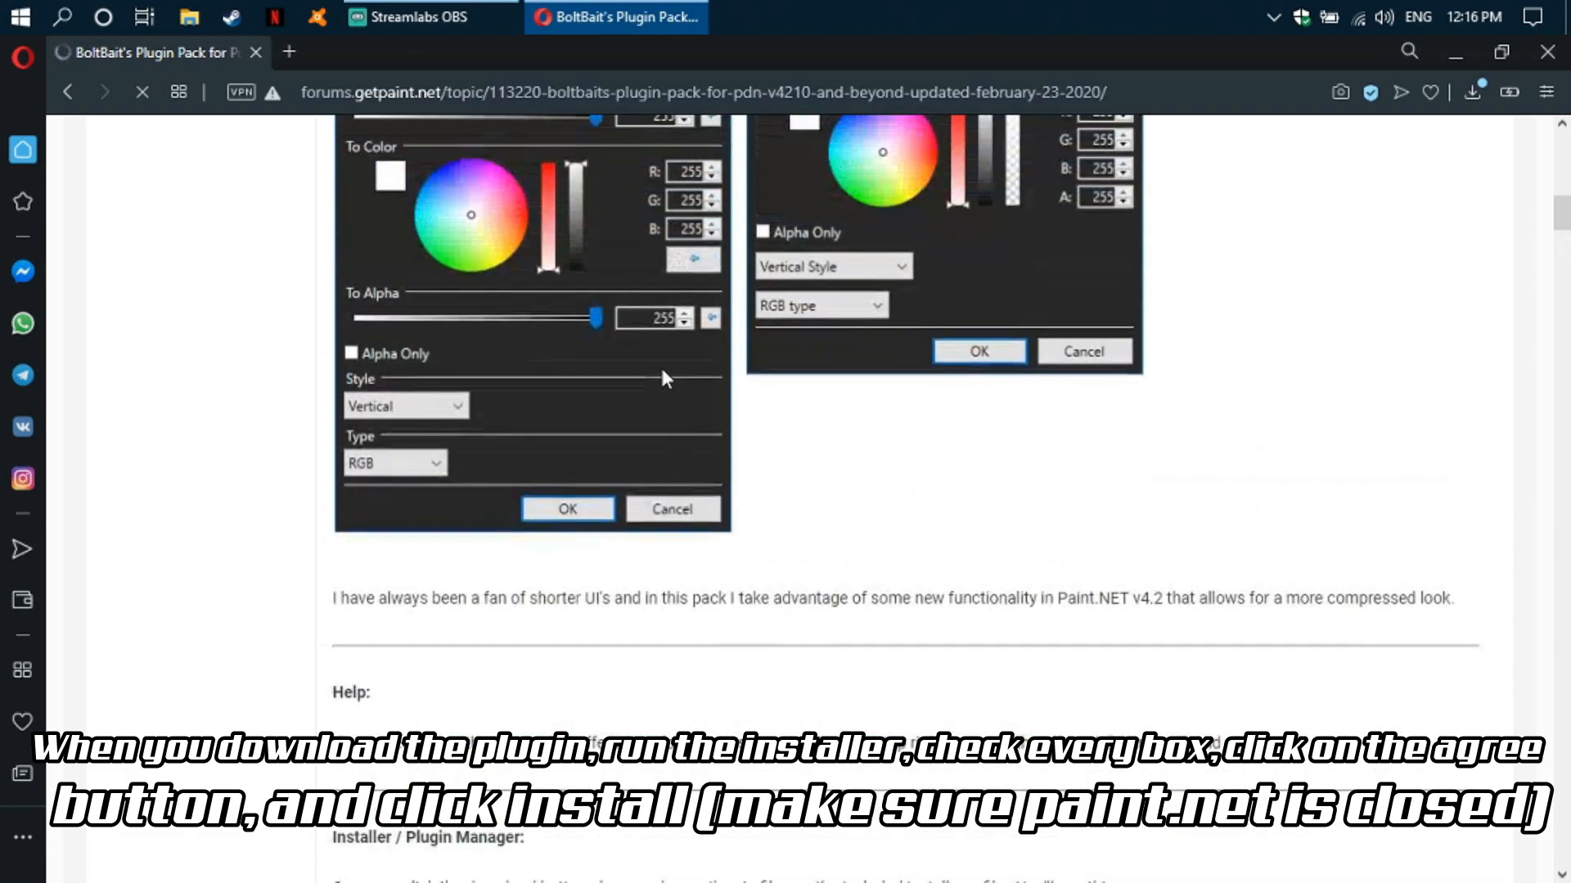
{"action": "scroll", "coordinate": [661, 368], "scroll_direction": "down", "scroll_amount": 11}
{"action": "scroll", "coordinate": [669, 395], "scroll_direction": "up", "scroll_amount": 3}
{"action": "scroll", "coordinate": [669, 395], "scroll_direction": "up", "scroll_amount": 20}
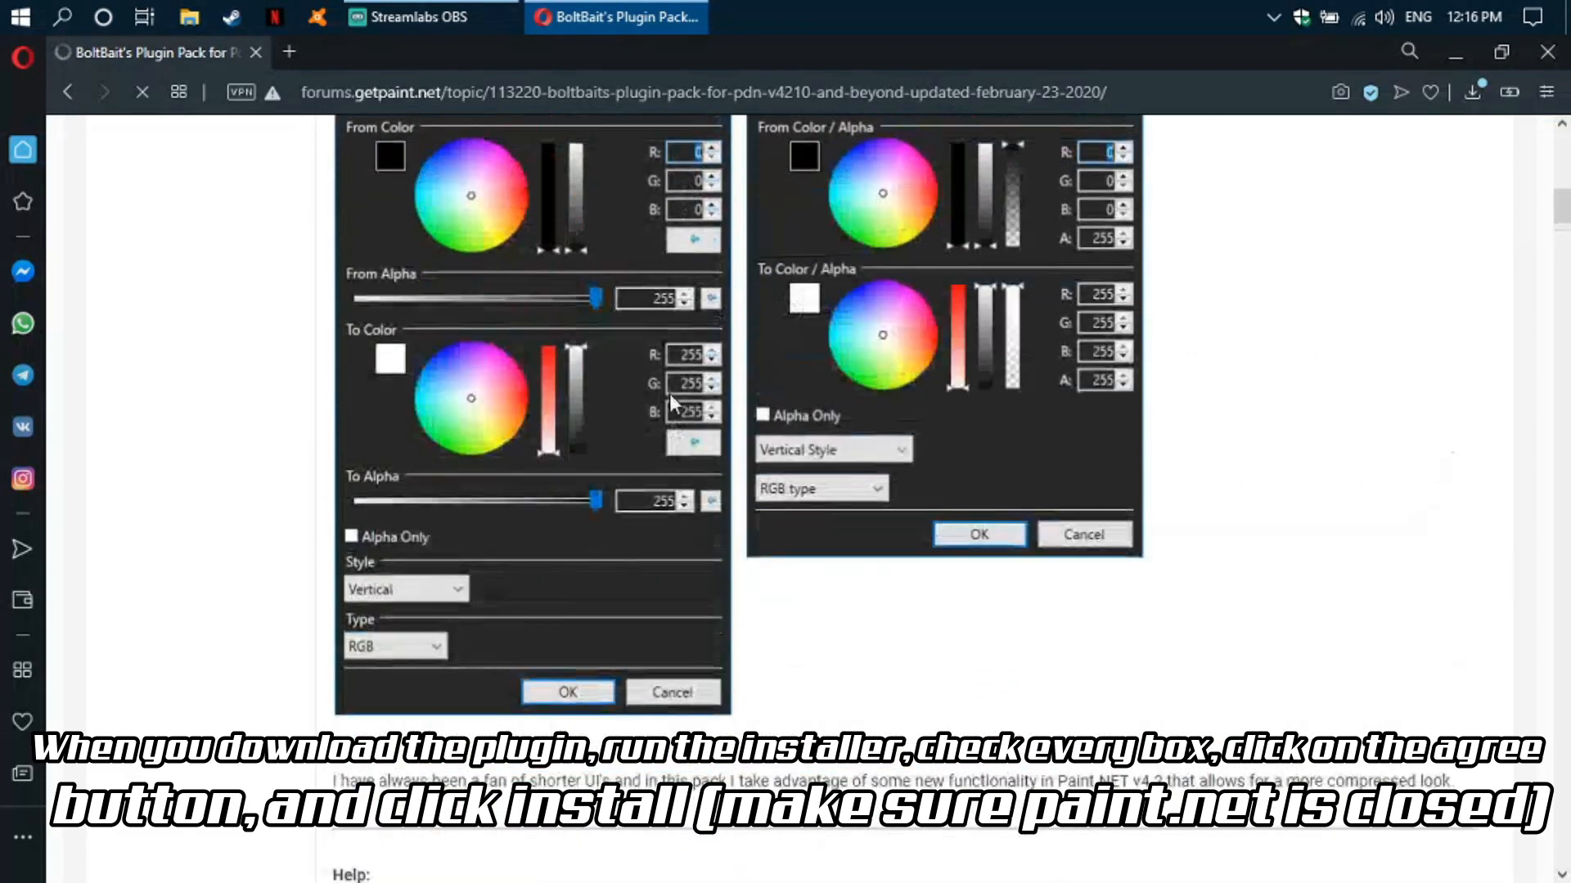
{"action": "scroll", "coordinate": [685, 401], "scroll_direction": "down", "scroll_amount": 20}
{"action": "scroll", "coordinate": [686, 401], "scroll_direction": "down", "scroll_amount": 7}
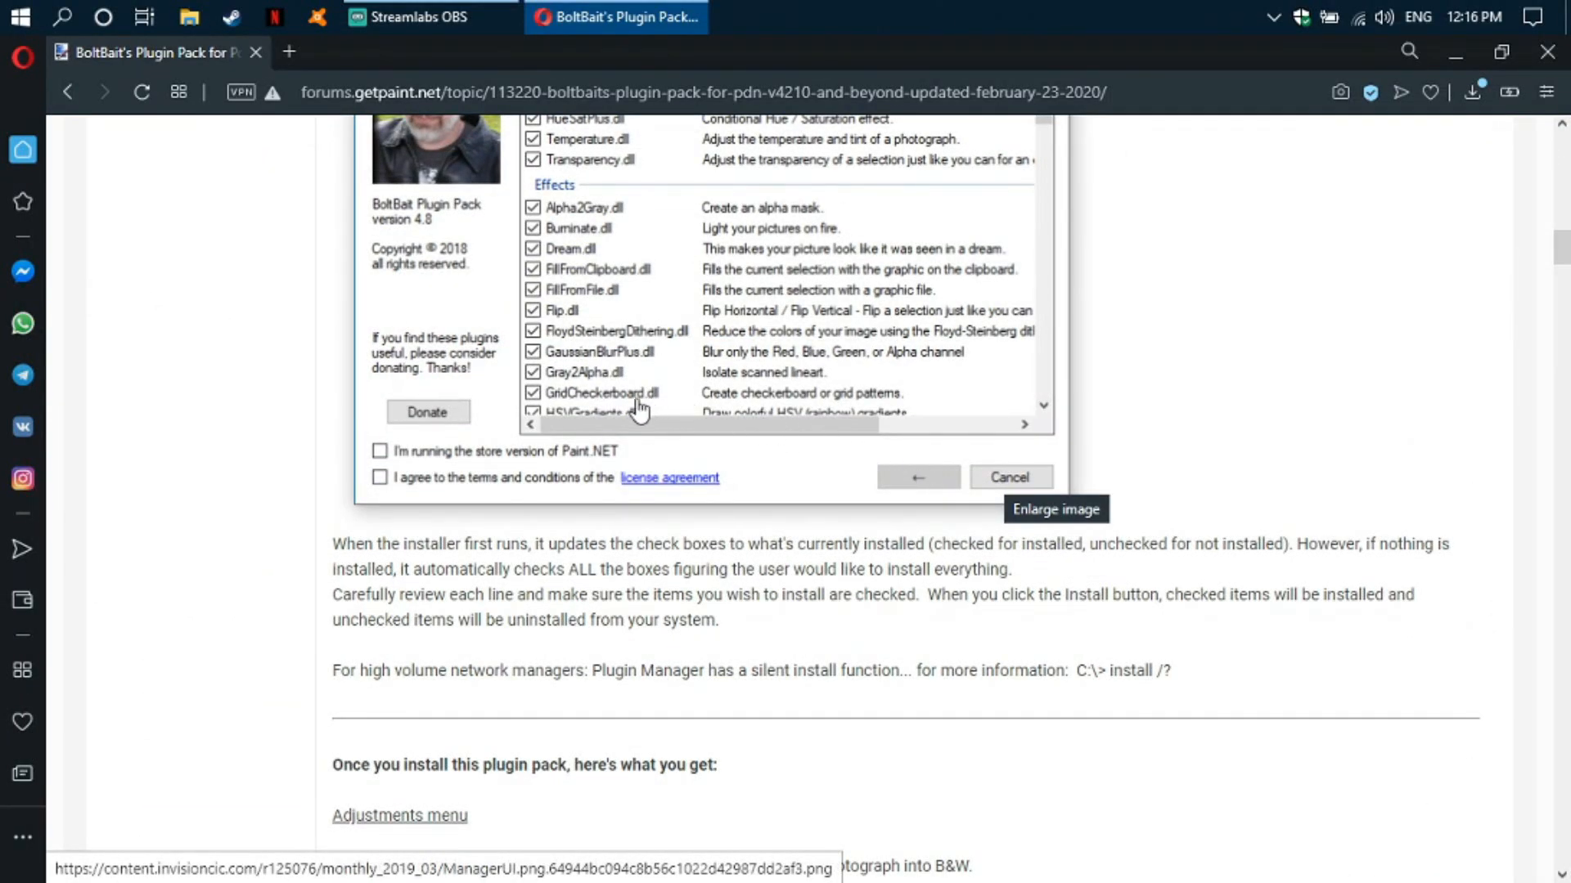
{"action": "scroll", "coordinate": [920, 509], "scroll_direction": "up", "scroll_amount": 20}
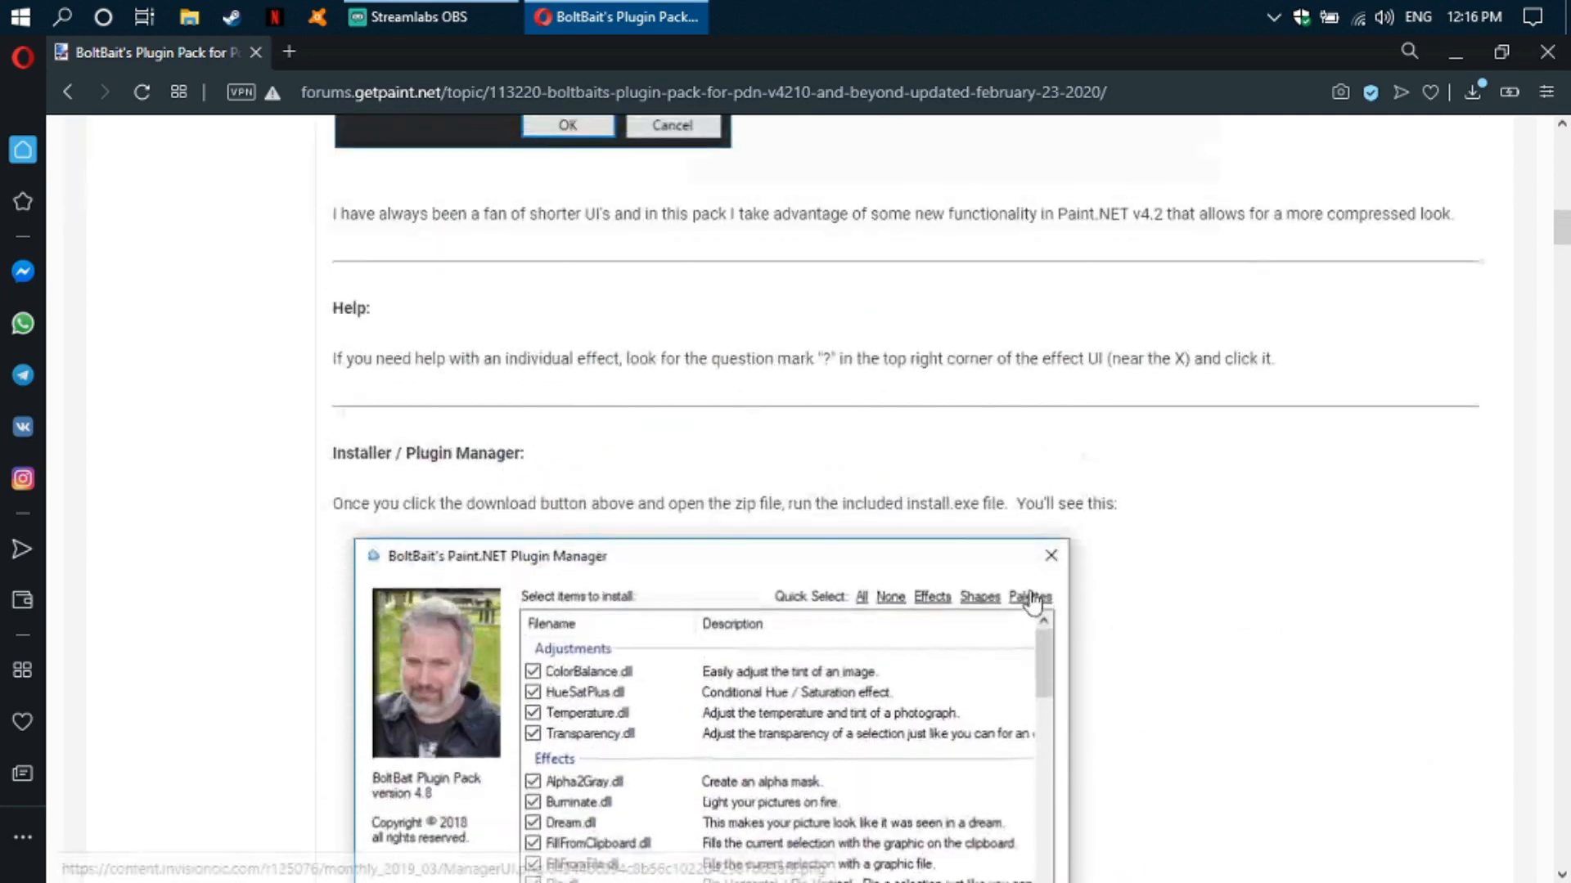
{"action": "scroll", "coordinate": [920, 510], "scroll_direction": "up", "scroll_amount": 10}
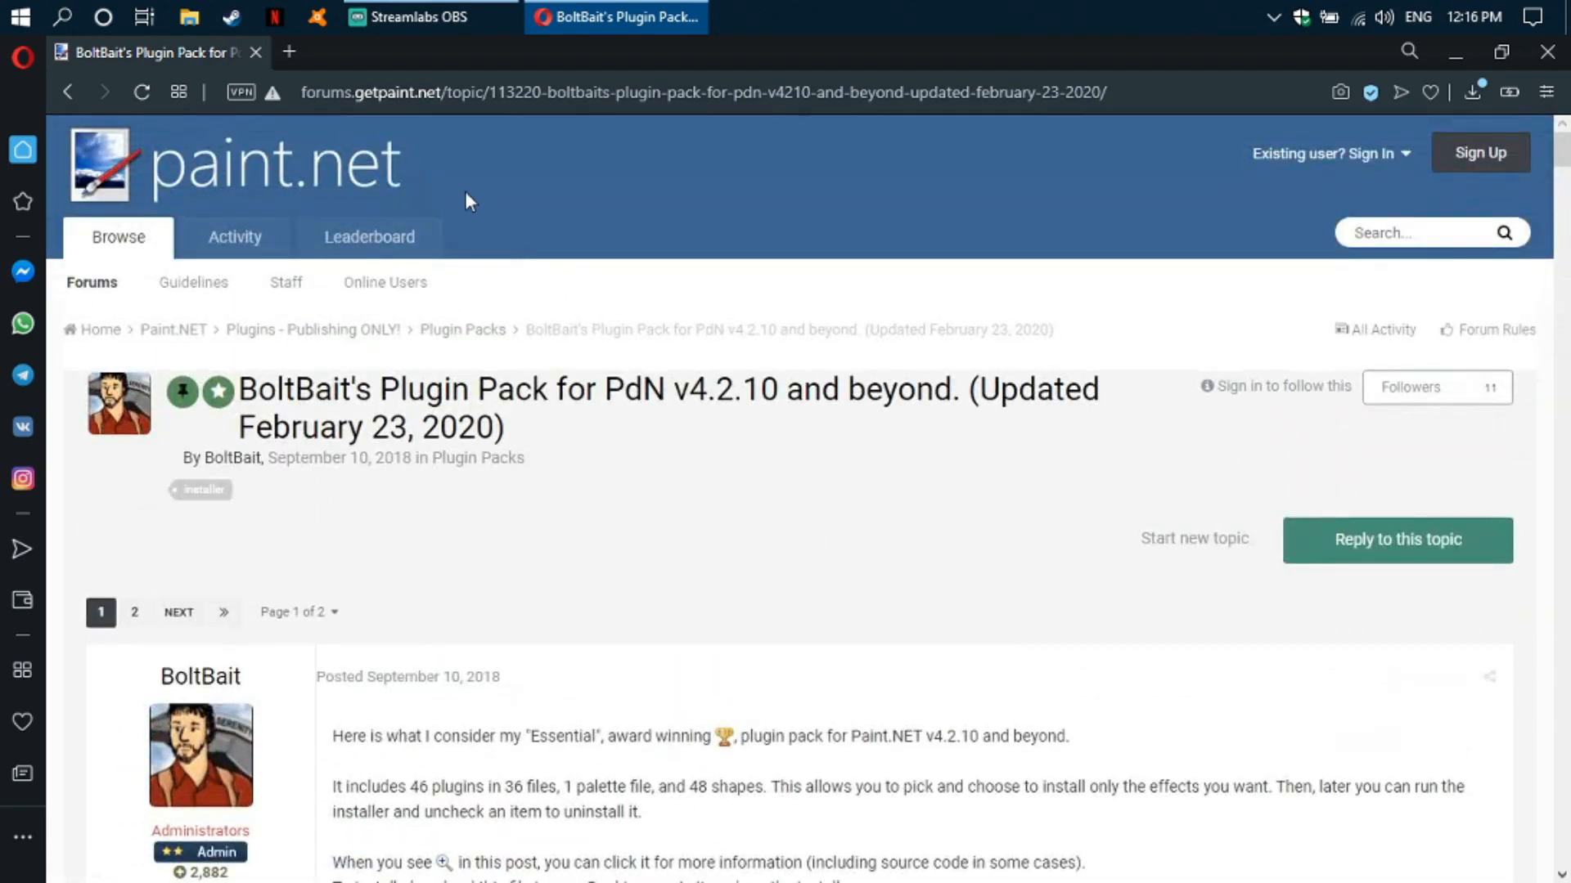
- Replace the plugin pack page with an empty browser tab and launch paint.net
{"action": "left_click", "coordinate": [285, 53]}
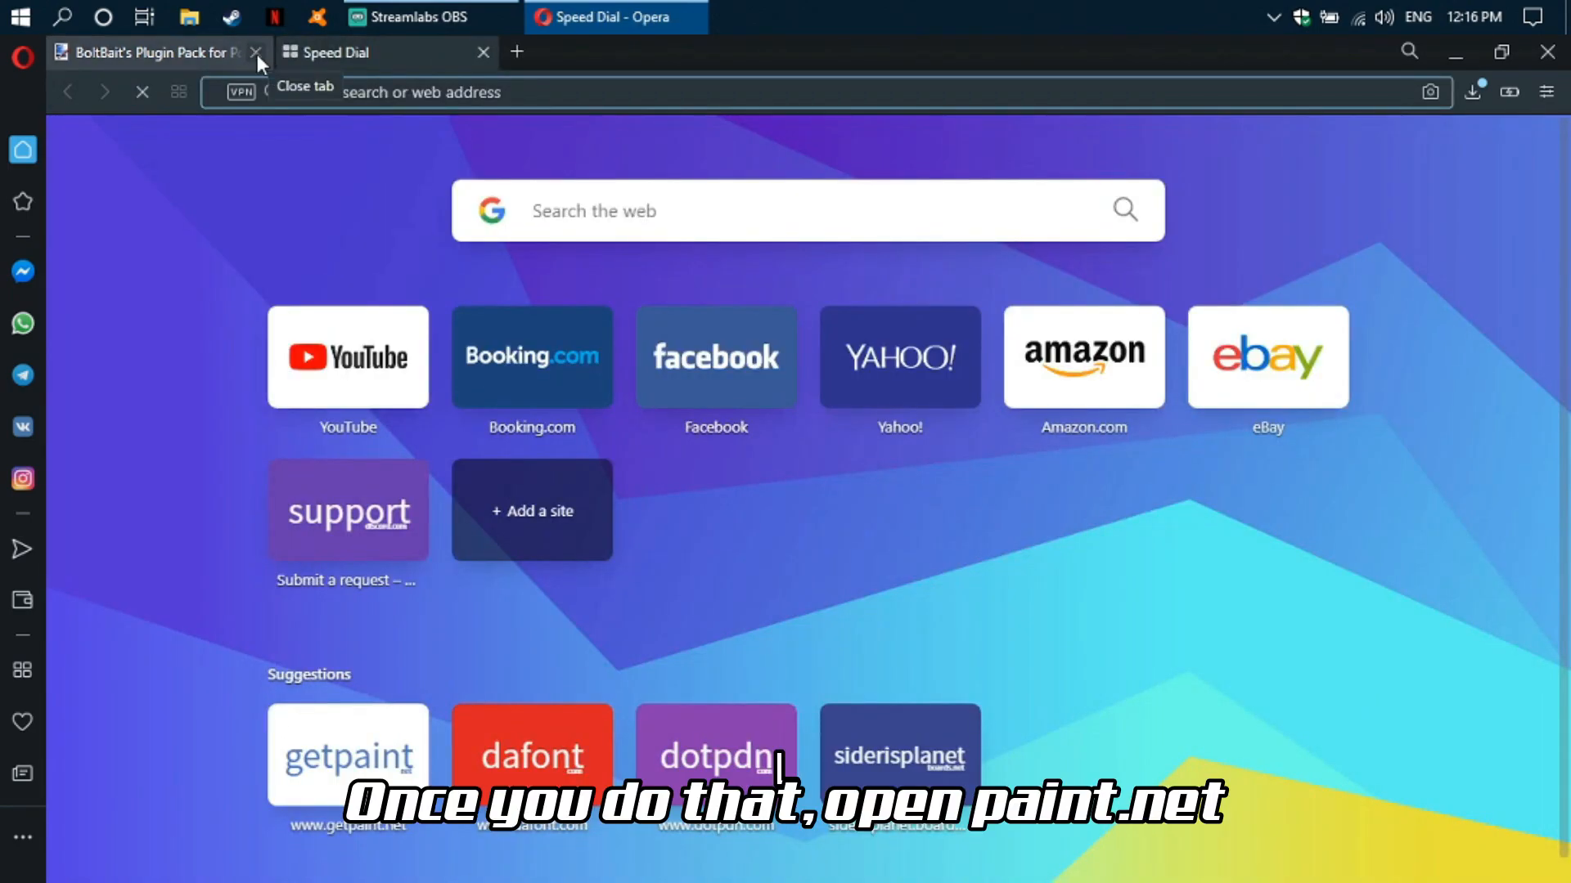
{"action": "left_click", "coordinate": [257, 54]}
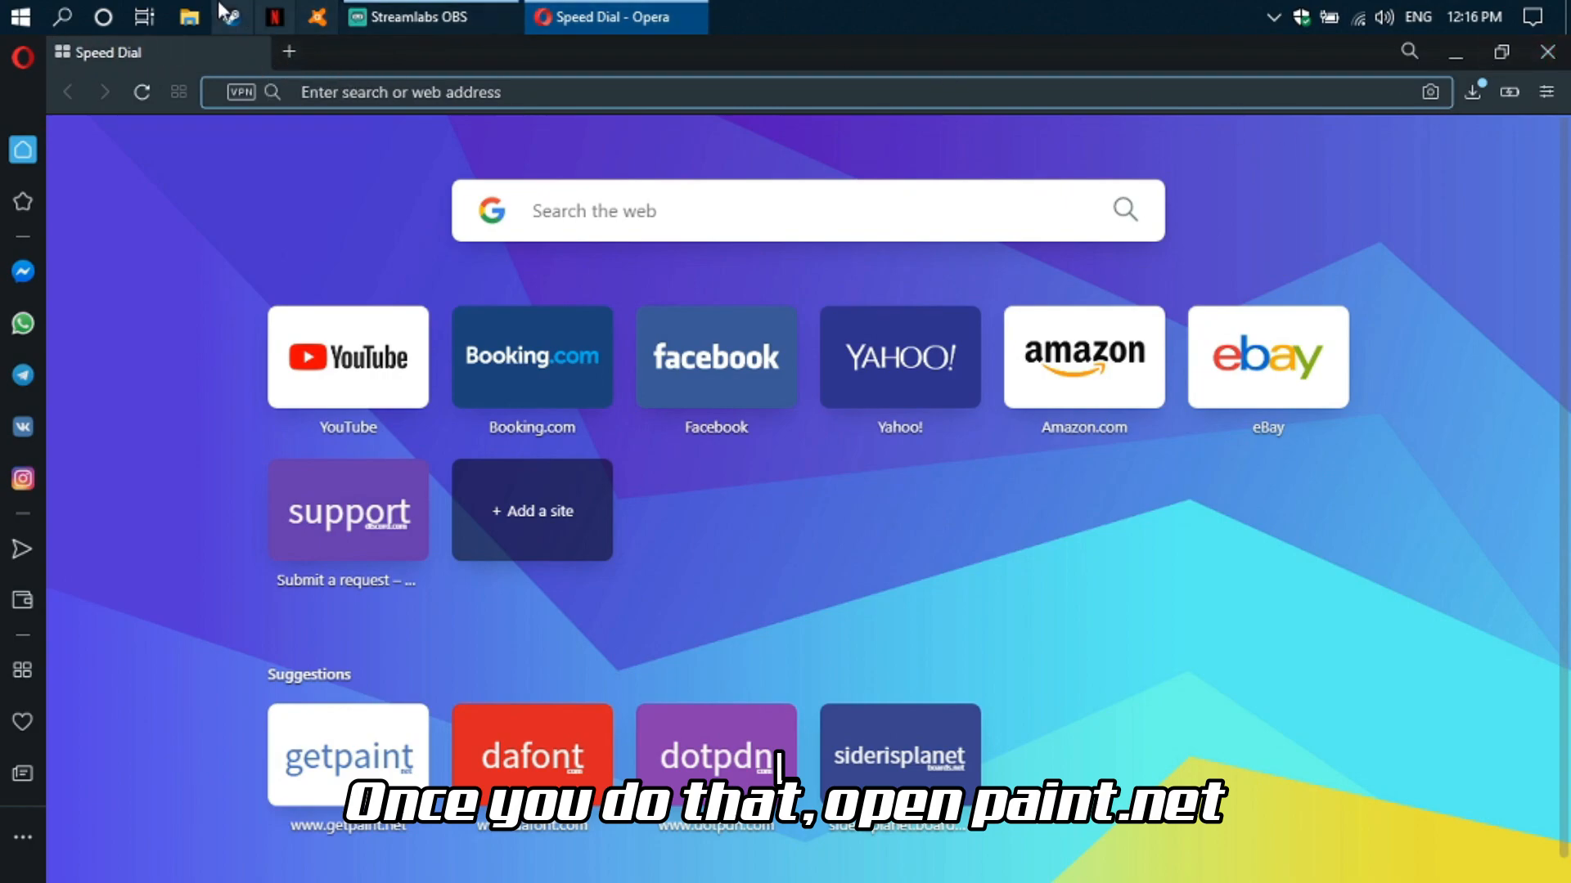
{"action": "left_click", "coordinate": [21, 17]}
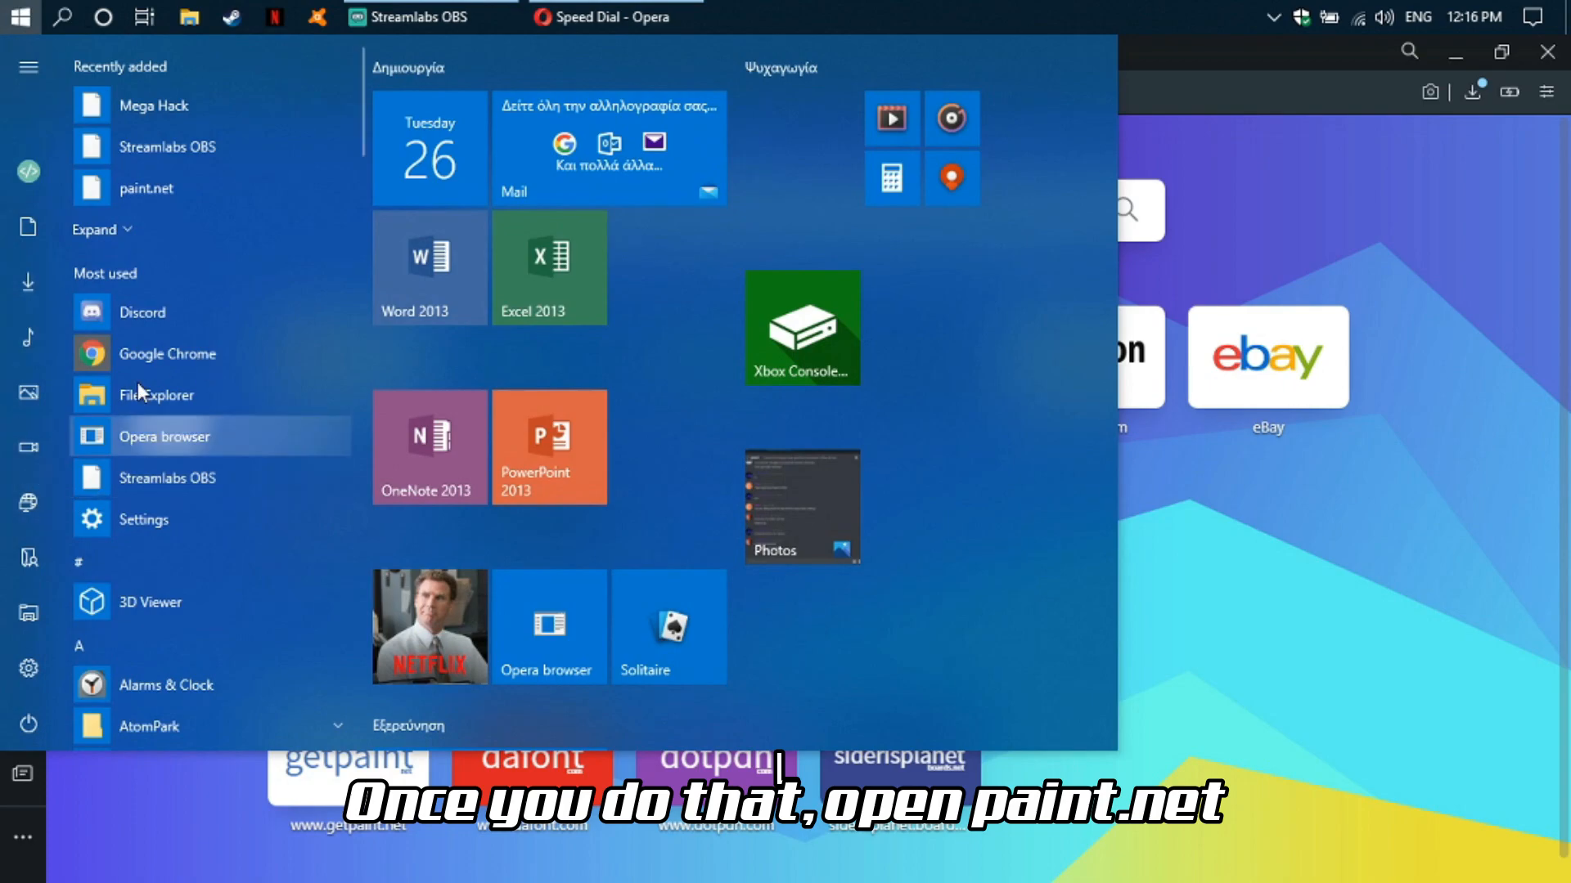
{"action": "left_click", "coordinate": [138, 200]}
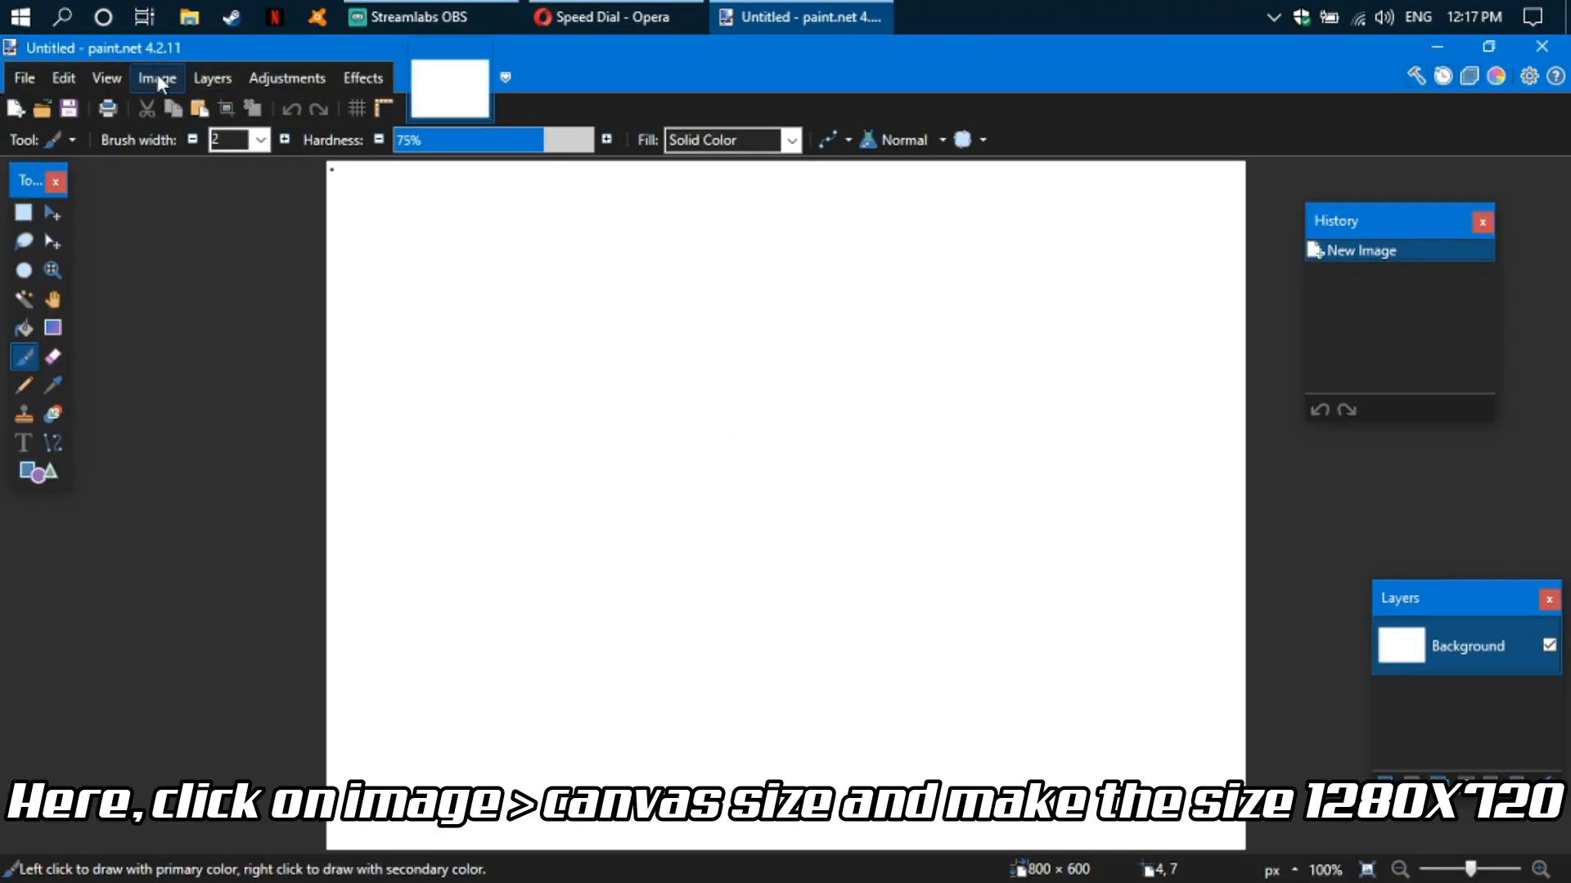
- Resize the canvas to 1280 × 720 pixels, keeping the Top Left anchor
{"action": "left_click", "coordinate": [159, 79]}
{"action": "left_click", "coordinate": [202, 159]}
{"action": "type", "text": "1280"}
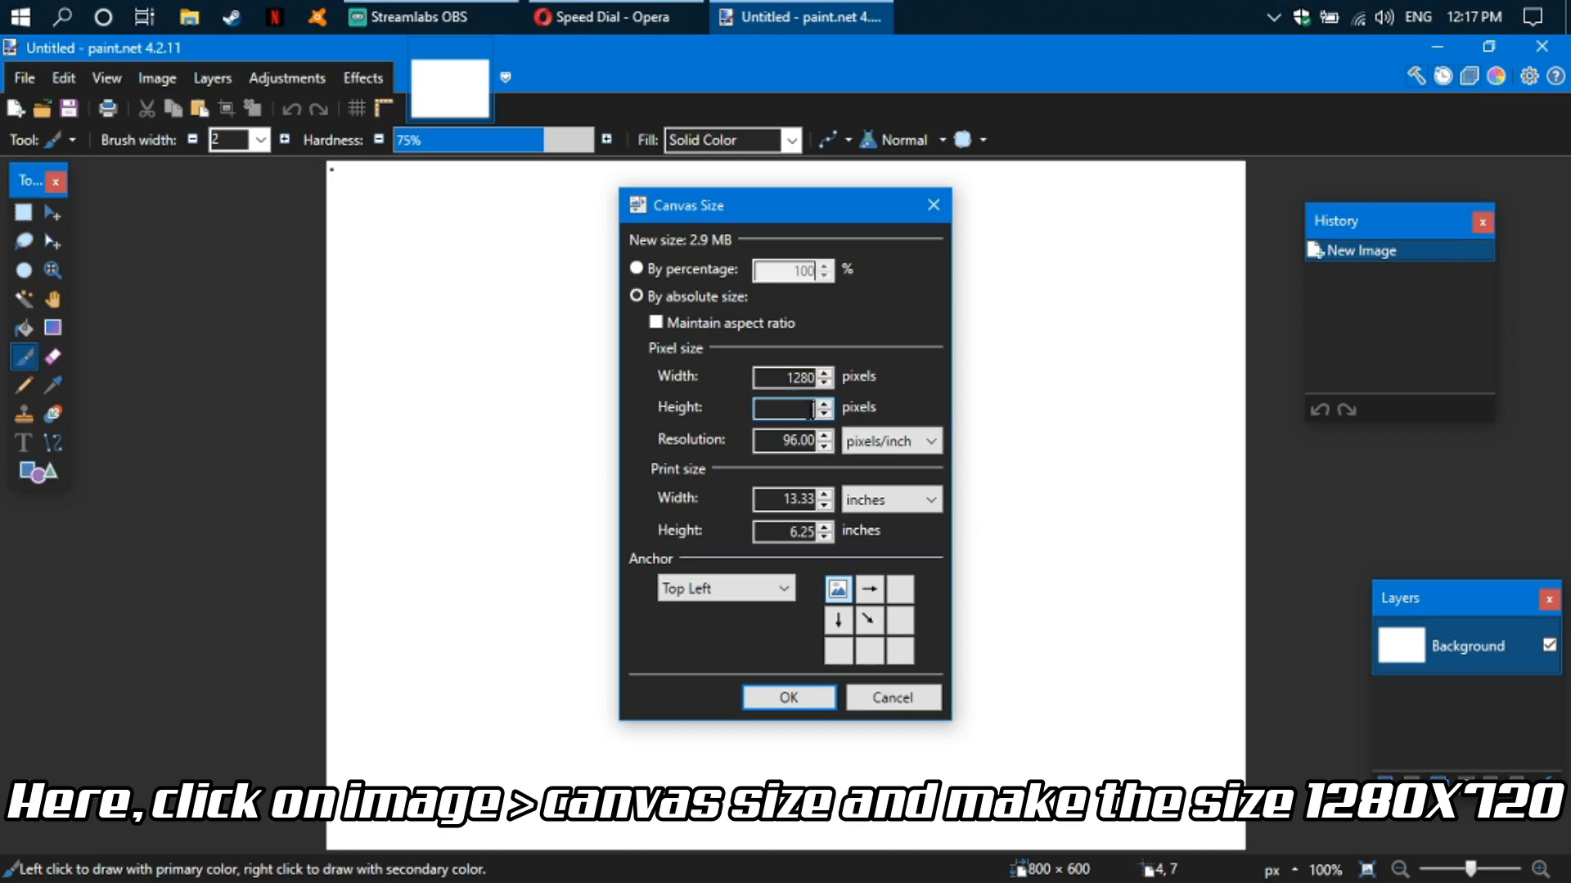
{"action": "type", "text": "720"}
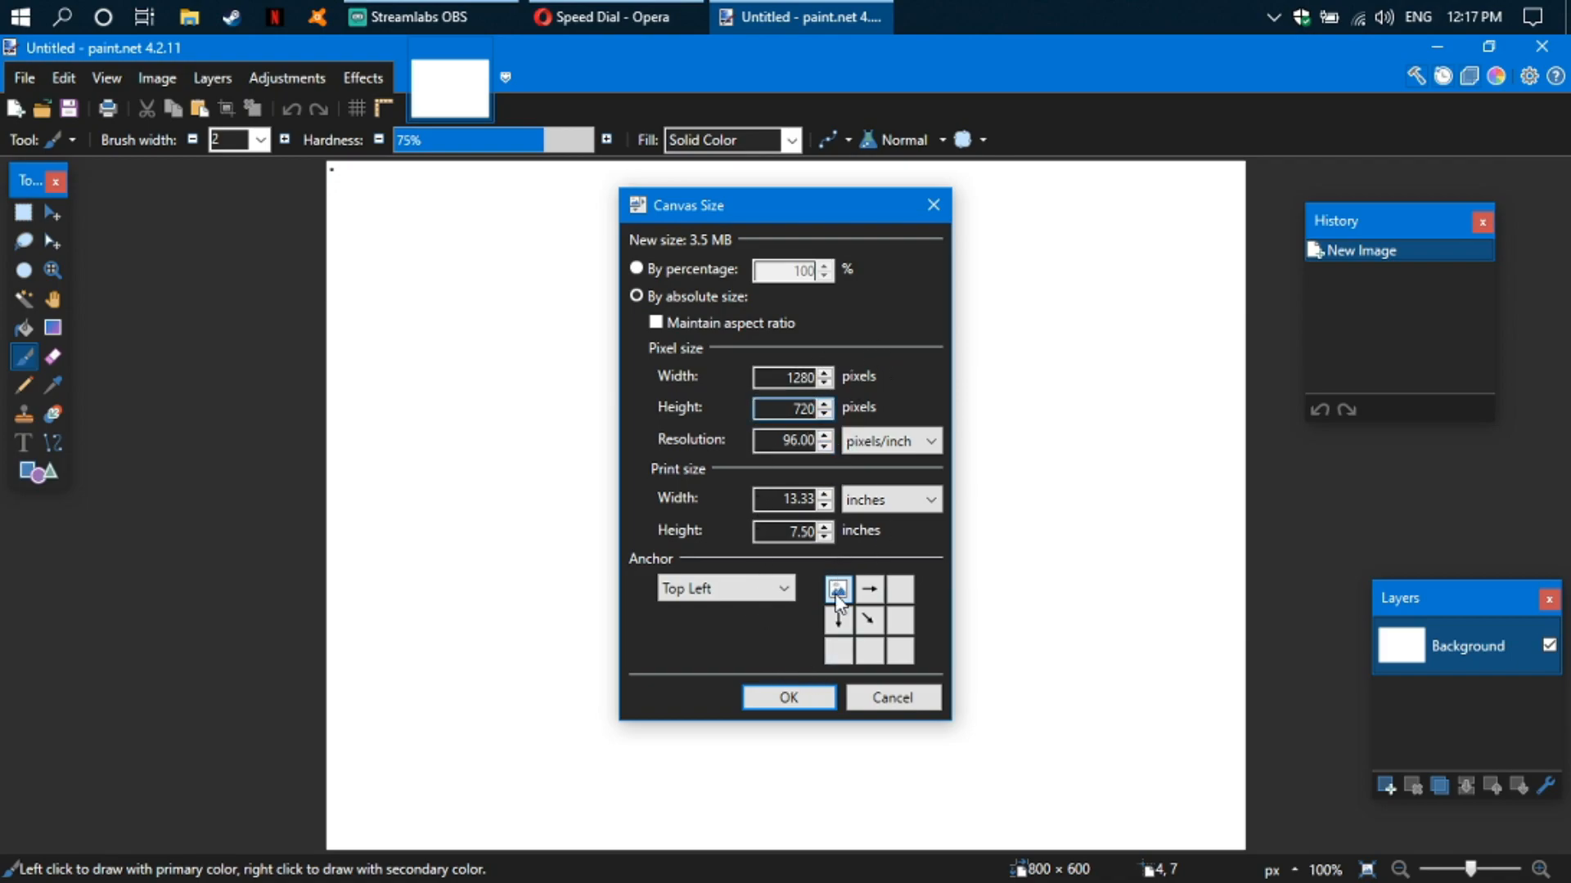
{"action": "left_click", "coordinate": [787, 698]}
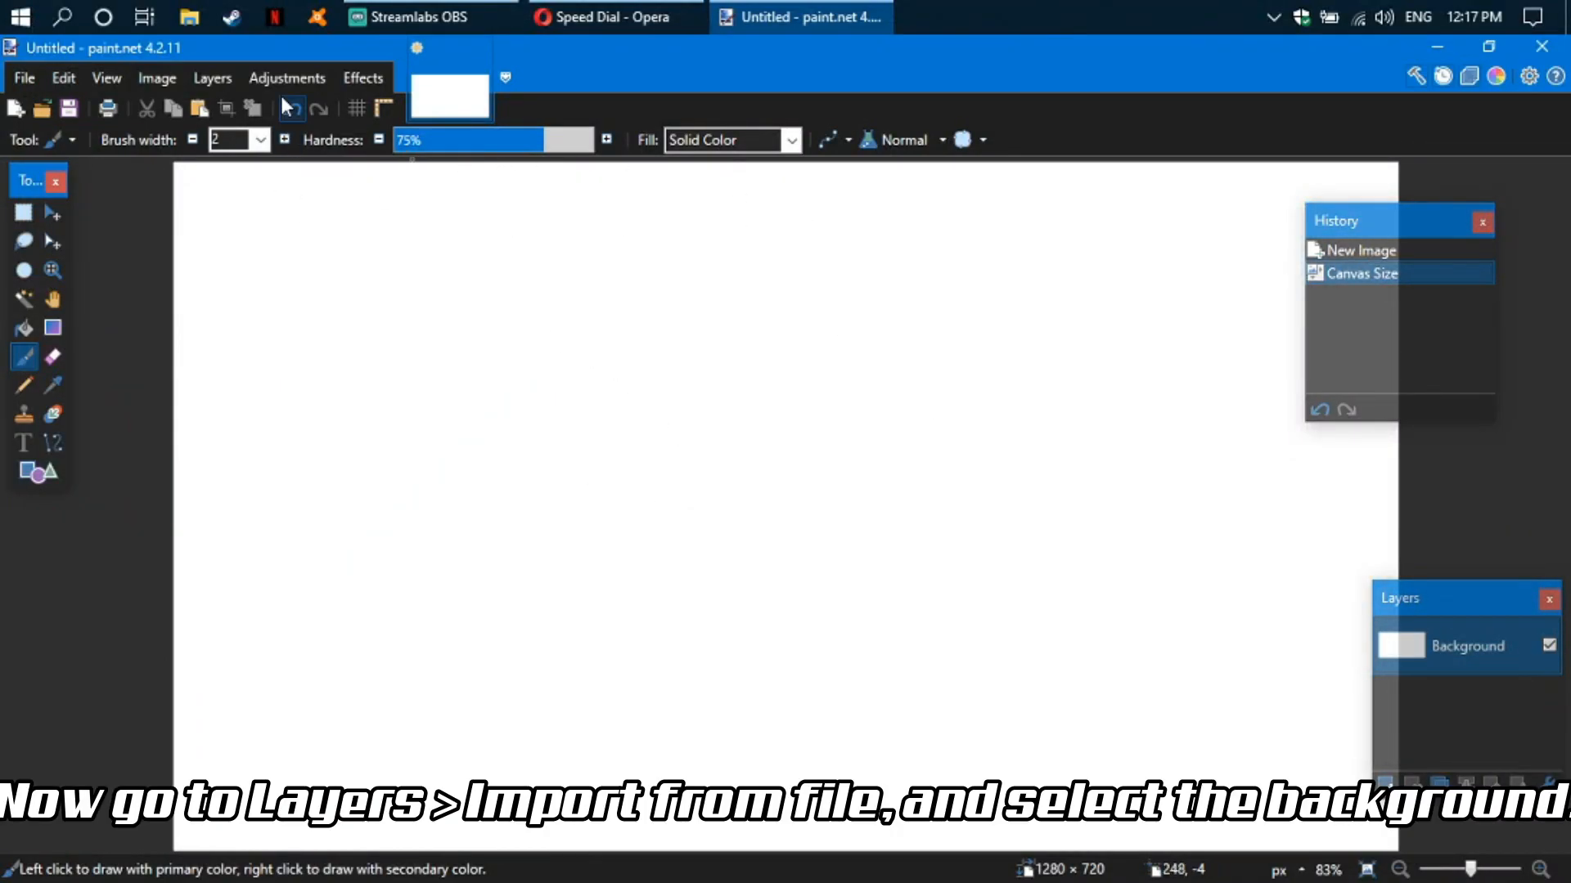
- Import the bloodlust image as a new layer and stretch it to about 1296 × 728 pixels so it covers the canvas
{"action": "left_click", "coordinate": [219, 75]}
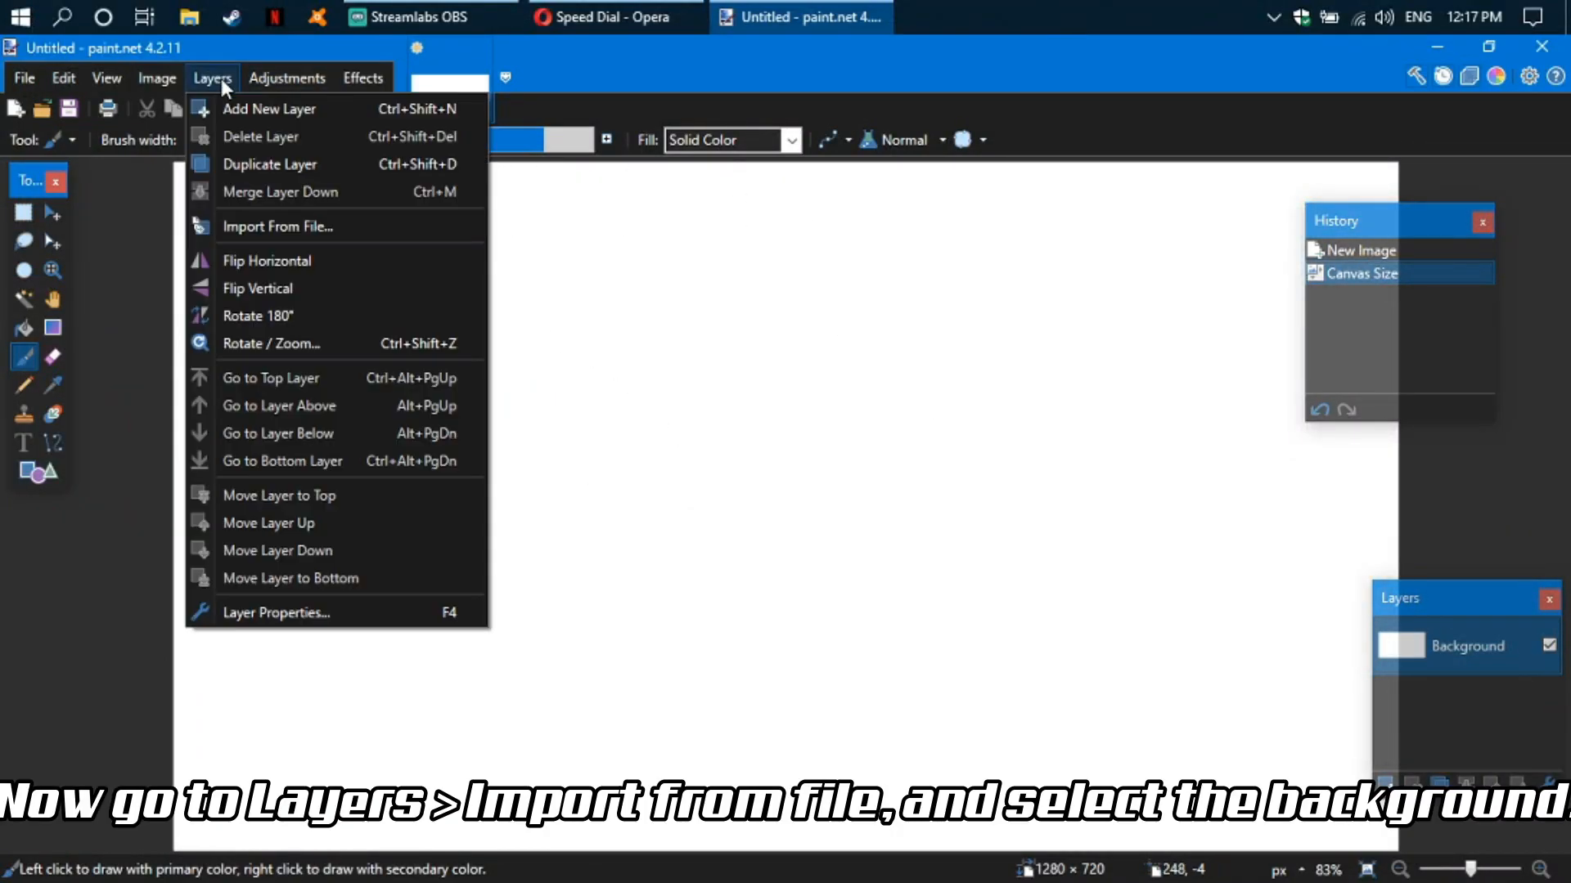
{"action": "left_click", "coordinate": [293, 223]}
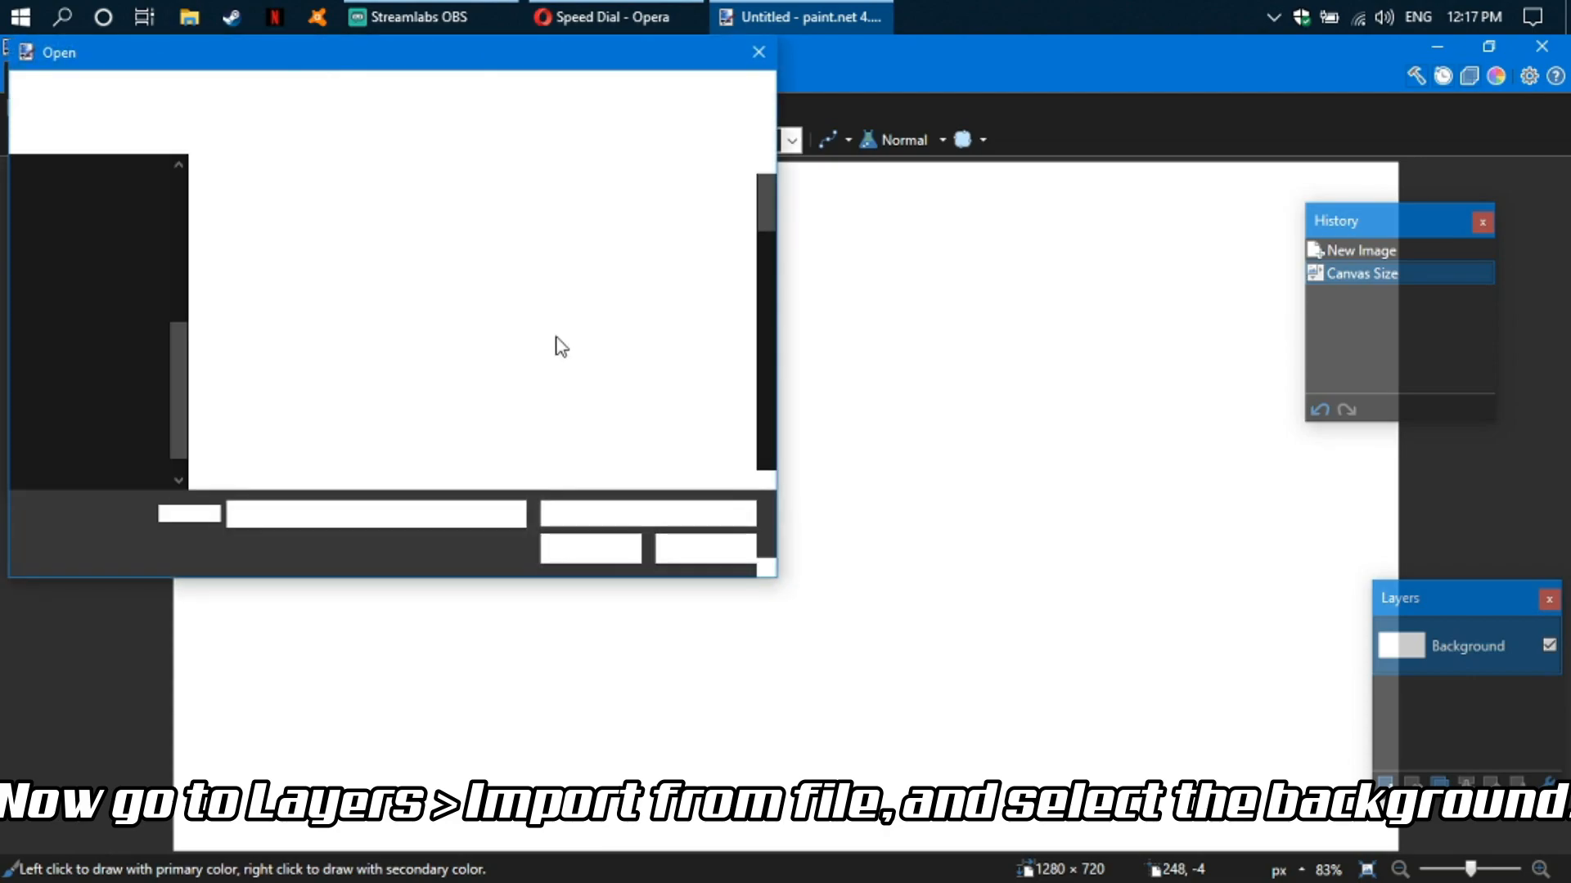
{"action": "scroll", "coordinate": [758, 378], "scroll_direction": "down", "scroll_amount": 10}
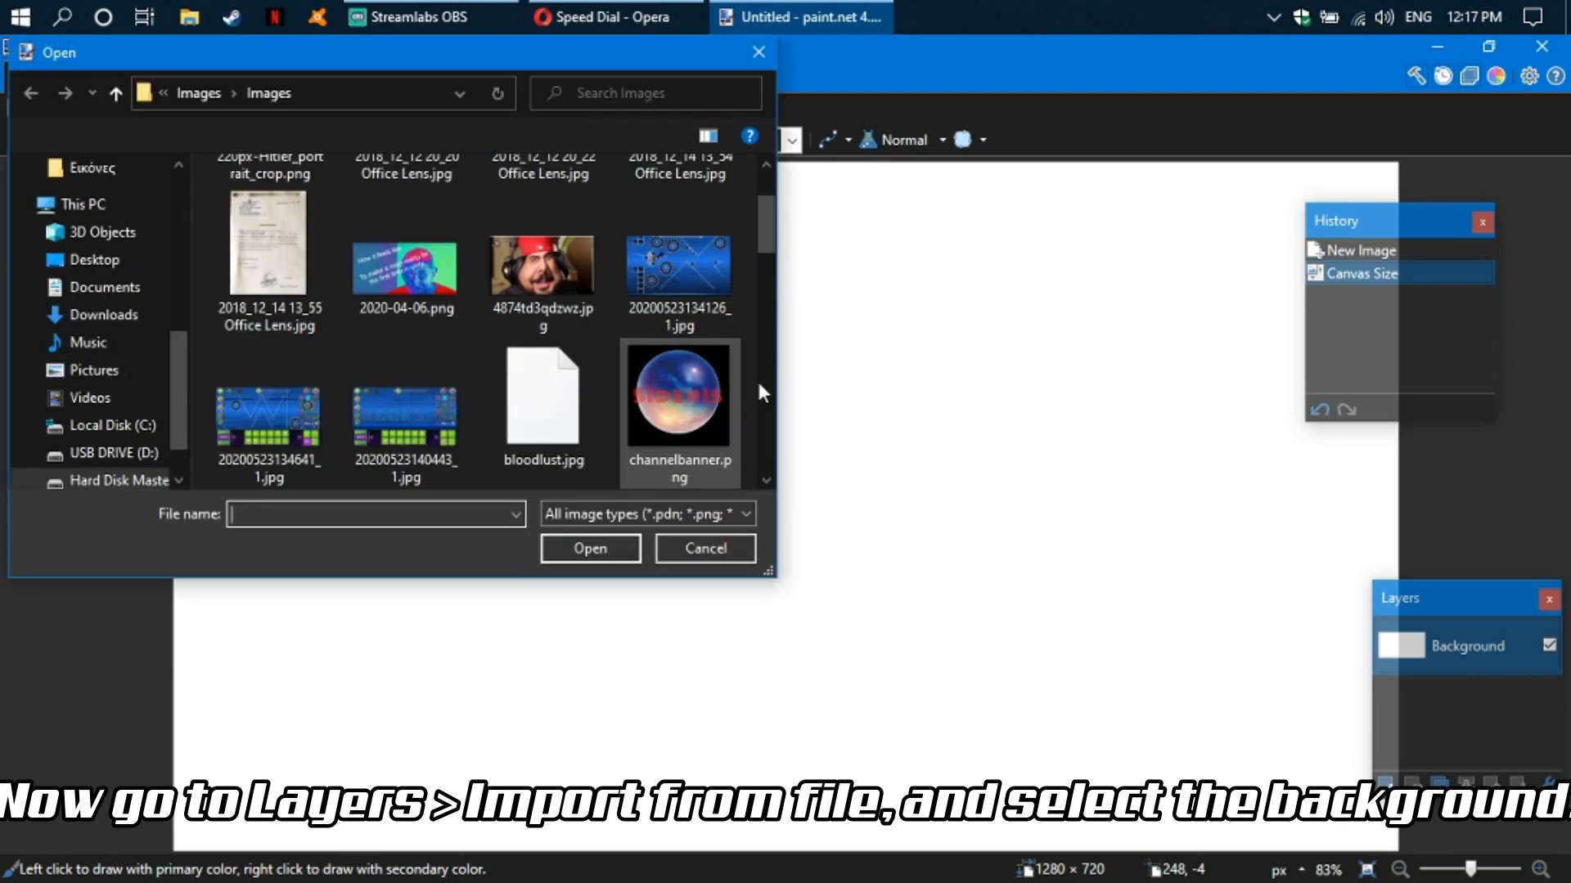
{"action": "scroll", "coordinate": [672, 394], "scroll_direction": "down", "scroll_amount": 6}
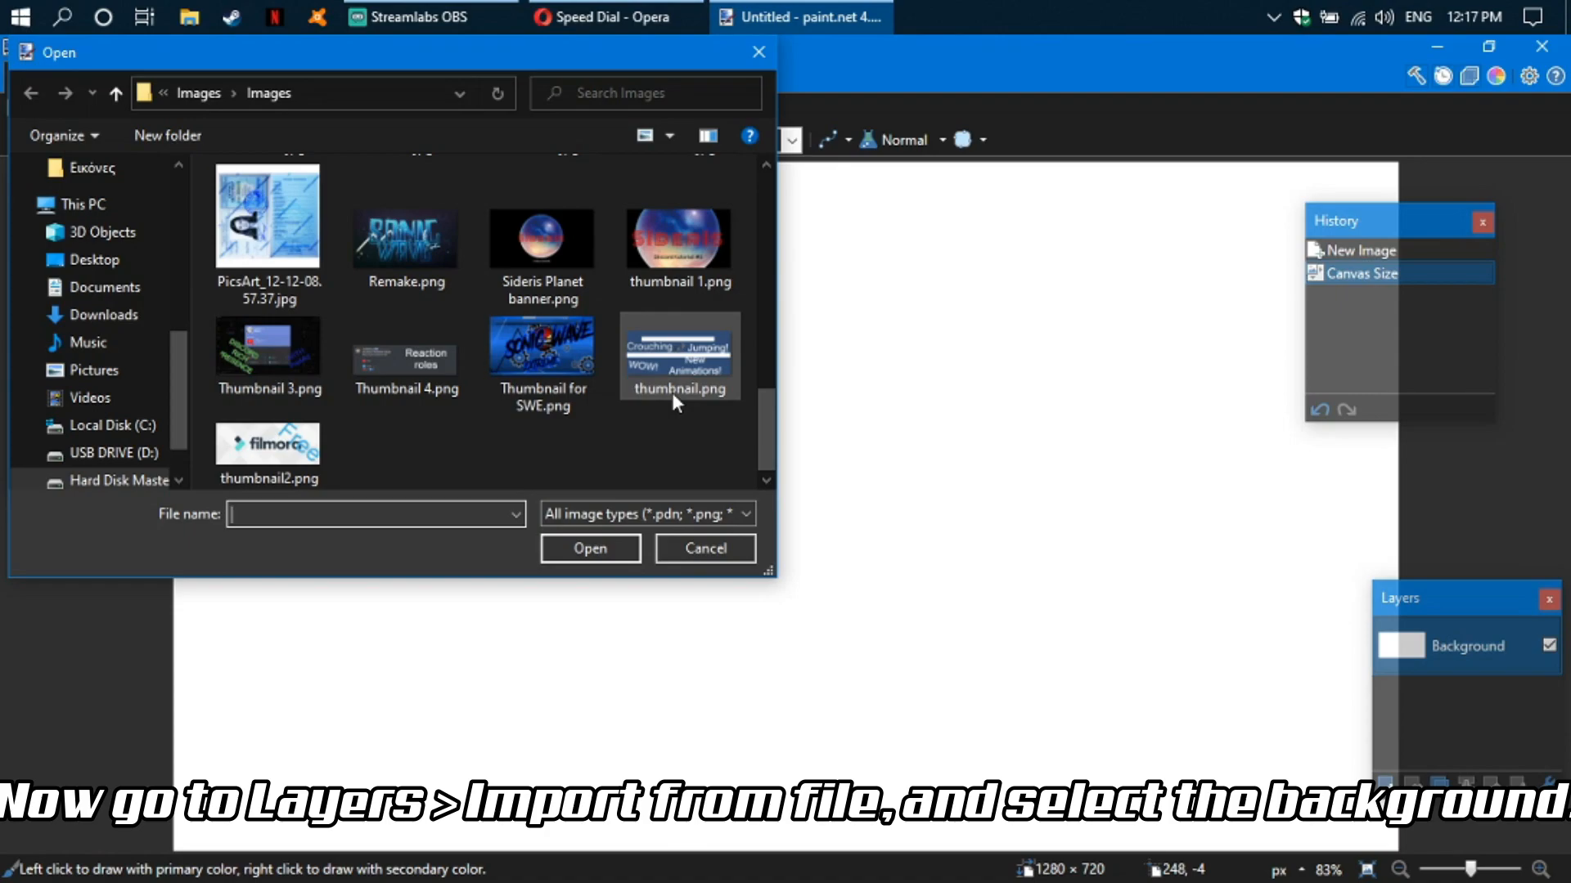
{"action": "scroll", "coordinate": [558, 394], "scroll_direction": "up", "scroll_amount": 12}
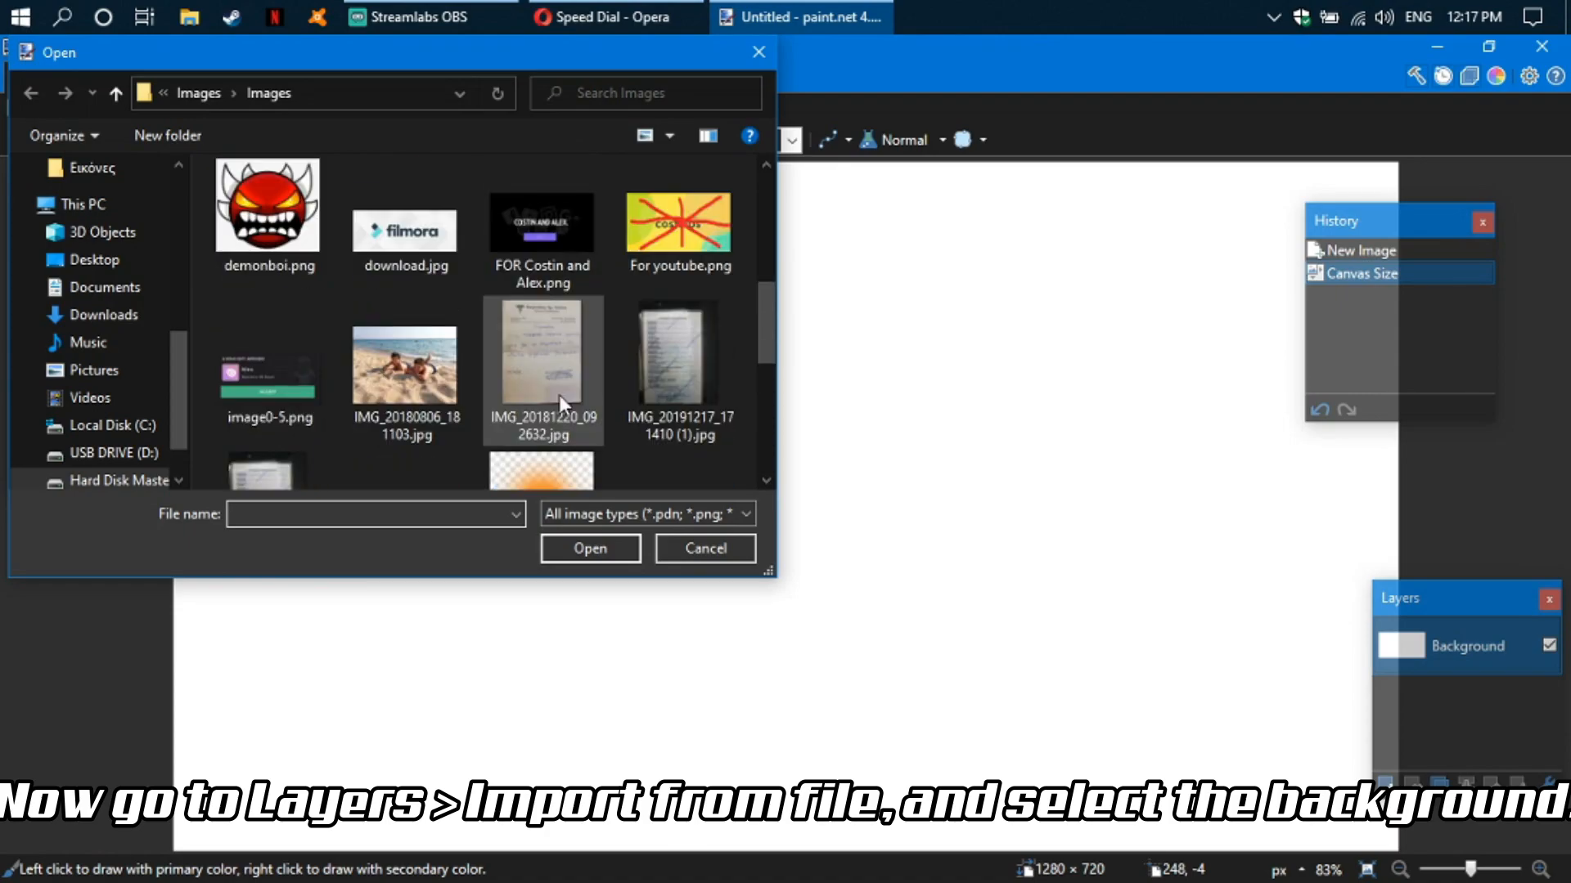
{"action": "scroll", "coordinate": [558, 374], "scroll_direction": "down", "scroll_amount": 3}
{"action": "double_click", "coordinate": [544, 293]}
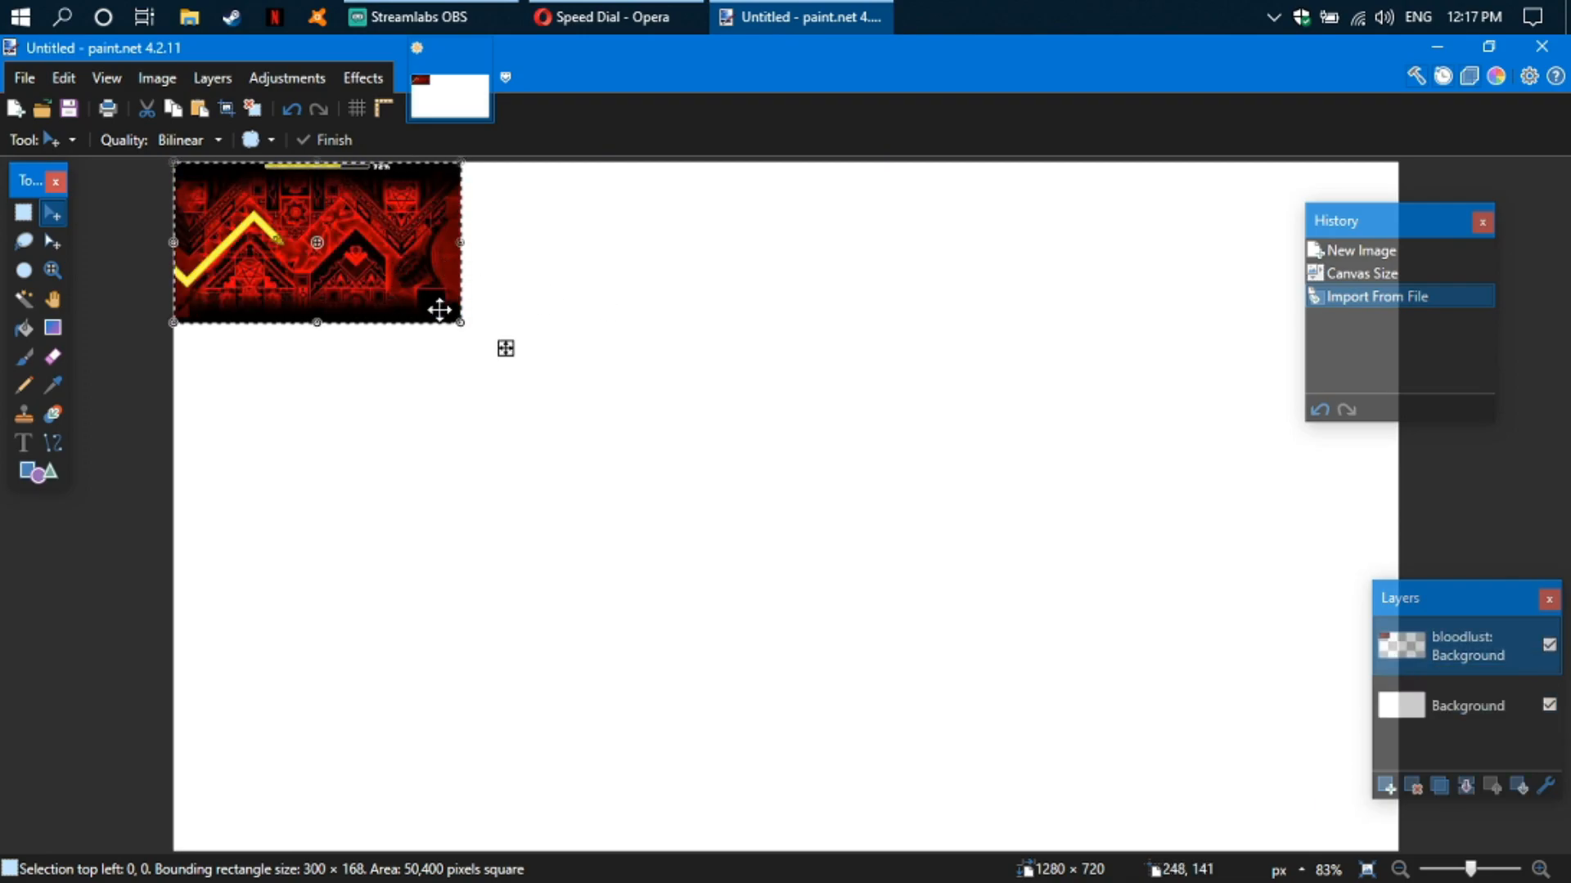
{"action": "left_click_drag", "start_coordinate": [461, 323], "coordinate": [1413, 852]}
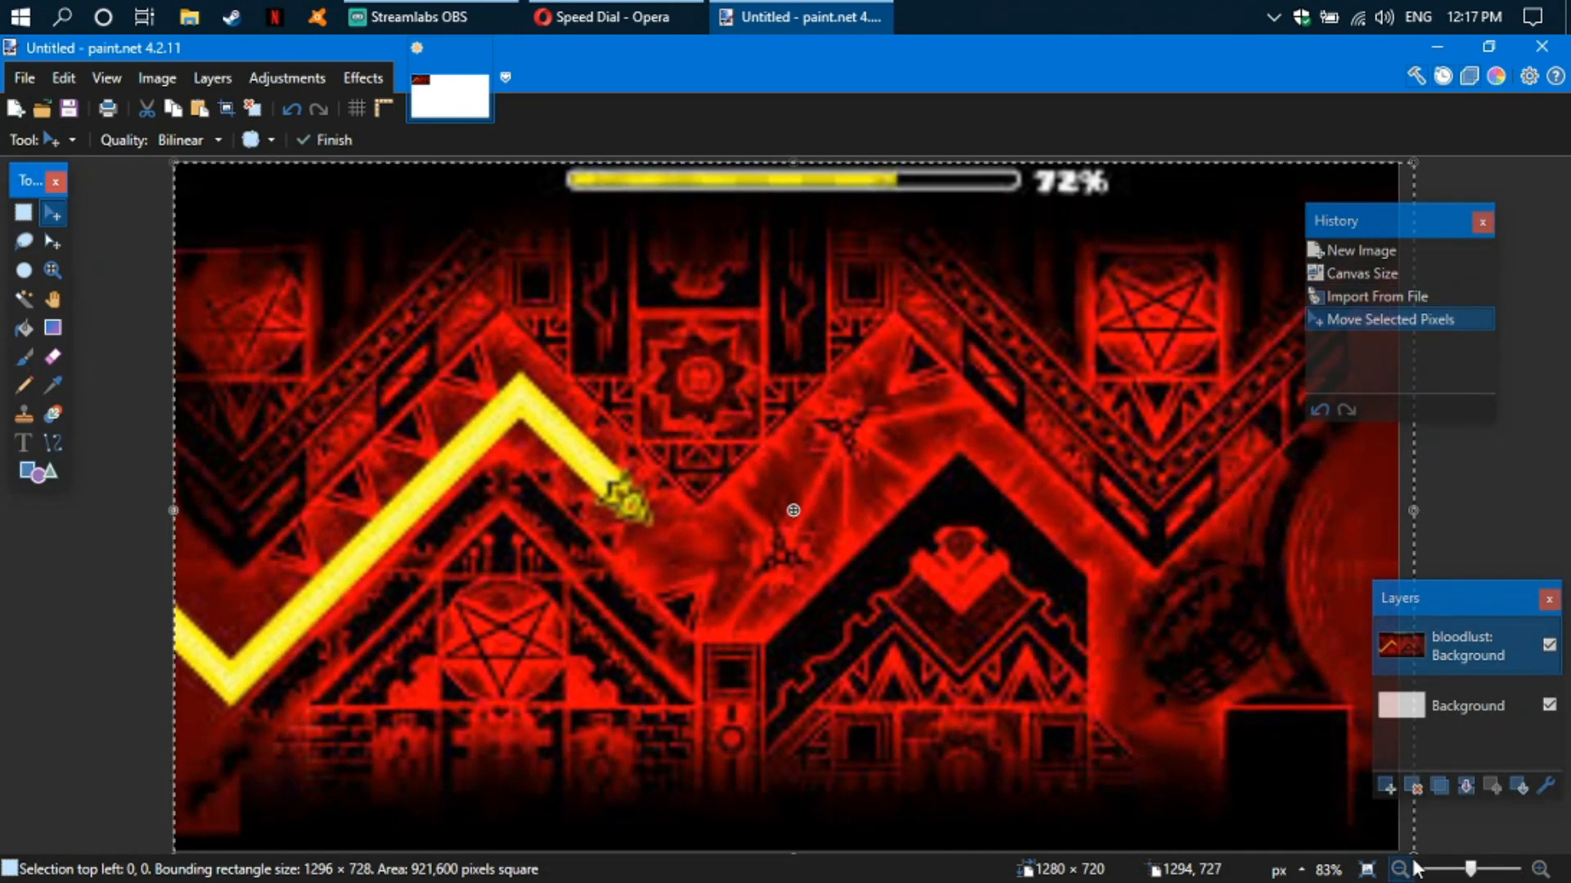
{"action": "left_click", "coordinate": [773, 542]}
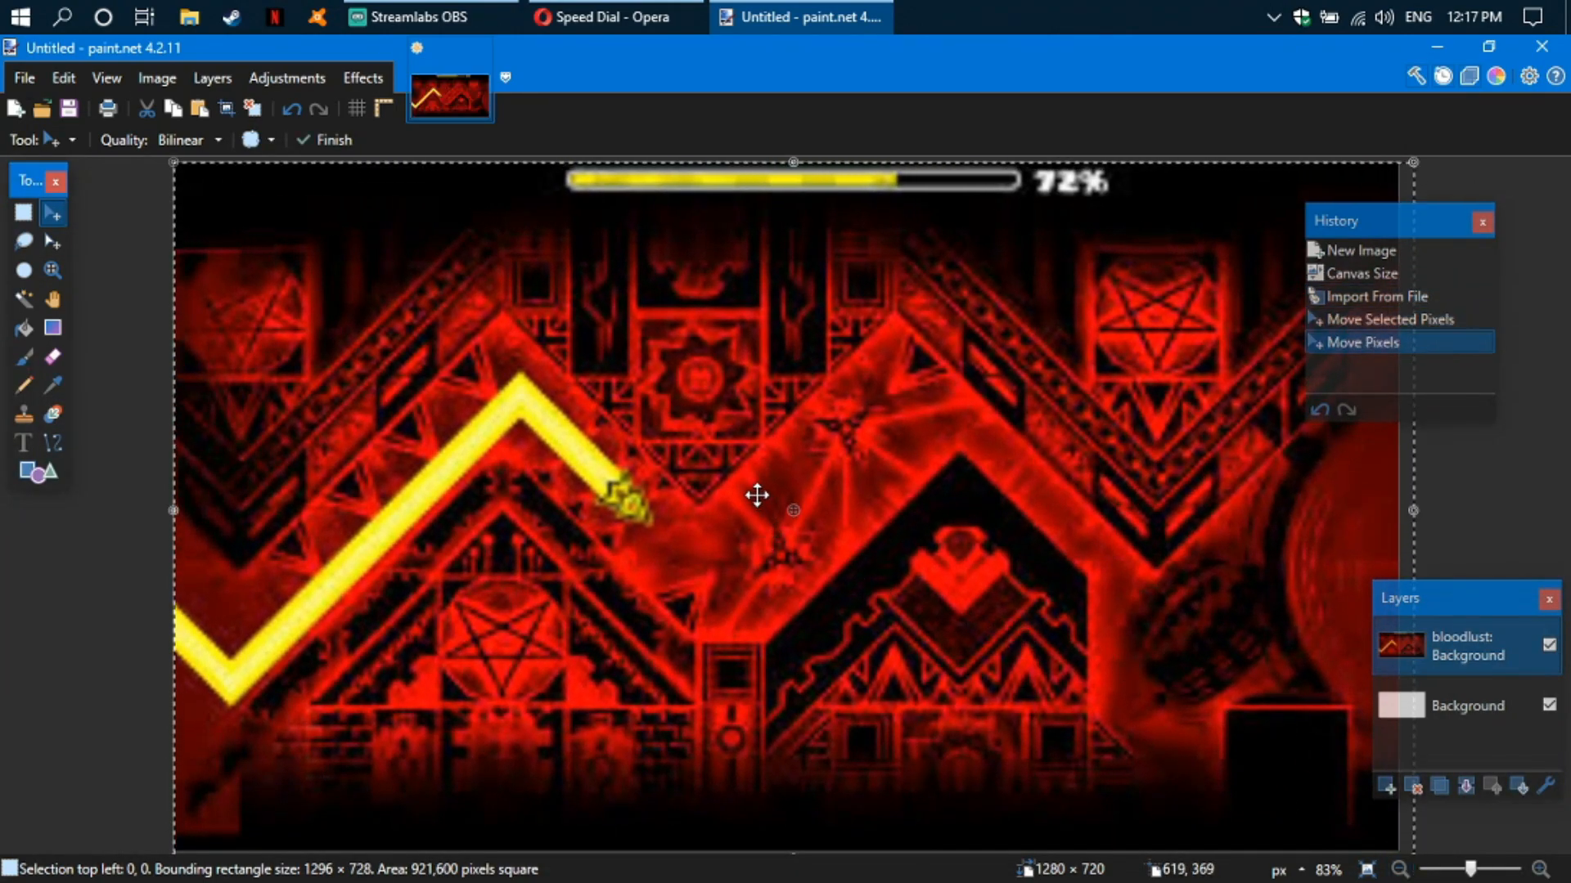
- Apply a Gaussian Blur with radius 10 to the imported background layer
{"action": "left_click", "coordinate": [365, 78]}
{"action": "mouse_move", "coordinate": [418, 134]}
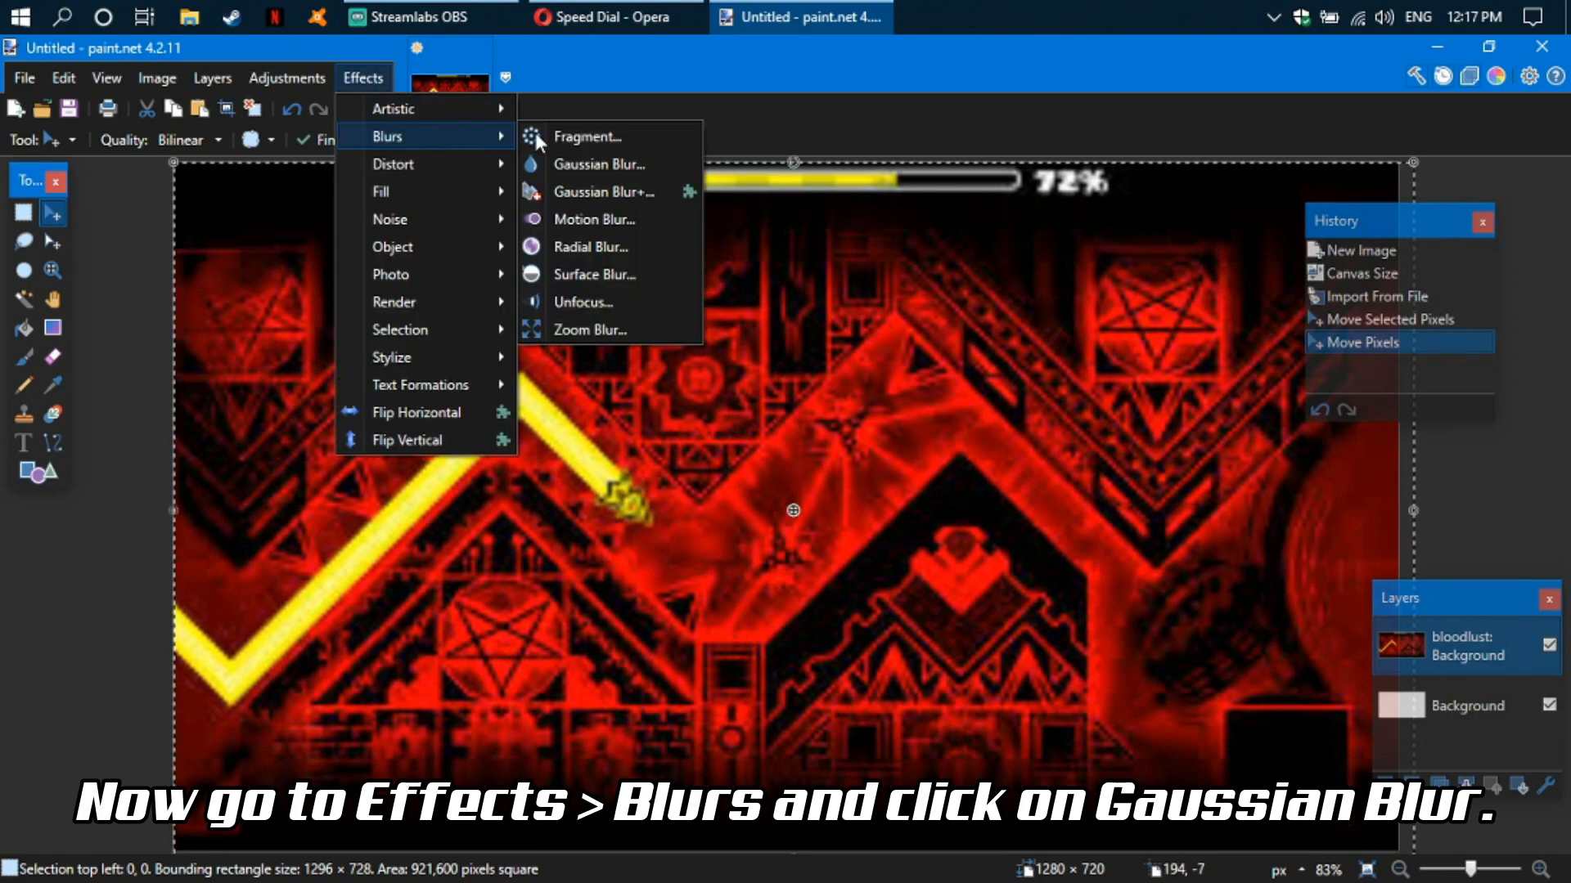
{"action": "left_click", "coordinate": [635, 164]}
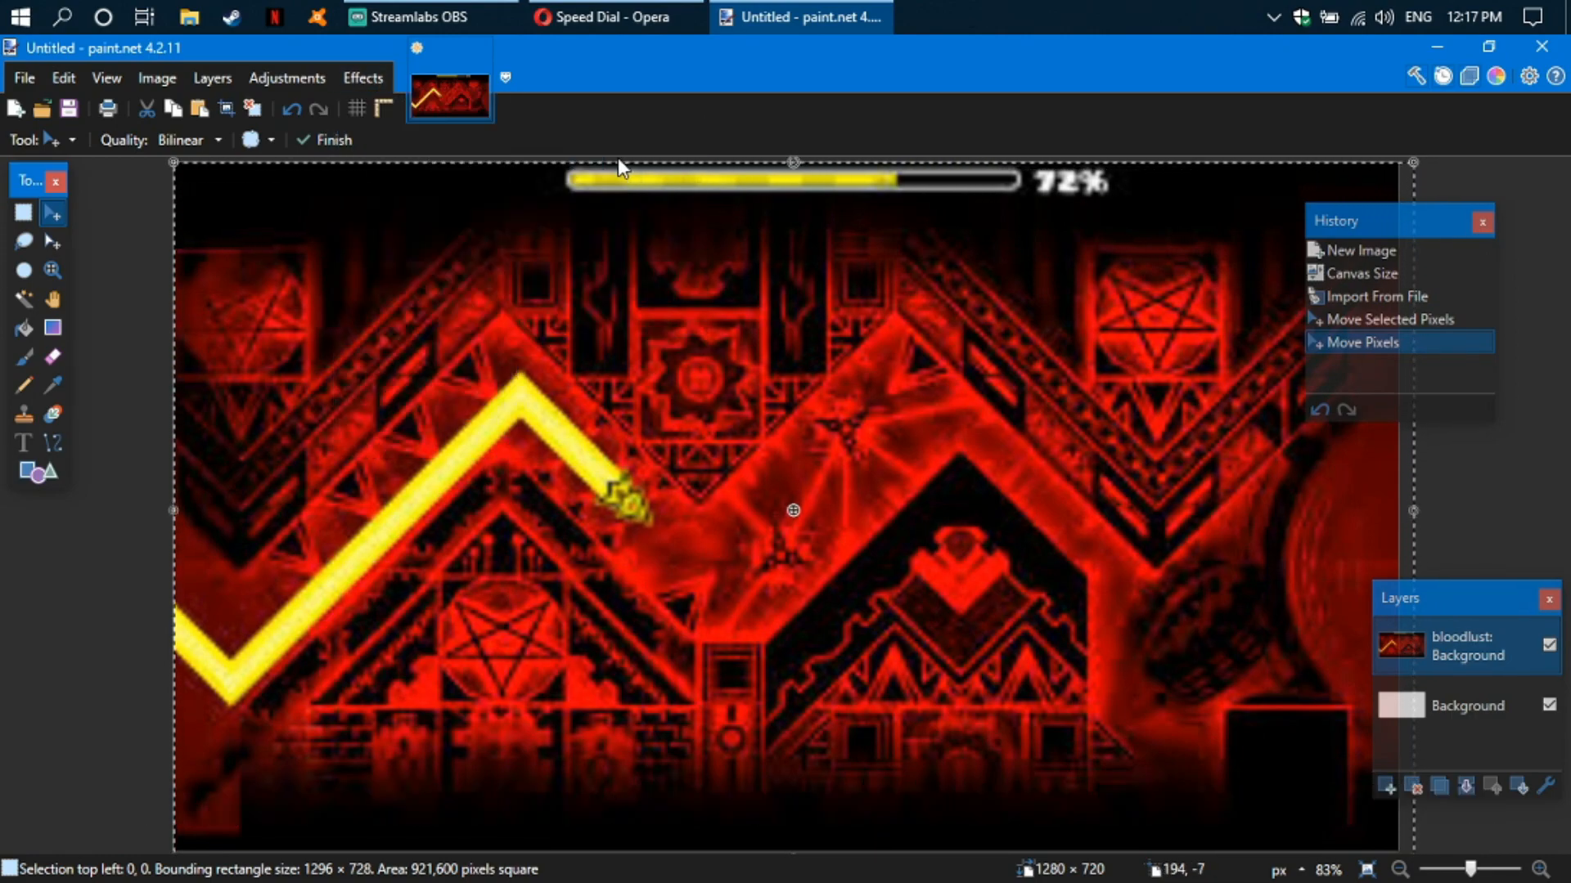
{"action": "left_click_drag", "start_coordinate": [613, 456], "coordinate": [621, 456]}
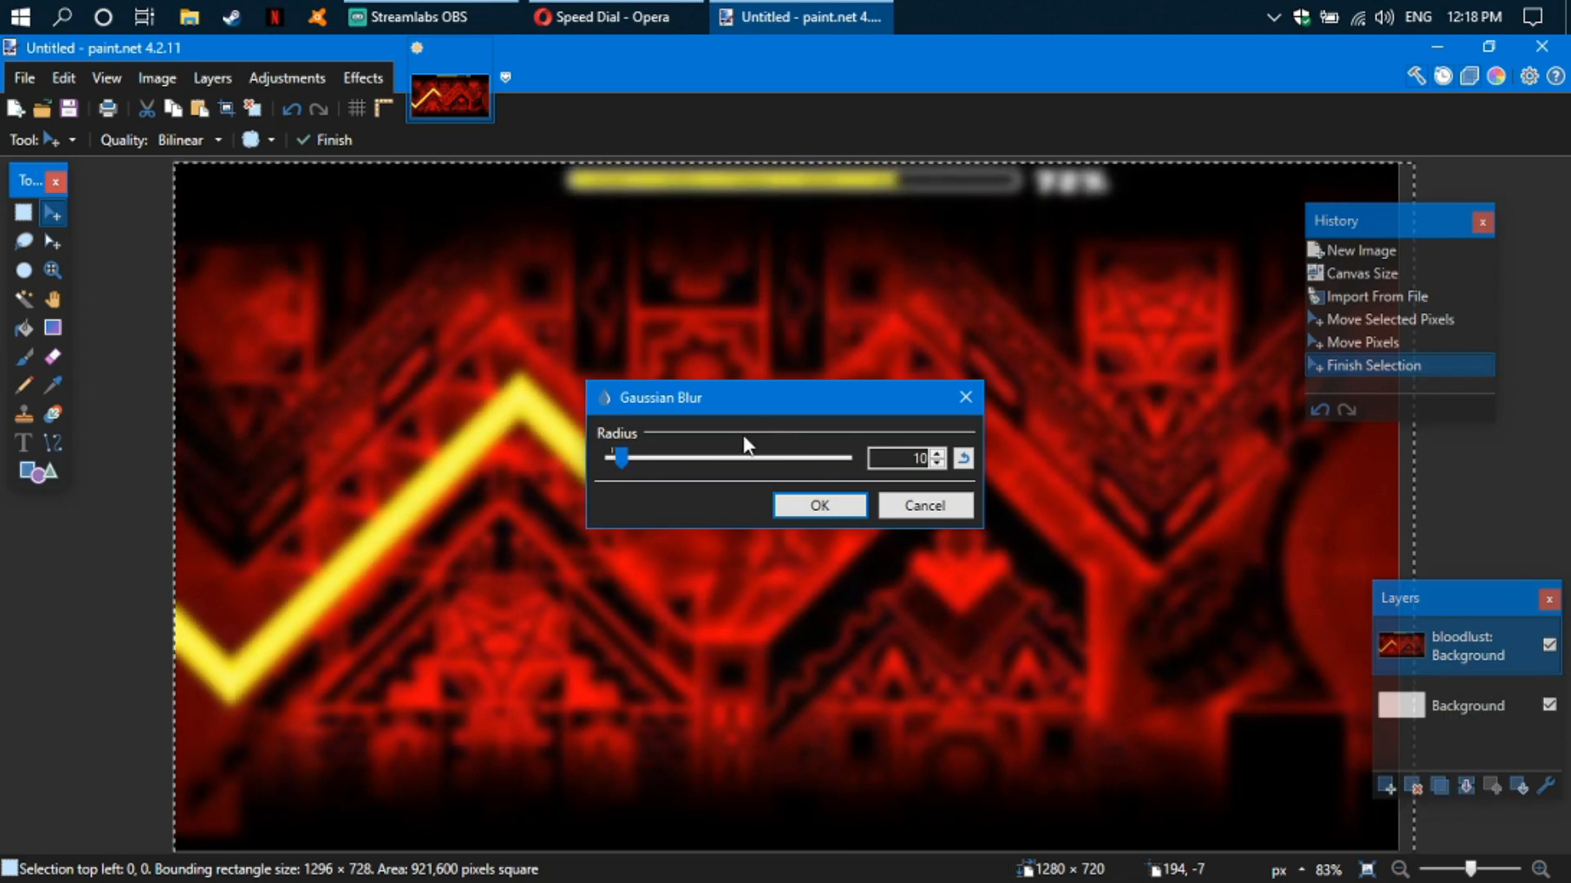
{"action": "left_click_drag", "start_coordinate": [764, 381], "coordinate": [868, 341]}
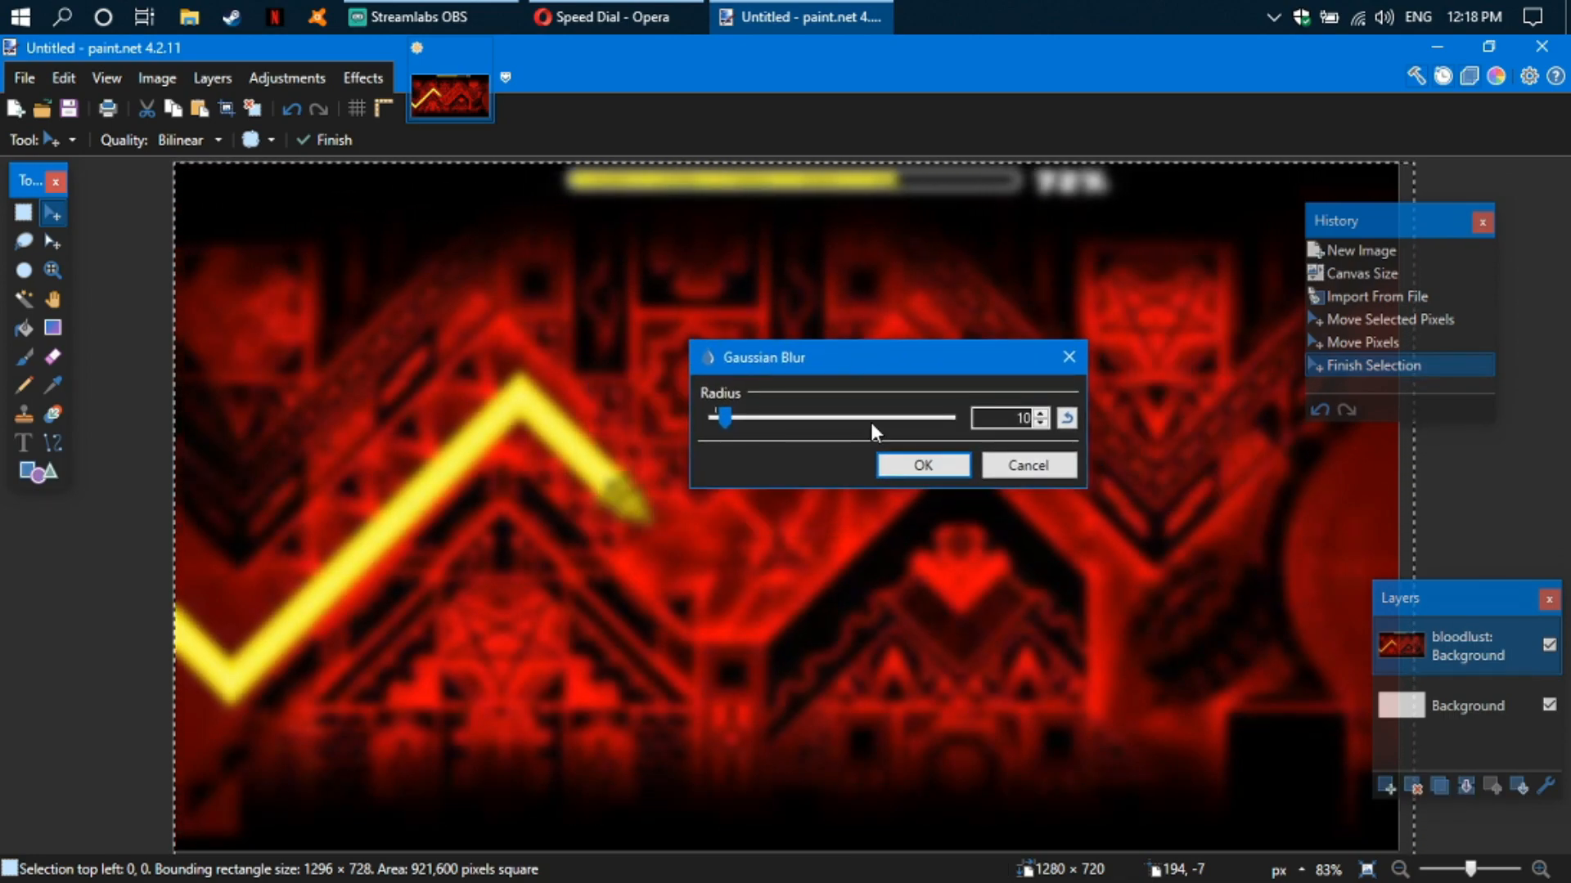
{"action": "left_click", "coordinate": [900, 471]}
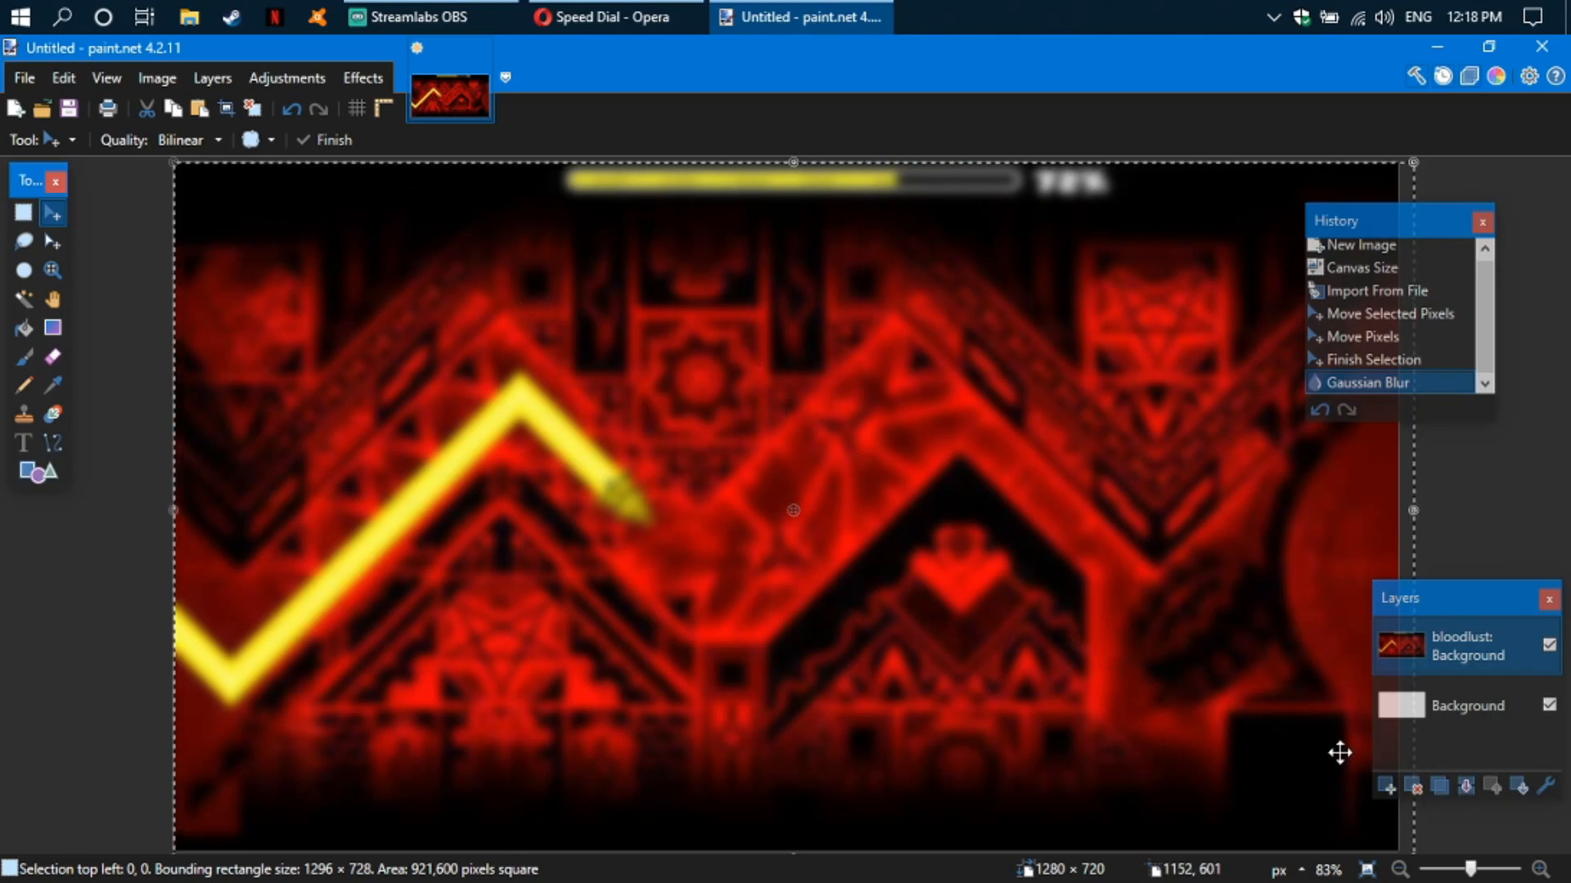
- Add a new layer and set up the Text tool with the Aero font at size 192
{"action": "left_click", "coordinate": [1387, 781]}
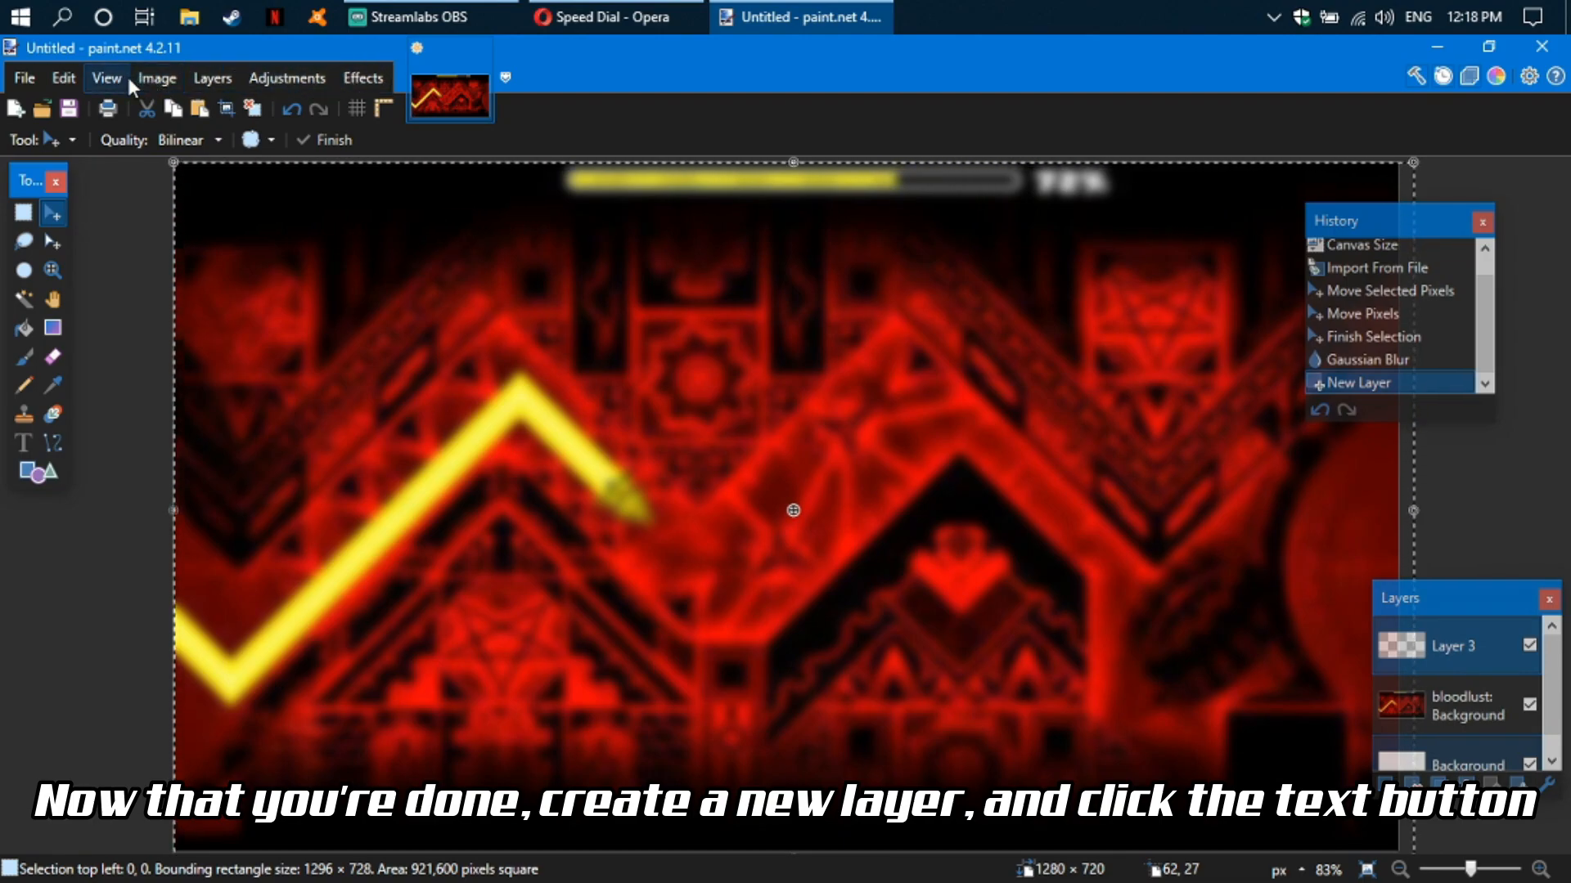
{"action": "left_click", "coordinate": [25, 384]}
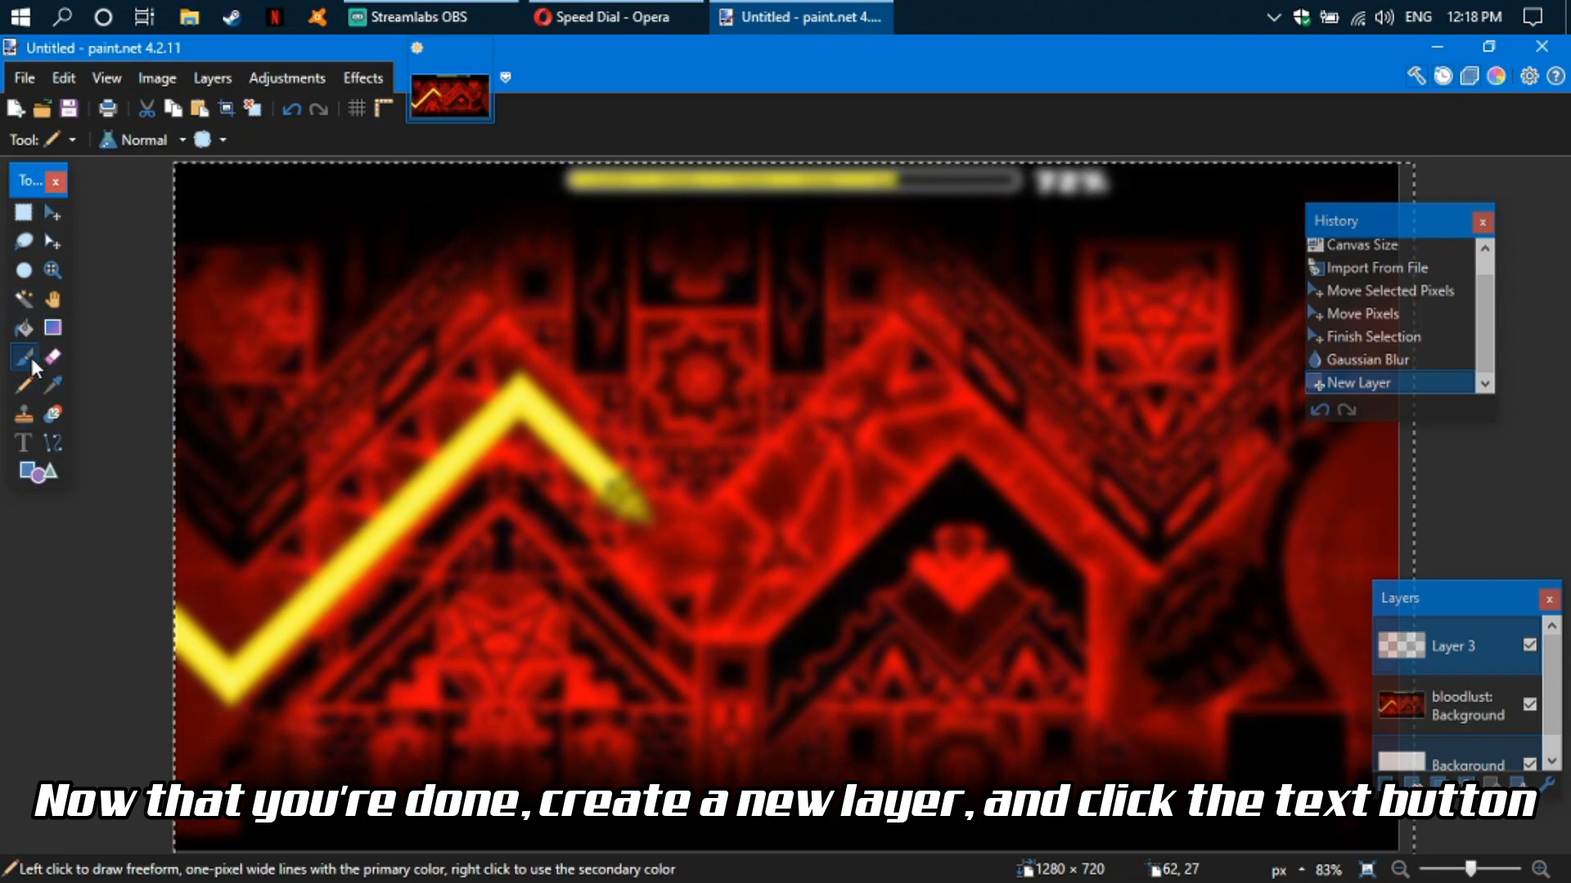
{"action": "left_click", "coordinate": [31, 357]}
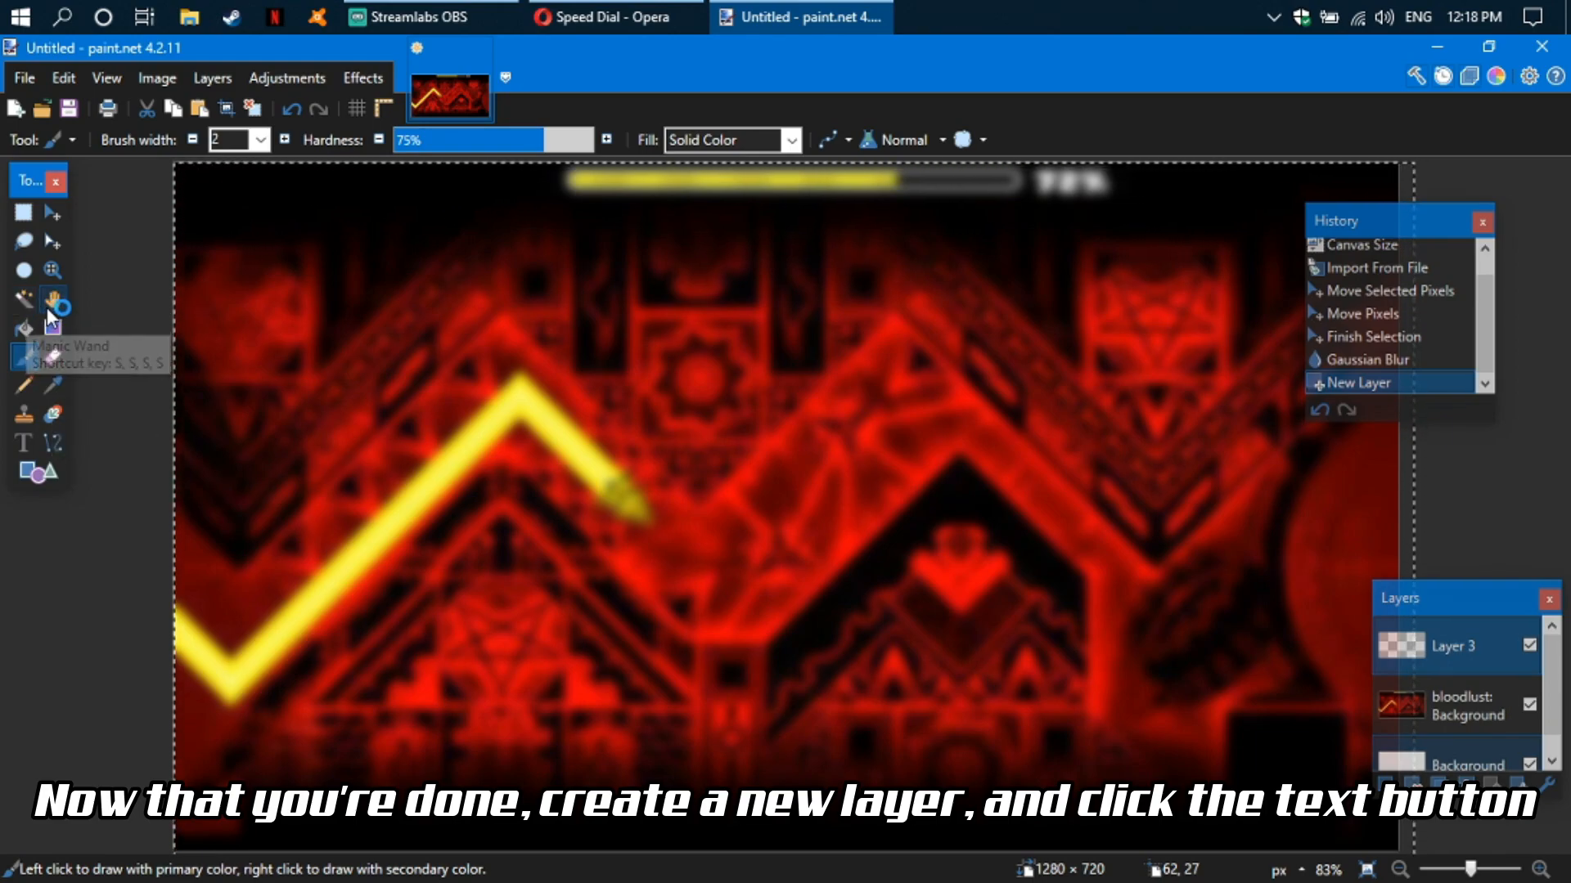
{"action": "left_click", "coordinate": [23, 442]}
{"action": "left_click", "coordinate": [286, 139]}
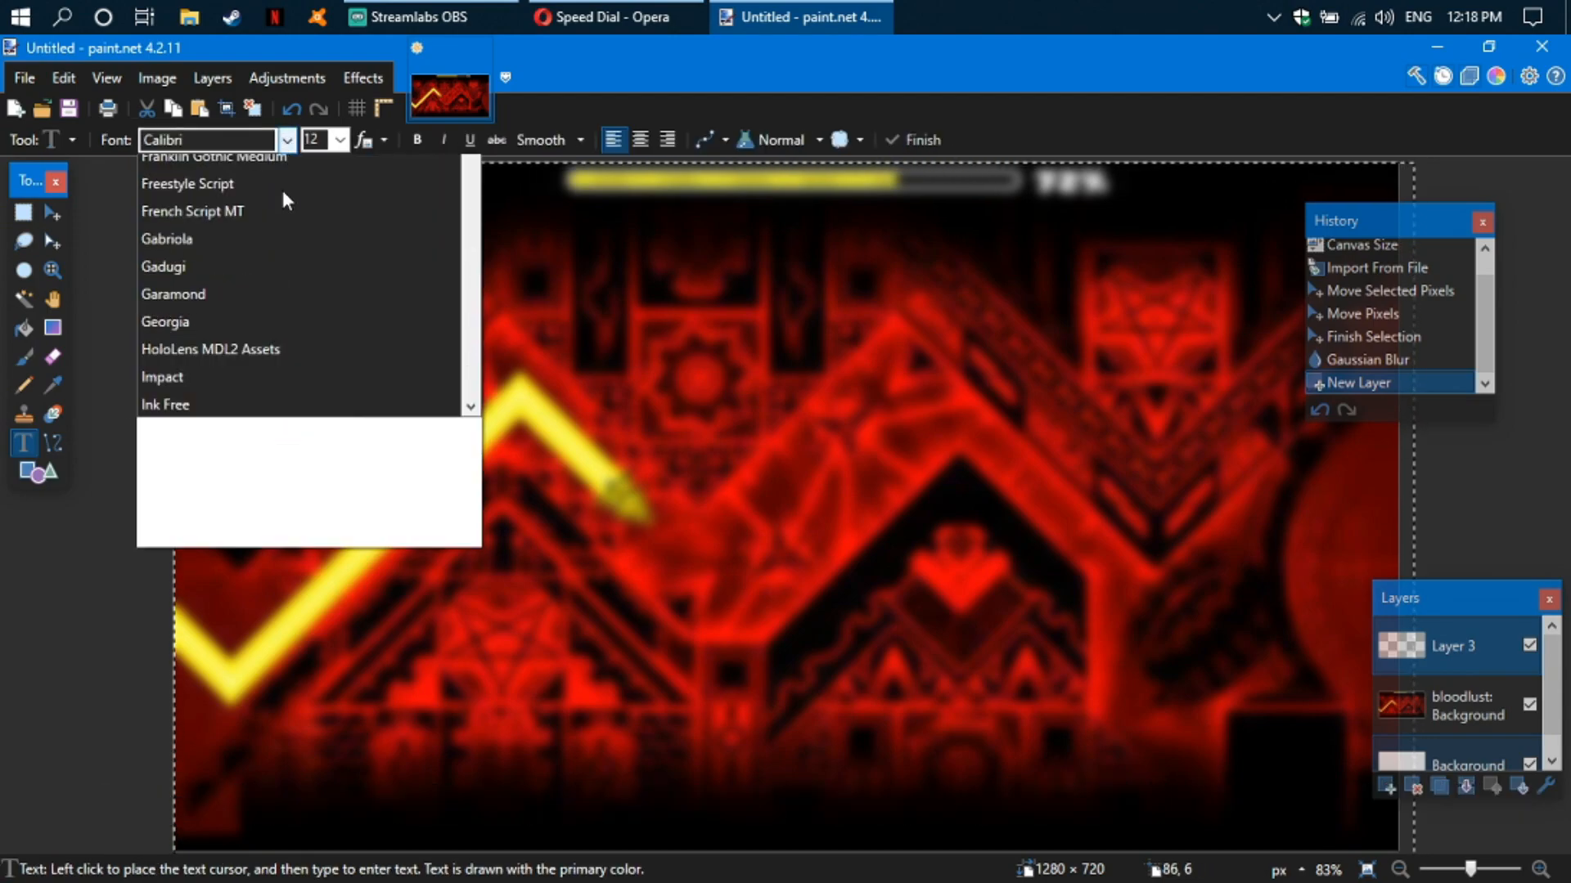
{"action": "scroll", "coordinate": [283, 257], "scroll_direction": "up", "scroll_amount": 8}
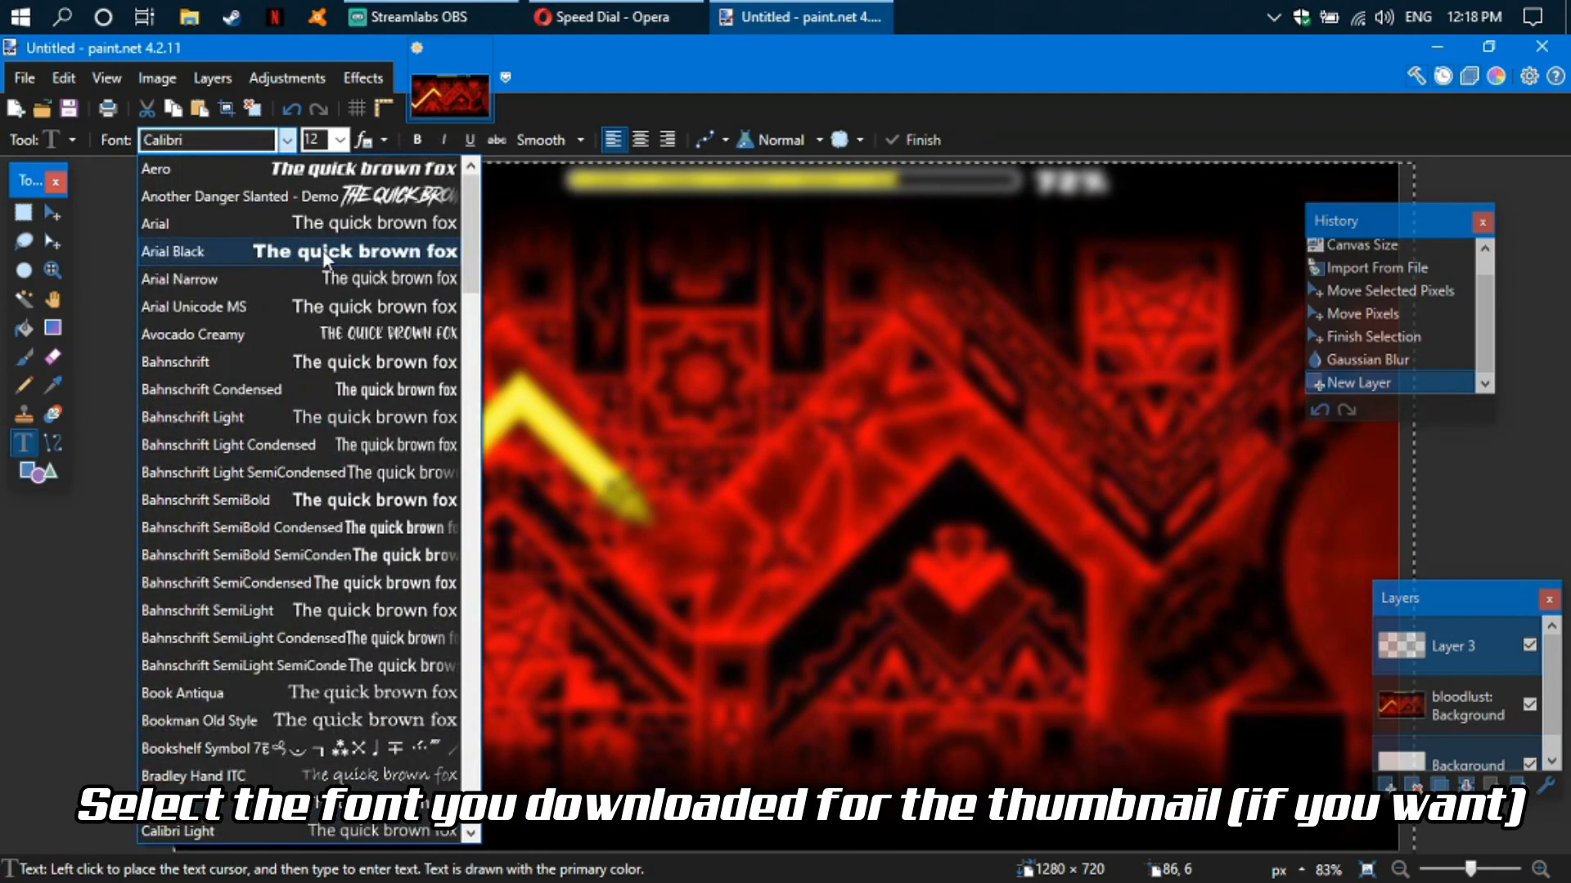
{"action": "left_click", "coordinate": [312, 165]}
{"action": "left_click", "coordinate": [460, 339]}
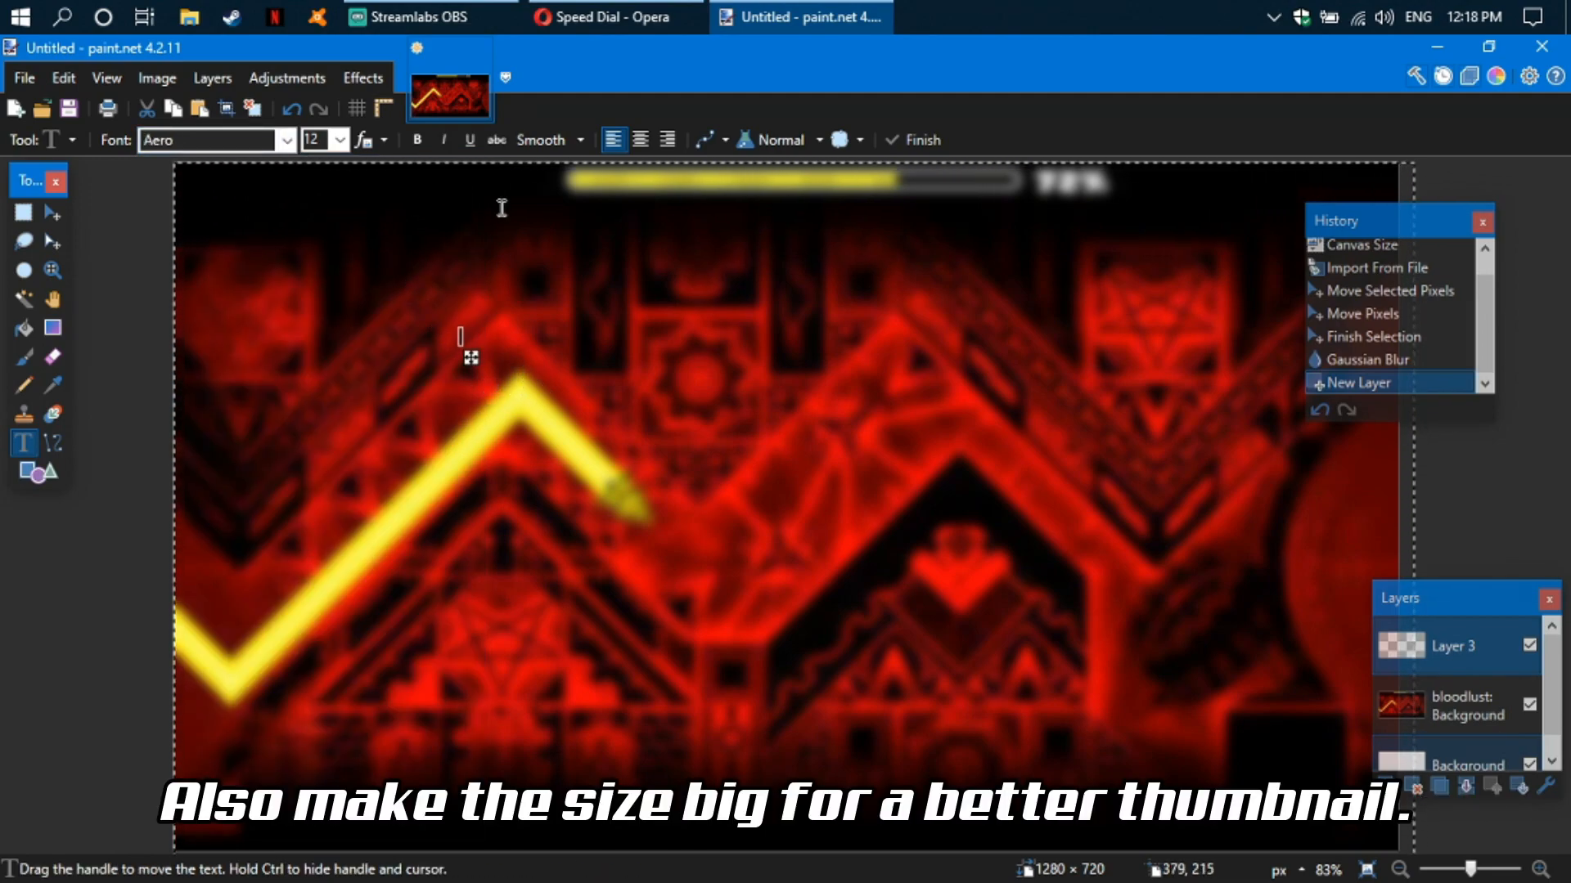
{"action": "left_click", "coordinate": [340, 140]}
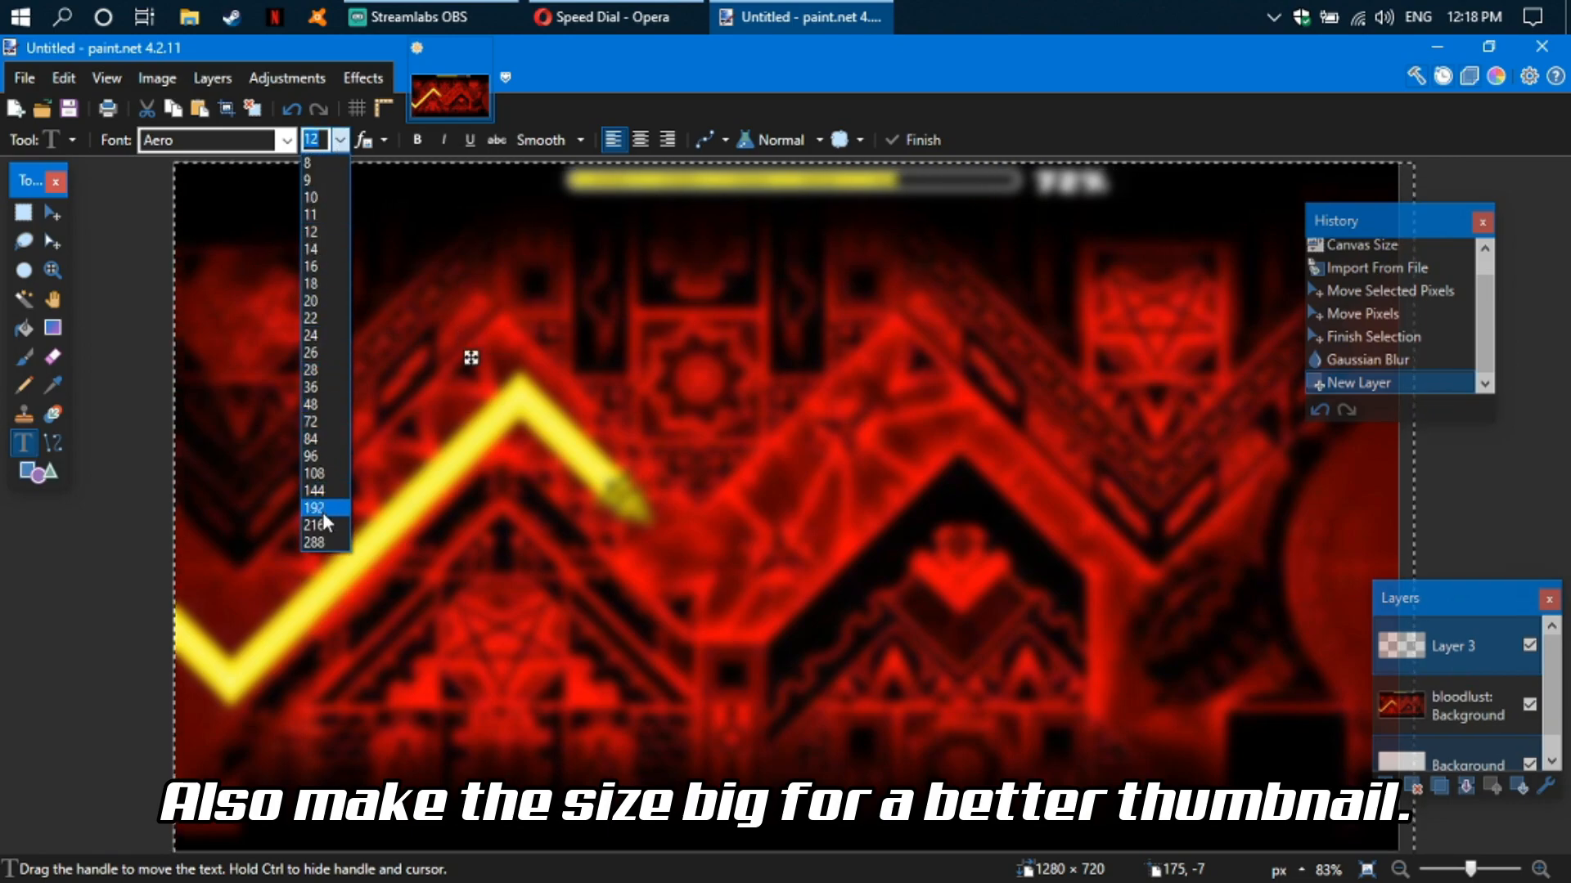
{"action": "left_click", "coordinate": [324, 511]}
- Write "Bloodlust" across the upper part of the canvas, fit it within the width, and shift the History window off the text
{"action": "left_click_drag", "start_coordinate": [470, 484], "coordinate": [277, 474]}
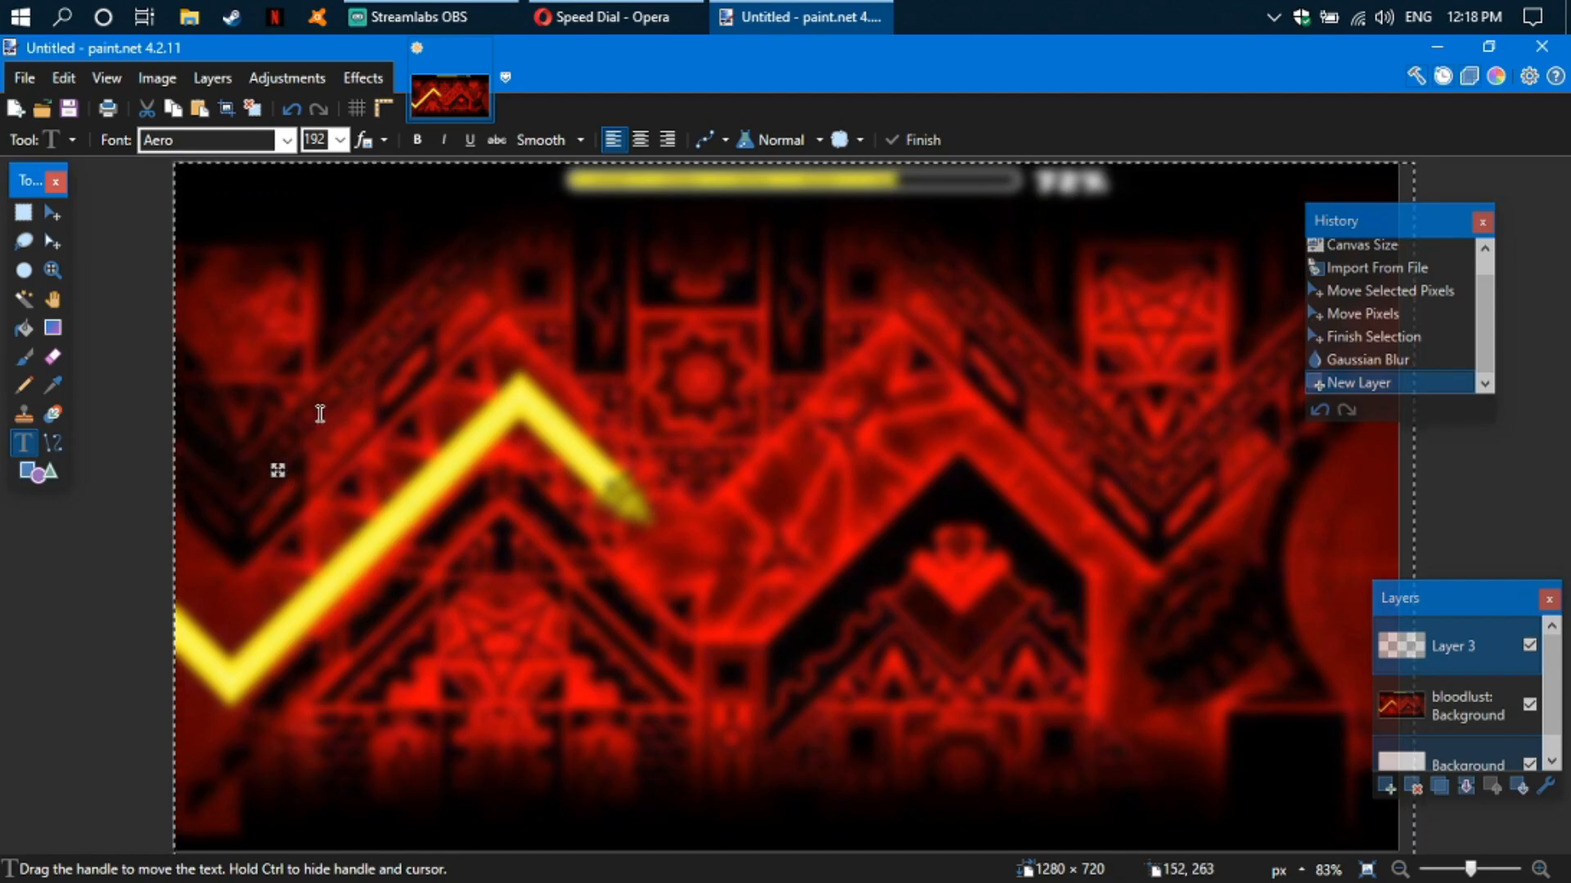
{"action": "type", "text": "Blood"}
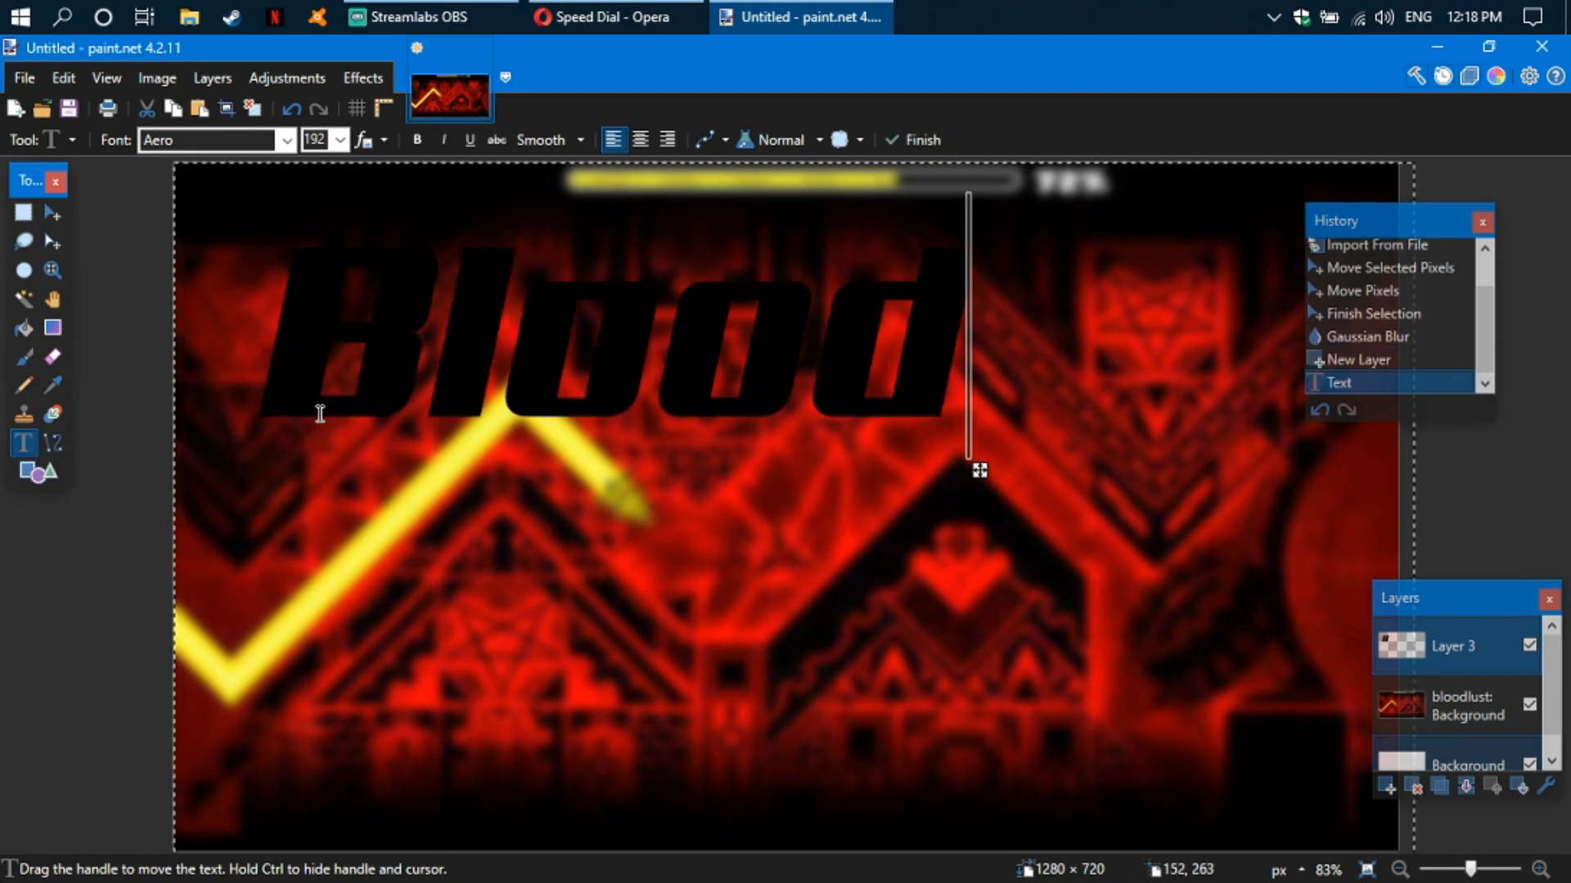
{"action": "type", "text": "lus"}
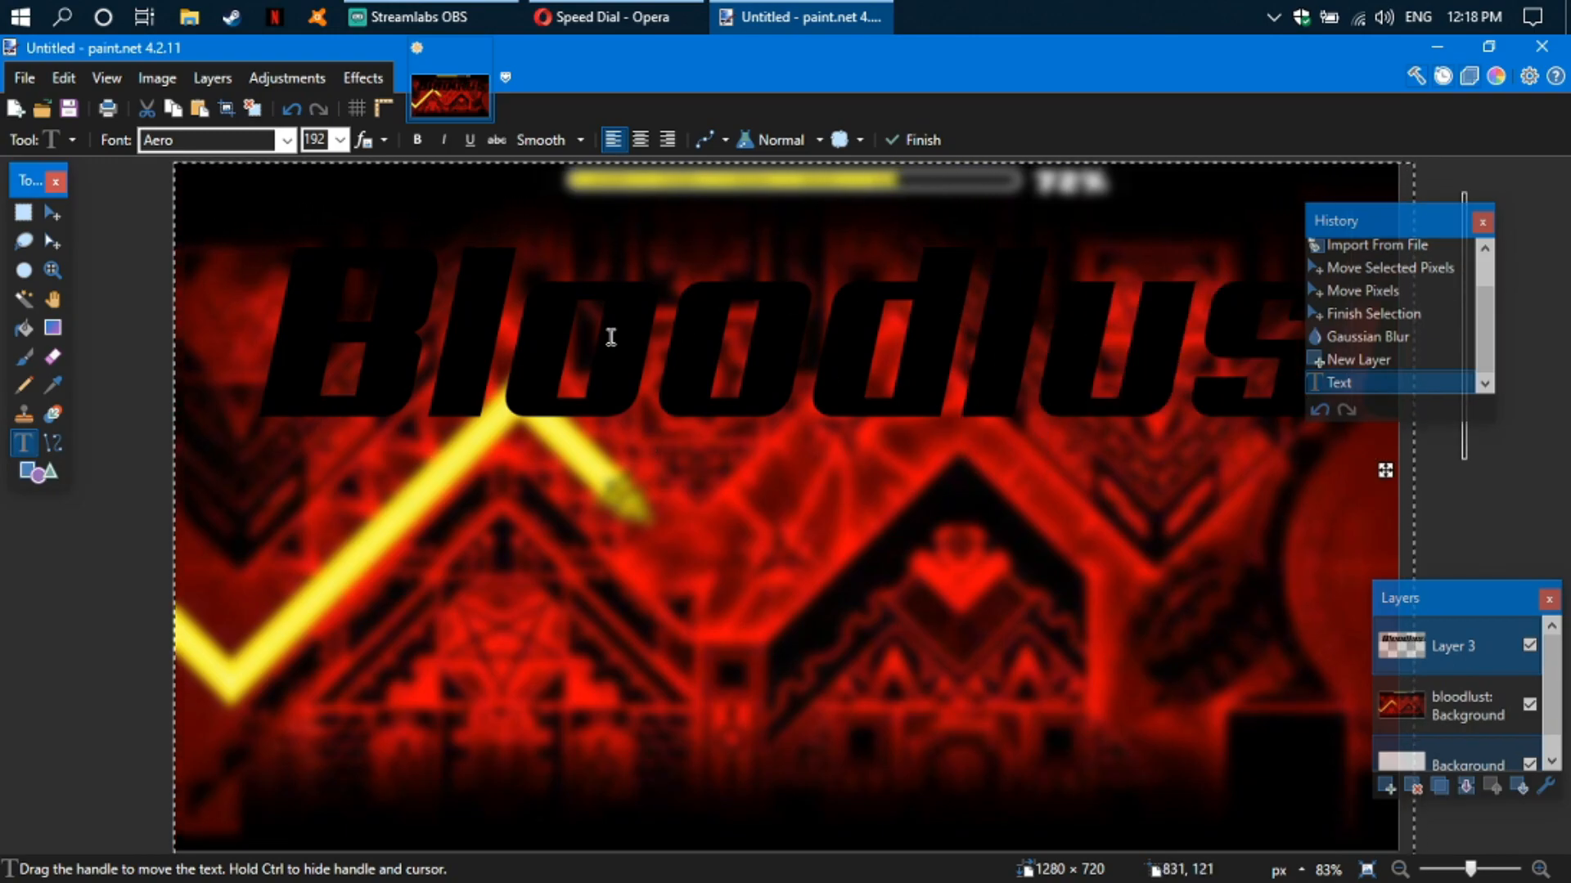
{"action": "left_click_drag", "start_coordinate": [1387, 473], "coordinate": [1318, 481]}
{"action": "left_click_drag", "start_coordinate": [1376, 221], "coordinate": [1488, 221]}
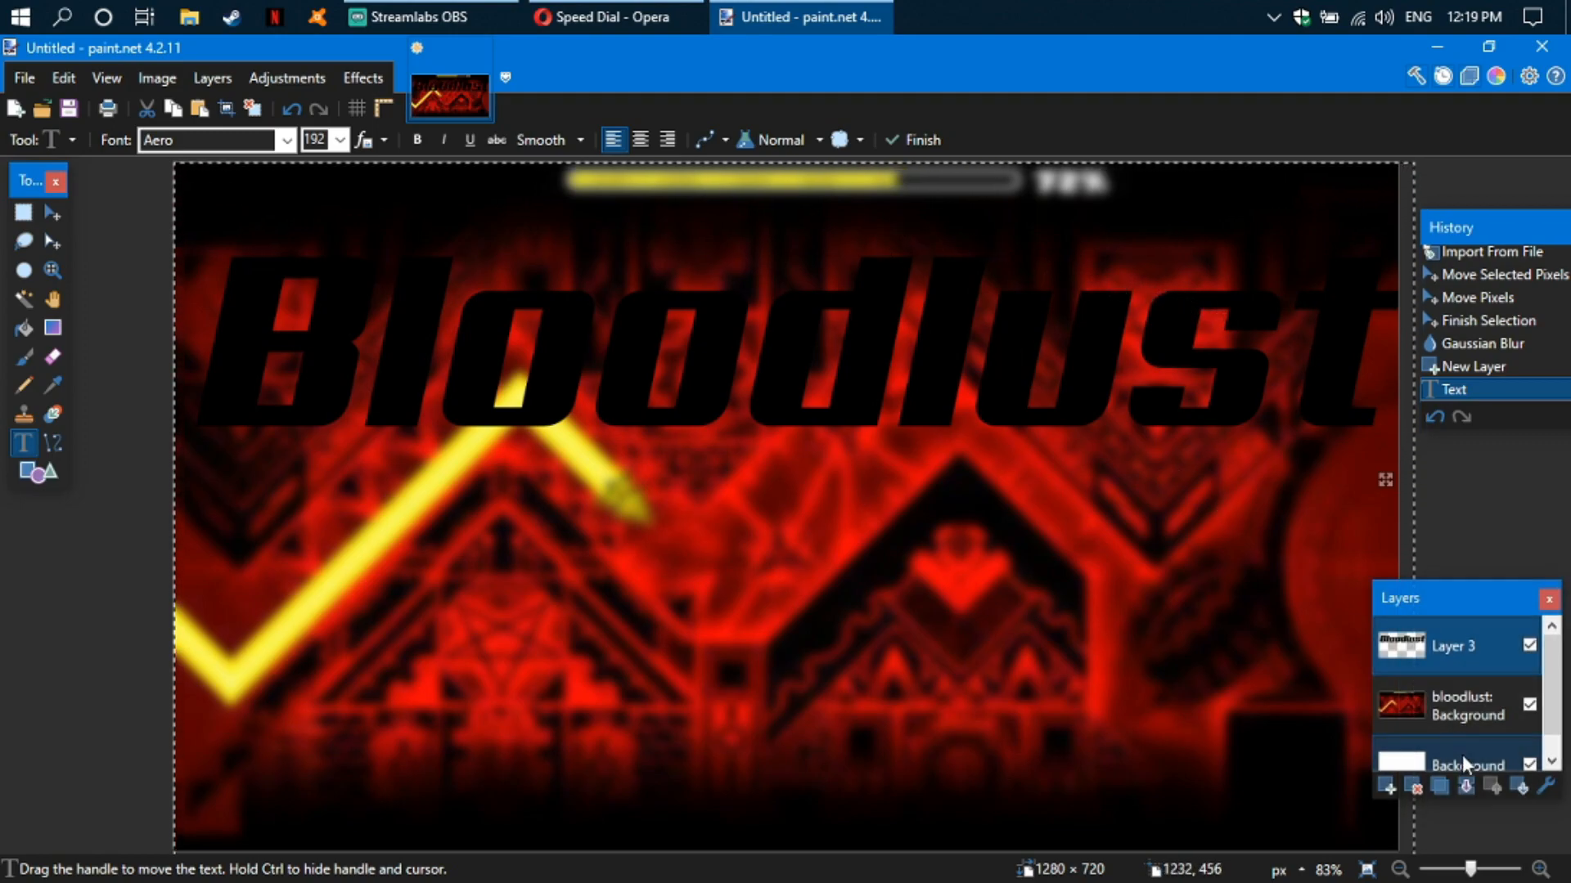
{"action": "left_click", "coordinate": [1387, 787]}
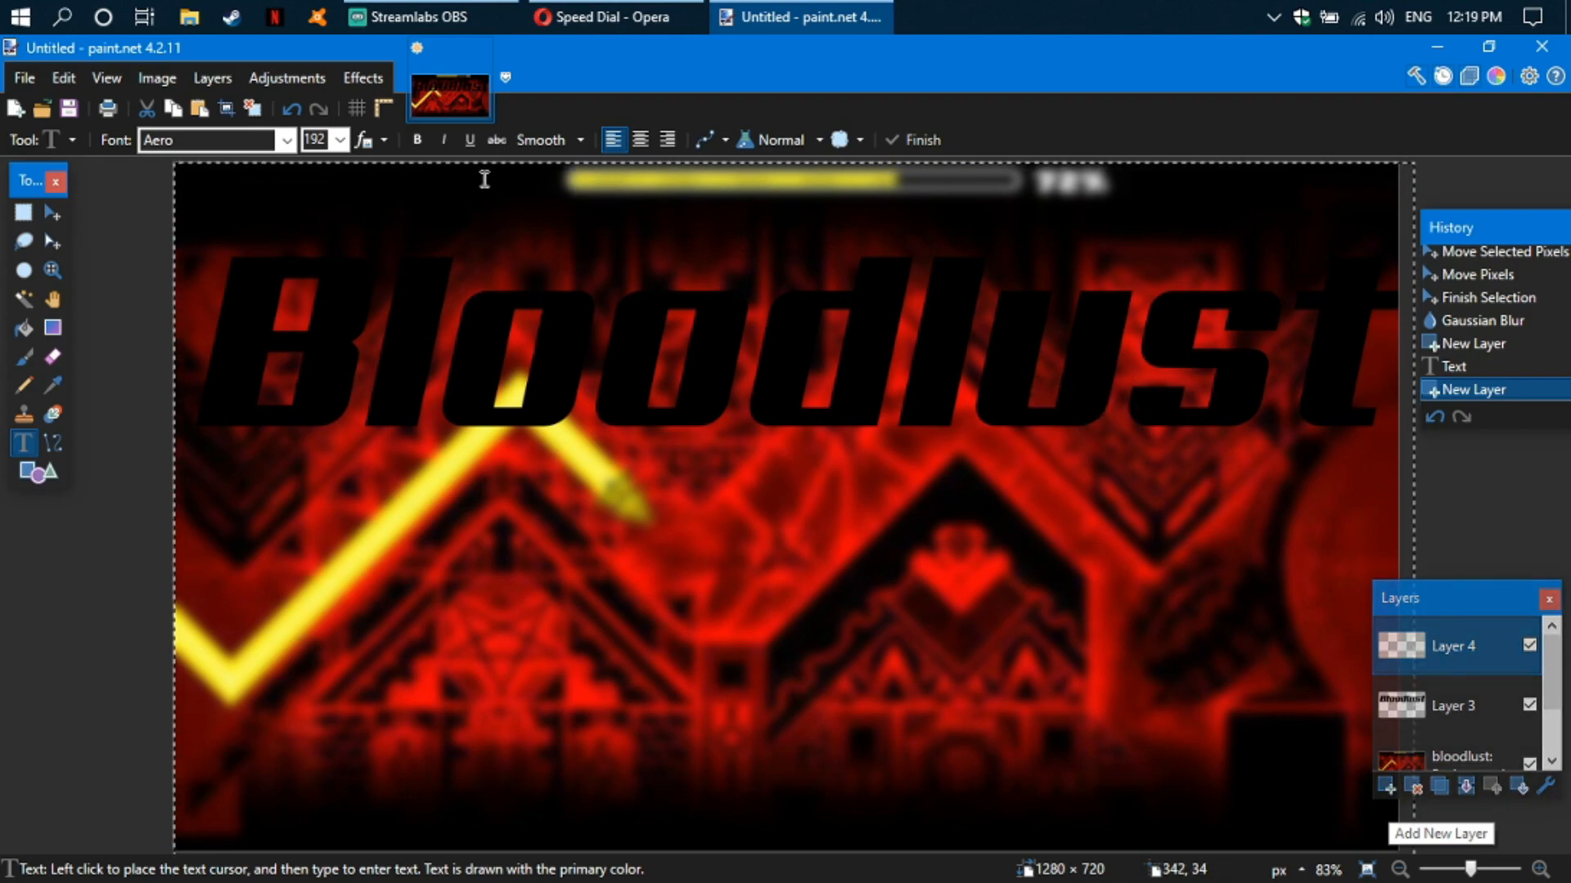
{"action": "left_click", "coordinate": [1415, 787]}
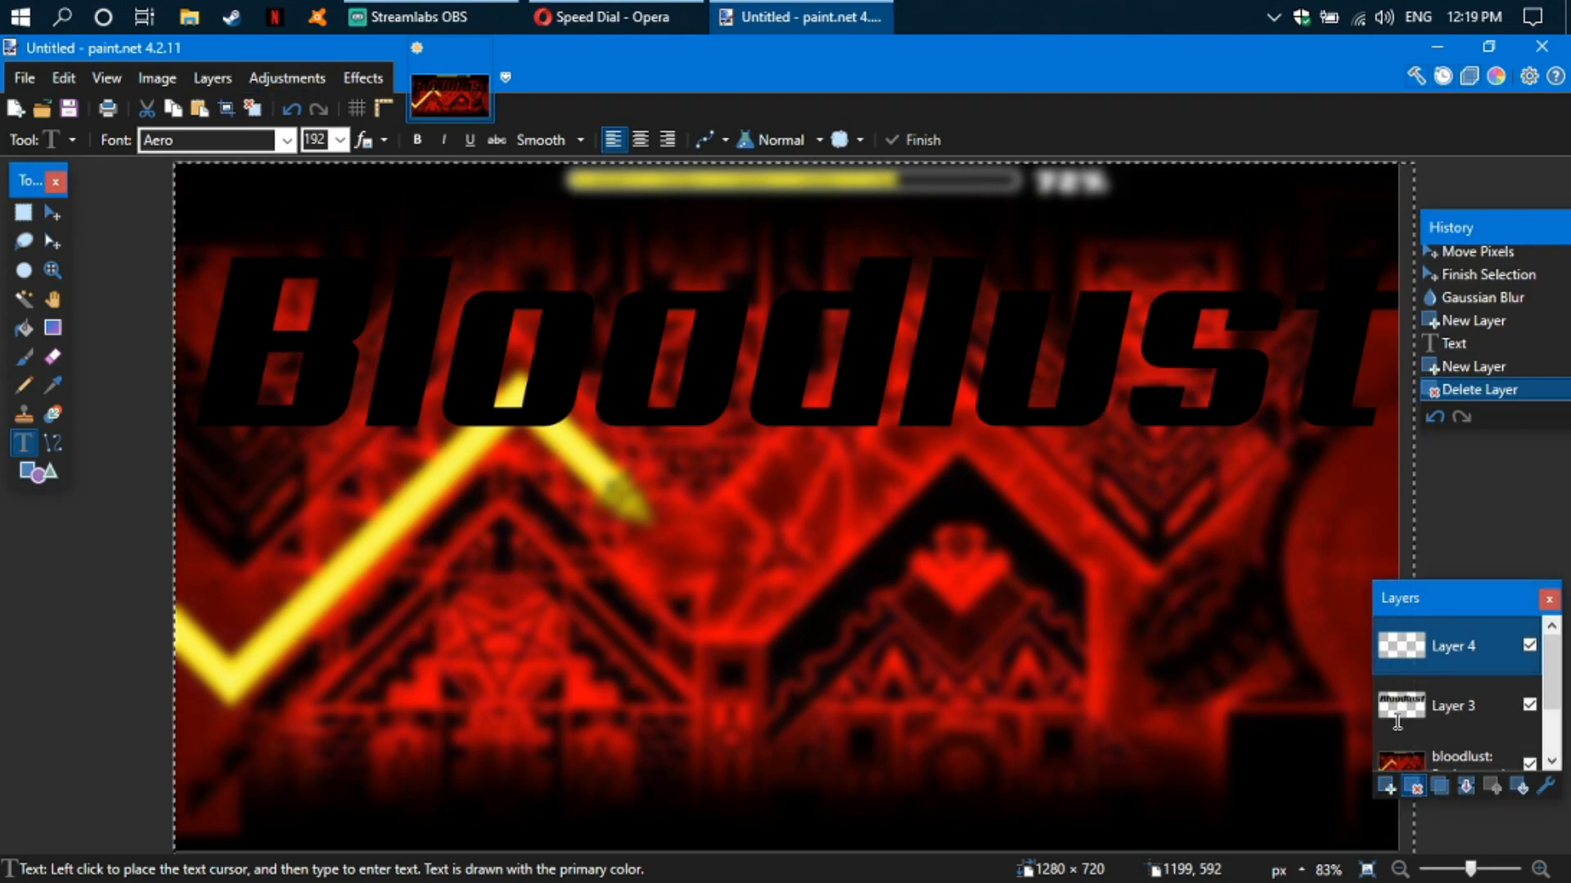
- Select the Bloodlust text with a rectangle about 1251 × 317 pixels and apply Outline Object at width 10 in light red (R 255, G 92, B 86)
{"action": "left_click", "coordinate": [23, 212]}
{"action": "left_click_drag", "start_coordinate": [197, 201], "coordinate": [963, 452]}
{"action": "left_click_drag", "start_coordinate": [1128, 470], "coordinate": [1394, 505]}
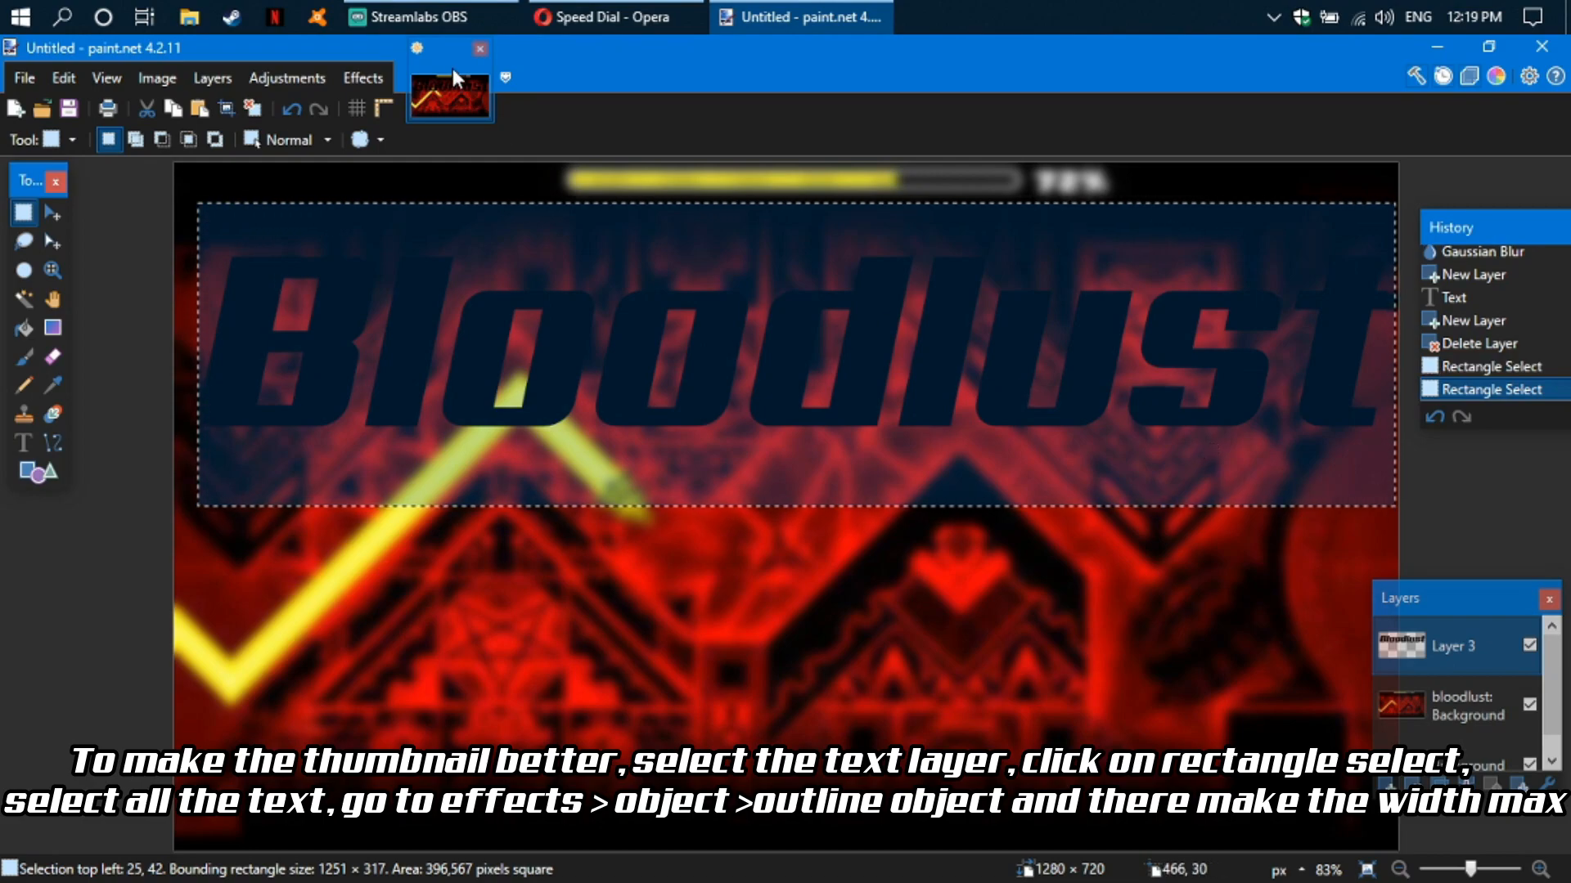
{"action": "left_click", "coordinate": [371, 76]}
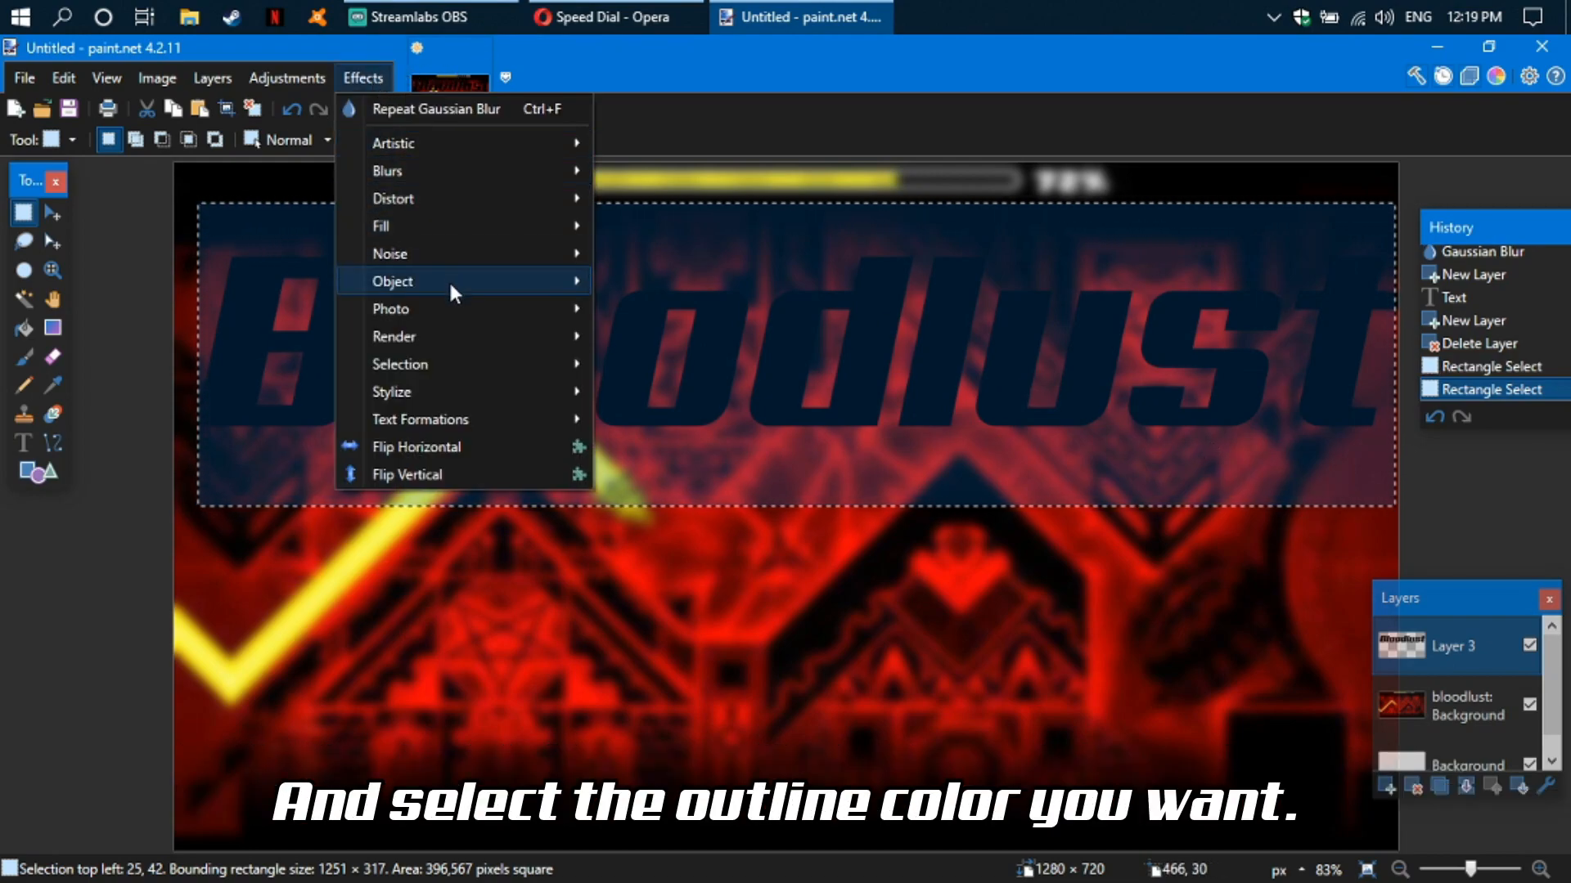
{"action": "mouse_move", "coordinate": [448, 278]}
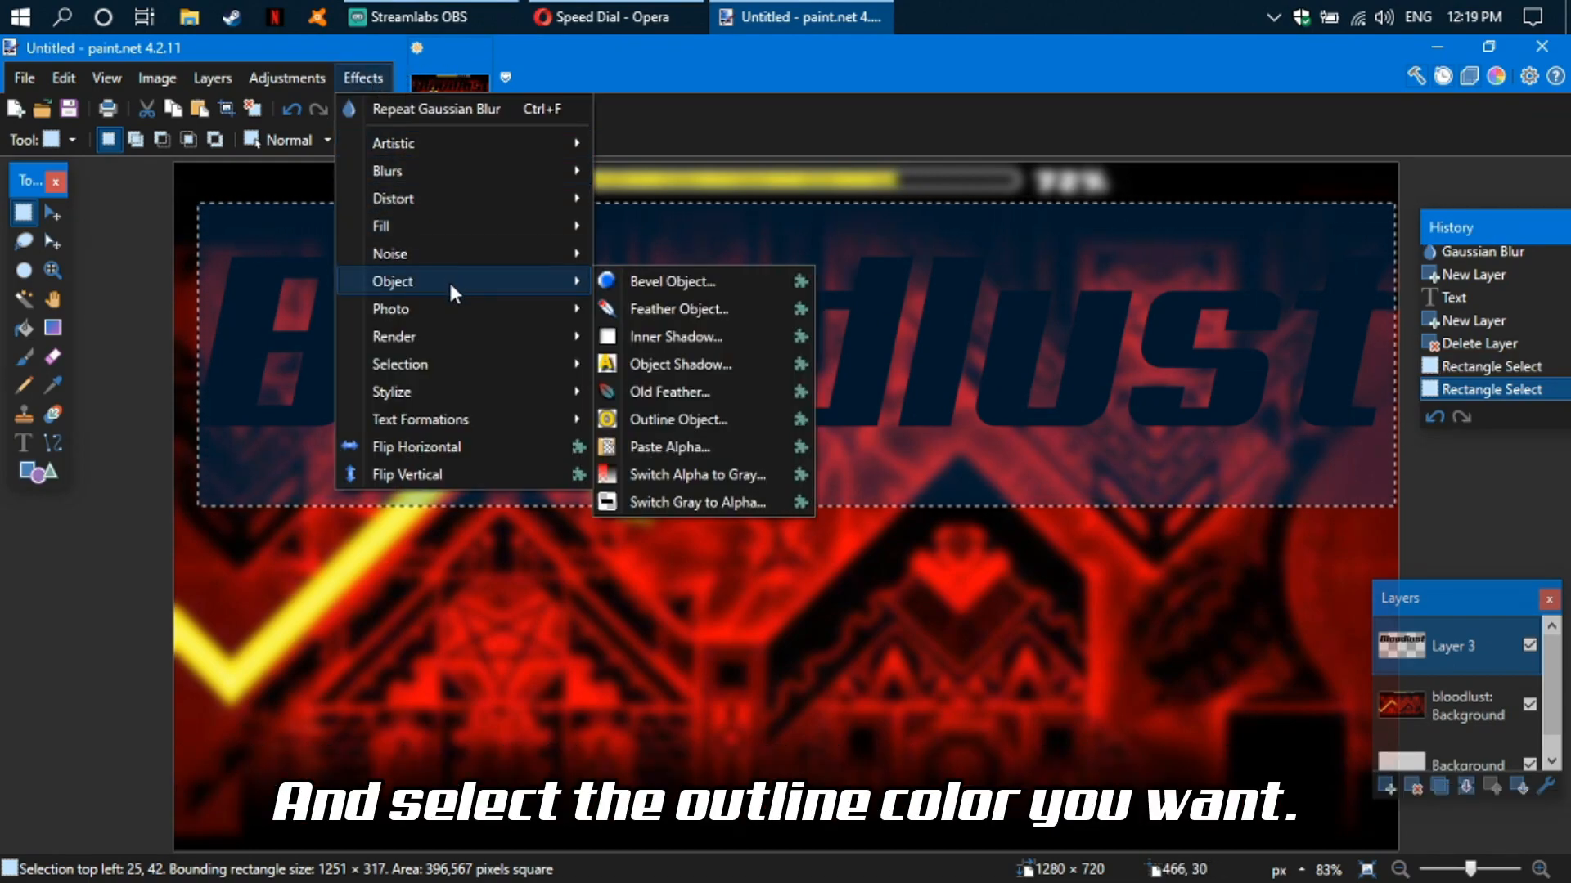
{"action": "left_click", "coordinate": [671, 415]}
{"action": "left_click_drag", "start_coordinate": [640, 395], "coordinate": [879, 421]}
{"action": "mouse_move", "coordinate": [726, 478]}
{"action": "left_mouse_down"}
{"action": "mouse_move", "coordinate": [703, 446]}
{"action": "mouse_move", "coordinate": [726, 511]}
{"action": "mouse_move", "coordinate": [762, 476]}
{"action": "left_mouse_up"}
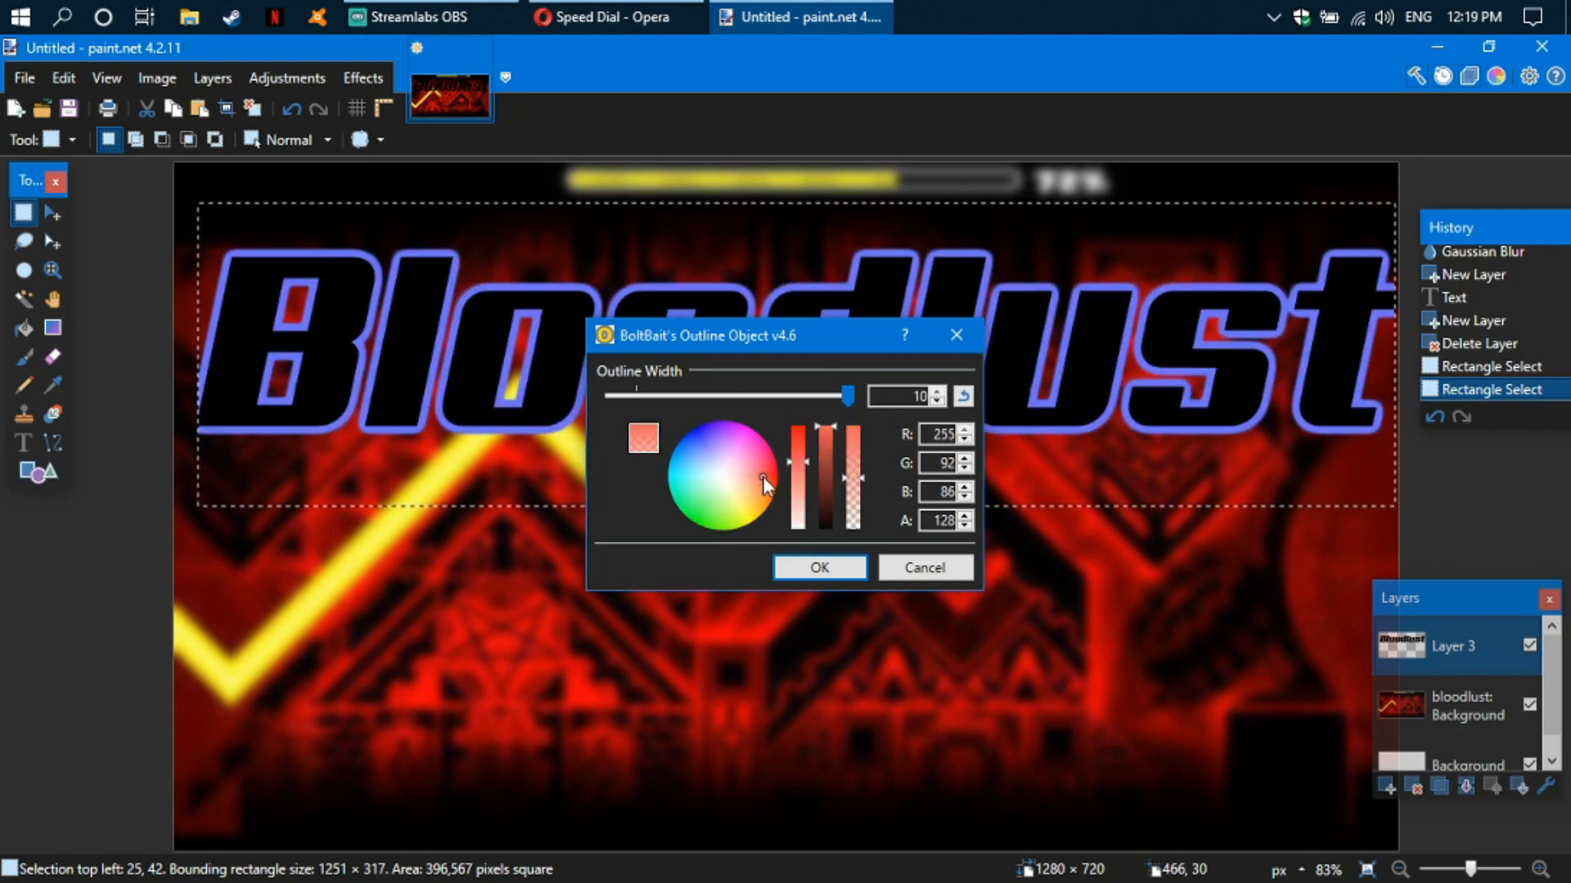
{"action": "left_click", "coordinate": [816, 566]}
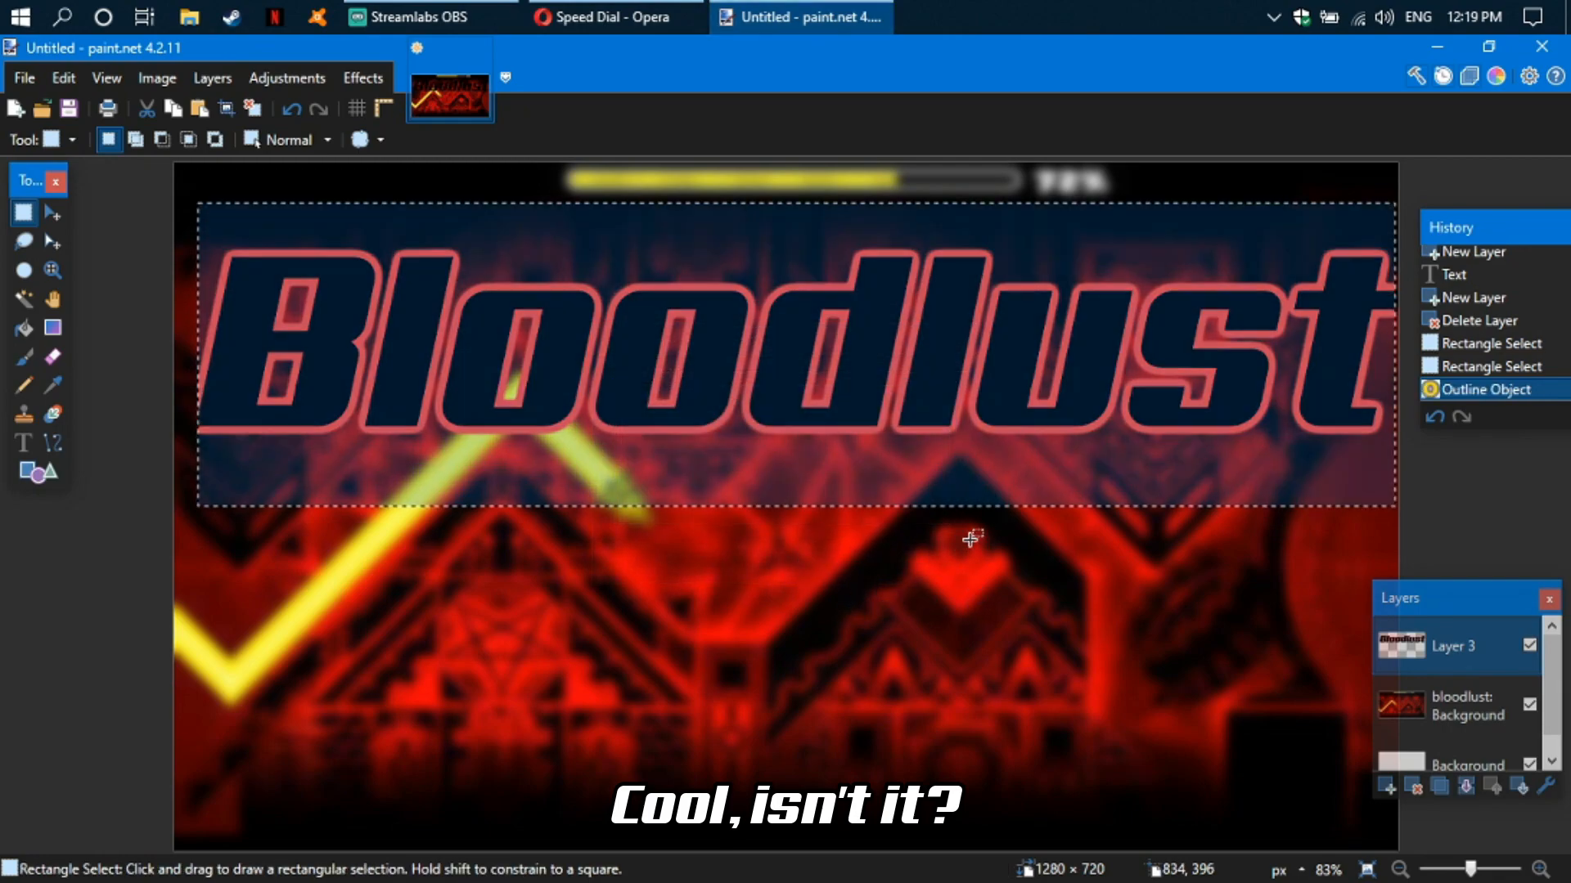
- Reselect the outlined text with a rectangle about 1257 × 298 pixels and move it down about 144 pixels to the middle of the canvas
{"action": "left_click", "coordinate": [820, 603]}
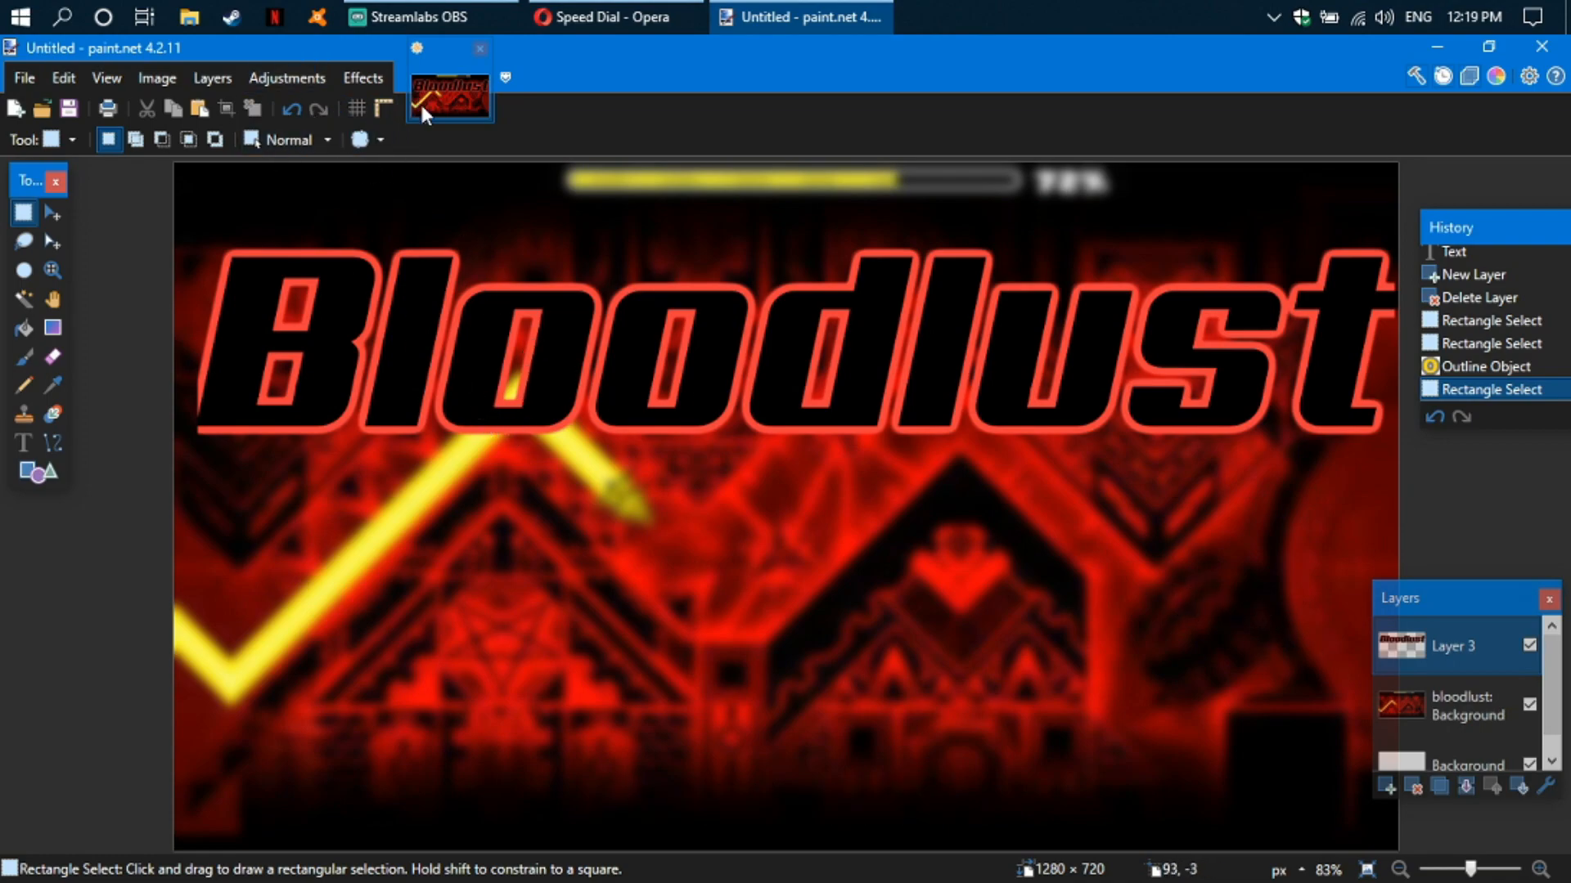
{"action": "left_click_drag", "start_coordinate": [194, 204], "coordinate": [1395, 488]}
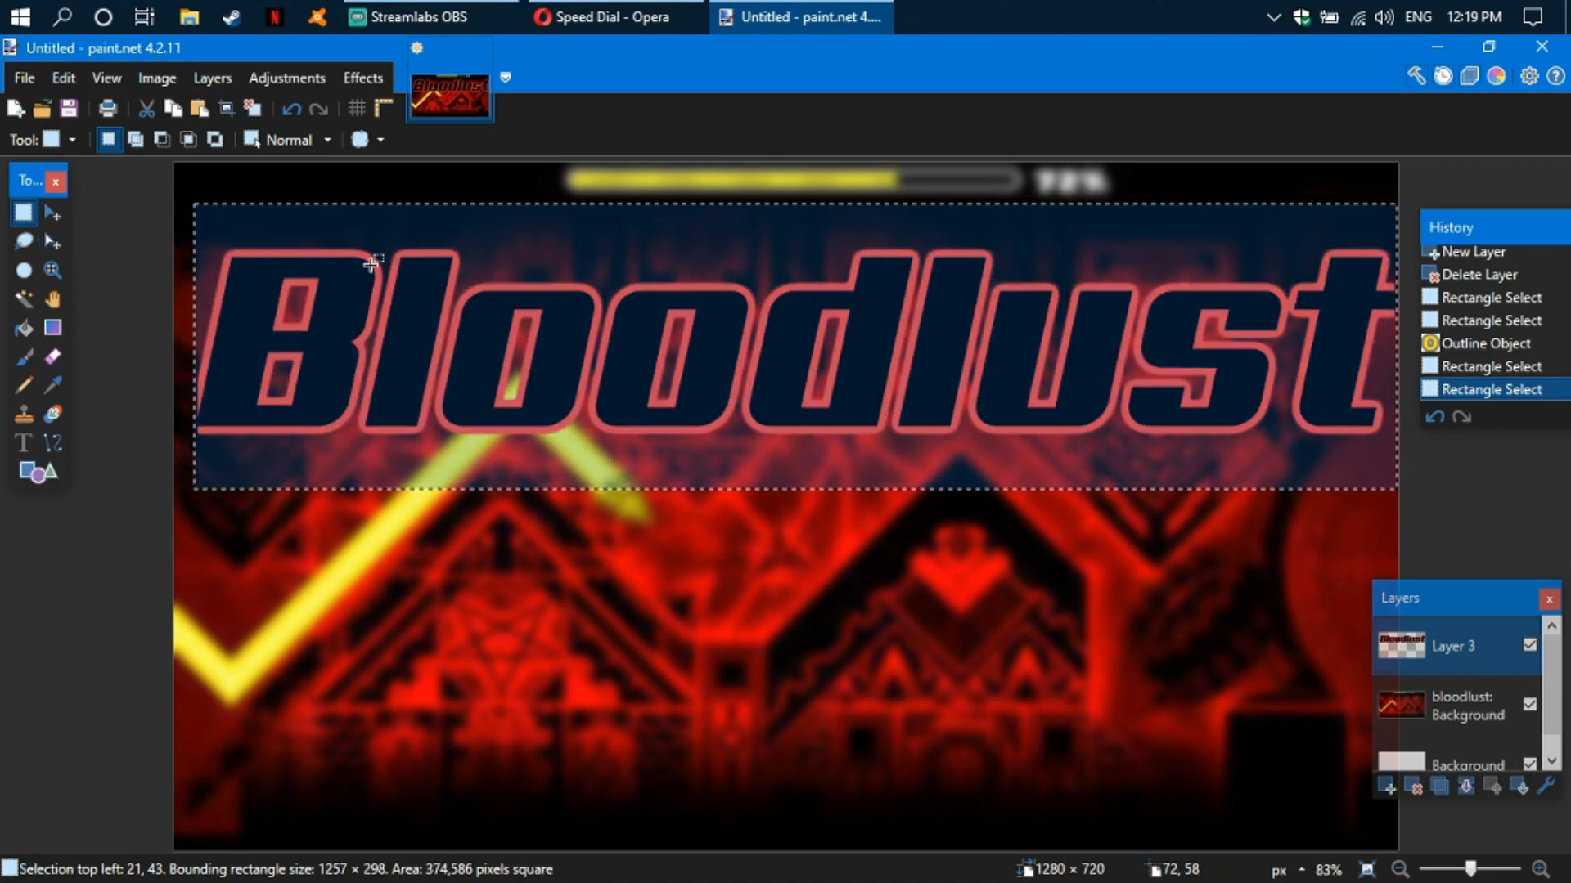
{"action": "left_click", "coordinate": [52, 213]}
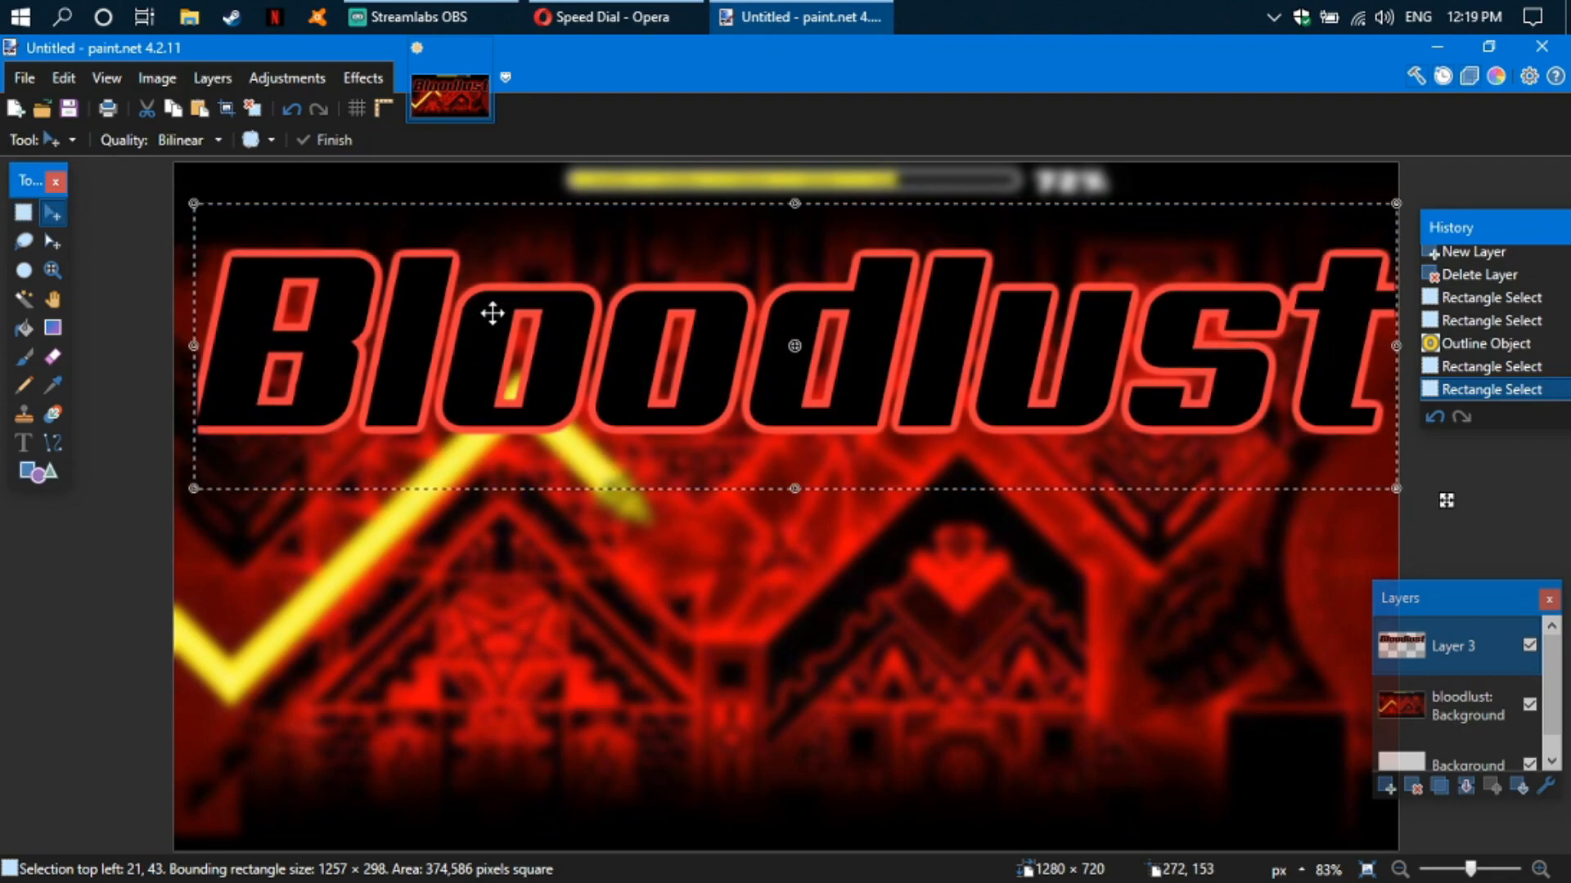
{"action": "left_click_drag", "start_coordinate": [666, 326], "coordinate": [662, 465]}
{"action": "left_click", "coordinate": [569, 308]}
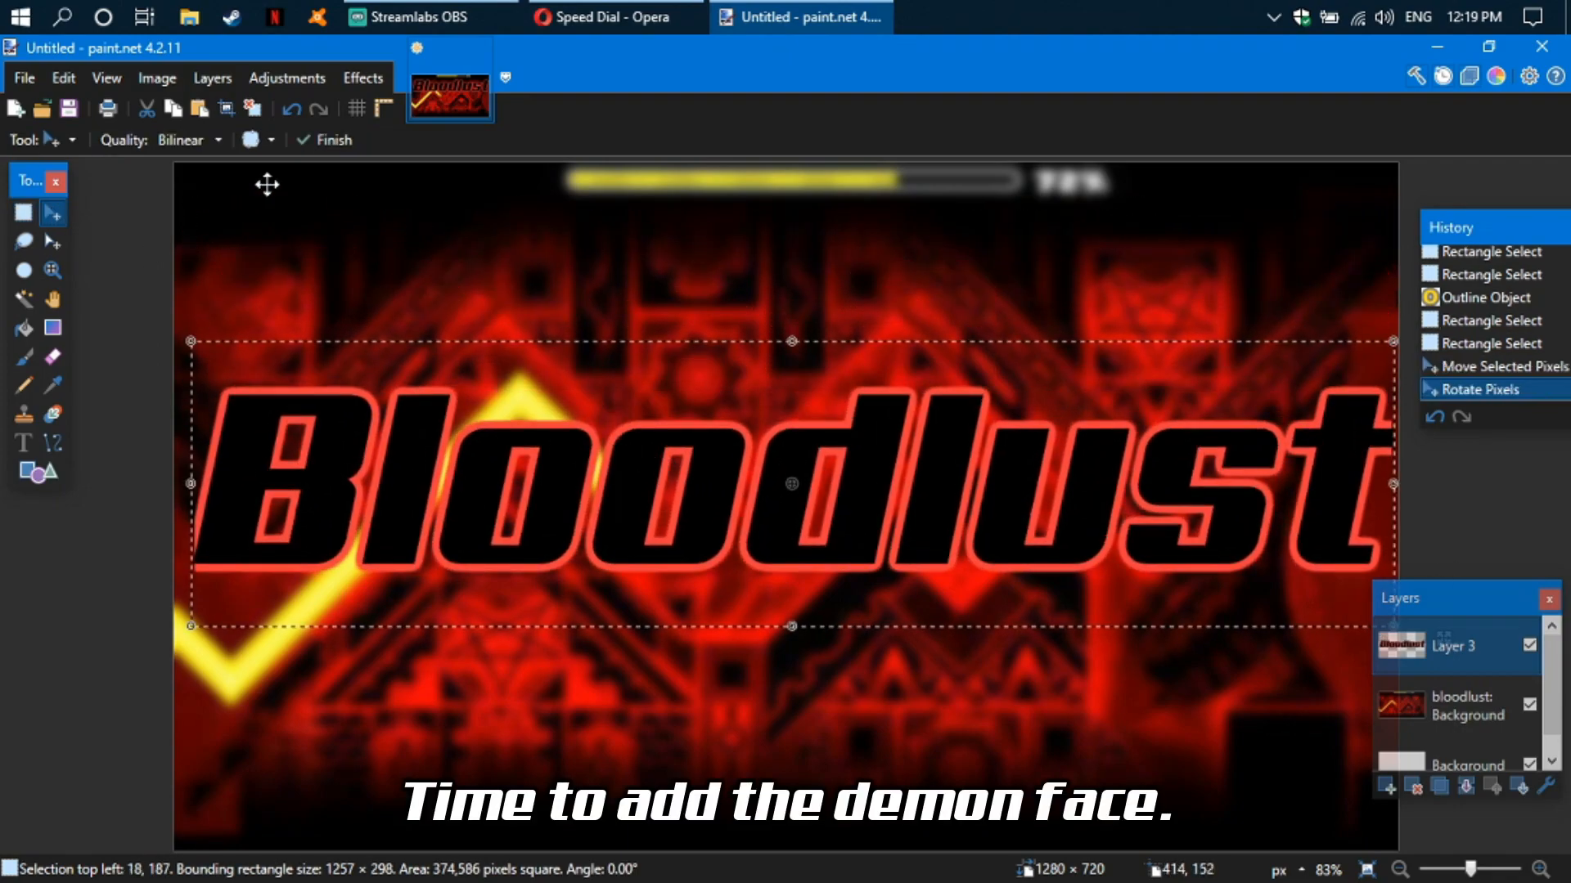
- Finish the title's transform and import demon man.png as a new layer
{"action": "left_click", "coordinate": [21, 214]}
{"action": "left_click", "coordinate": [212, 77]}
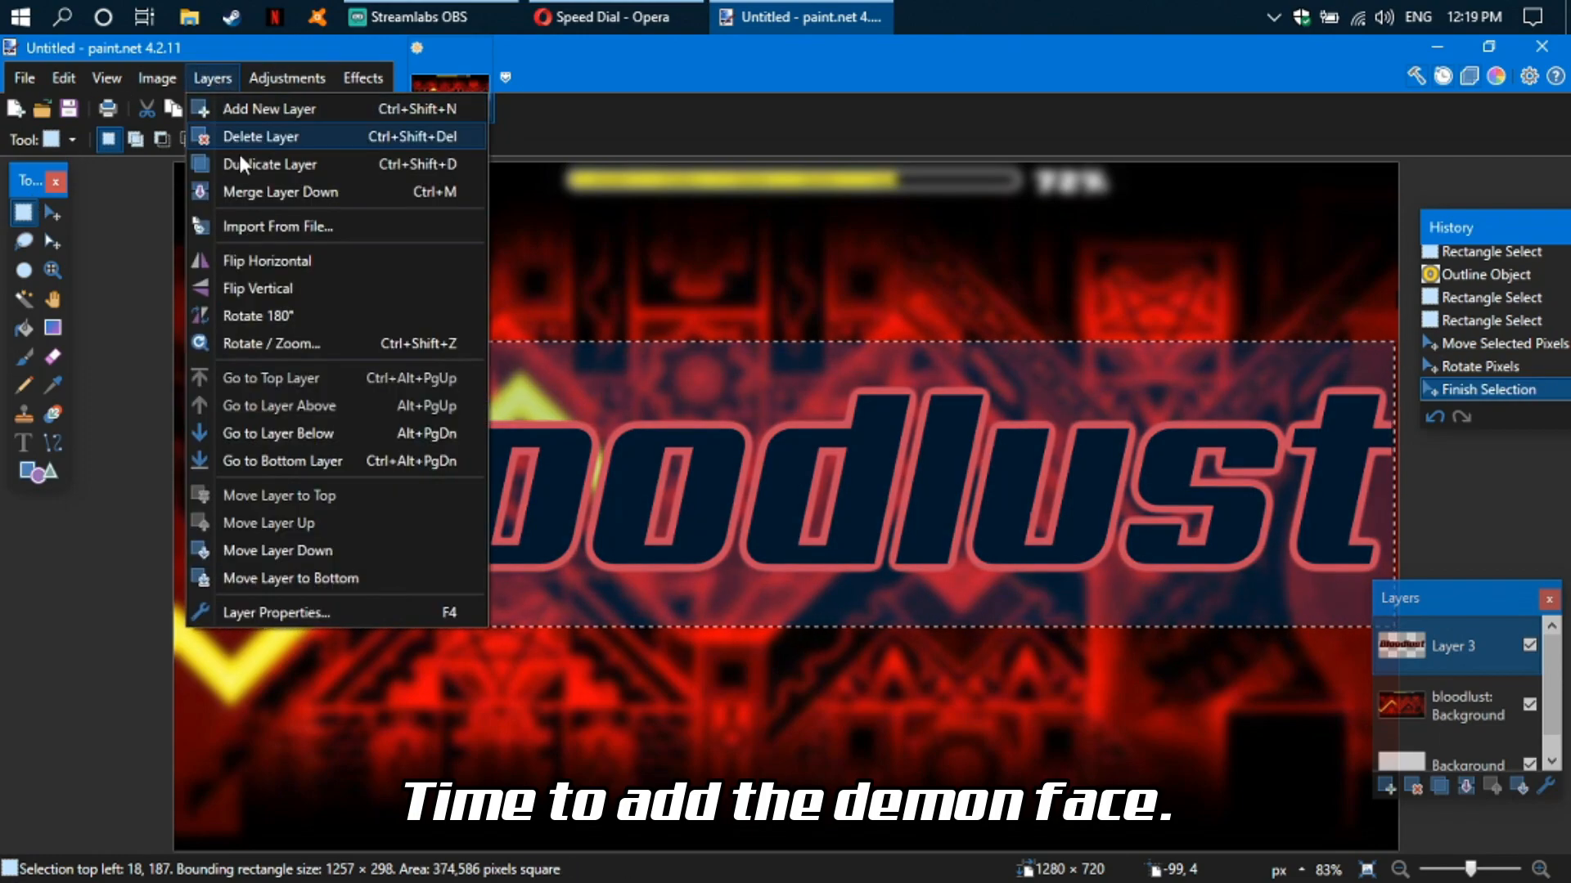
{"action": "left_click", "coordinate": [246, 225]}
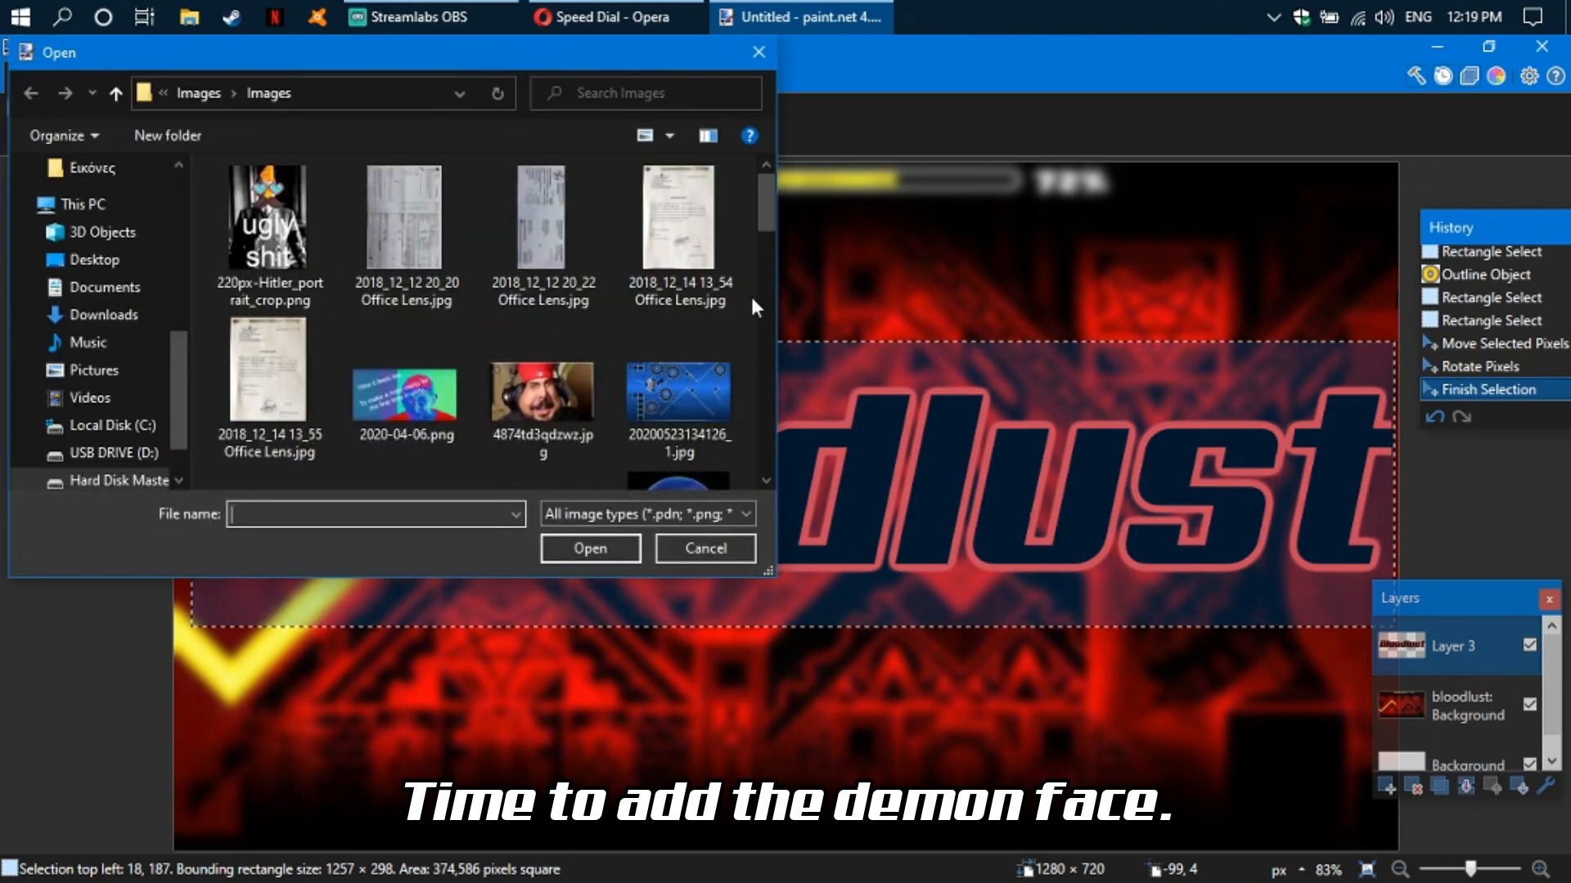
{"action": "scroll", "coordinate": [535, 291], "scroll_direction": "down", "scroll_amount": 2}
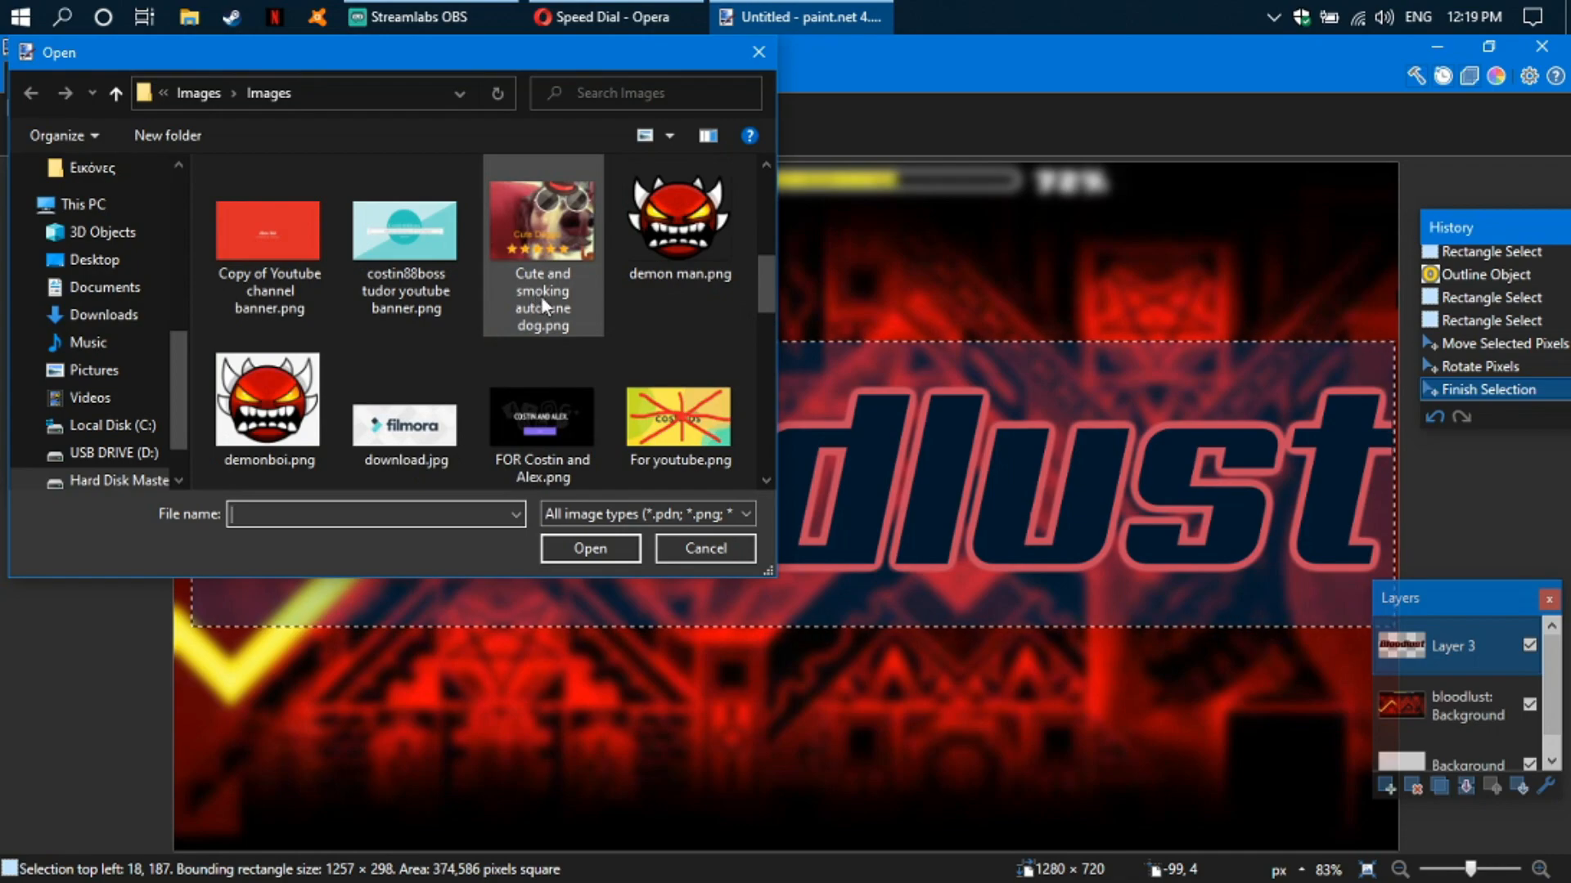
{"action": "double_click", "coordinate": [715, 247]}
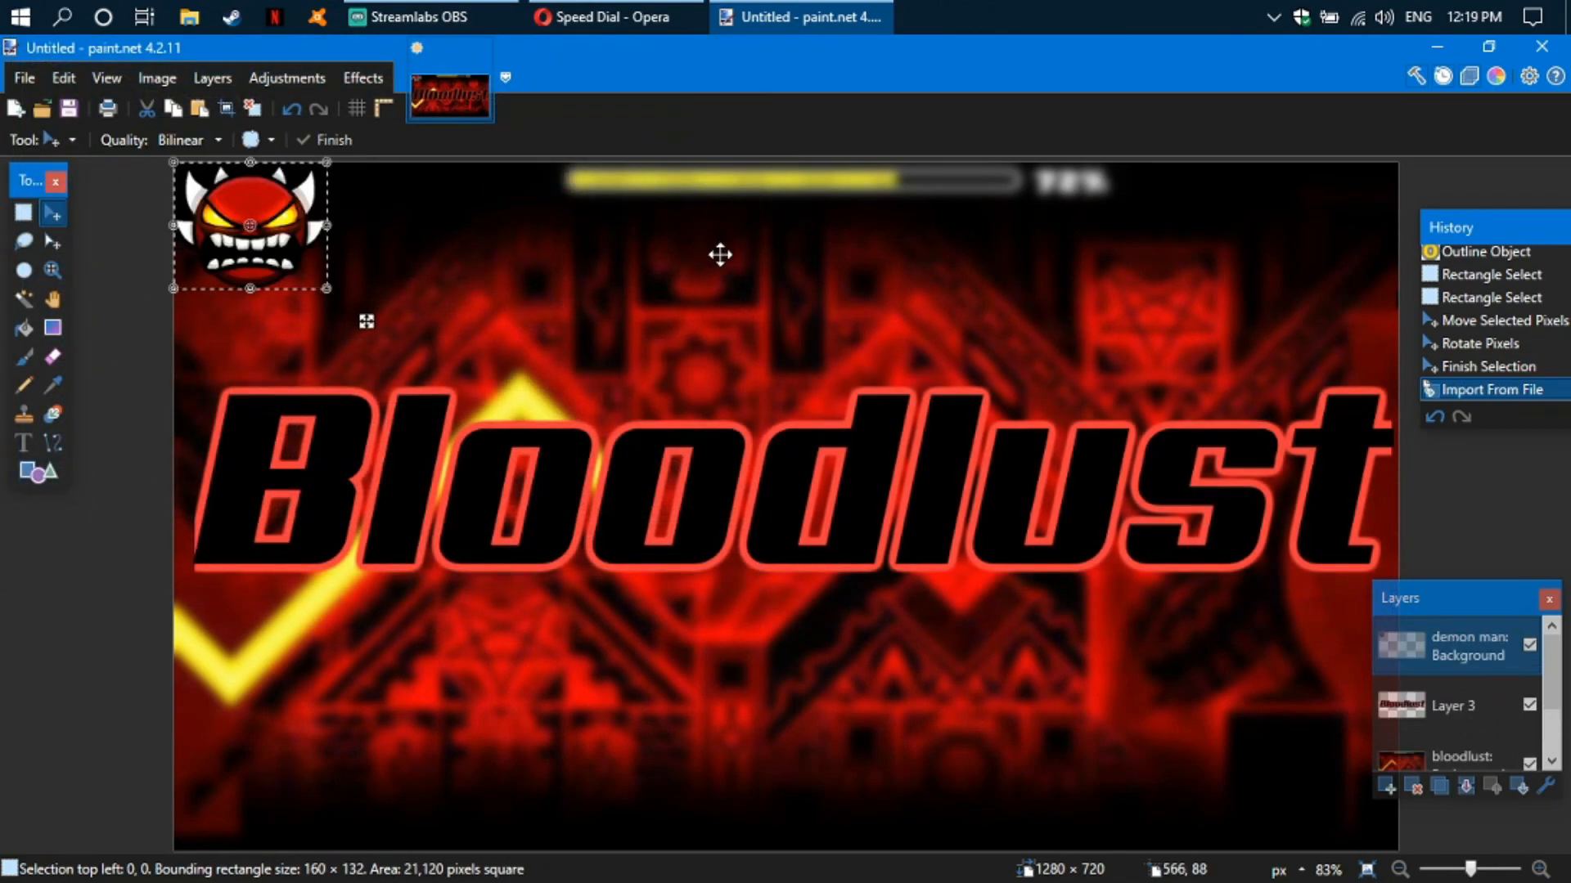
- Move the demon face to the middle of the canvas over the title and enlarge it to about 346 × 308 pixels
{"action": "left_click_drag", "start_coordinate": [284, 232], "coordinate": [802, 374]}
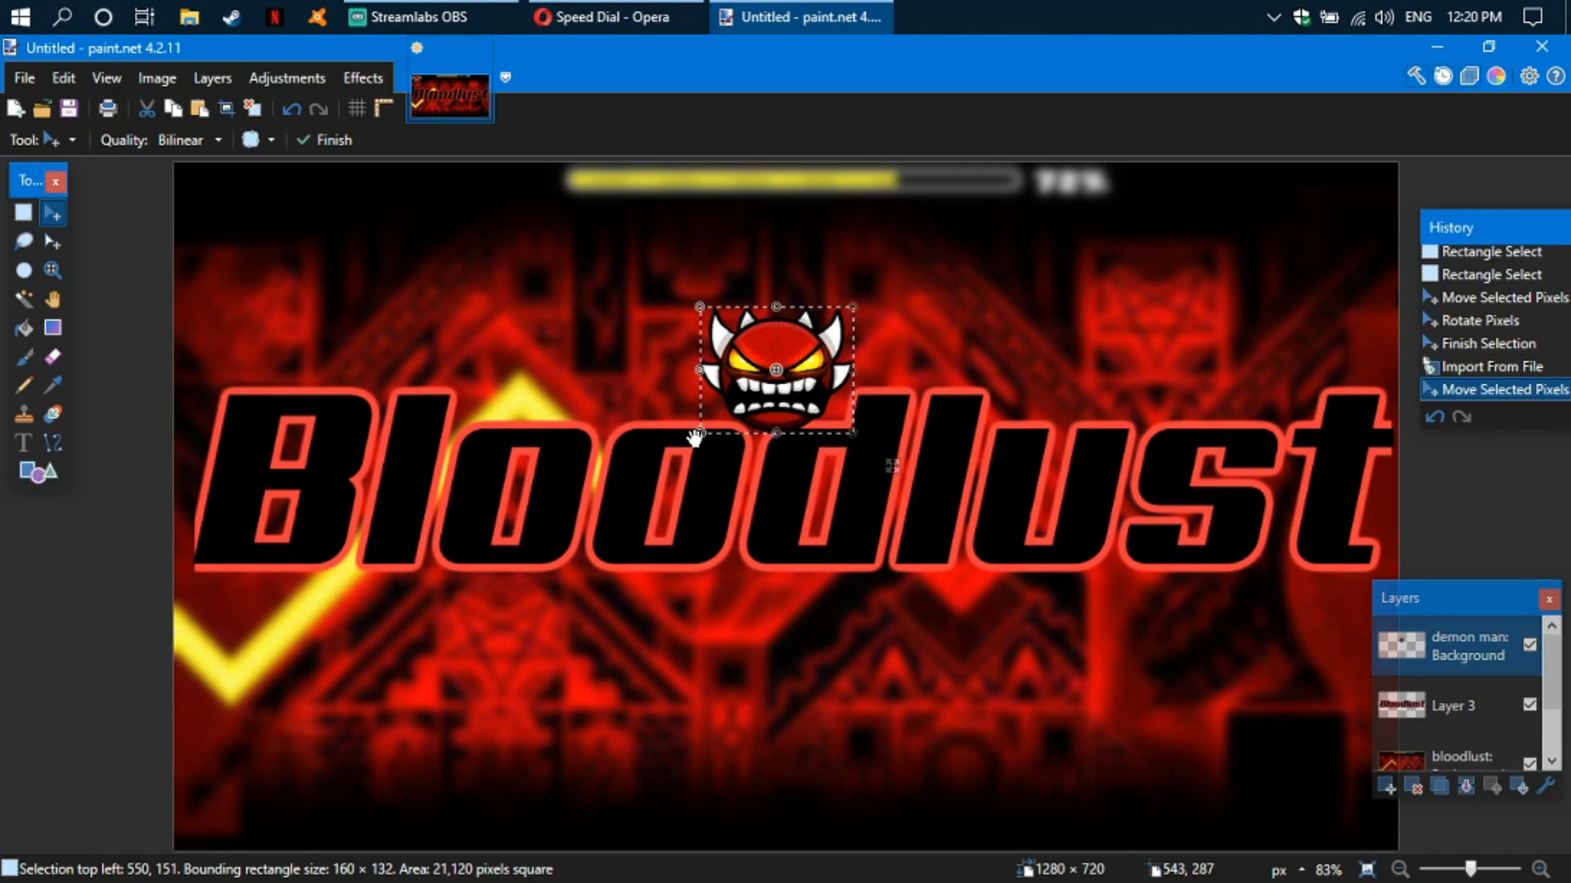
{"action": "left_click_drag", "start_coordinate": [704, 433], "coordinate": [592, 542]}
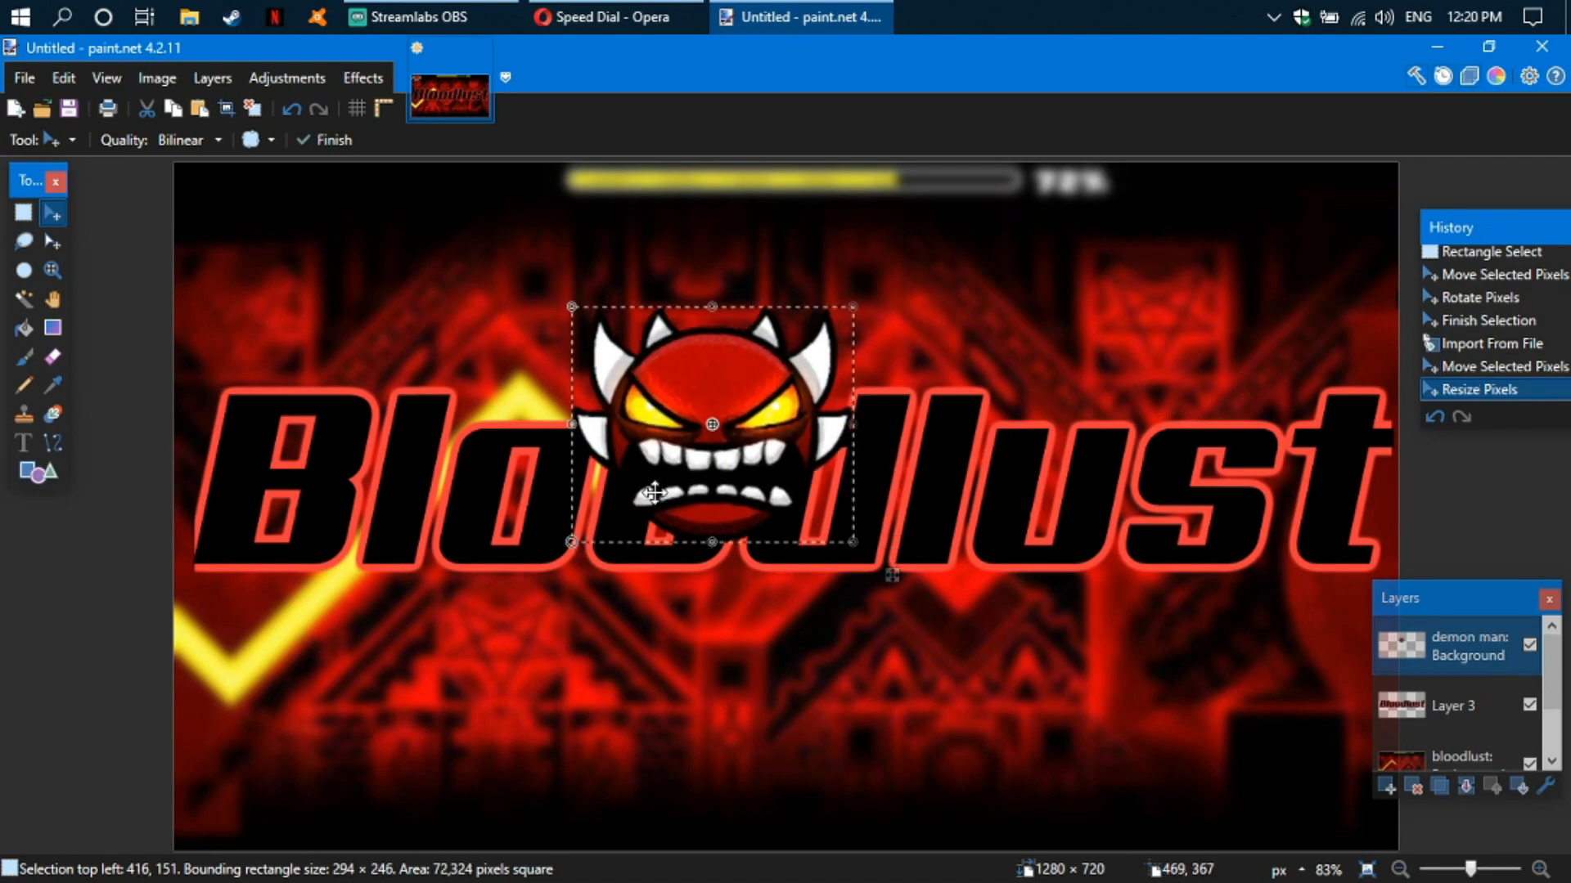
{"action": "left_click_drag", "start_coordinate": [732, 460], "coordinate": [752, 426]}
{"action": "left_click_drag", "start_coordinate": [652, 509], "coordinate": [610, 548]}
{"action": "left_click_drag", "start_coordinate": [754, 491], "coordinate": [777, 476]}
- Put the demon face layer beneath the title layer, enlarge the face to about 362 × 322 pixels and center it behind the text
{"action": "left_click_drag", "start_coordinate": [1447, 648], "coordinate": [1460, 697]}
{"action": "left_click_drag", "start_coordinate": [869, 361], "coordinate": [803, 354]}
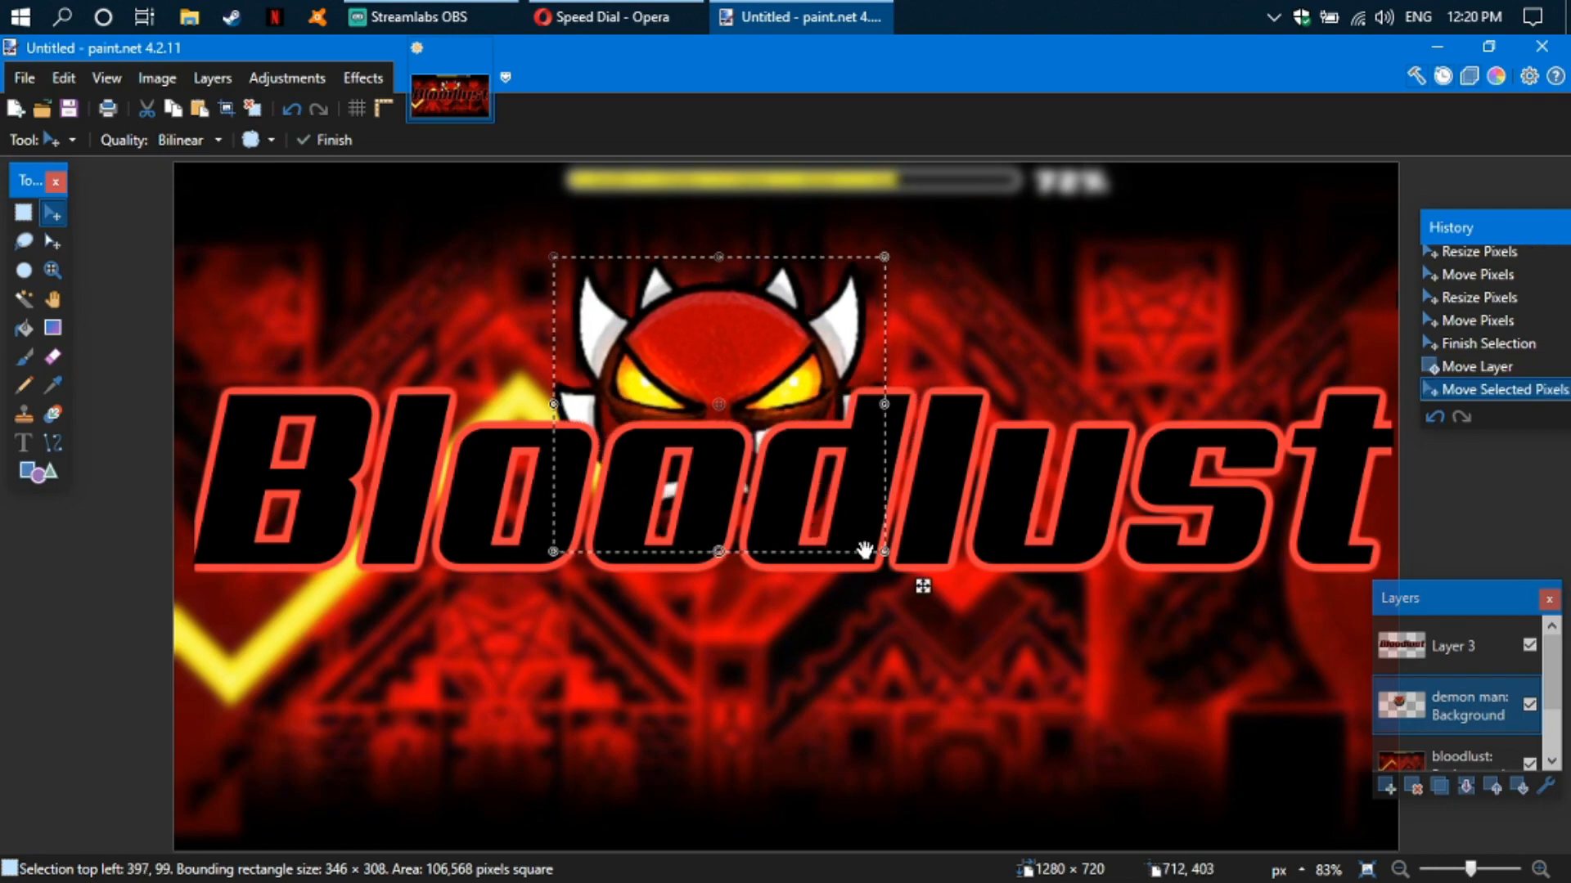
{"action": "left_click_drag", "start_coordinate": [885, 561], "coordinate": [940, 607]}
{"action": "left_click_drag", "start_coordinate": [796, 396], "coordinate": [832, 385]}
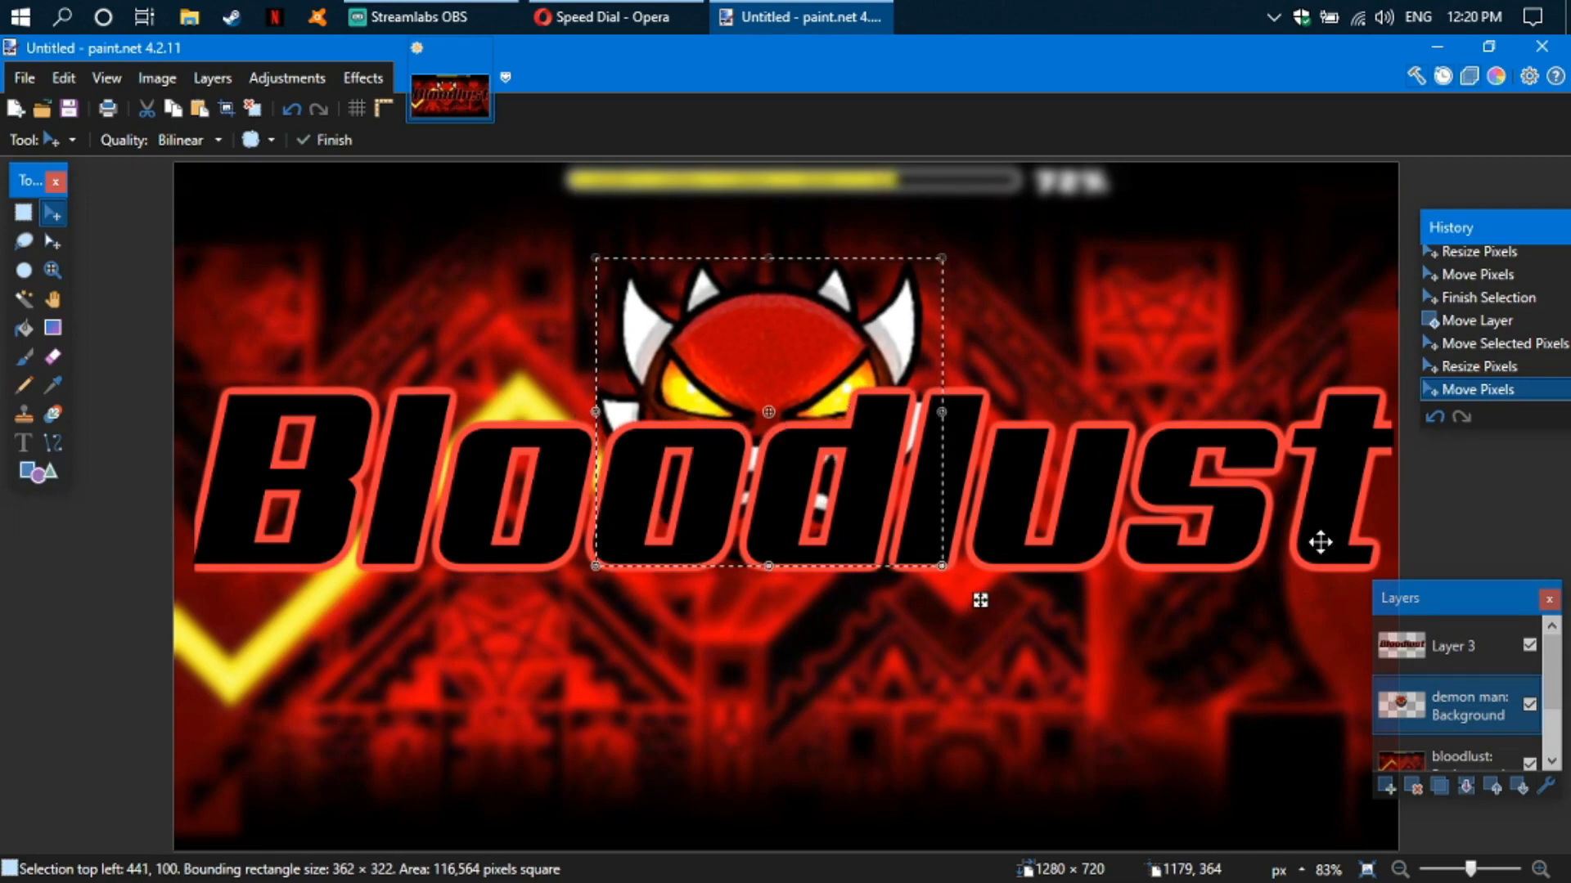
- Select the demon's red forehead with the Magic Wand at 50% tolerance and look for a recoloring effect
{"action": "left_click", "coordinate": [24, 299]}
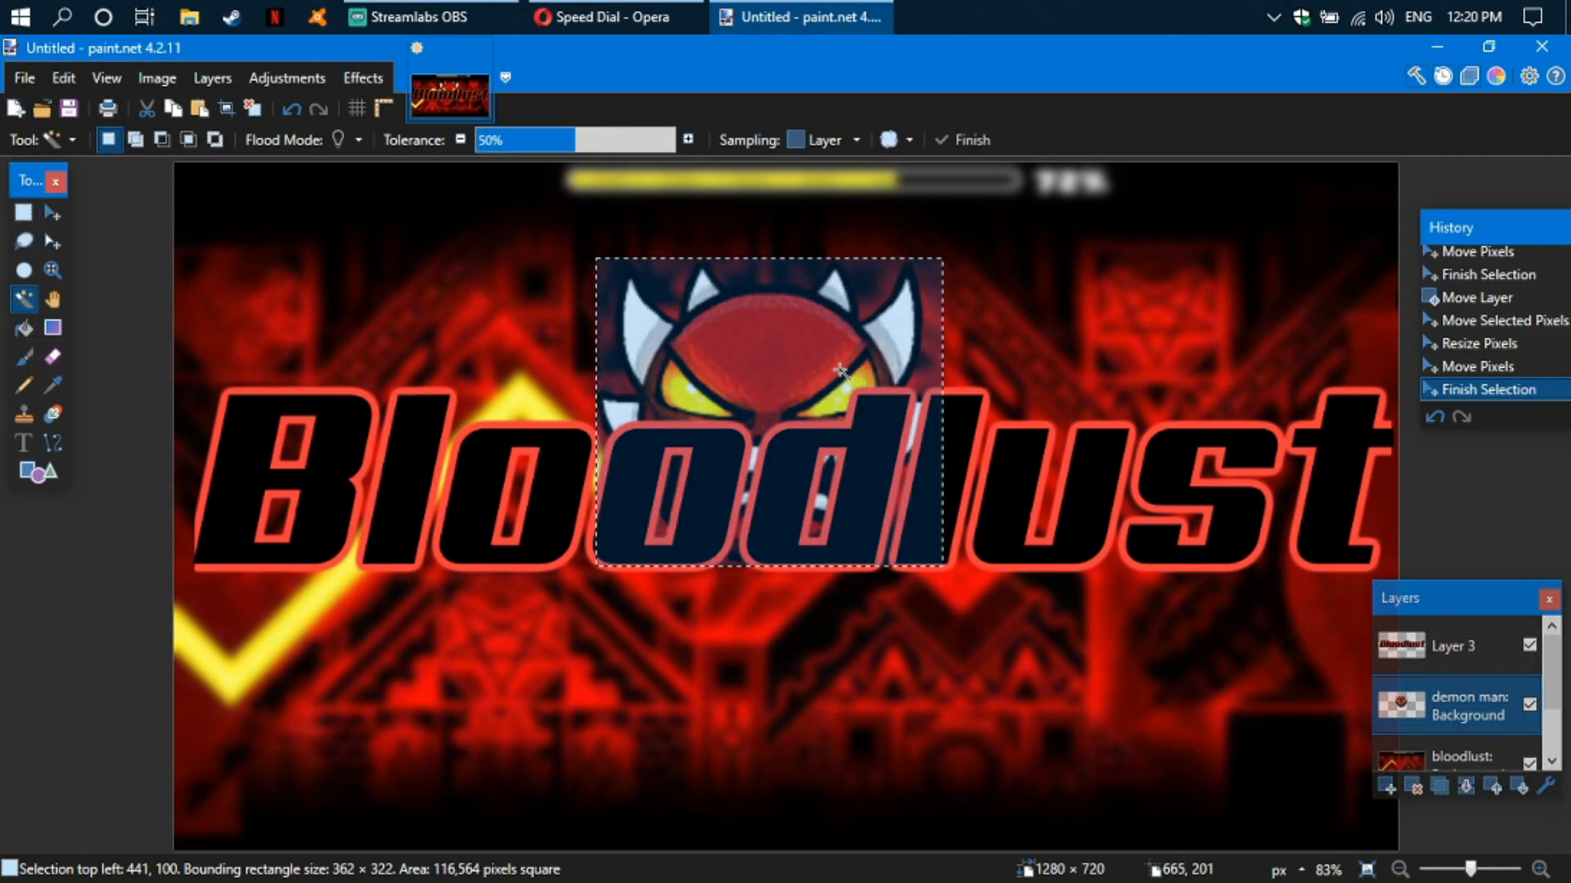
{"action": "left_click", "coordinate": [841, 372]}
{"action": "left_click", "coordinate": [363, 77]}
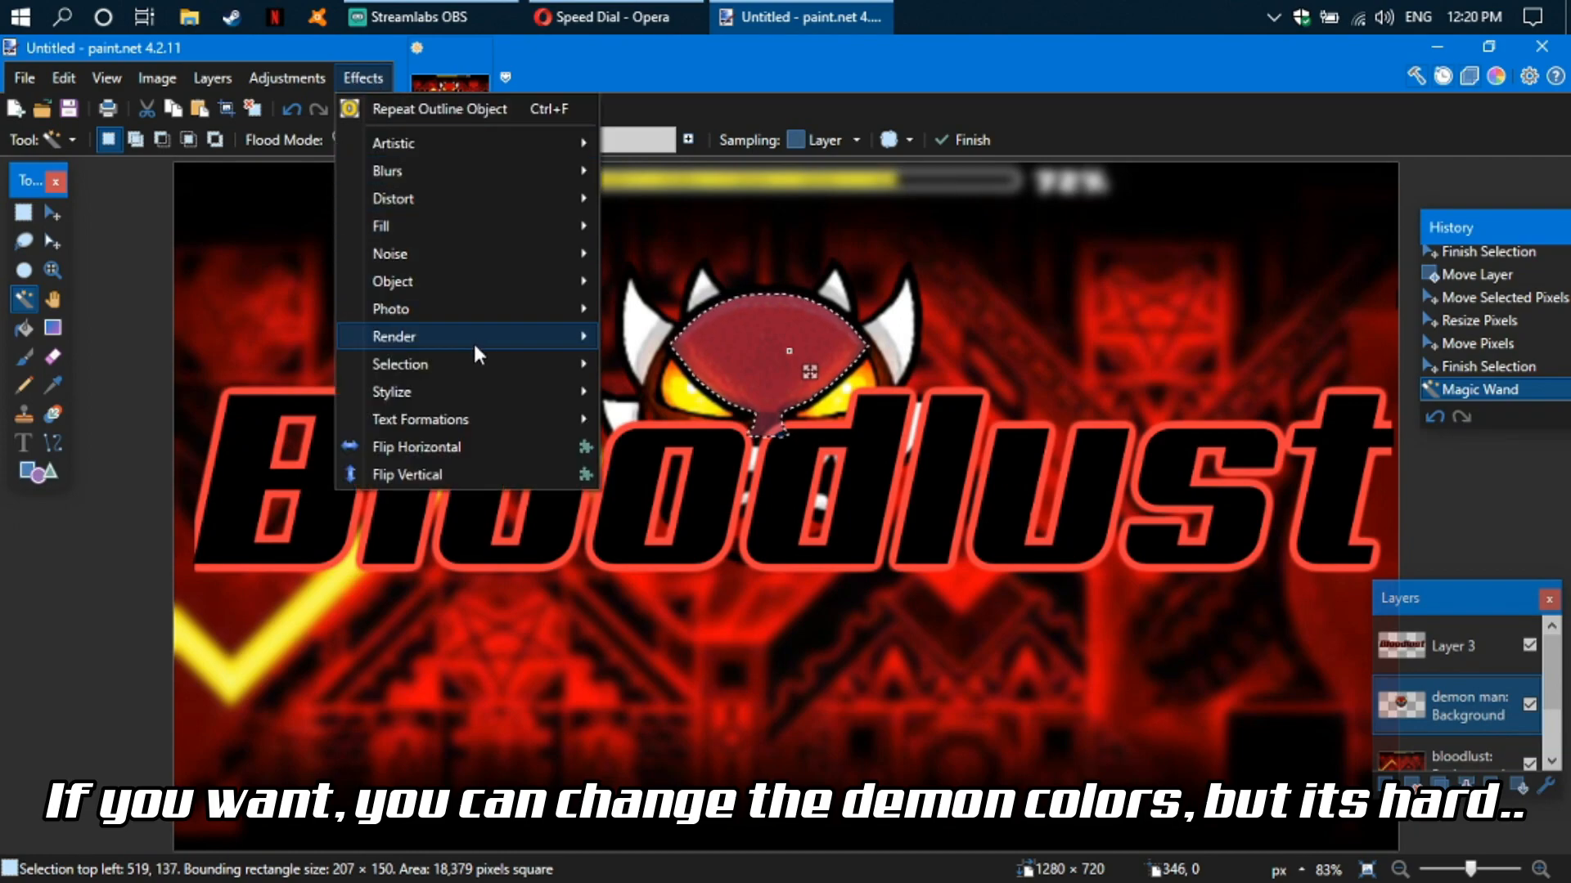
{"action": "mouse_move", "coordinate": [479, 337]}
{"action": "left_click", "coordinate": [682, 468]}
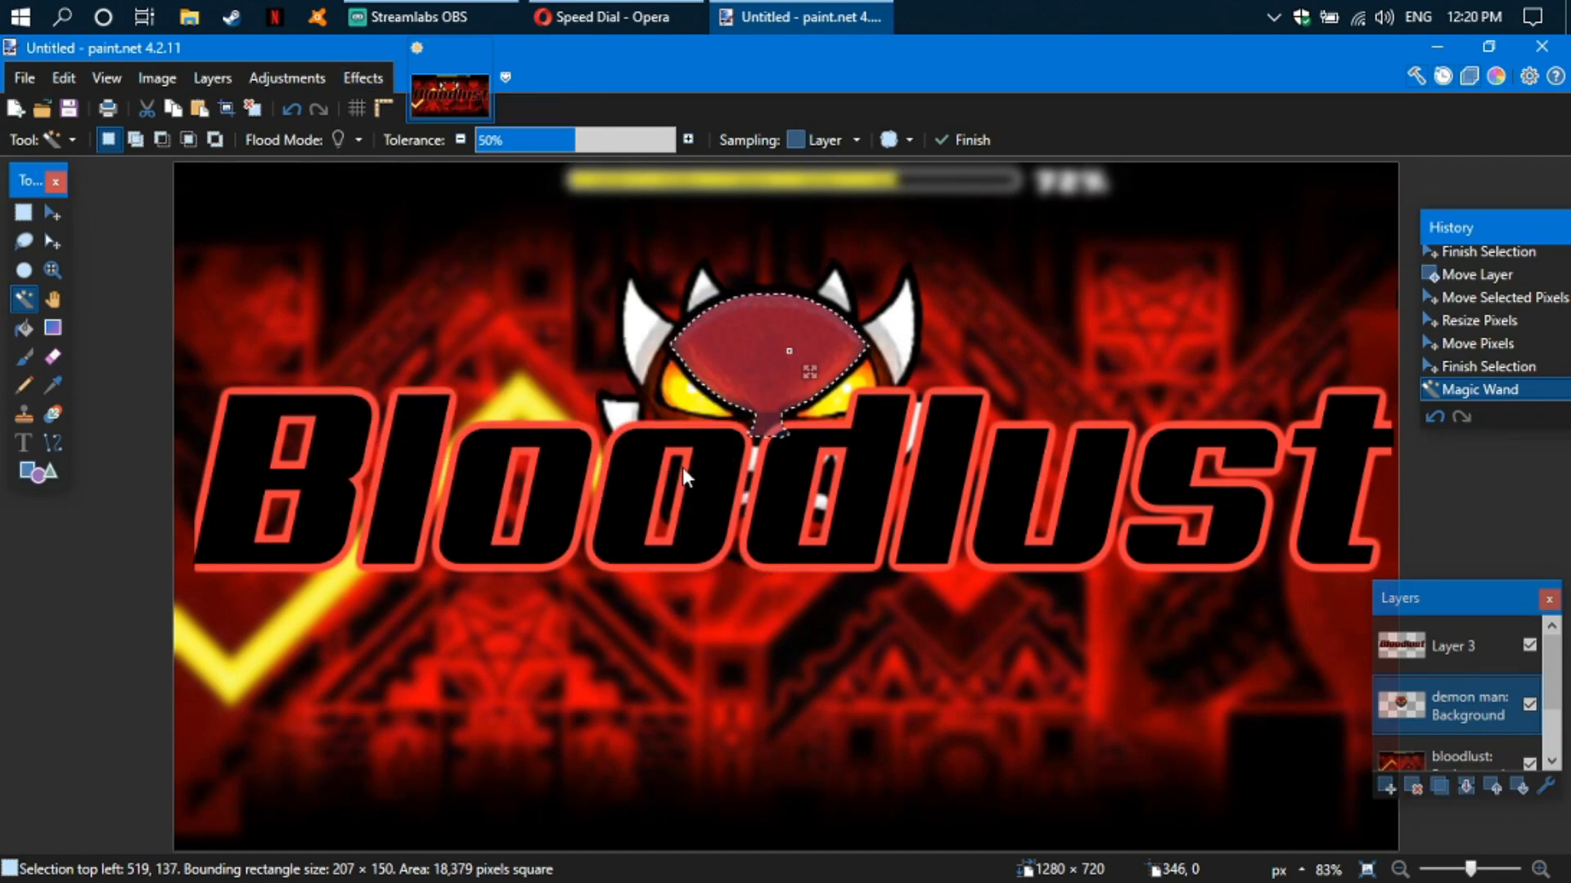
{"action": "left_click_drag", "start_coordinate": [710, 228], "coordinate": [285, 205]}
{"action": "left_click_drag", "start_coordinate": [301, 313], "coordinate": [355, 305]}
{"action": "left_click_drag", "start_coordinate": [301, 451], "coordinate": [345, 448]}
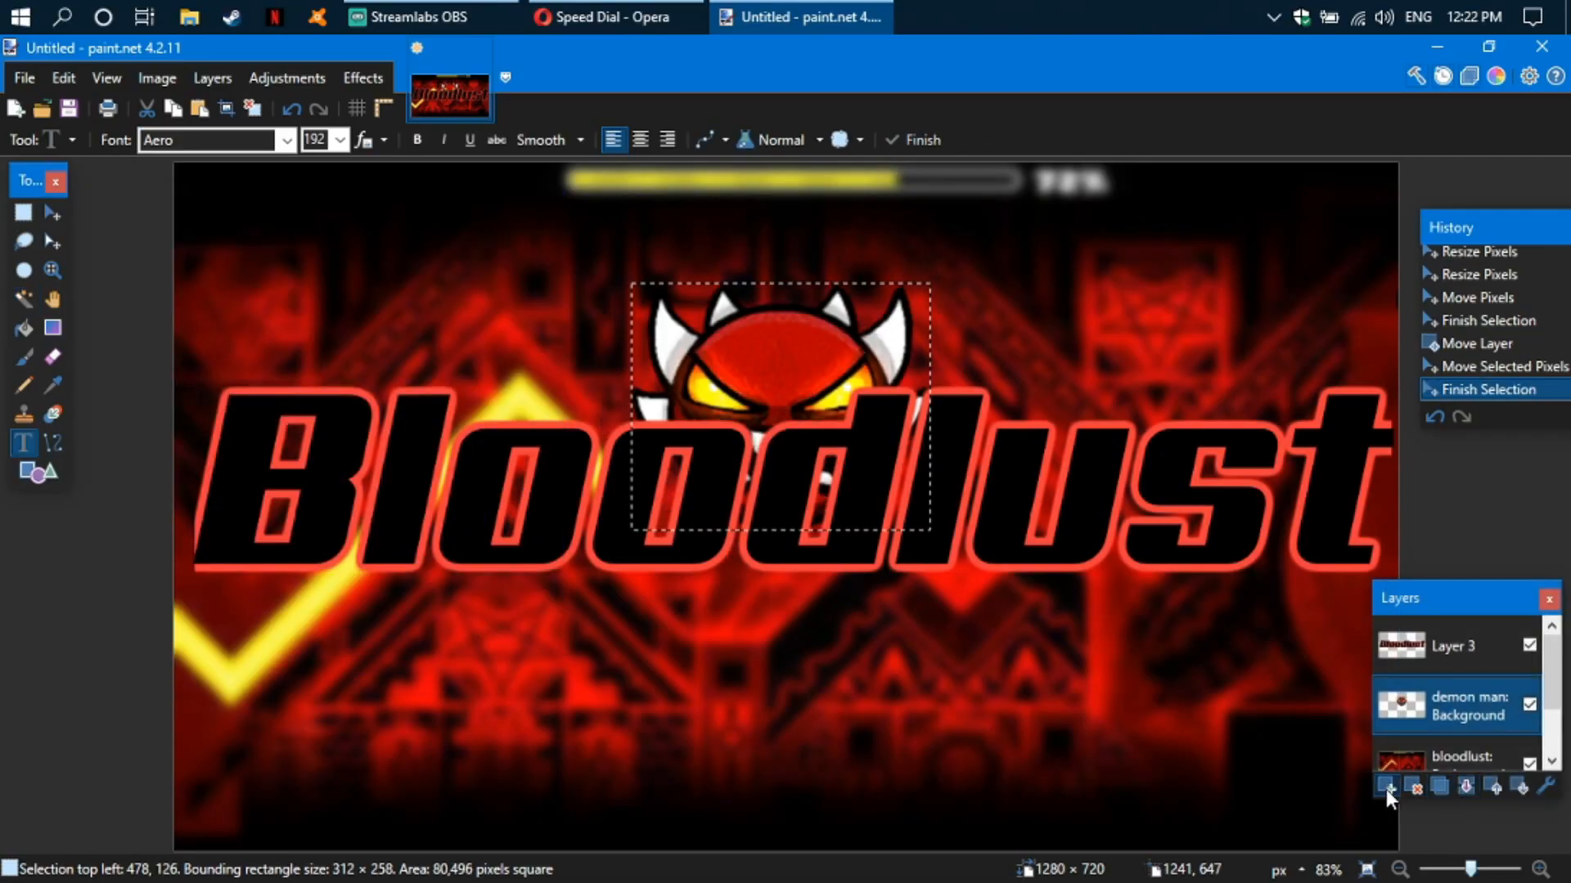
- Add a new layer and start the text "Kn" below the title in the Another Danger Slanted - Demo font at size 192
{"action": "left_click", "coordinate": [1388, 787]}
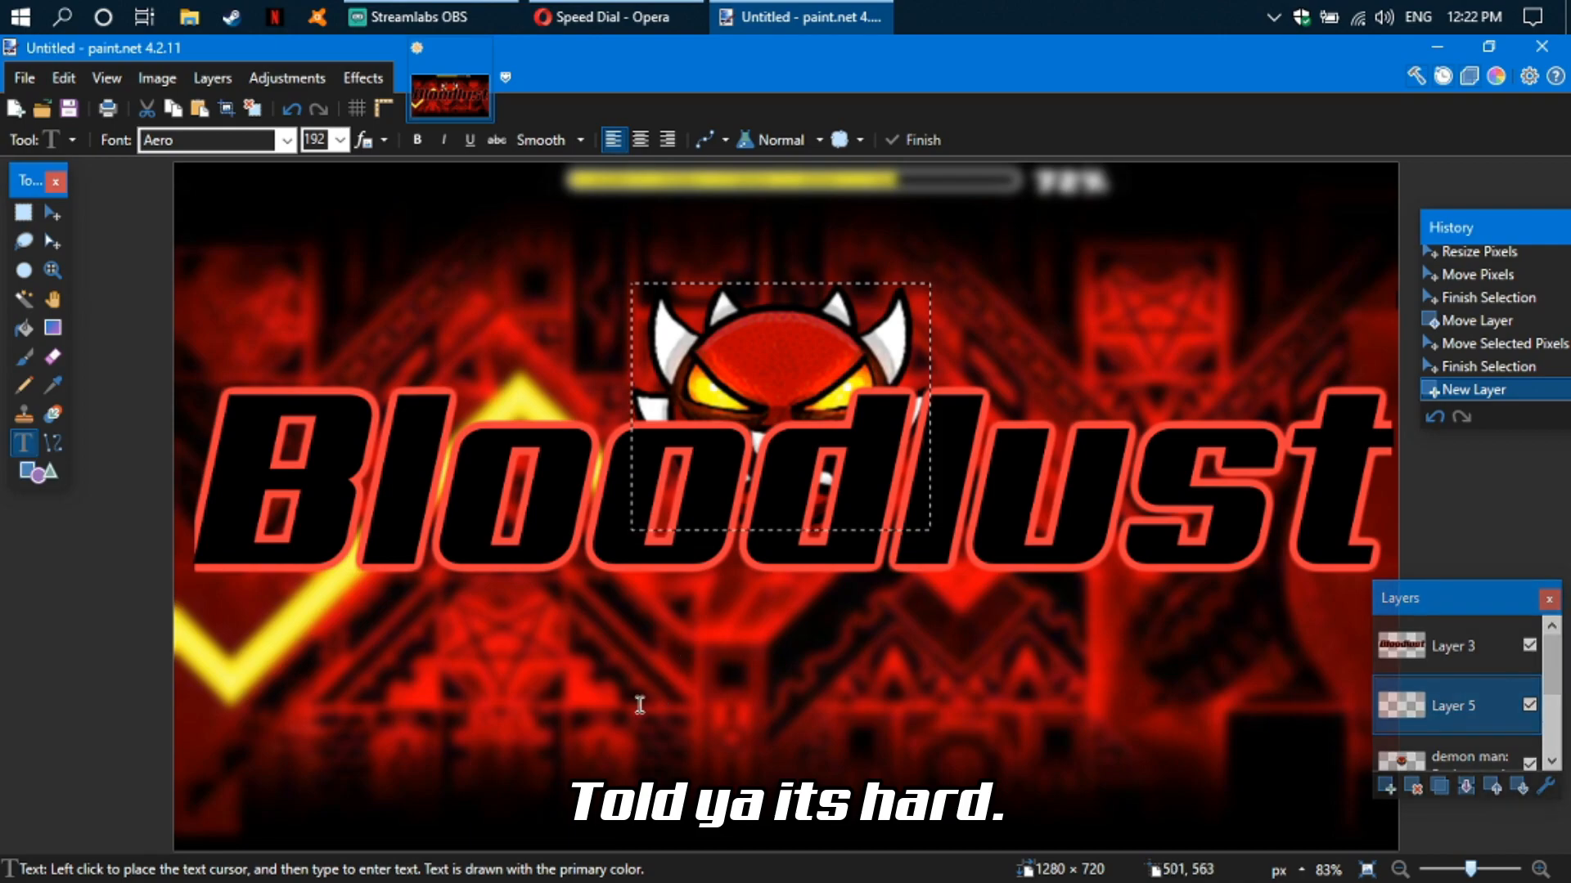
{"action": "left_click", "coordinate": [557, 722]}
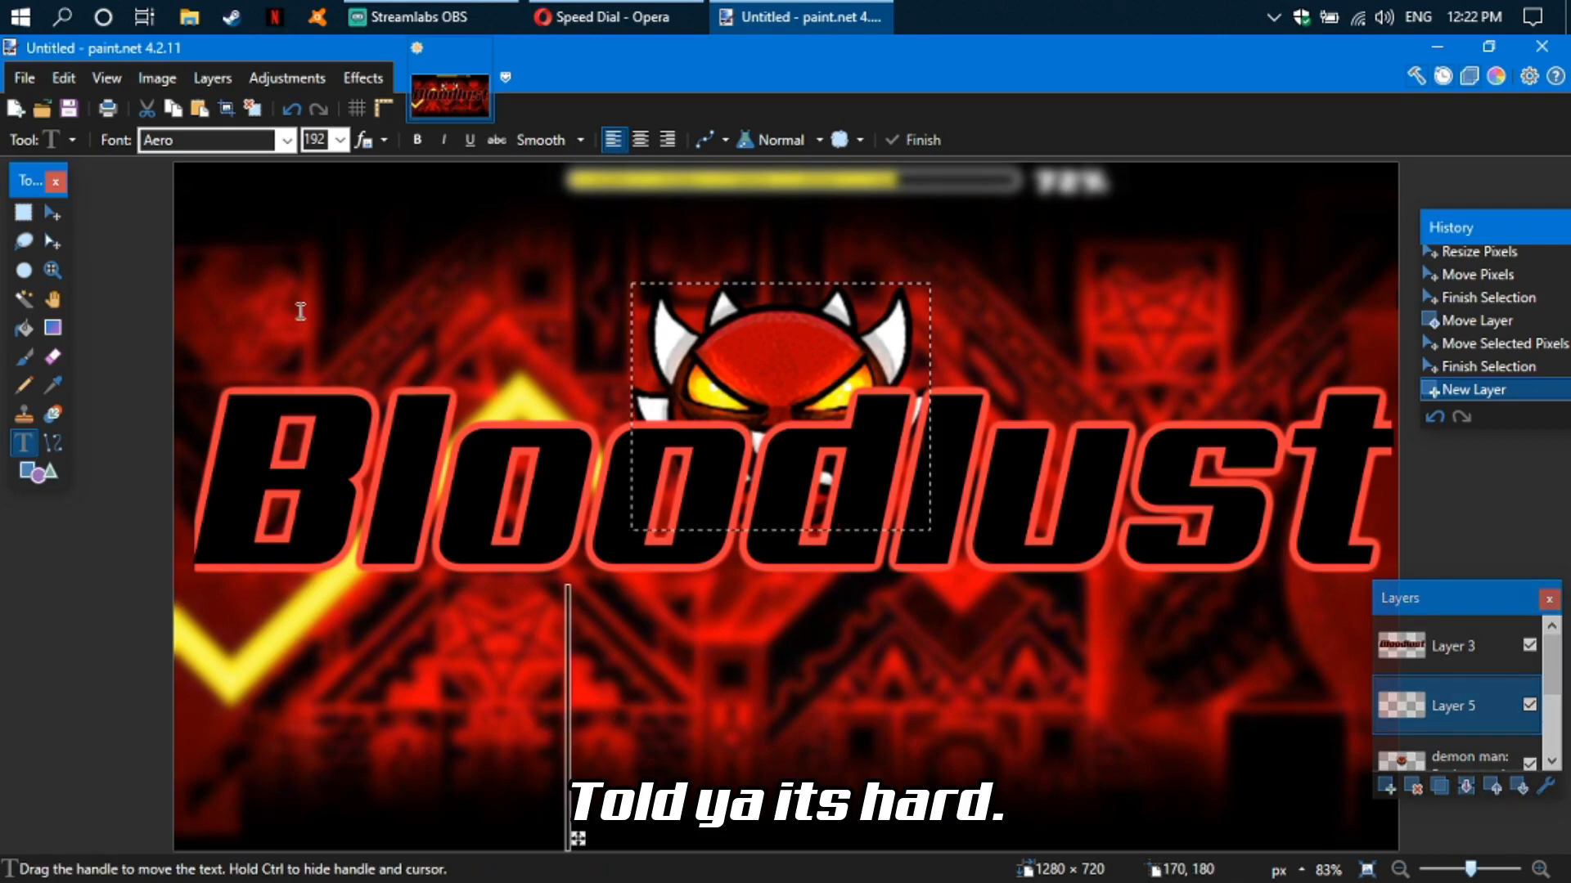
{"action": "left_click", "coordinate": [288, 142]}
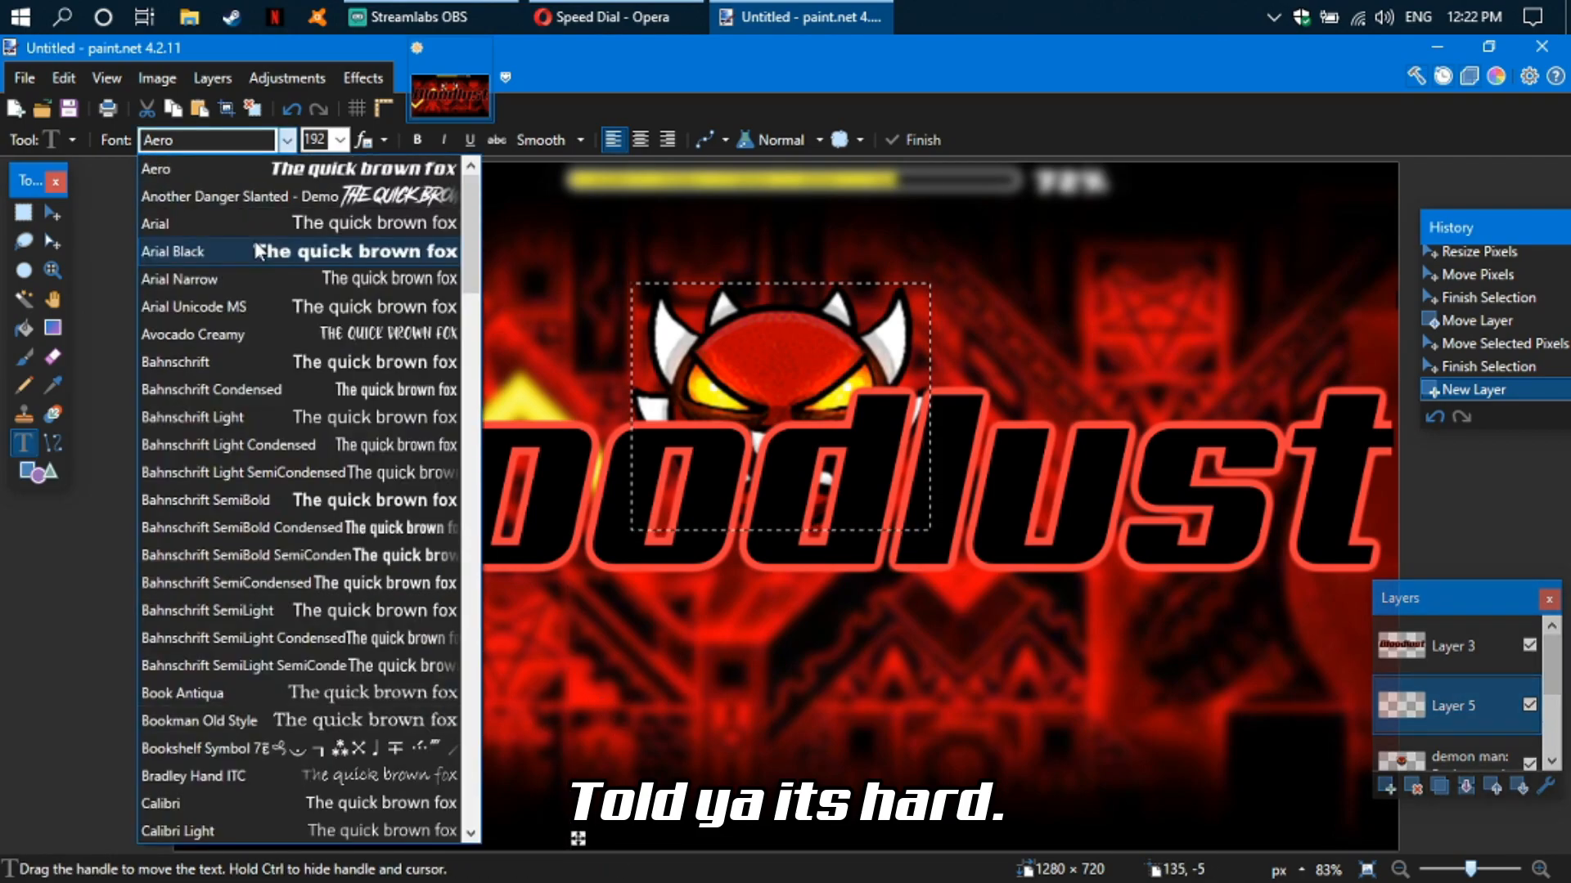
{"action": "left_click", "coordinate": [275, 194]}
{"action": "type", "text": "Kn"}
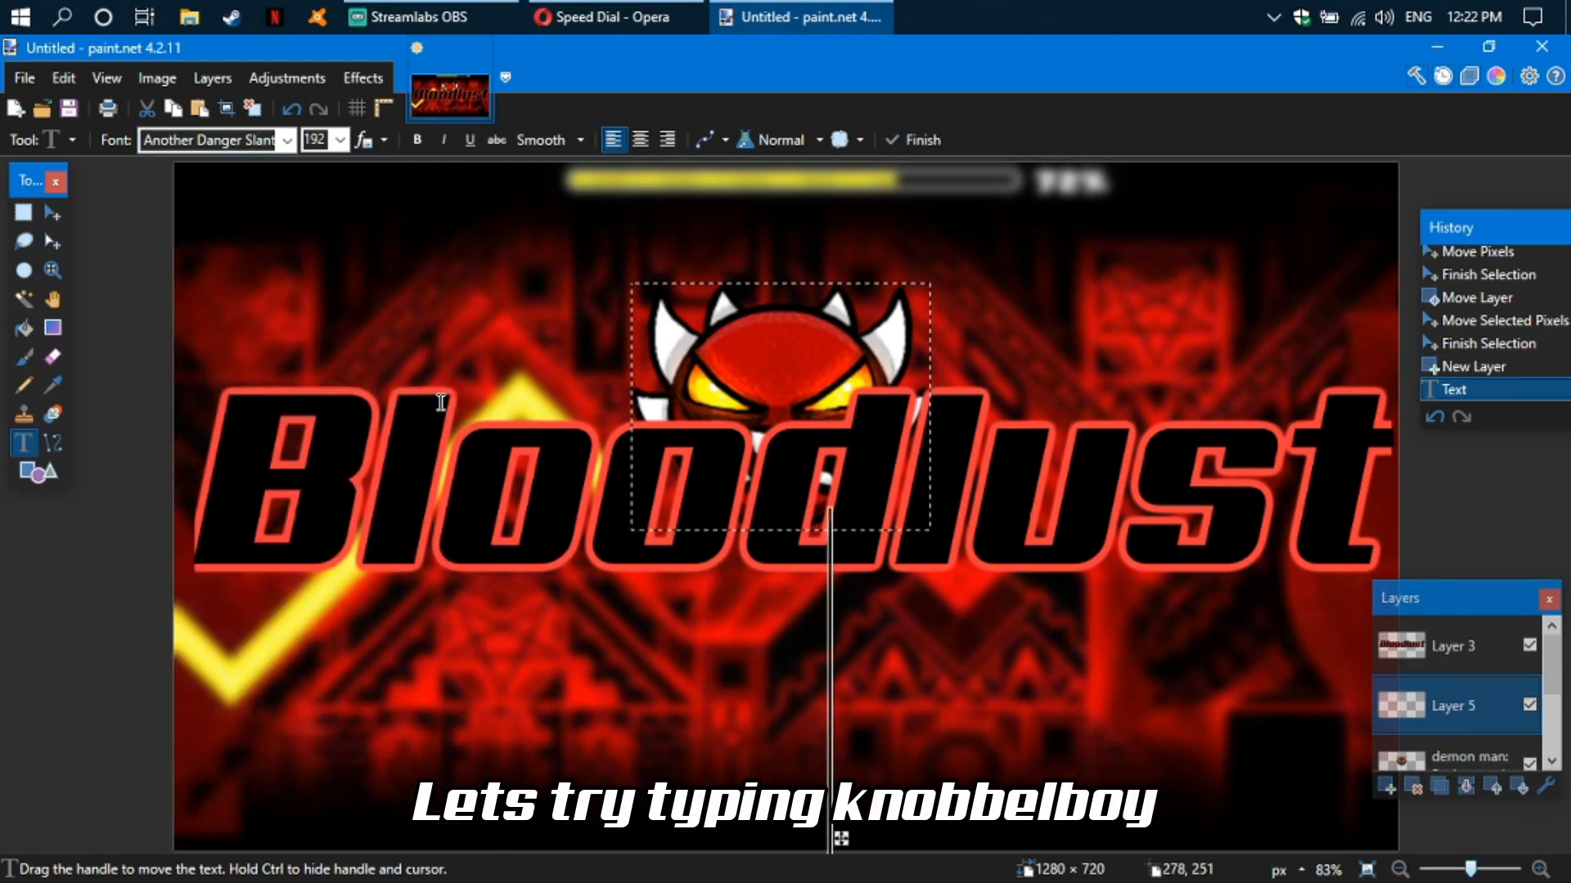
- Try the text "KNOBBE" at size 192 below the Bloodlust title and erase it
{"action": "left_click_drag", "start_coordinate": [842, 839], "coordinate": [711, 822]}
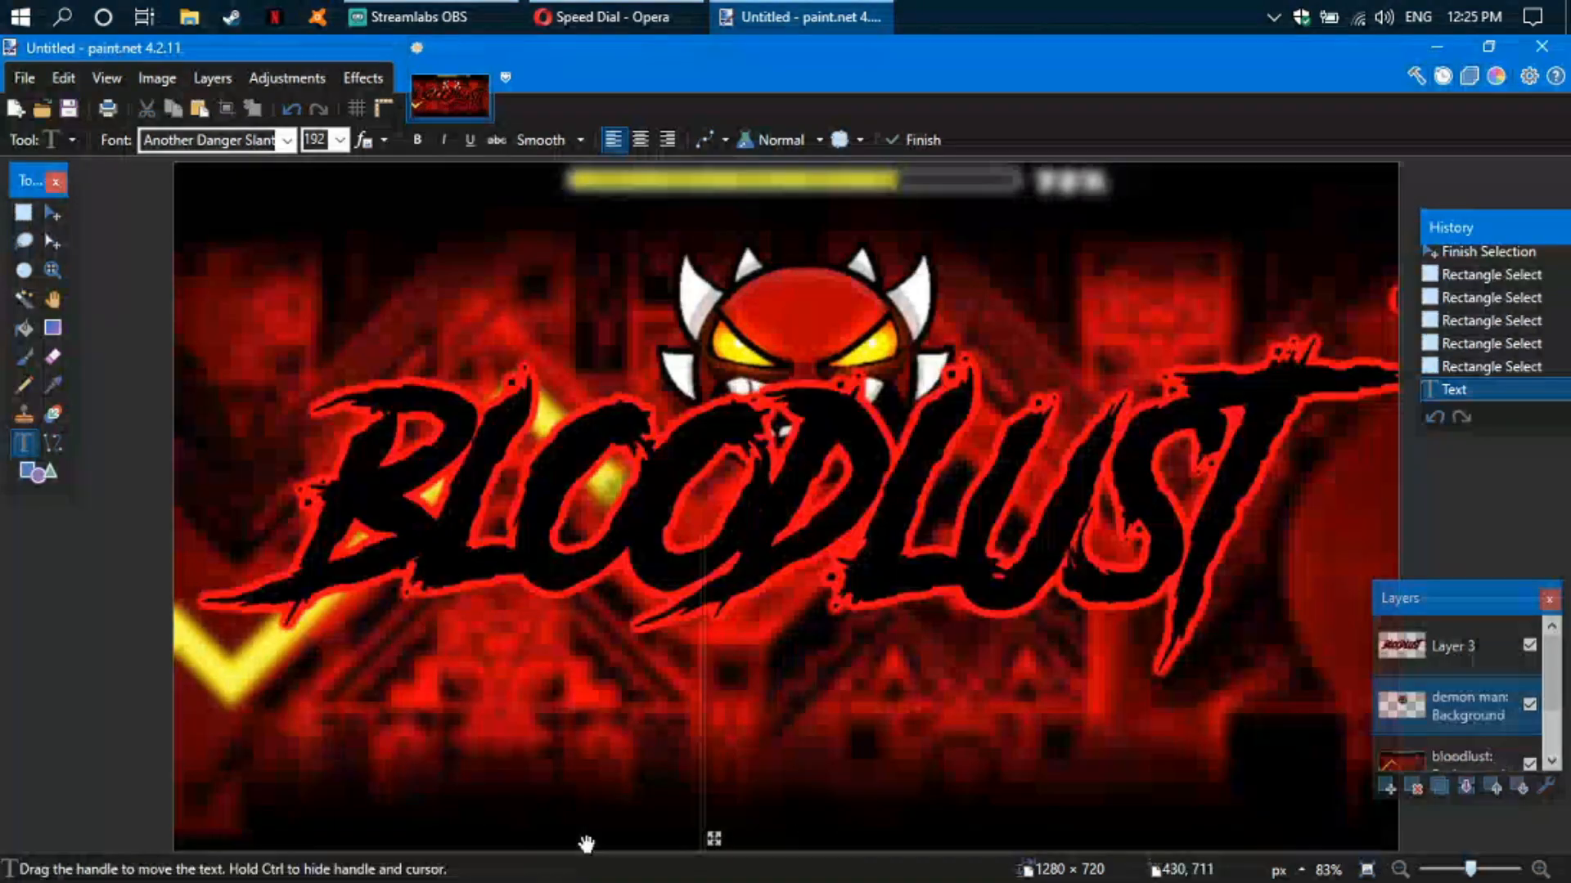
{"action": "type", "text": "O"}
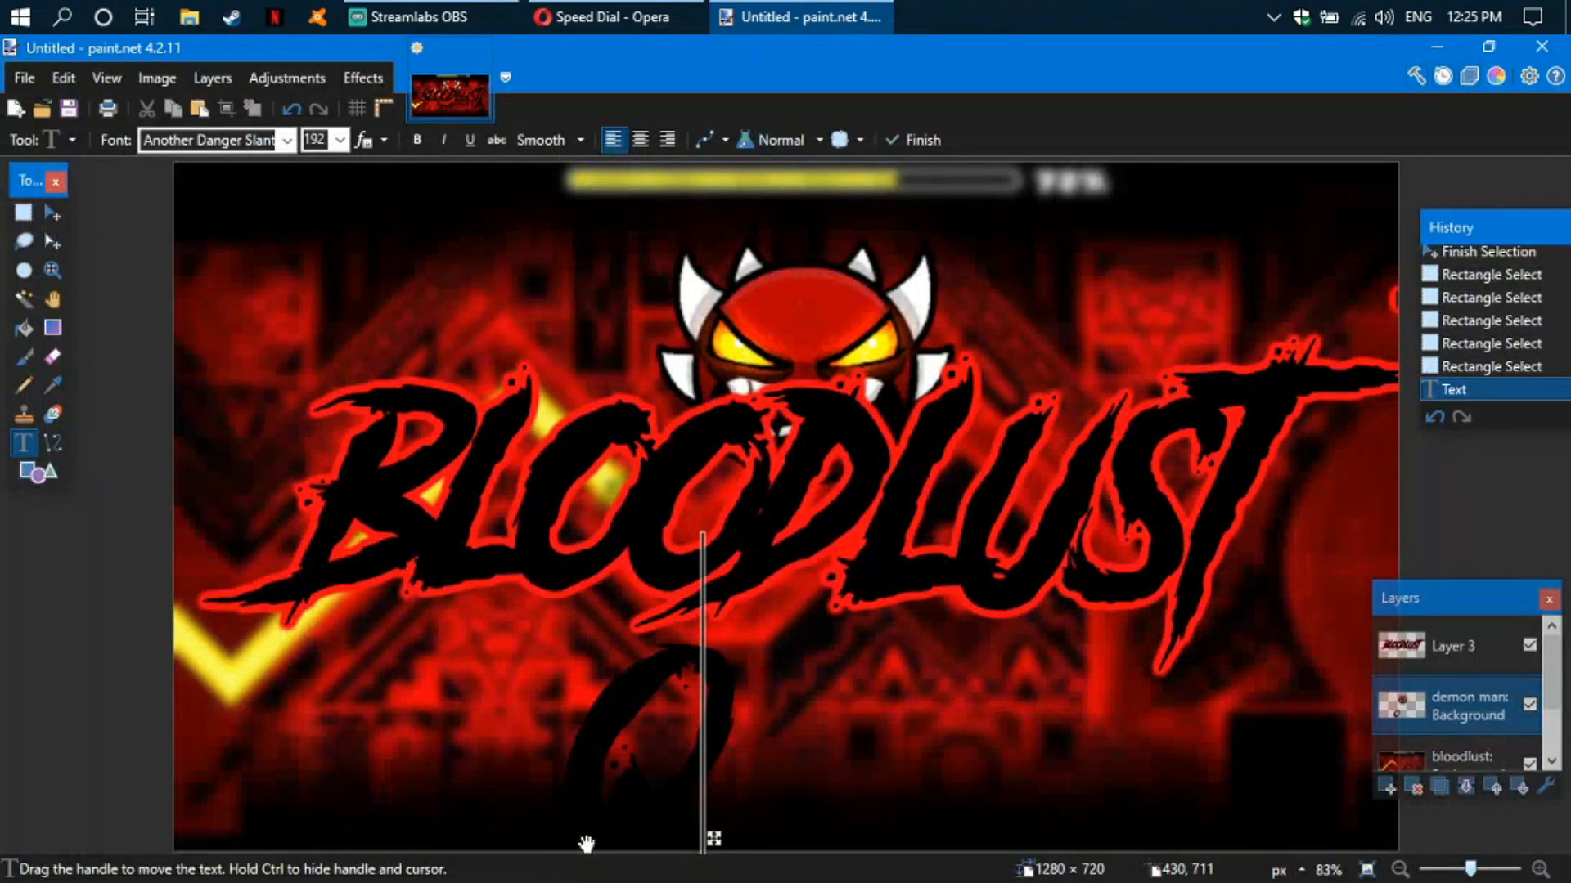
{"action": "key", "text": "BackSpace"}
{"action": "type", "text": "K"}
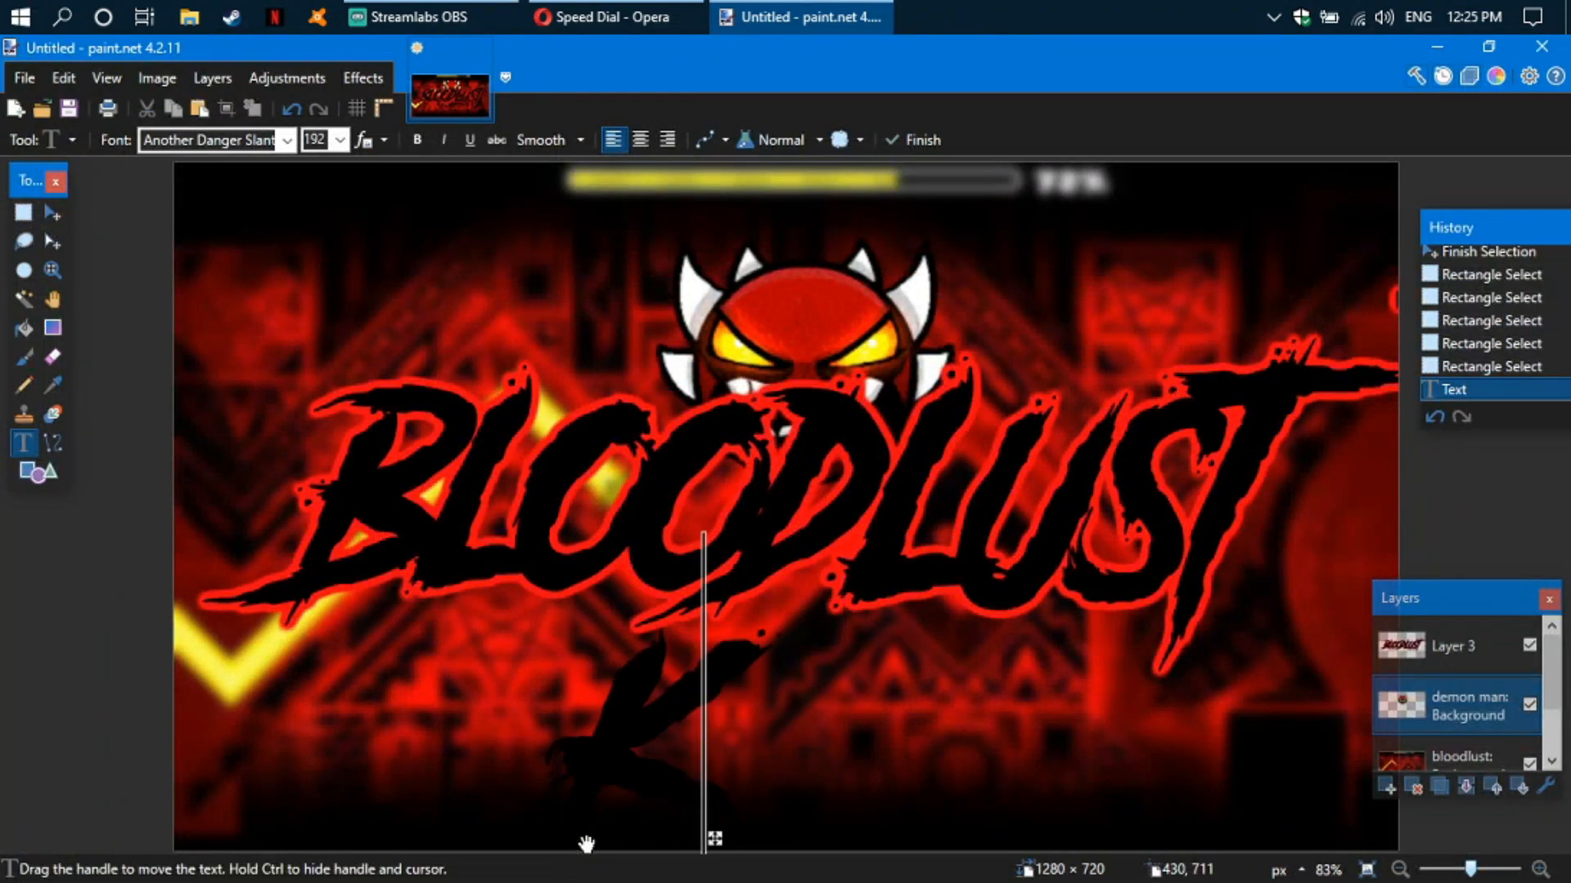
{"action": "type", "text": "NOBBE"}
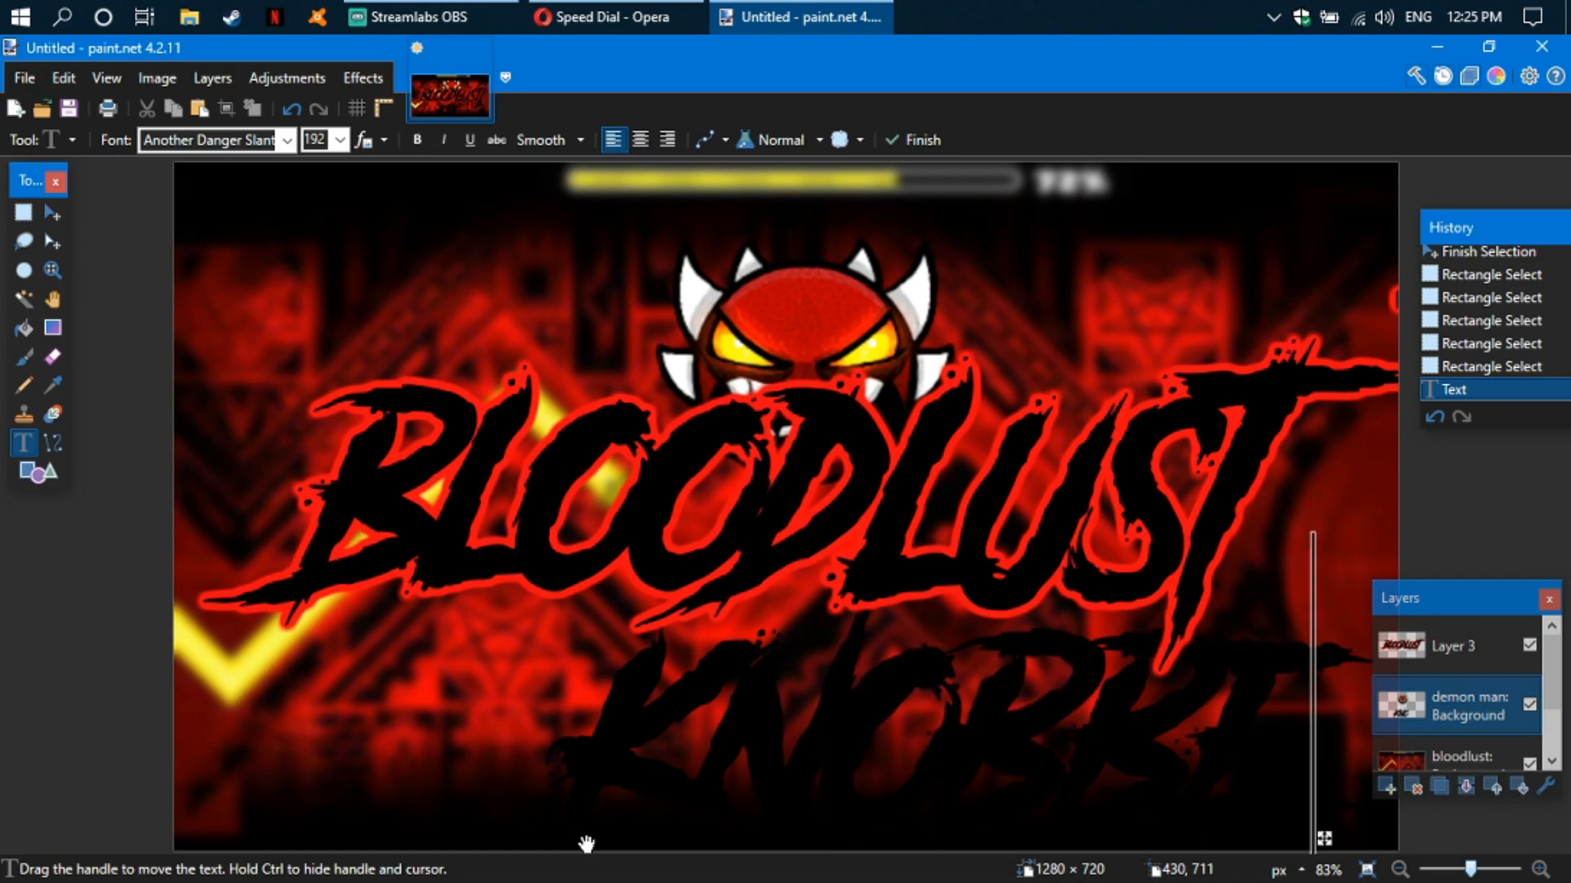
{"action": "key", "text": "BackSpace"}
{"action": "key", "text": "BackSpace"}
{"action": "key", "text": "BackSpace"}
{"action": "key", "text": "BackSpace"}
{"action": "key", "text": "BackSpace"}
{"action": "key", "text": "BackSpace"}
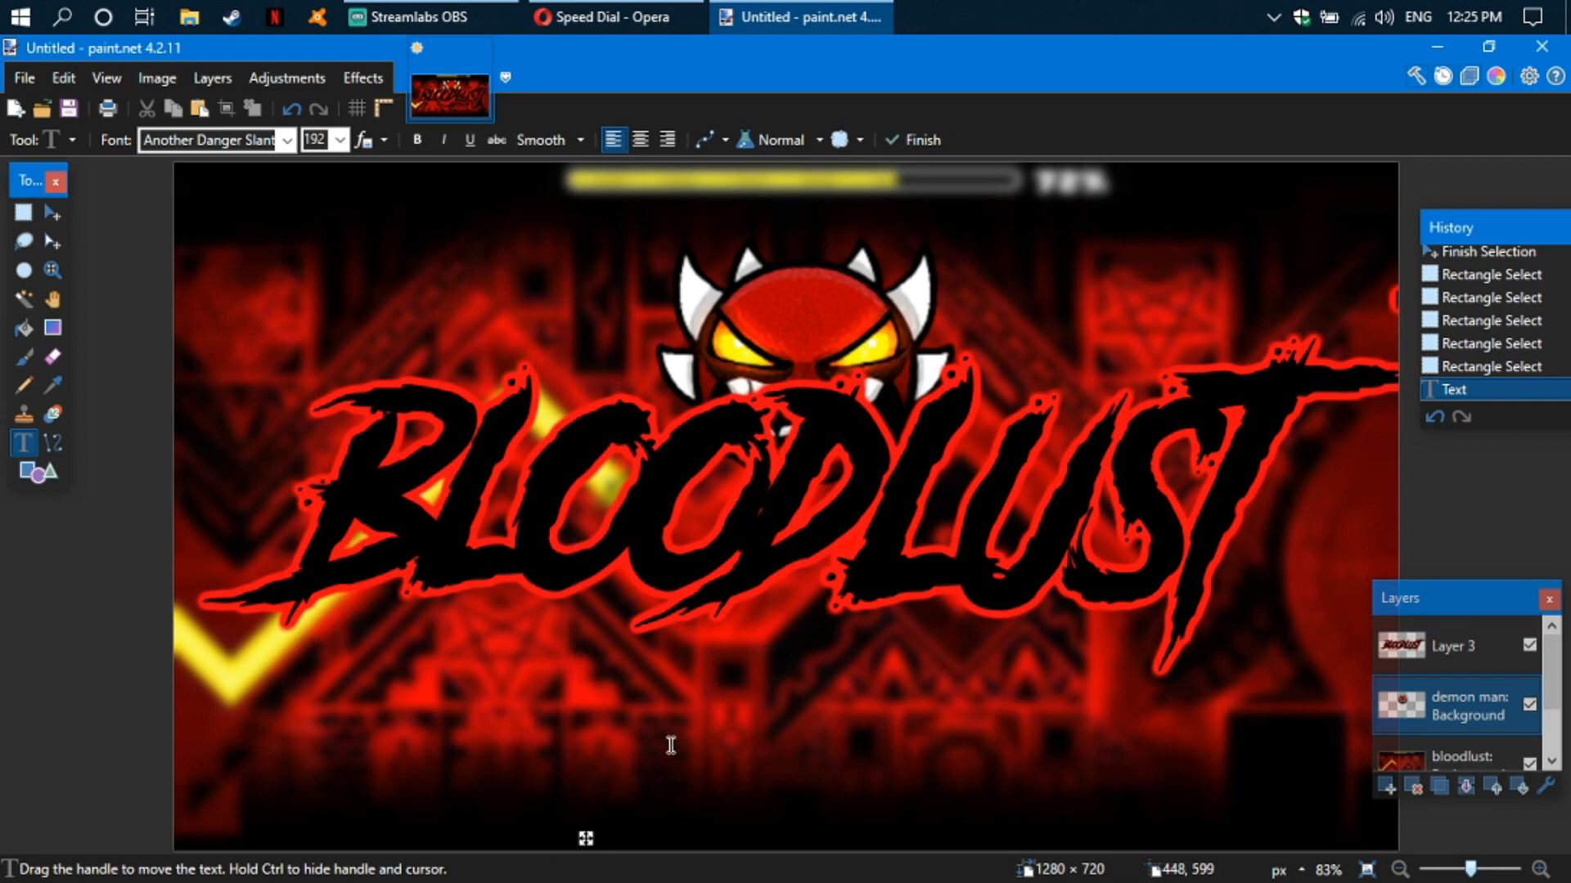
- Write "KNOBBELBOY" at font size 96 below the Bloodlust title and shift it to the horizontal middle of the canvas
{"action": "left_click_drag", "start_coordinate": [587, 842], "coordinate": [343, 844]}
{"action": "left_click", "coordinate": [340, 140]}
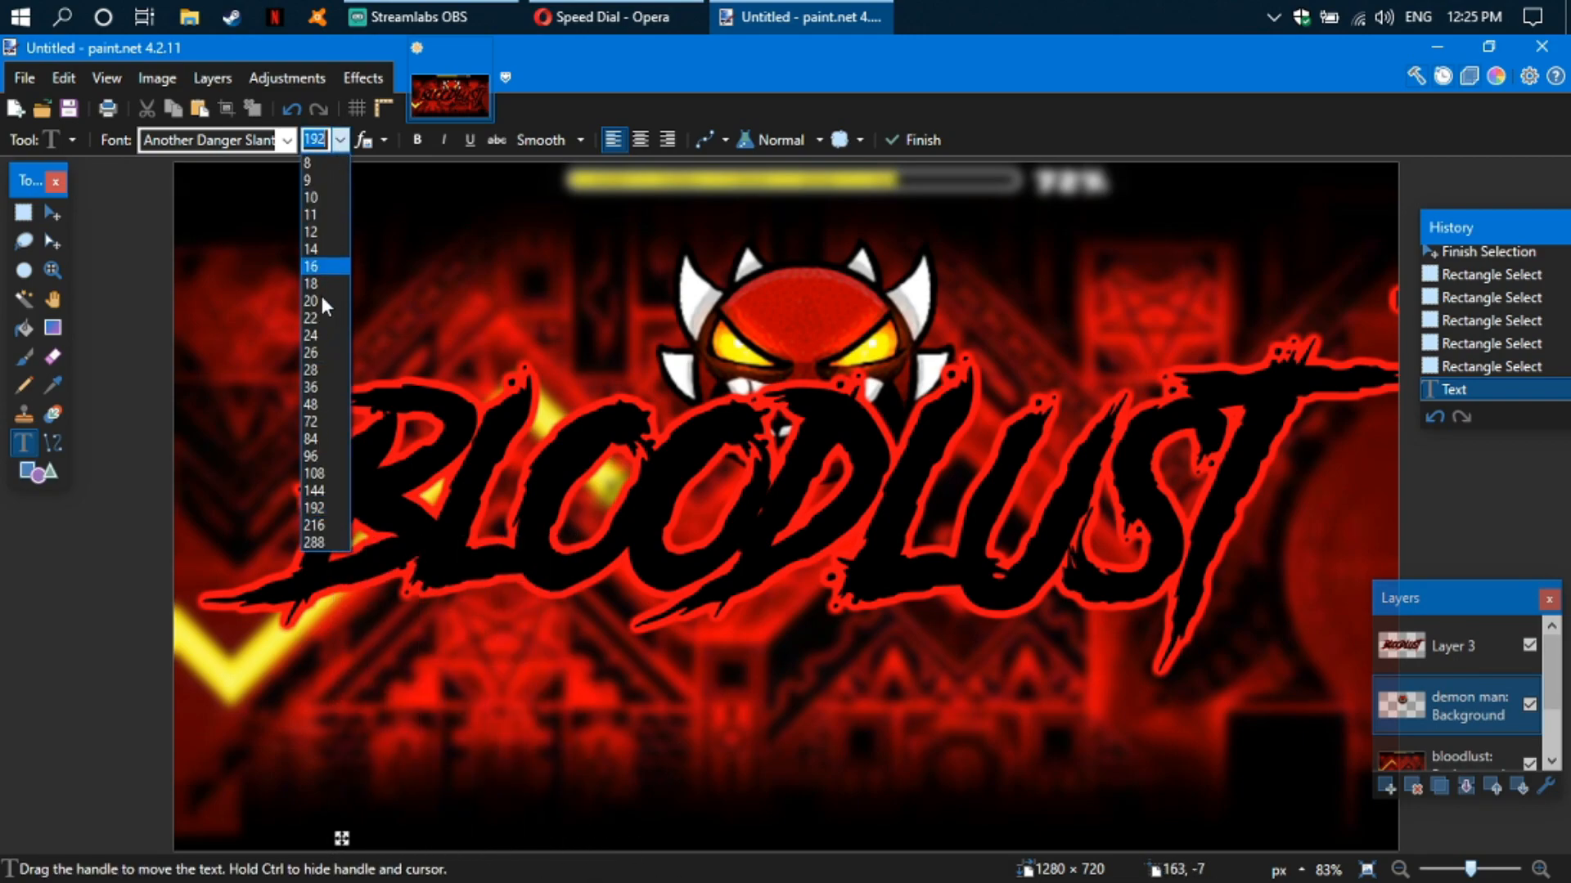
{"action": "left_click", "coordinate": [323, 457]}
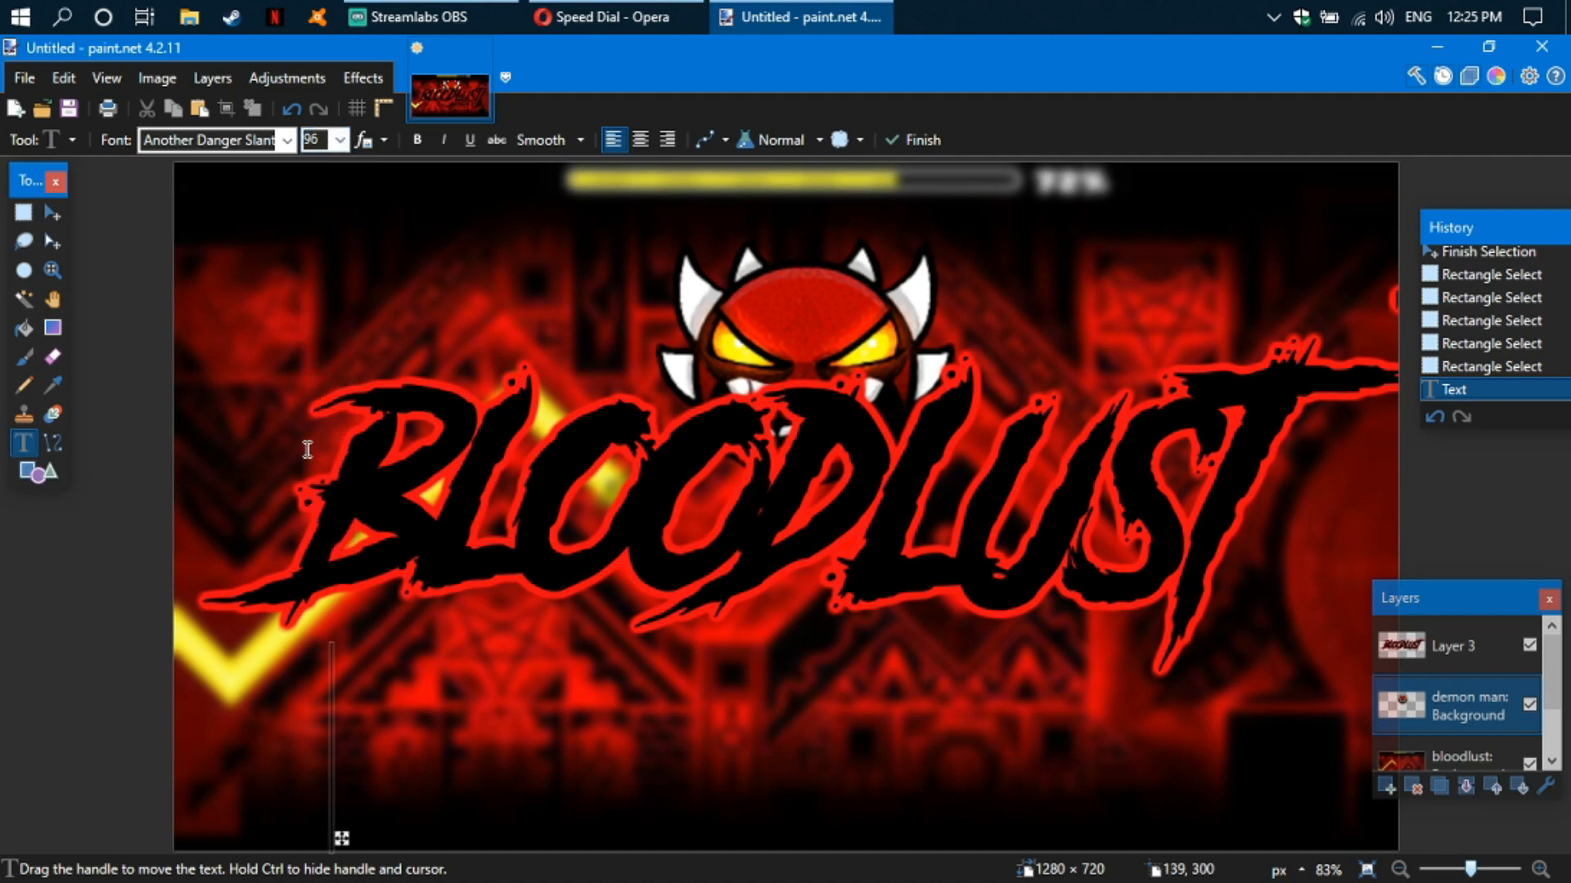
{"action": "type", "text": "KNOB"}
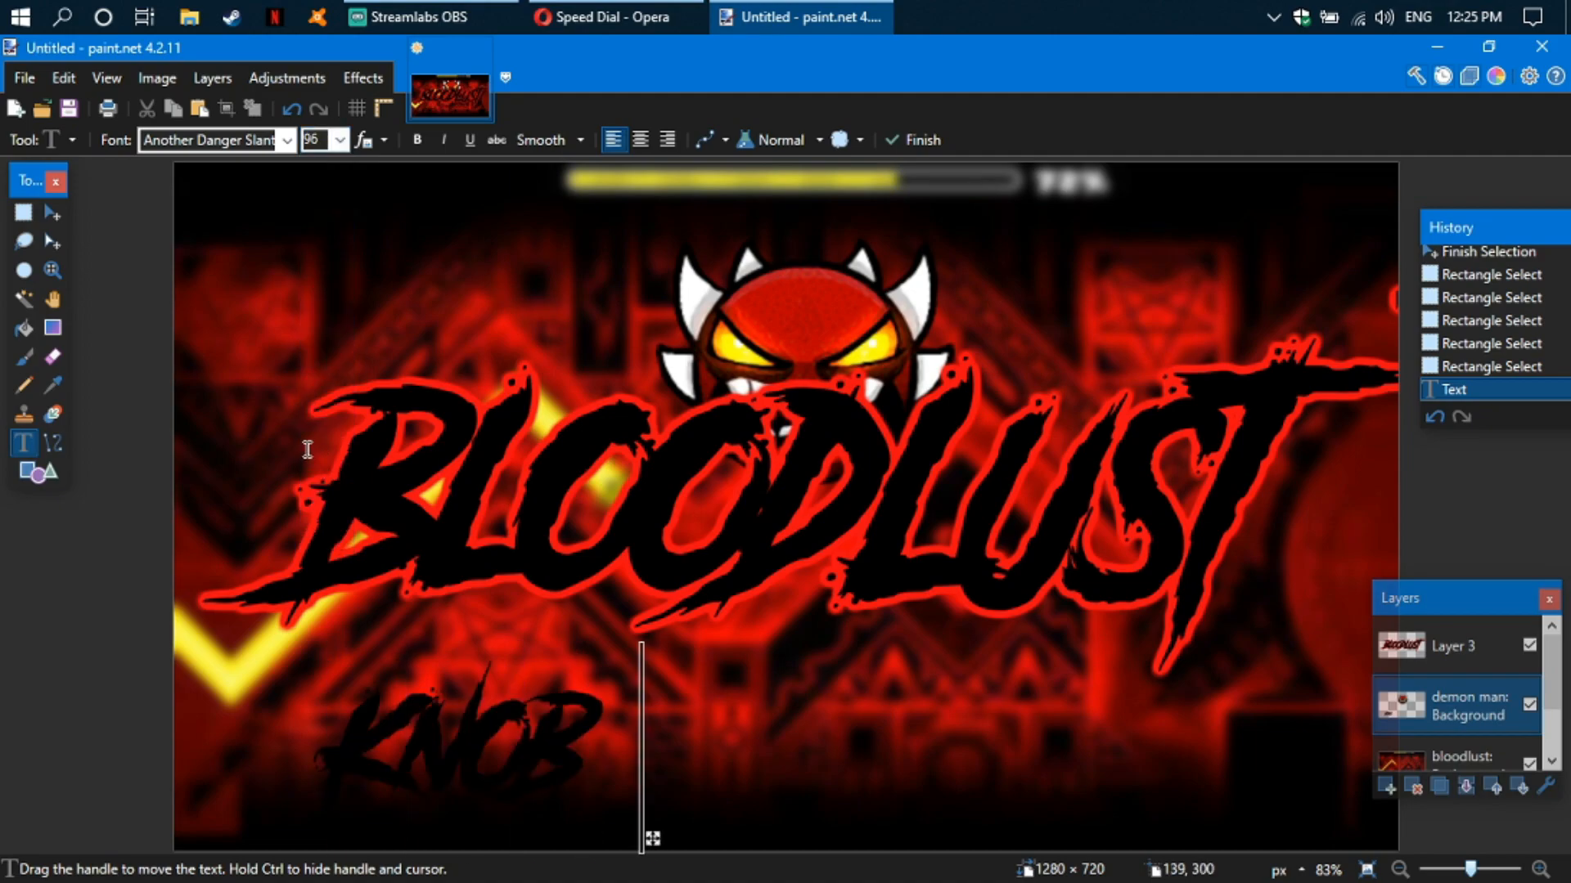
{"action": "type", "text": "BELBOY"}
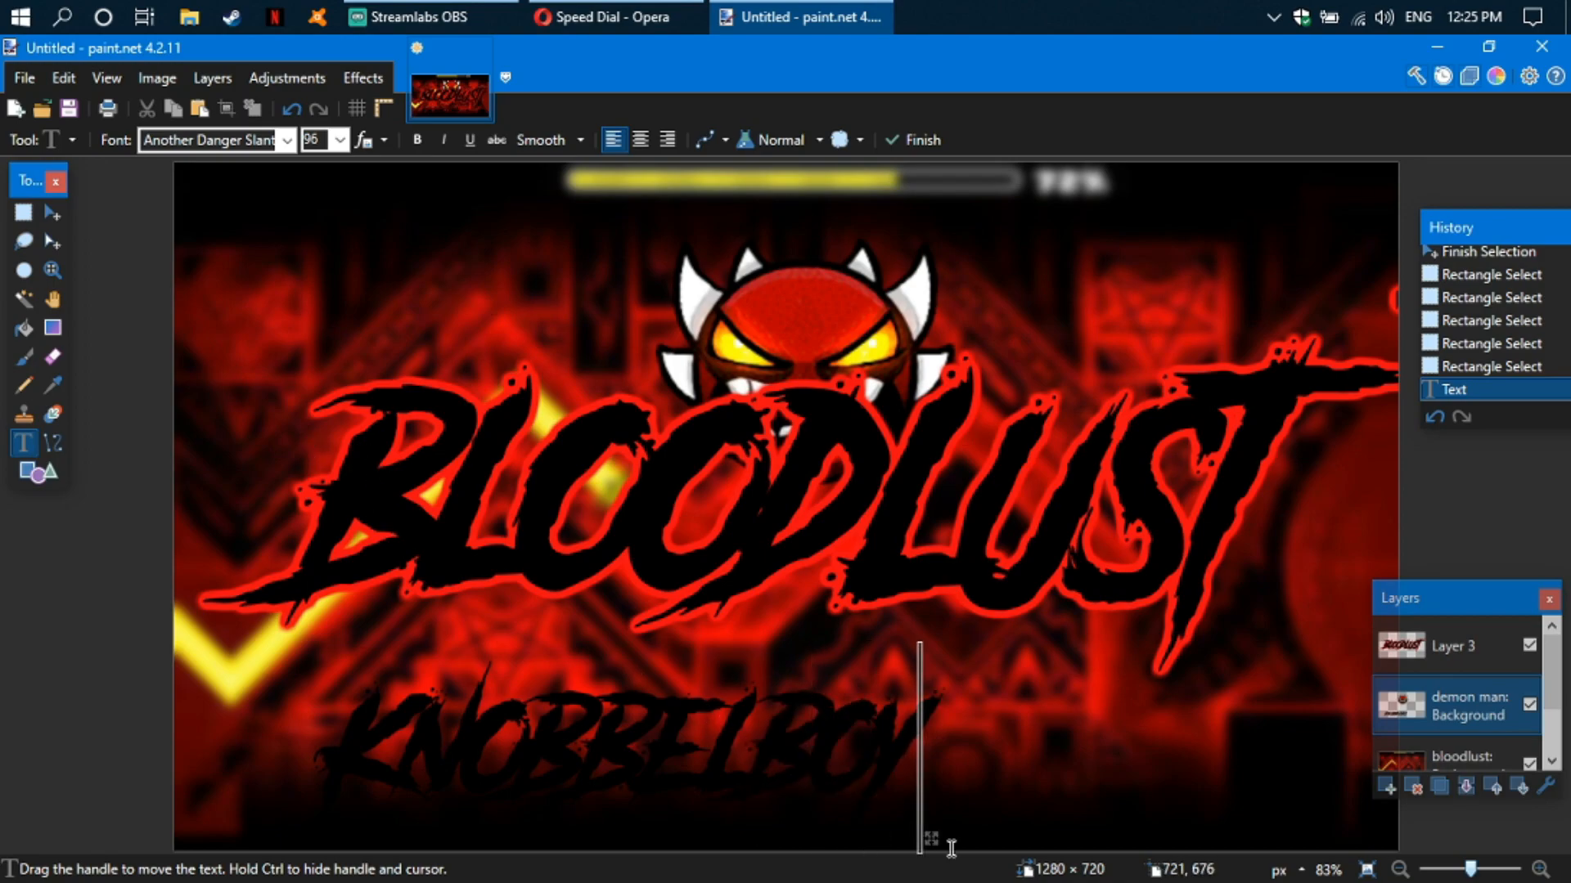
{"action": "left_click_drag", "start_coordinate": [931, 843], "coordinate": [1061, 839]}
- Select the KNOBBELBOY text with a rectangle about 726 × 217 pixels, undo the accidental selection fill and deselect
{"action": "left_click", "coordinate": [22, 212]}
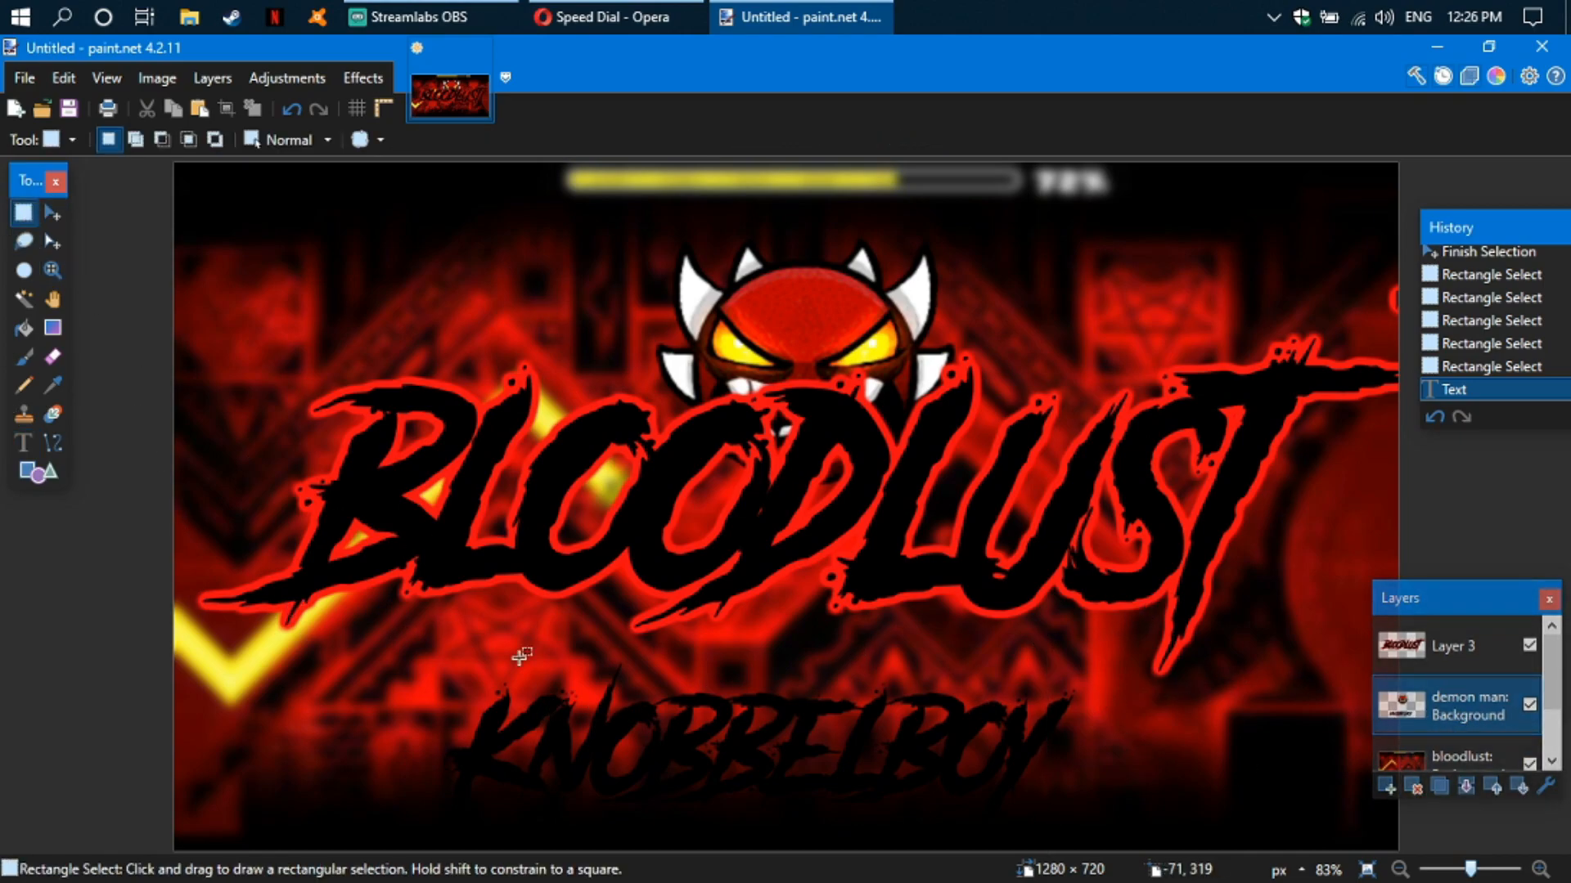
{"action": "left_click_drag", "start_coordinate": [427, 630], "coordinate": [1123, 838]}
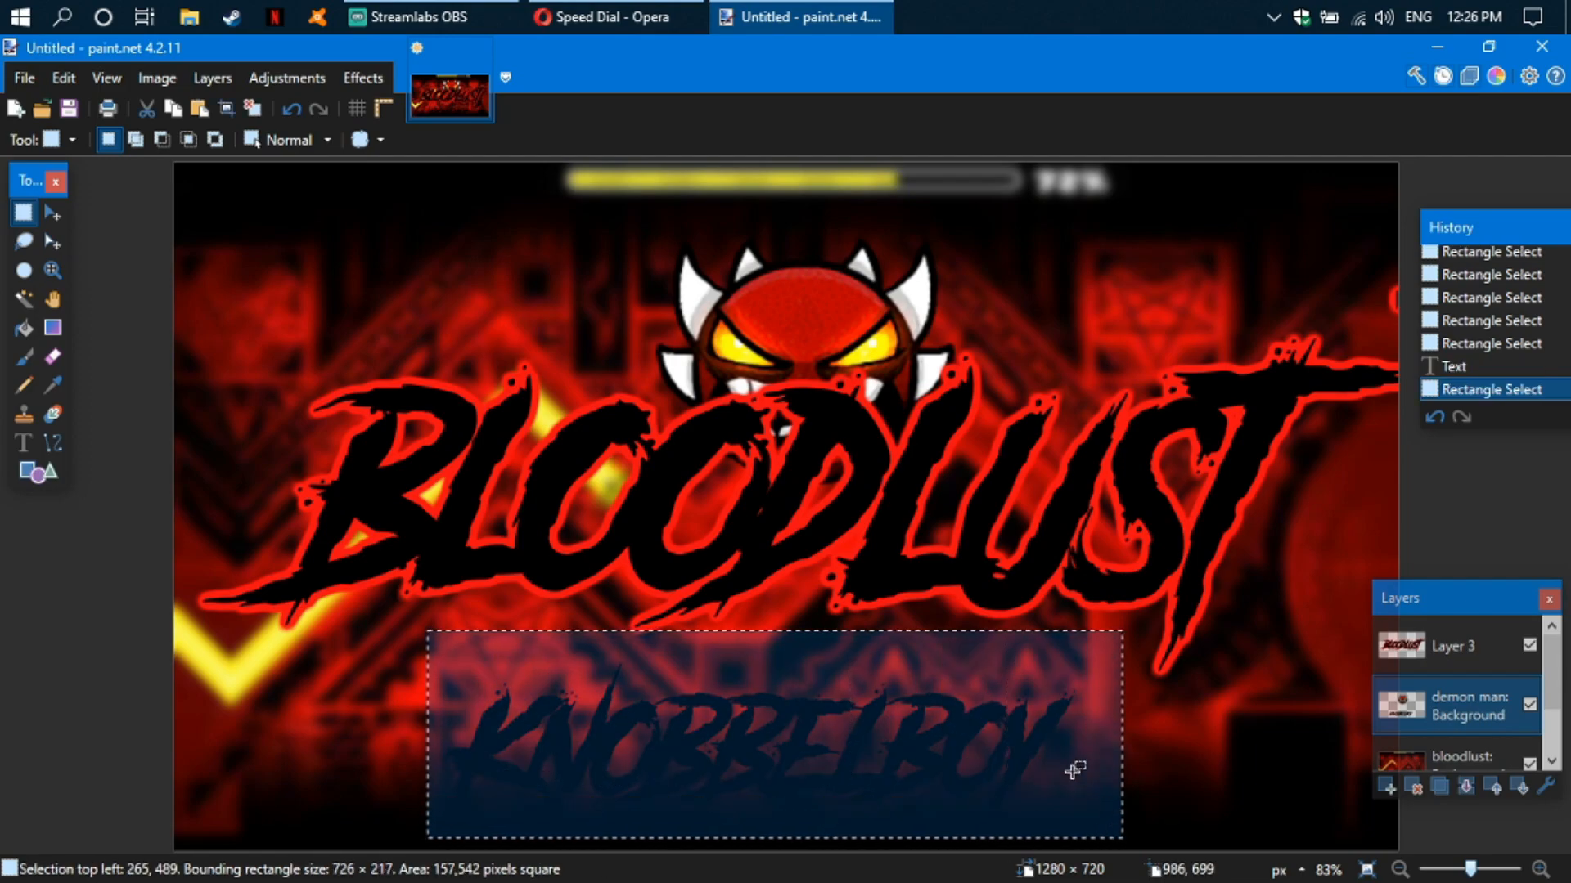
{"action": "key", "text": "BackSpace"}
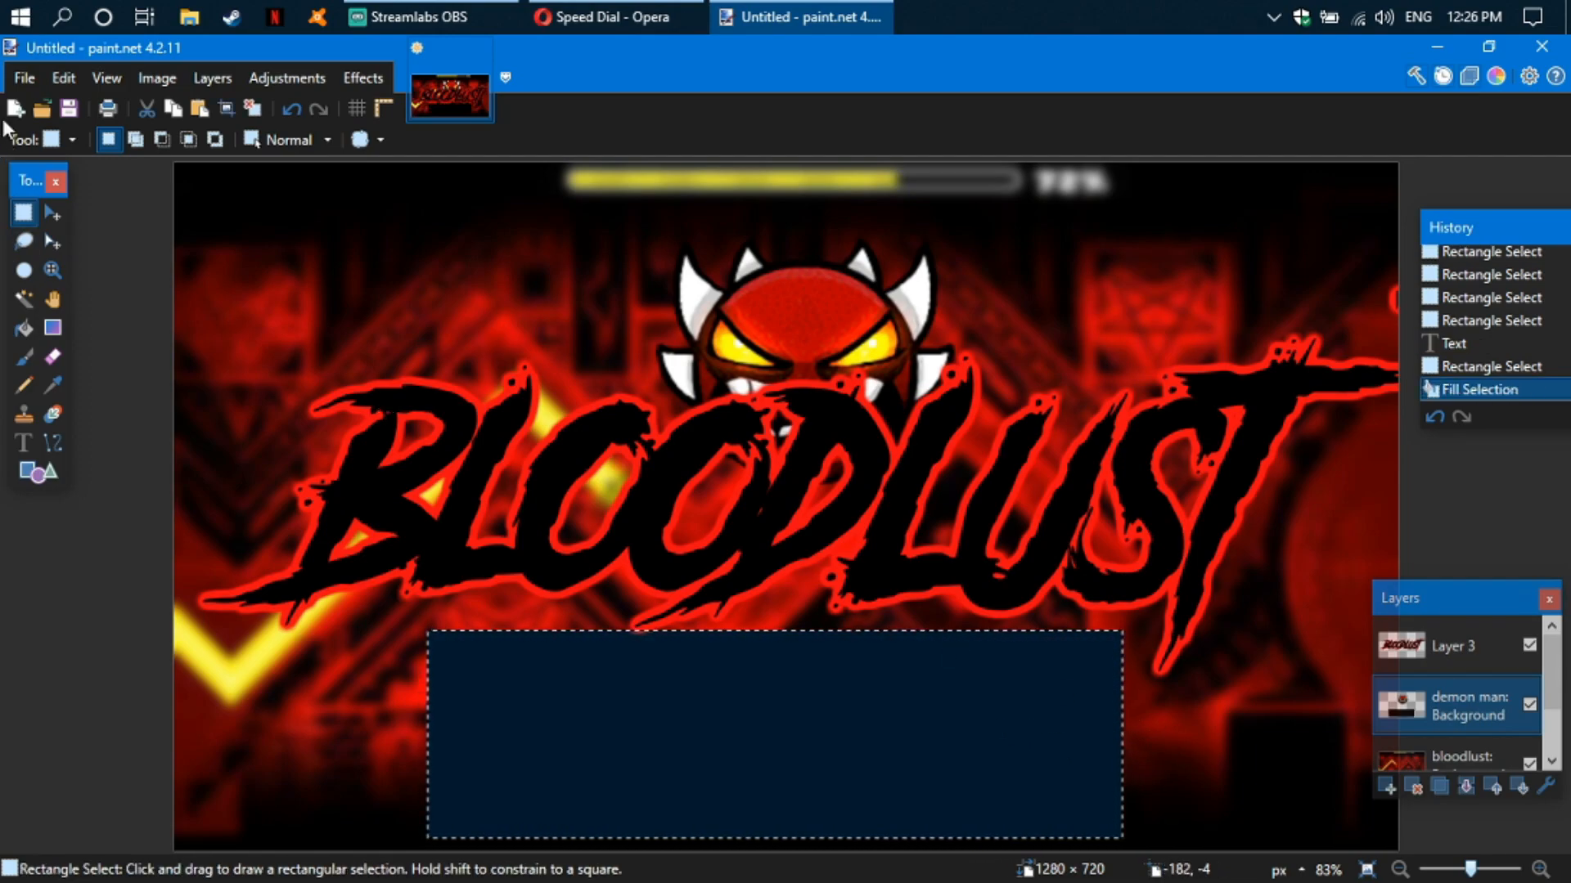
{"action": "left_click", "coordinate": [291, 108]}
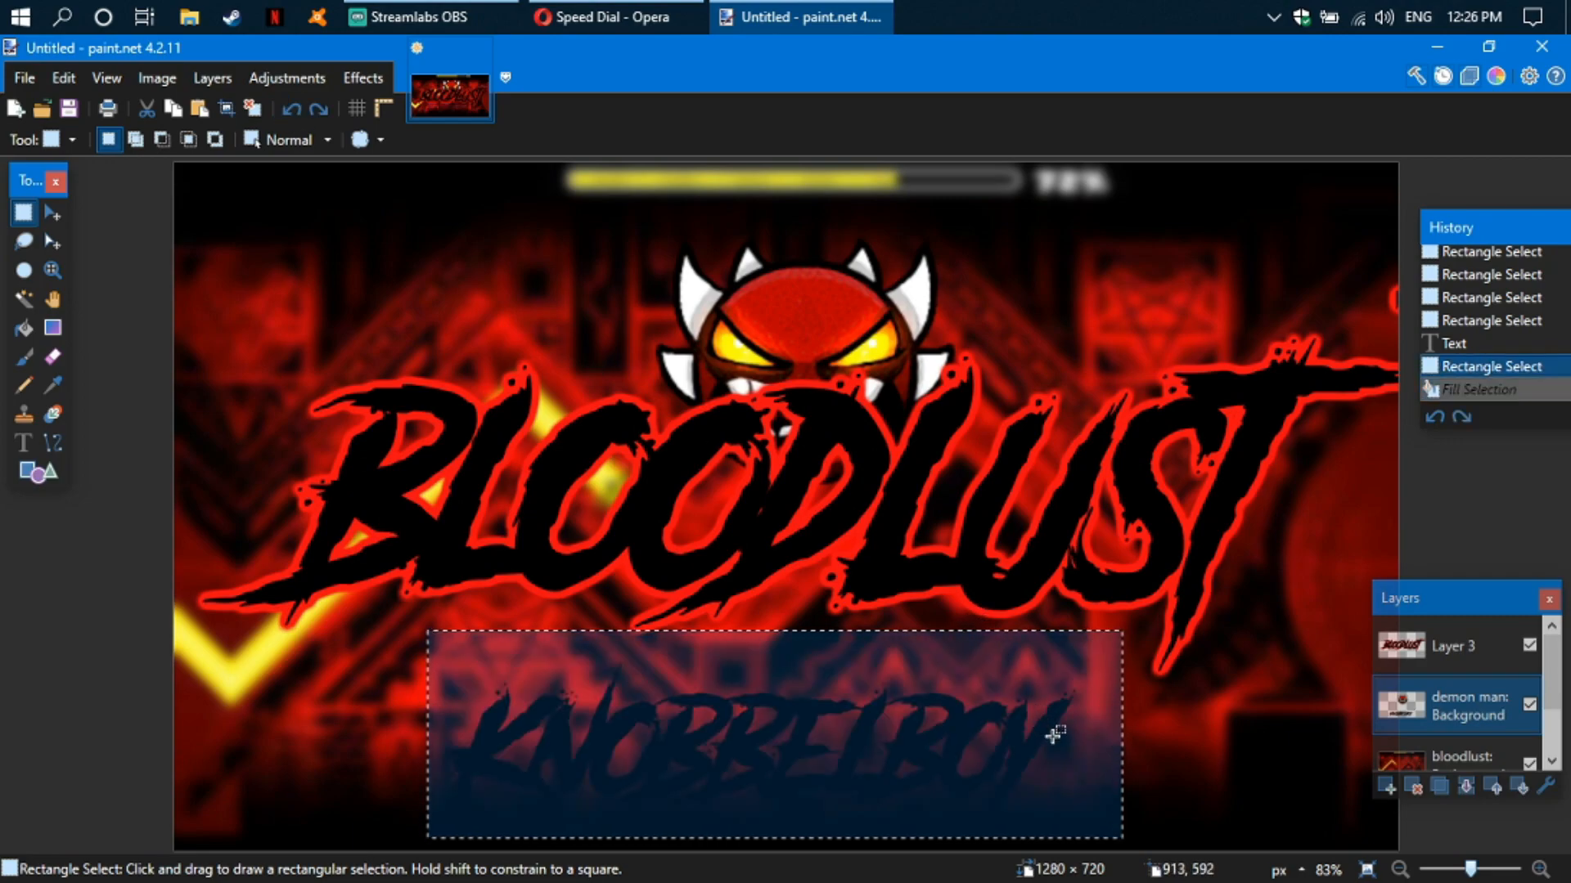
{"action": "left_click", "coordinate": [1067, 738]}
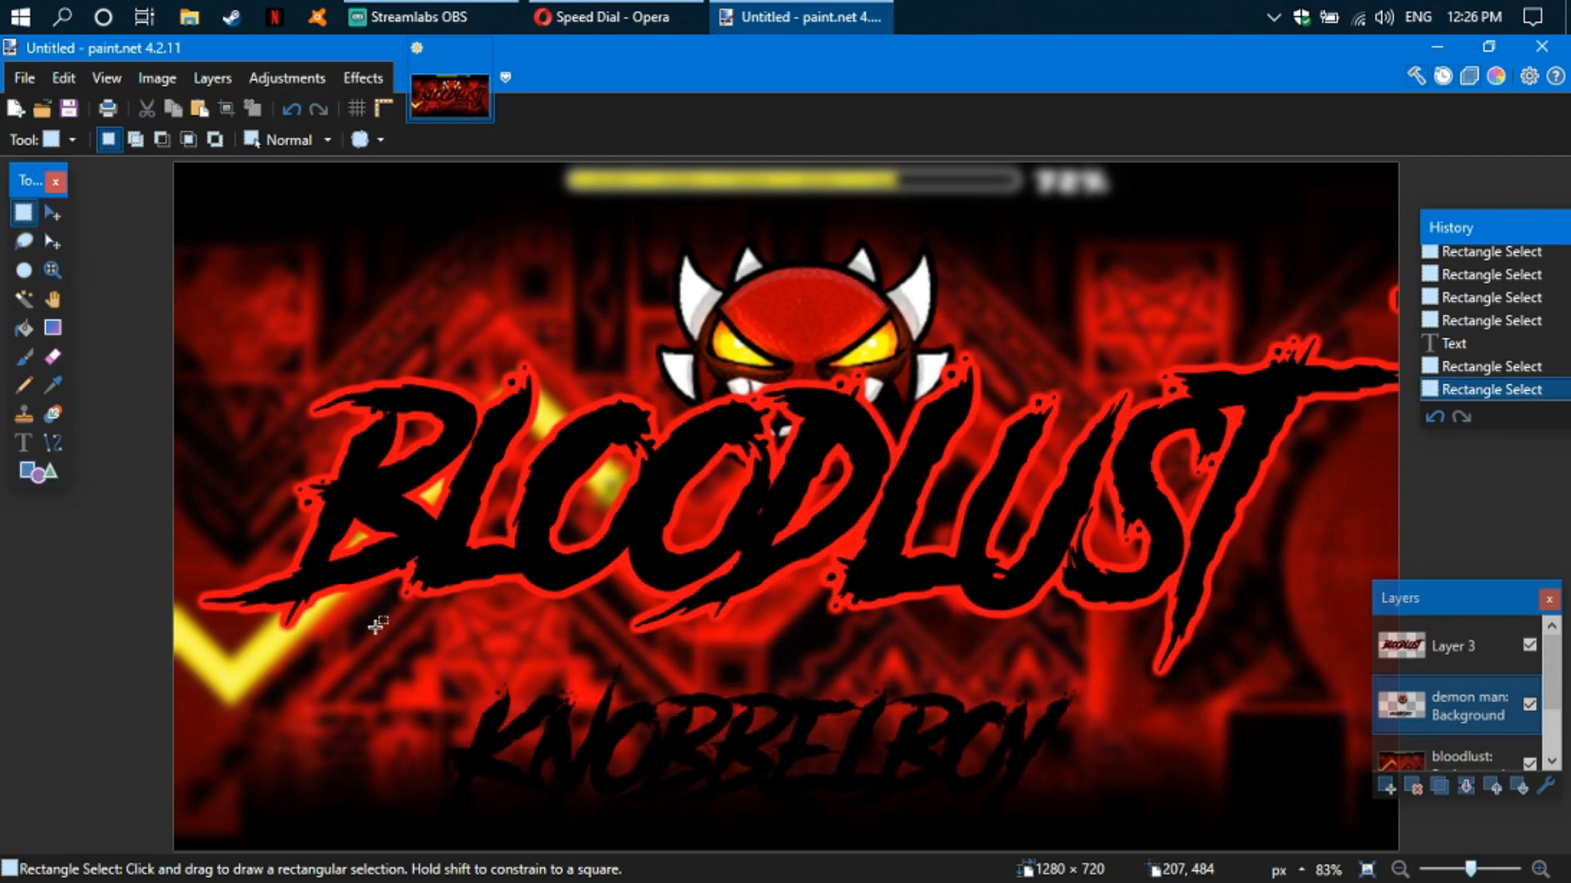
- Try to edit the finished KNOBBELBOY text with the Text tool and select it with a rectangle about 640 × 170 pixels
{"action": "left_click", "coordinate": [25, 446]}
{"action": "left_click", "coordinate": [1036, 762]}
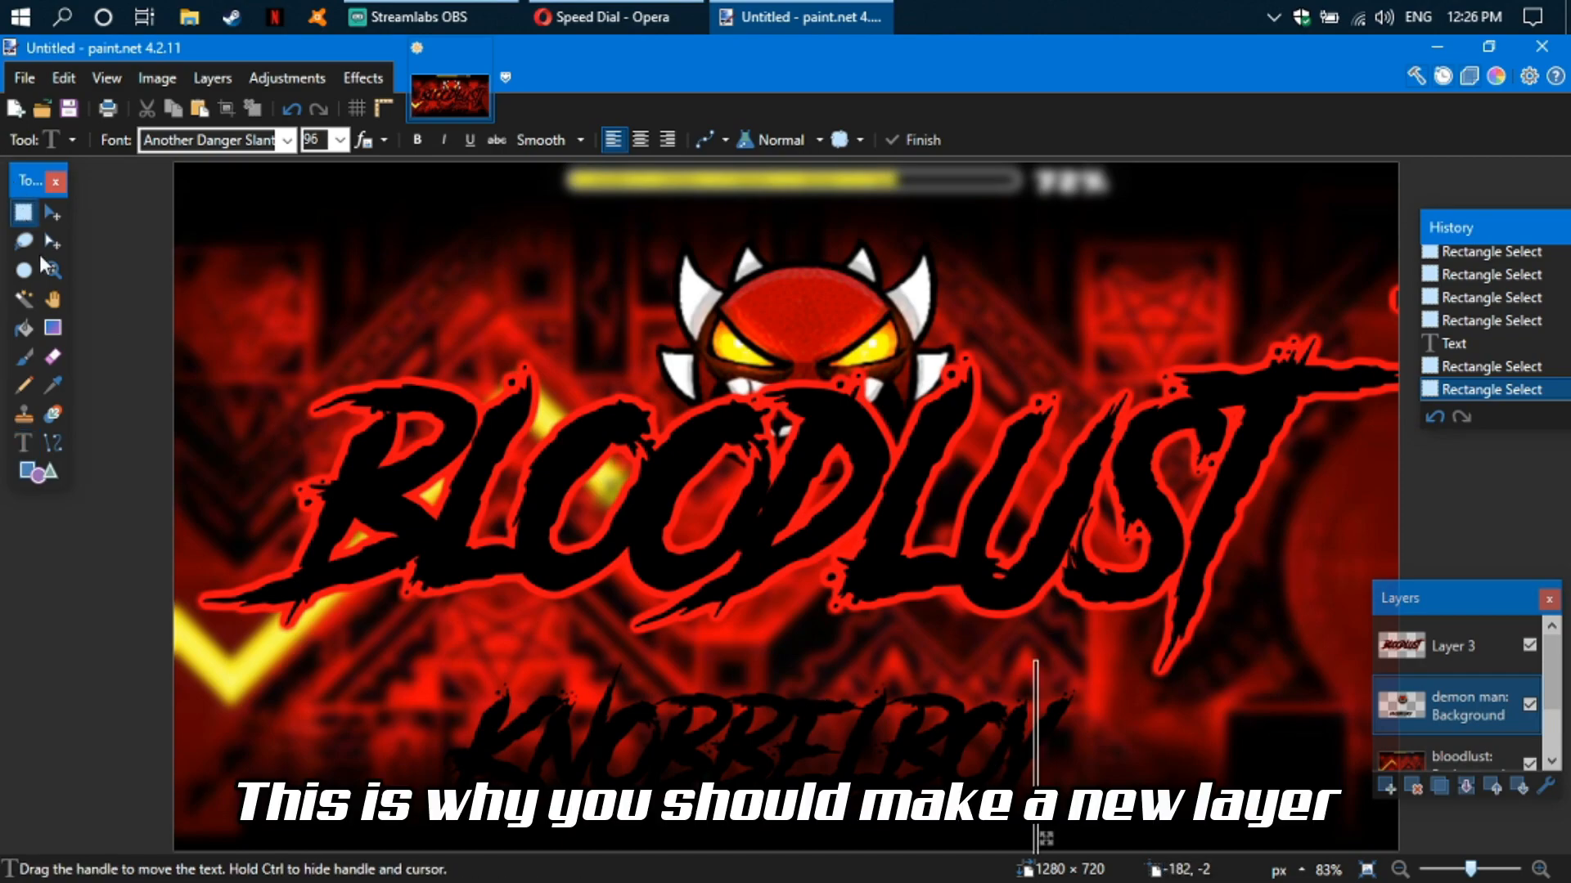
{"action": "left_click", "coordinate": [23, 213]}
{"action": "left_click_drag", "start_coordinate": [472, 669], "coordinate": [1086, 833]}
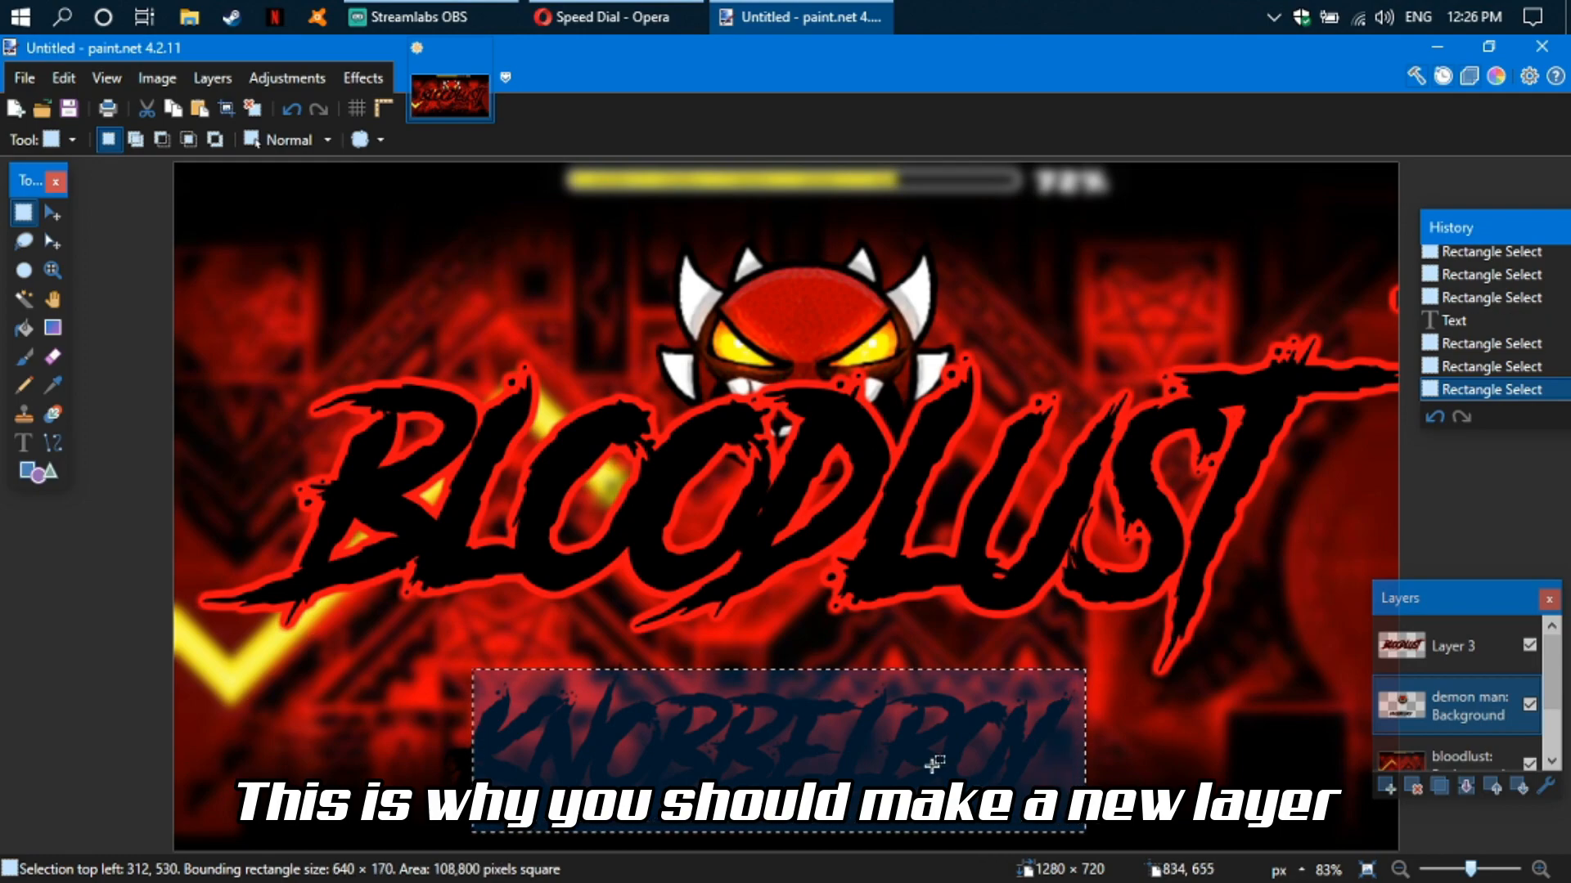
{"action": "left_click", "coordinate": [24, 443]}
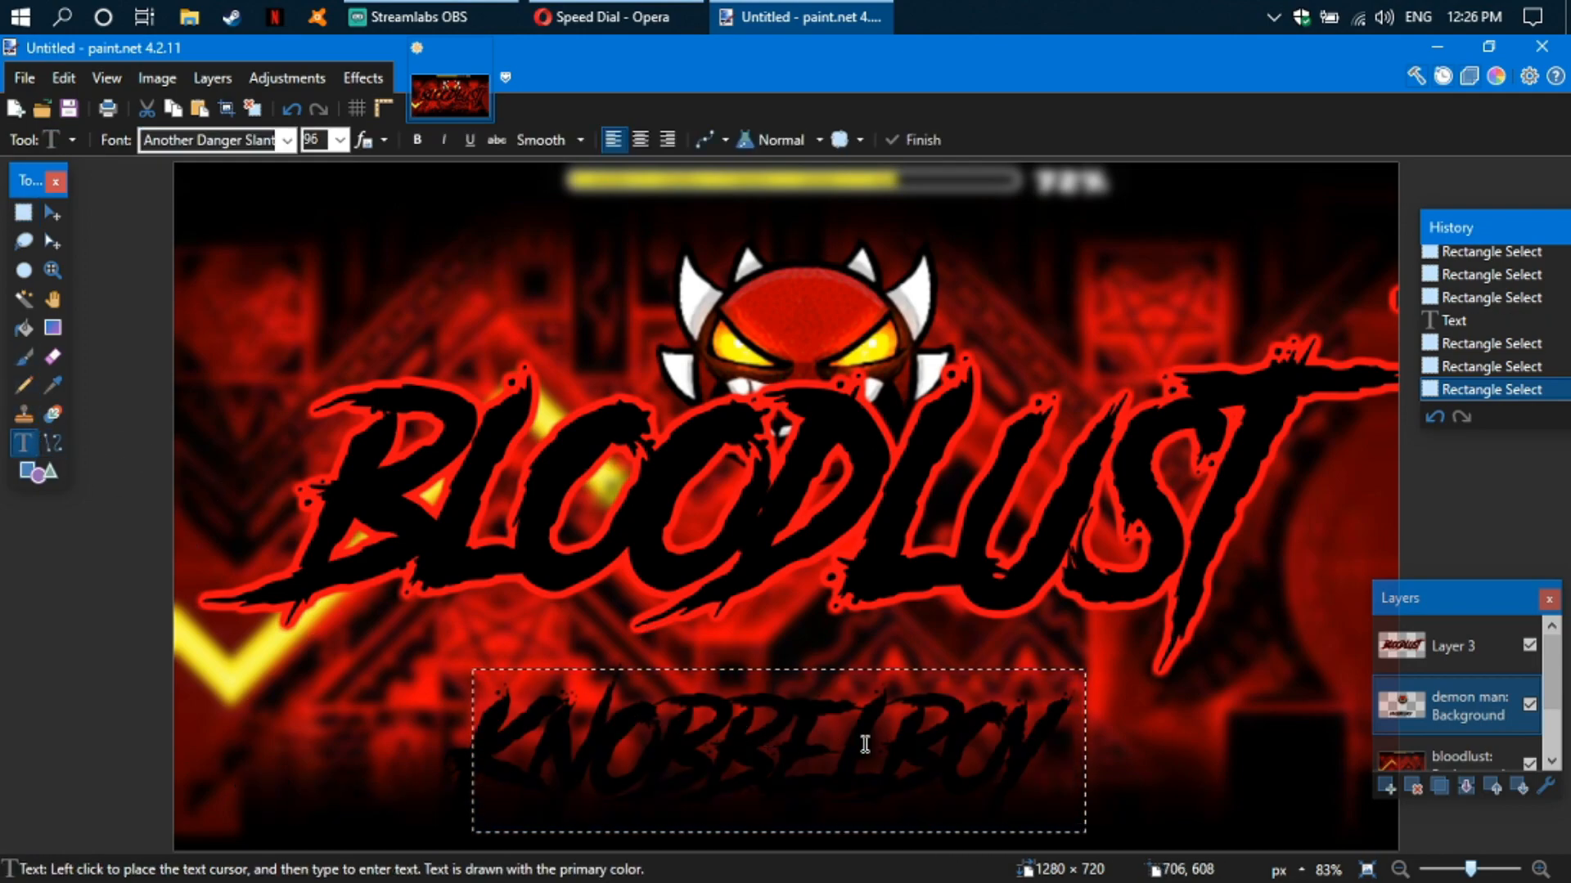
{"action": "left_click", "coordinate": [1026, 746]}
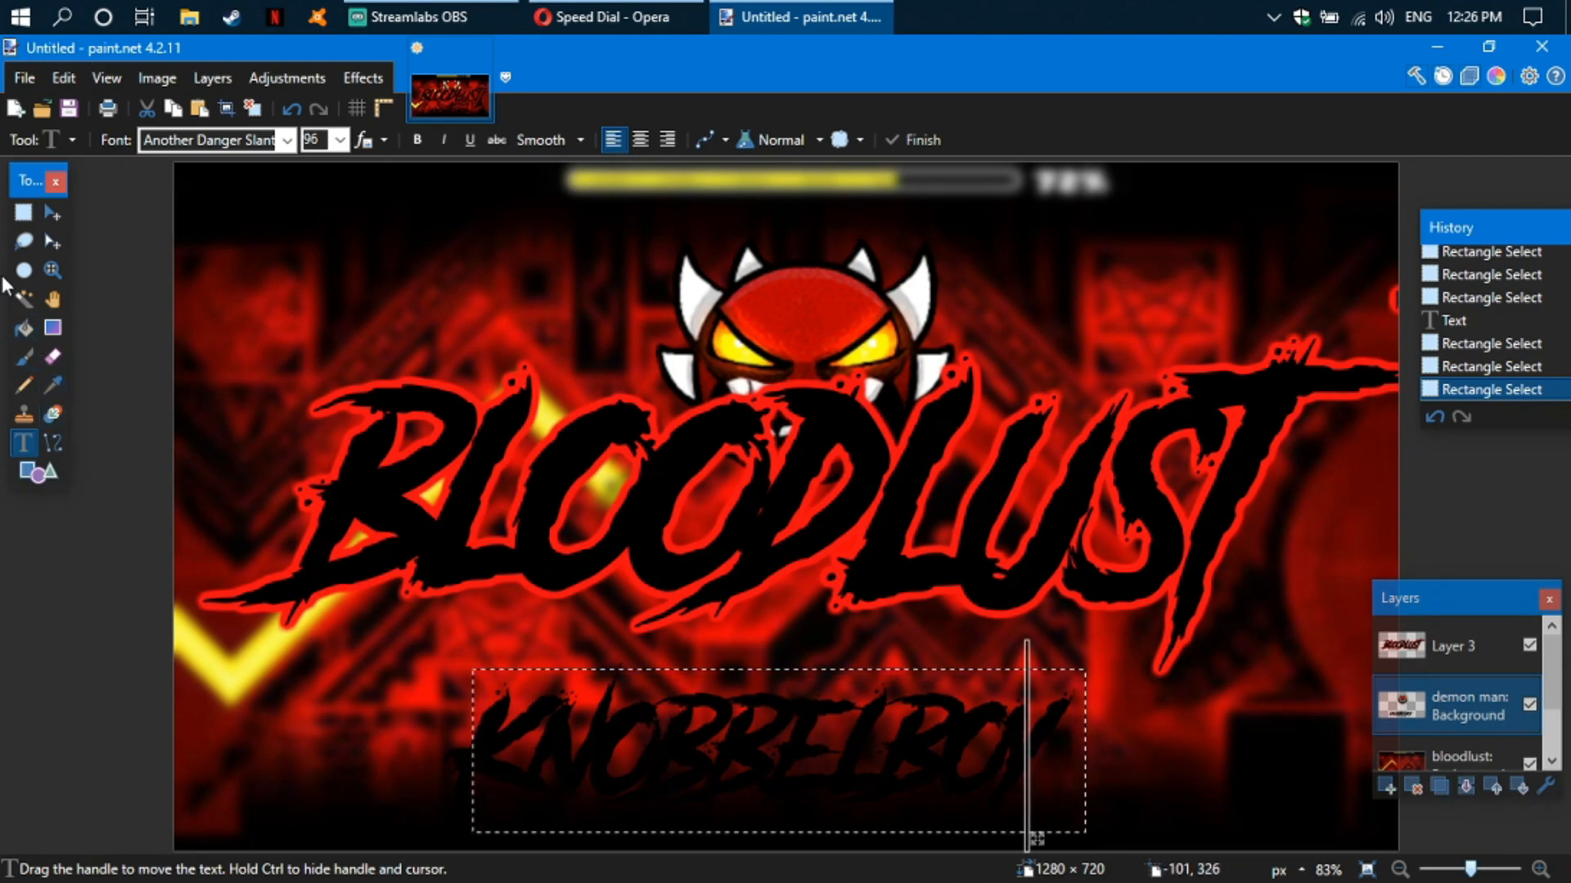
{"action": "left_click", "coordinate": [23, 213]}
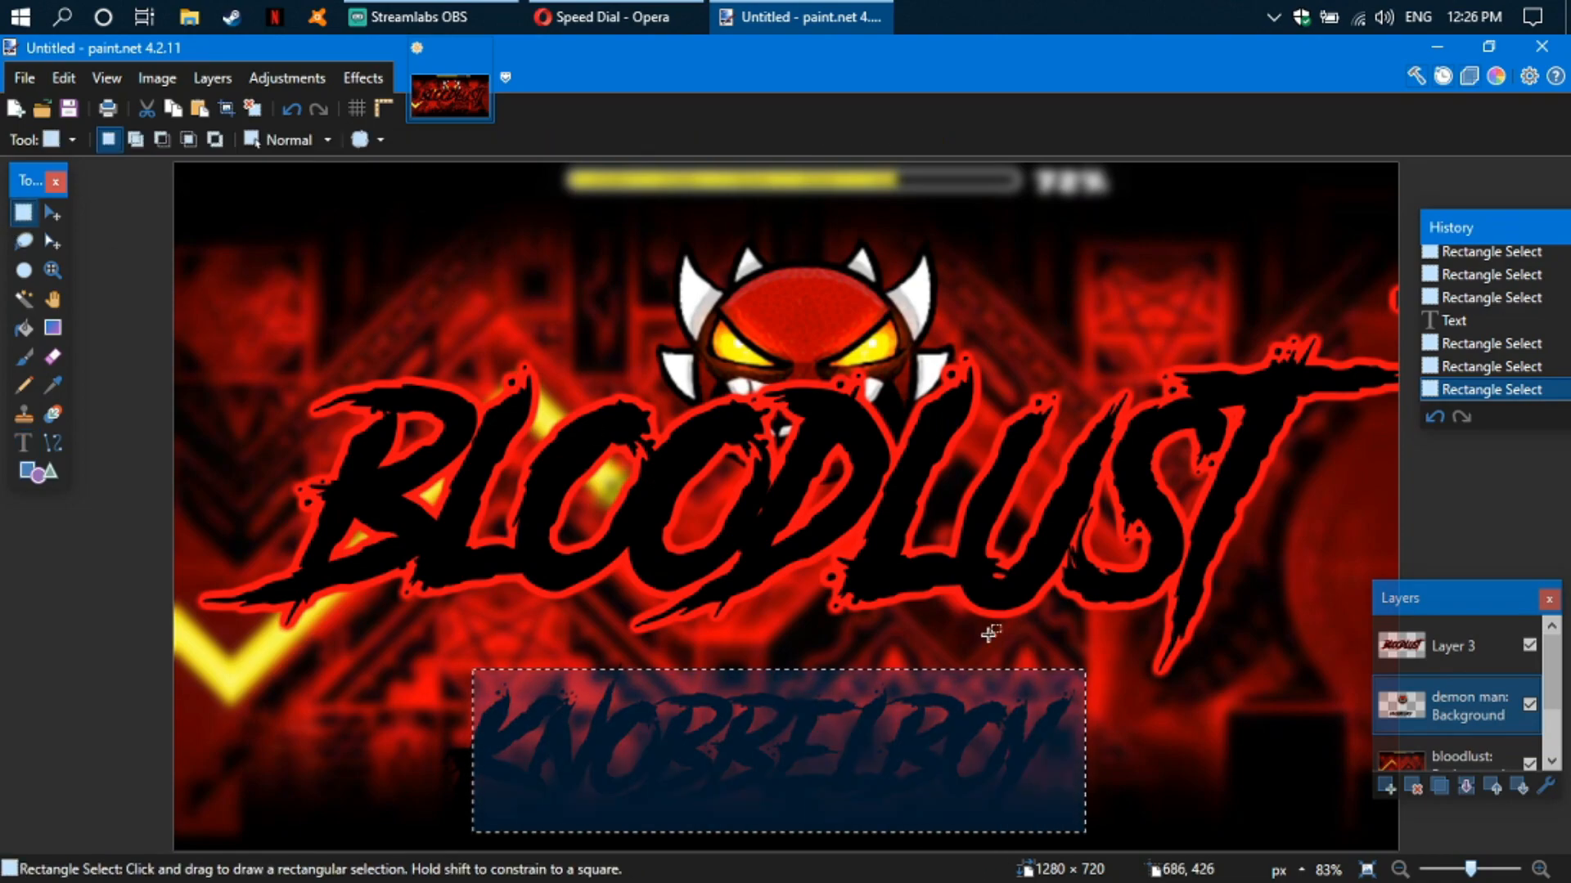
- Undo the demon face layer deletion and go back to before the KNOBBELBOY text was placed on that layer
{"action": "left_click", "coordinate": [1417, 788]}
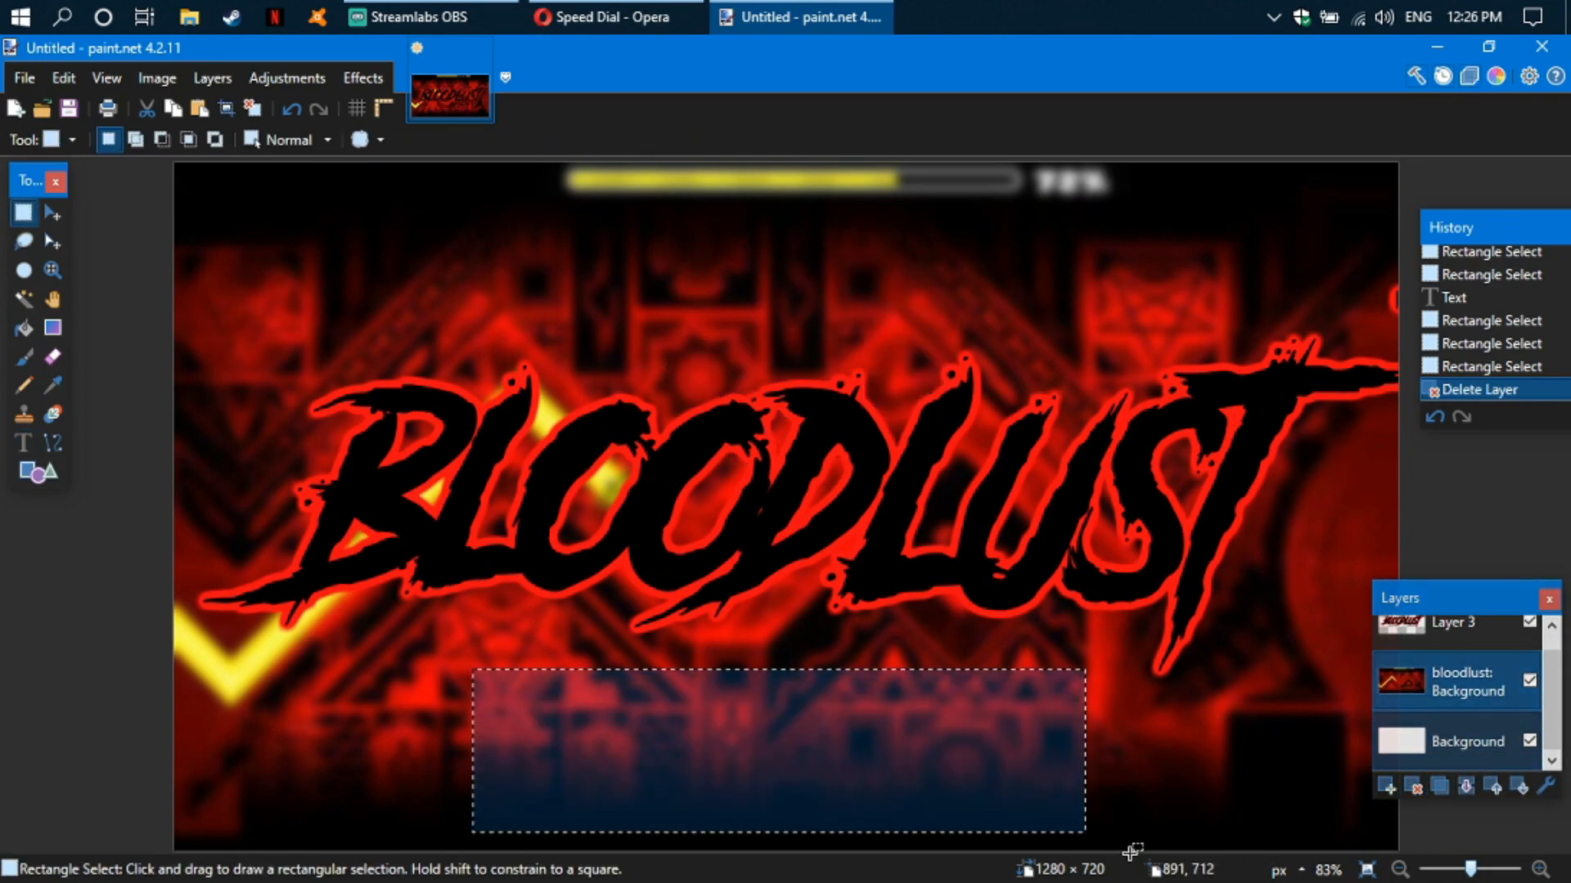
{"action": "left_click", "coordinate": [267, 219]}
{"action": "left_click", "coordinate": [292, 108]}
{"action": "left_click", "coordinate": [292, 108]}
{"action": "left_click", "coordinate": [292, 108]}
{"action": "left_click", "coordinate": [292, 108]}
{"action": "left_click", "coordinate": [292, 106]}
{"action": "left_click", "coordinate": [292, 106]}
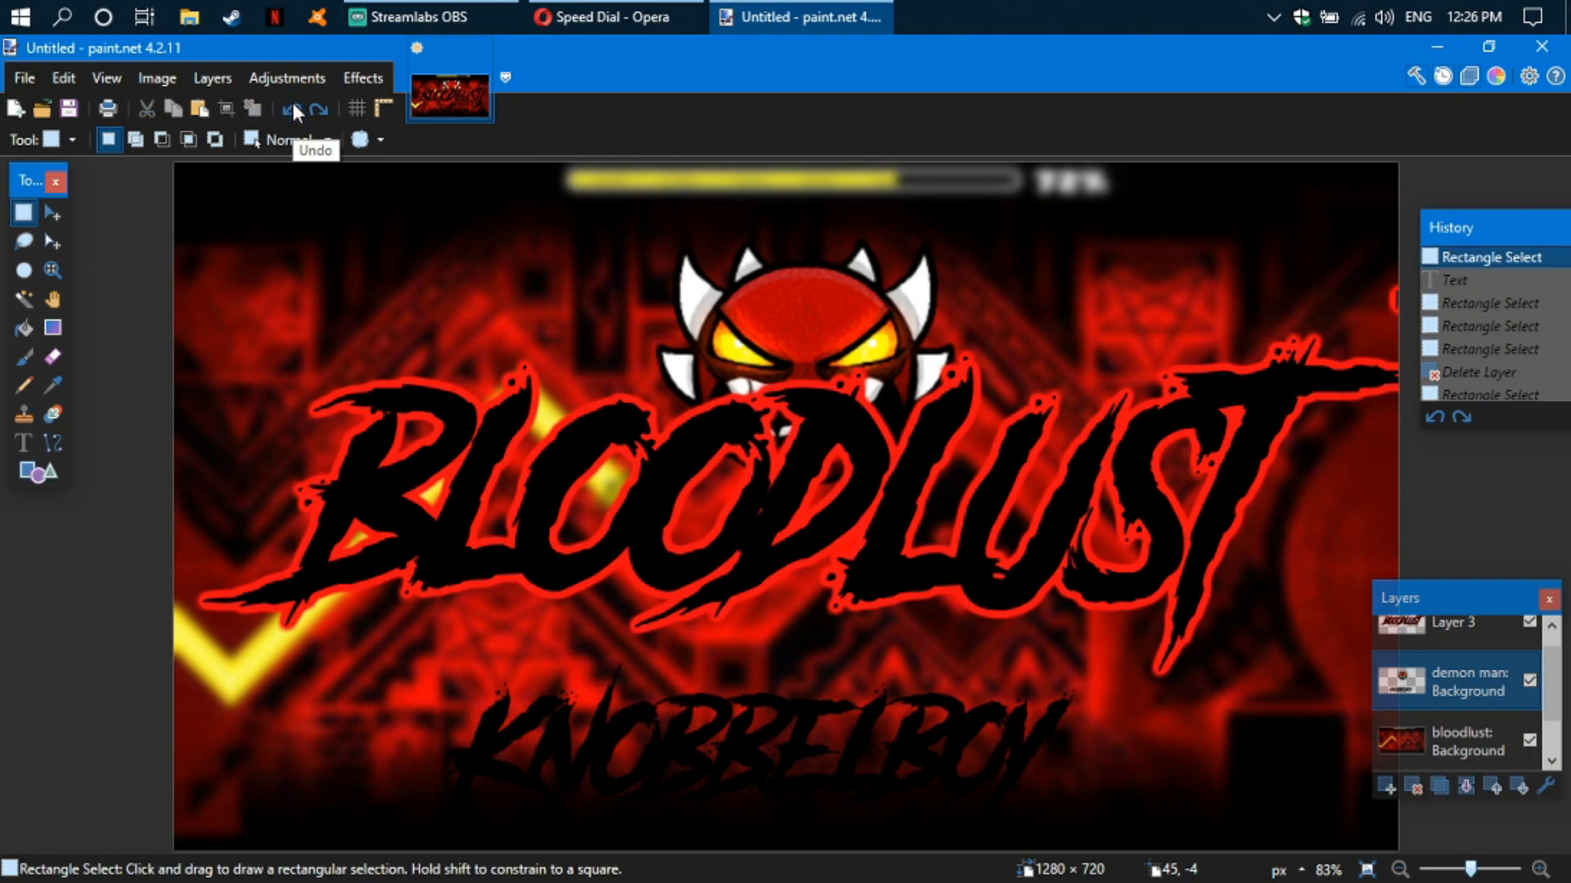
{"action": "left_click", "coordinate": [292, 106]}
{"action": "left_click", "coordinate": [292, 107]}
{"action": "left_click", "coordinate": [319, 109]}
{"action": "left_click", "coordinate": [319, 109]}
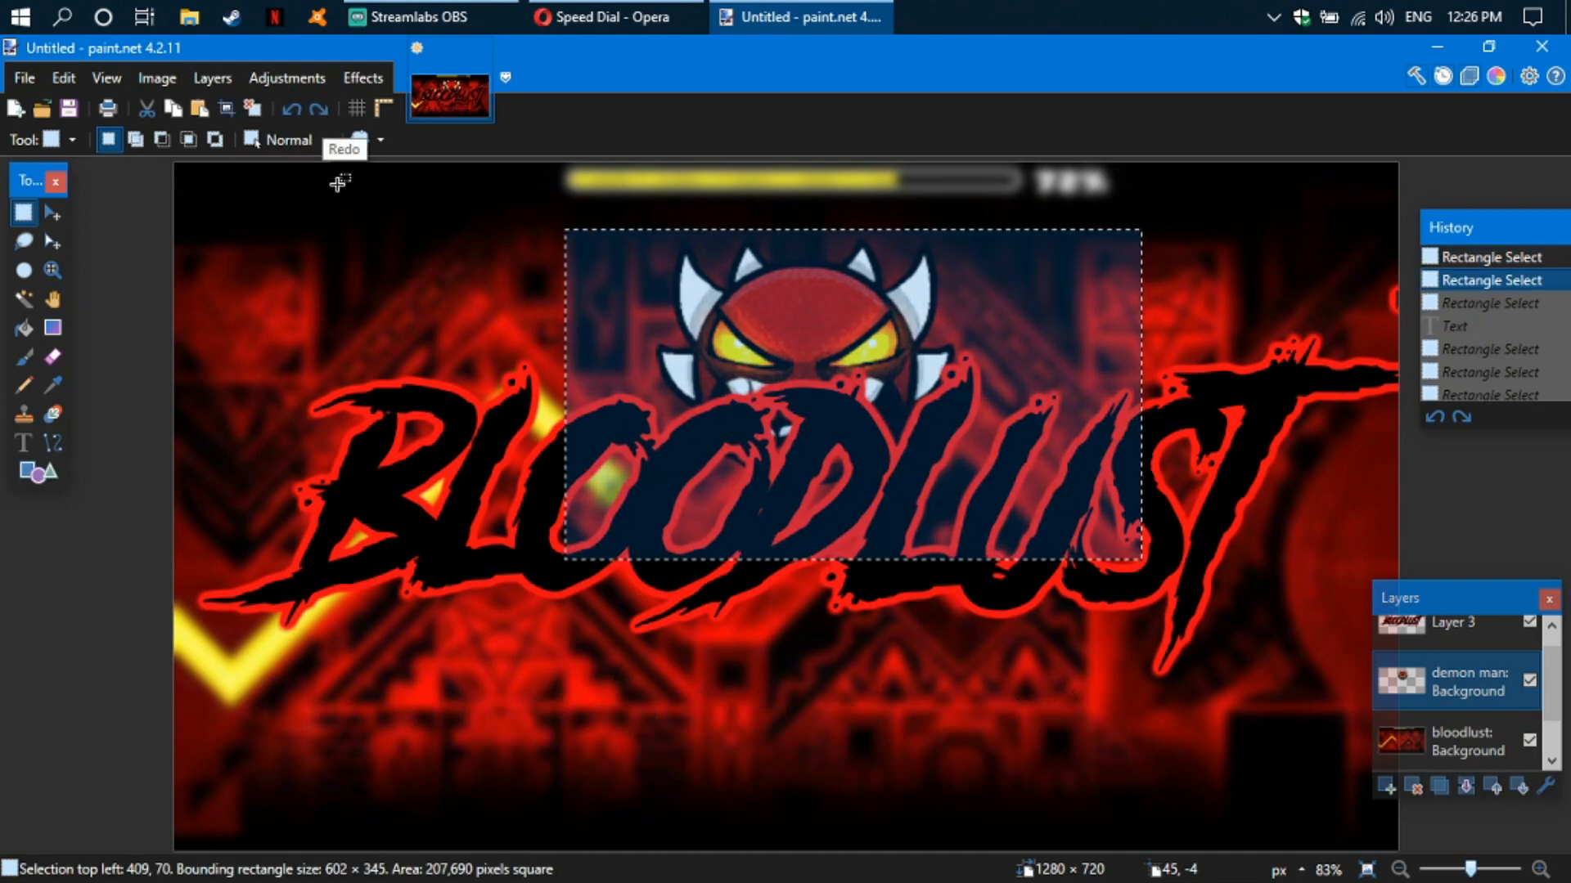
- Add a new layer above the demon face layer and write "KNOBBELBOY" at size 96, horizontally centred below the Bloodlust title
{"action": "left_click", "coordinate": [631, 694]}
{"action": "left_click", "coordinate": [1386, 785]}
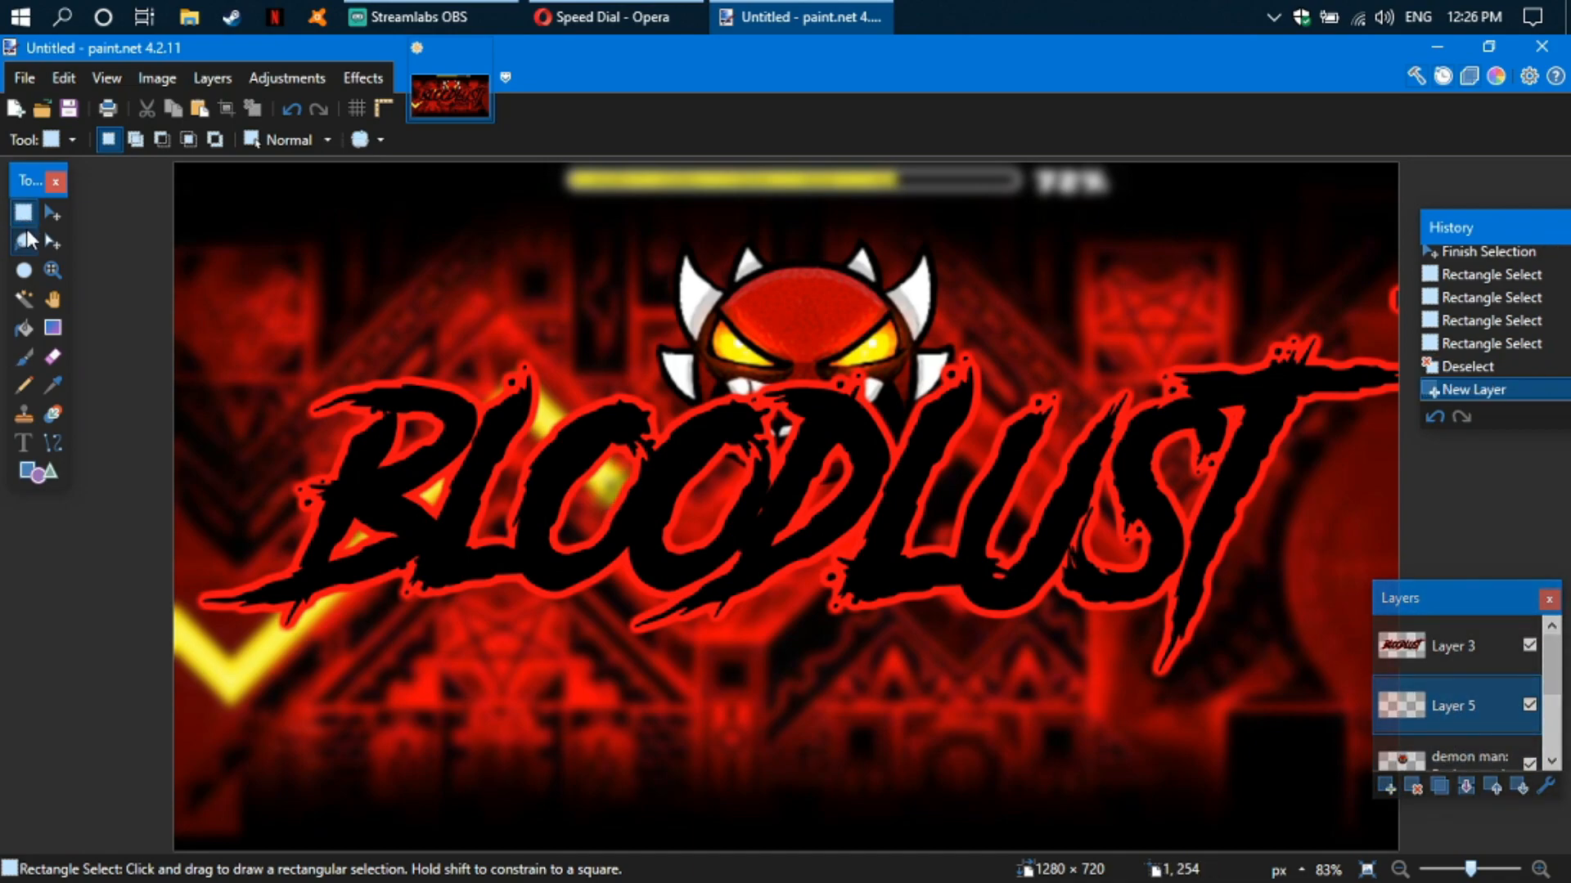
{"action": "left_click", "coordinate": [23, 443]}
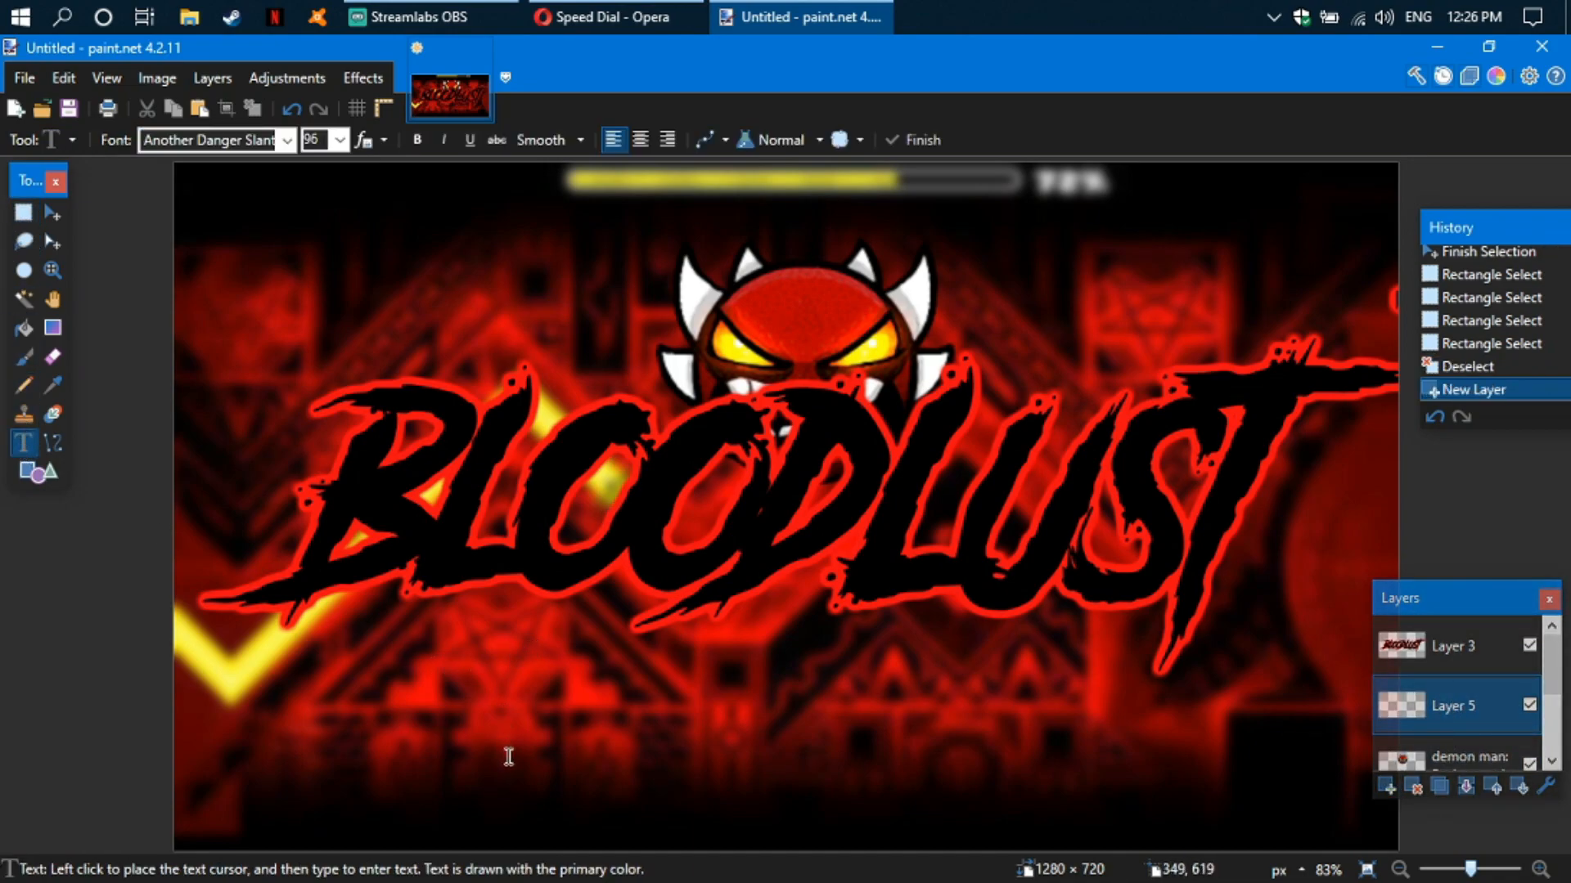
{"action": "left_click", "coordinate": [390, 735]}
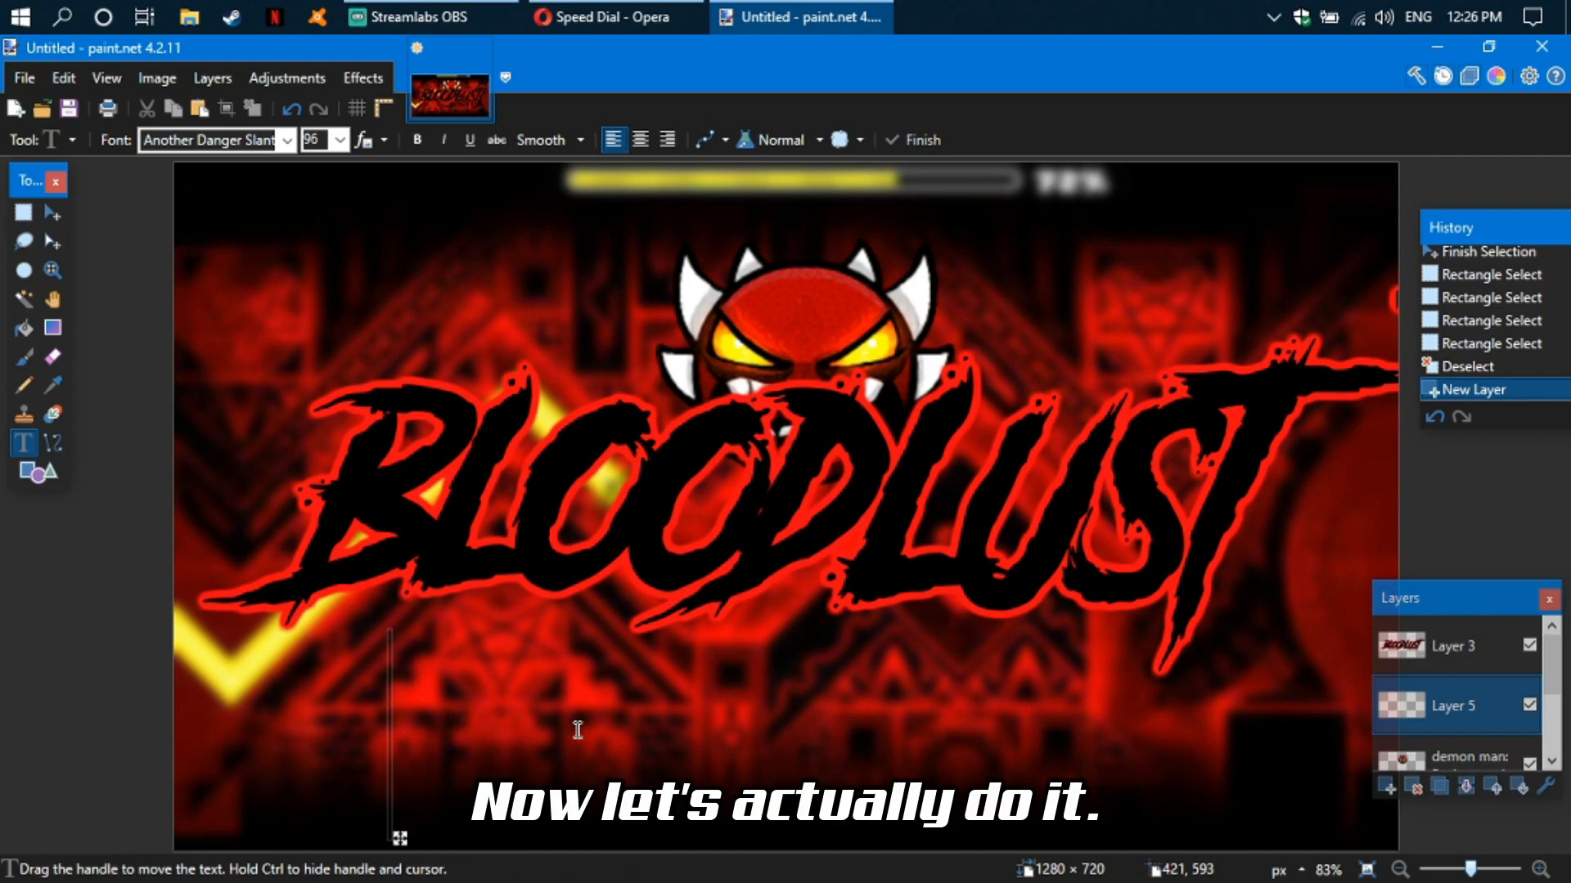
{"action": "type", "text": "KNOBBELBOY"}
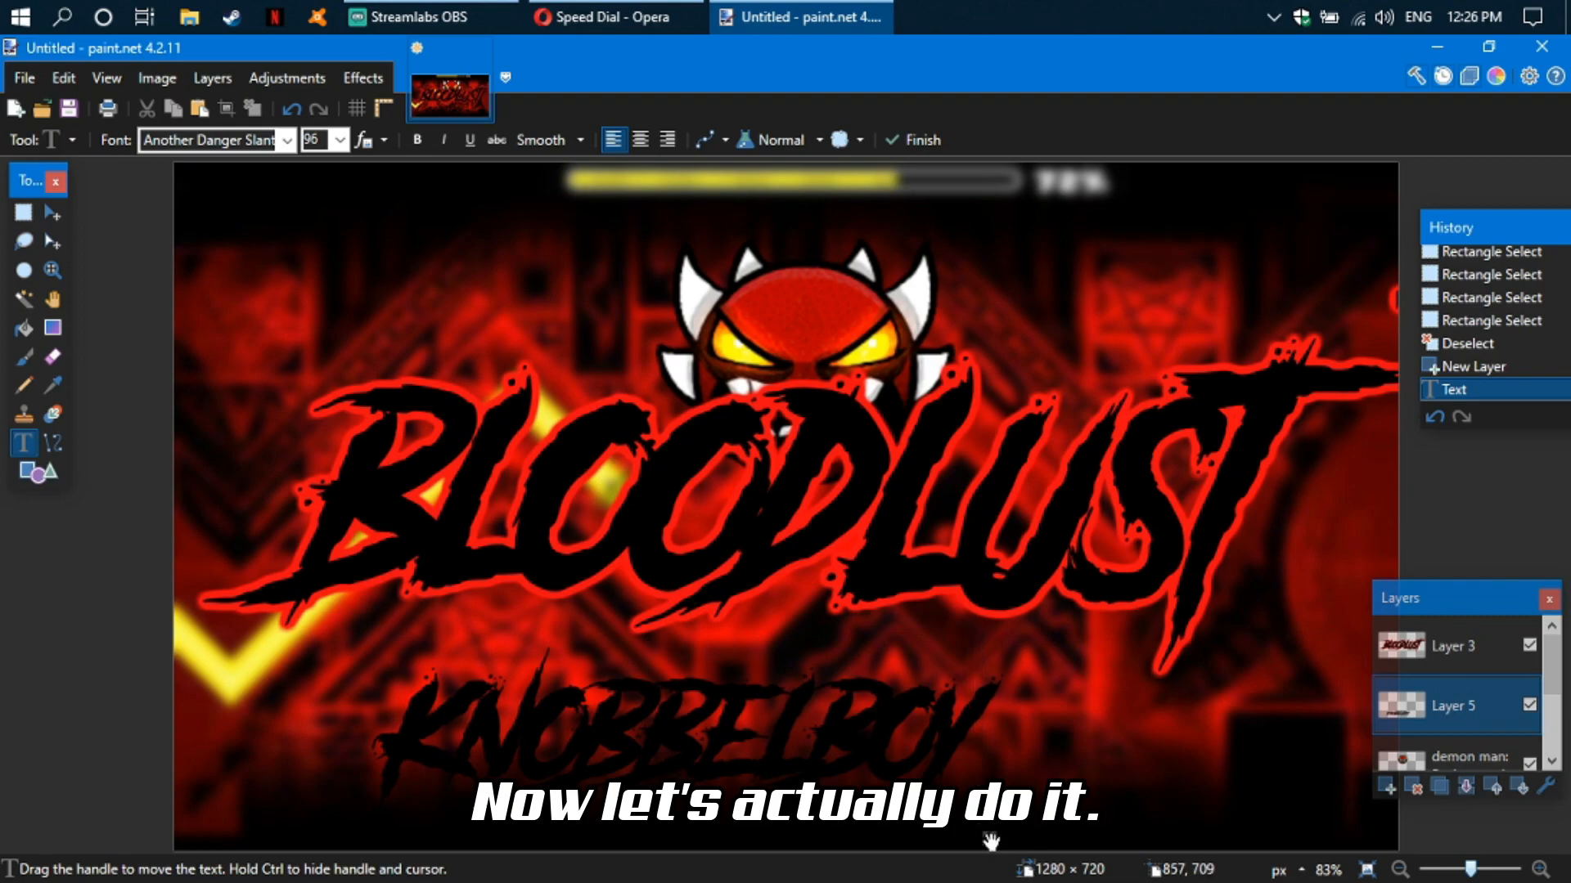
{"action": "left_click_drag", "start_coordinate": [991, 840], "coordinate": [1093, 836]}
- Select the KNOBBELBOY text with a rectangle about 760 × 292 pixels and outline it in red with Outline Object, allowing the opera_autoupdate.exe firewall request
{"action": "left_click", "coordinate": [23, 216]}
{"action": "left_click_drag", "start_coordinate": [428, 570], "coordinate": [1154, 849]}
{"action": "left_click", "coordinate": [362, 78]}
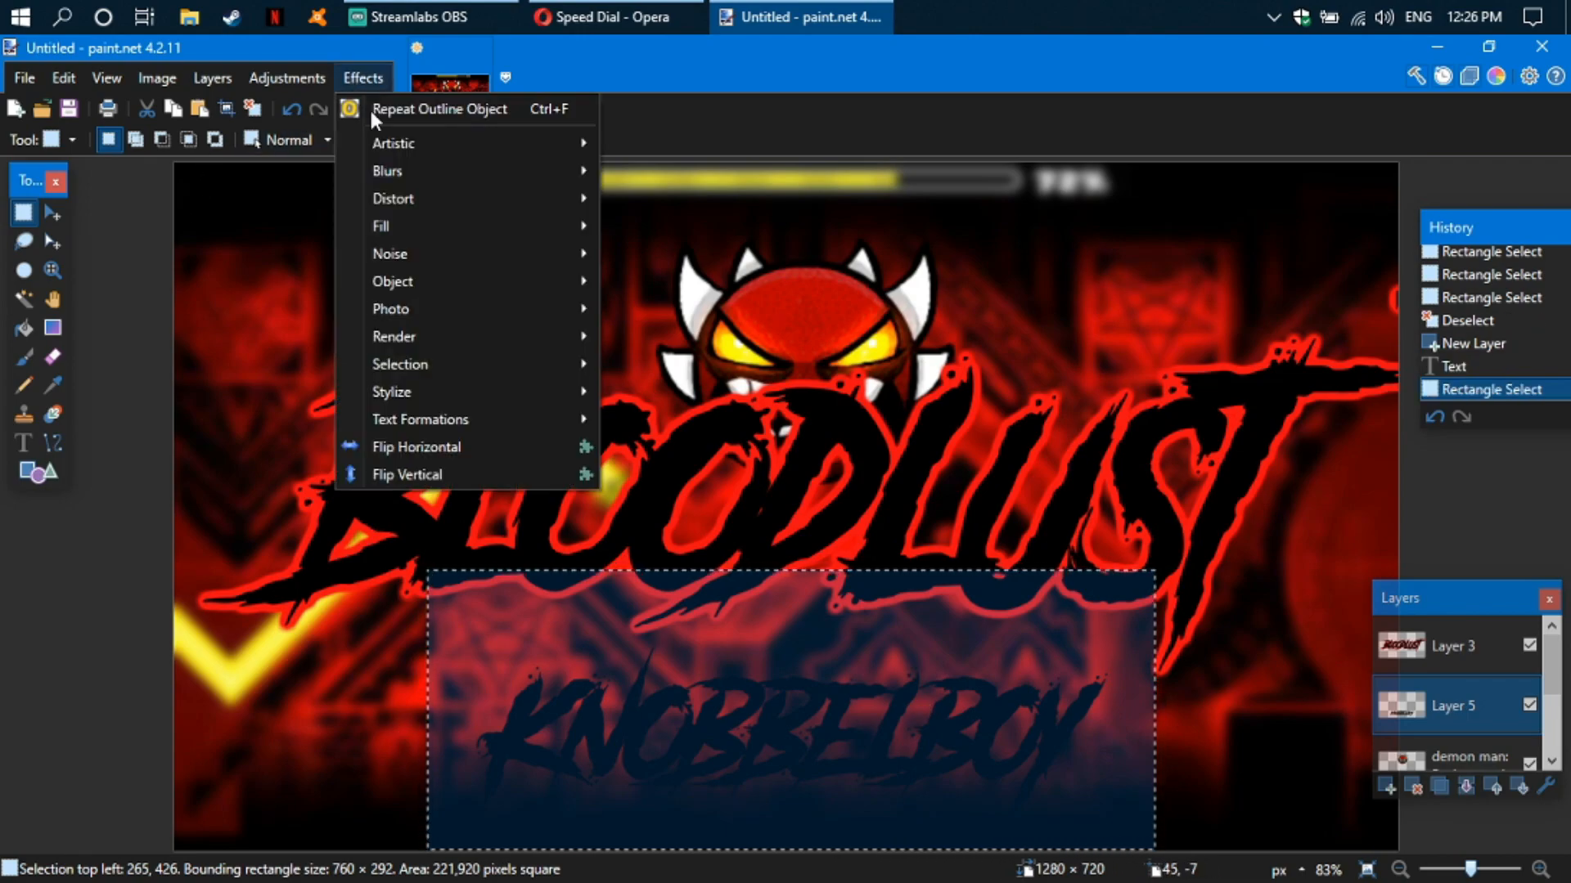
{"action": "mouse_move", "coordinate": [459, 283]}
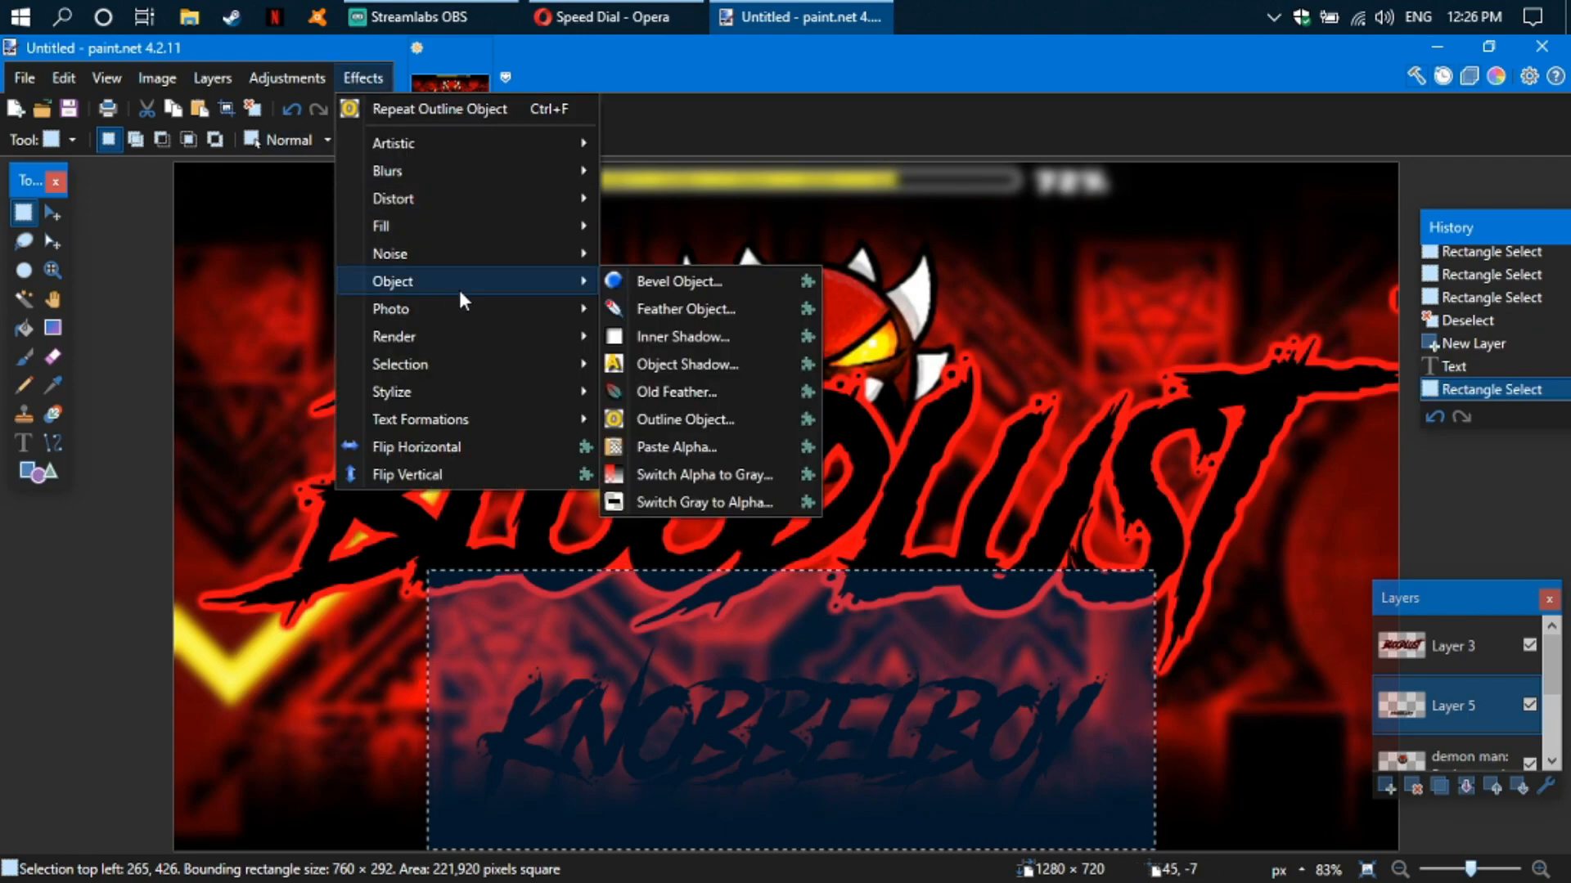
{"action": "left_click", "coordinate": [693, 420]}
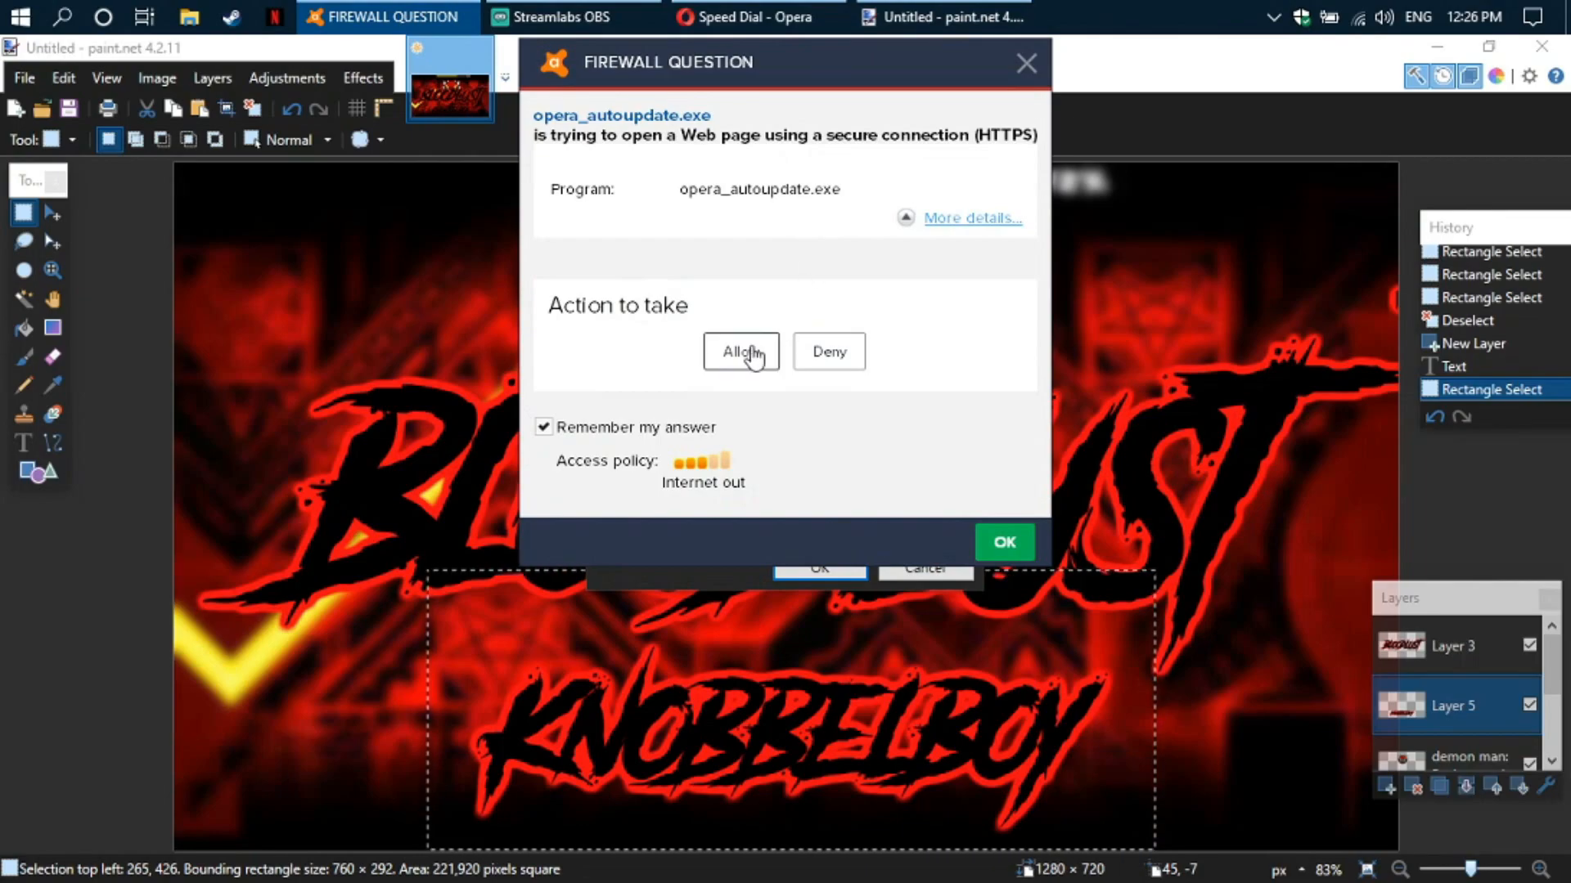
{"action": "left_click", "coordinate": [751, 354]}
{"action": "left_click", "coordinate": [819, 569]}
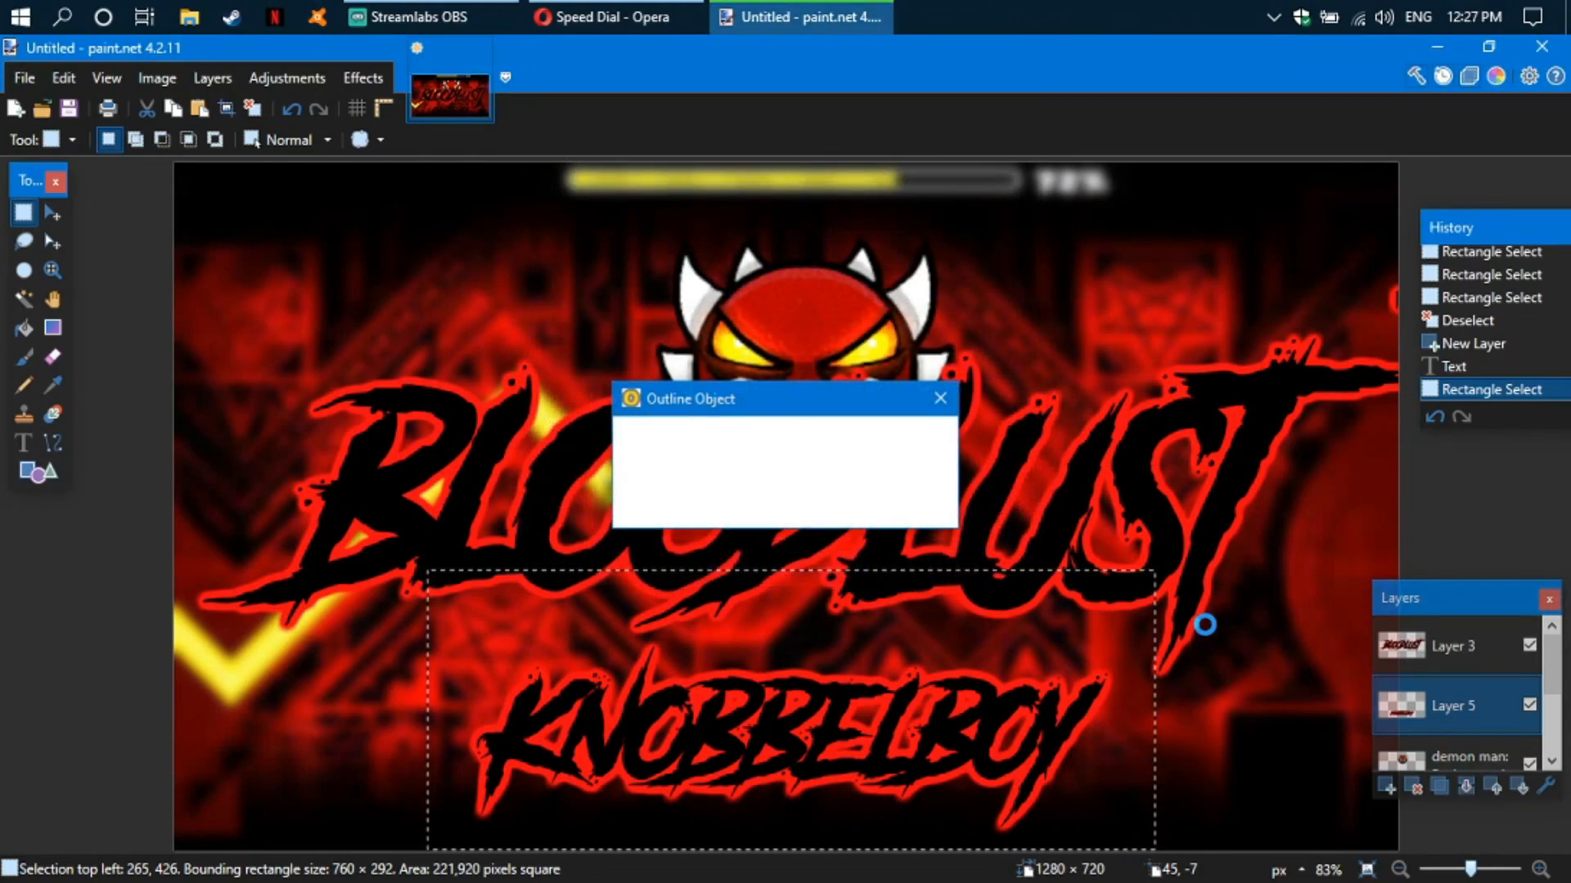
{"action": "left_click", "coordinate": [1274, 680]}
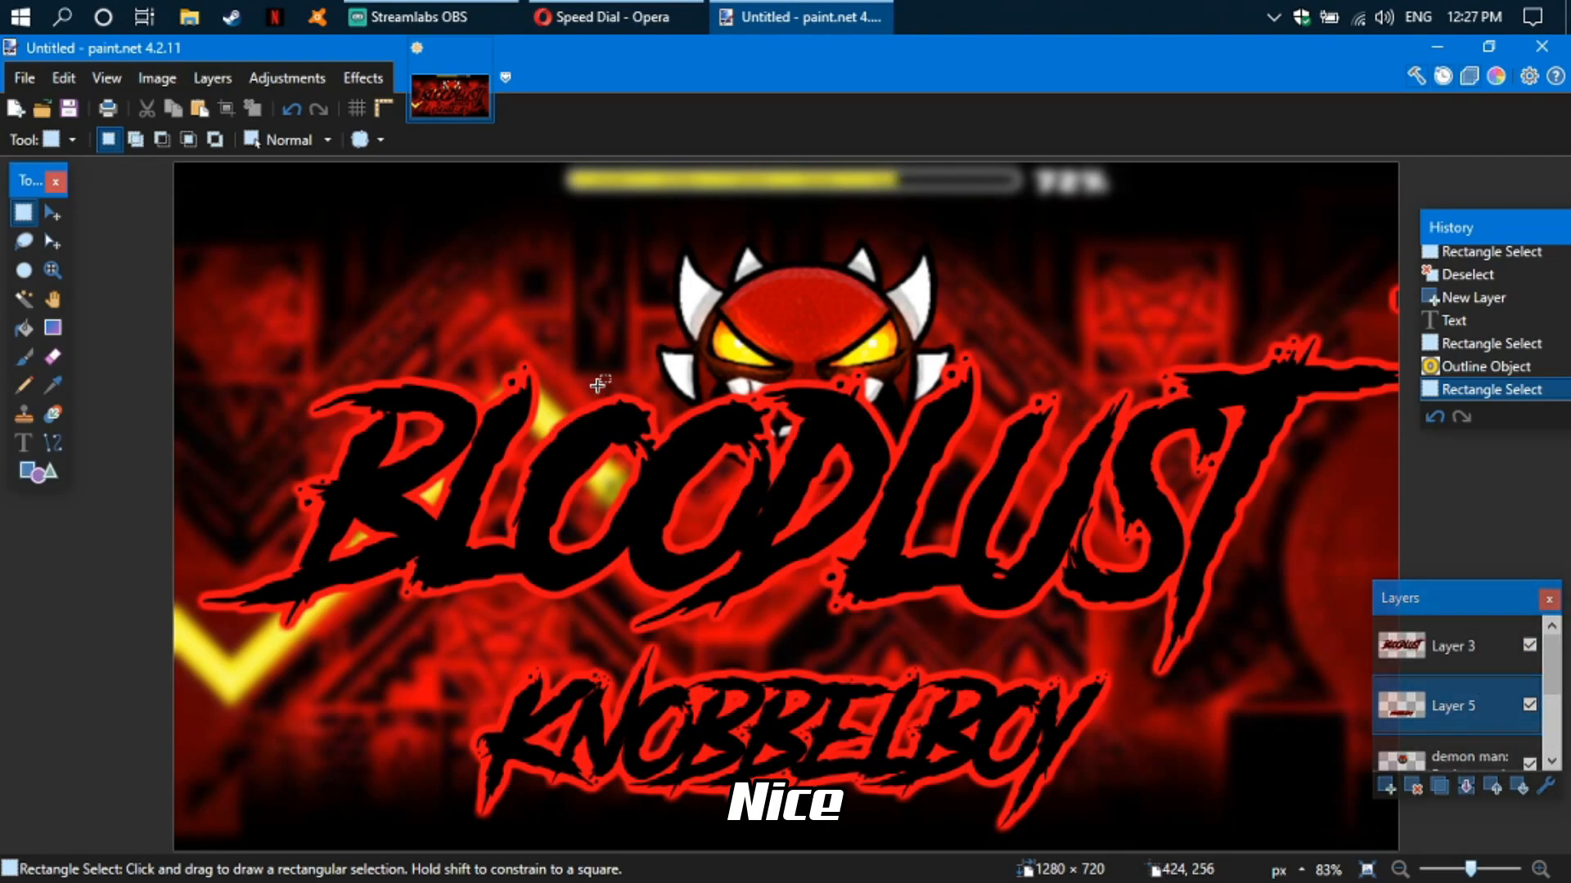
- Save the thumbnail under a new name as the PNG file bloodlust.png in the Images folder
{"action": "left_click", "coordinate": [24, 74]}
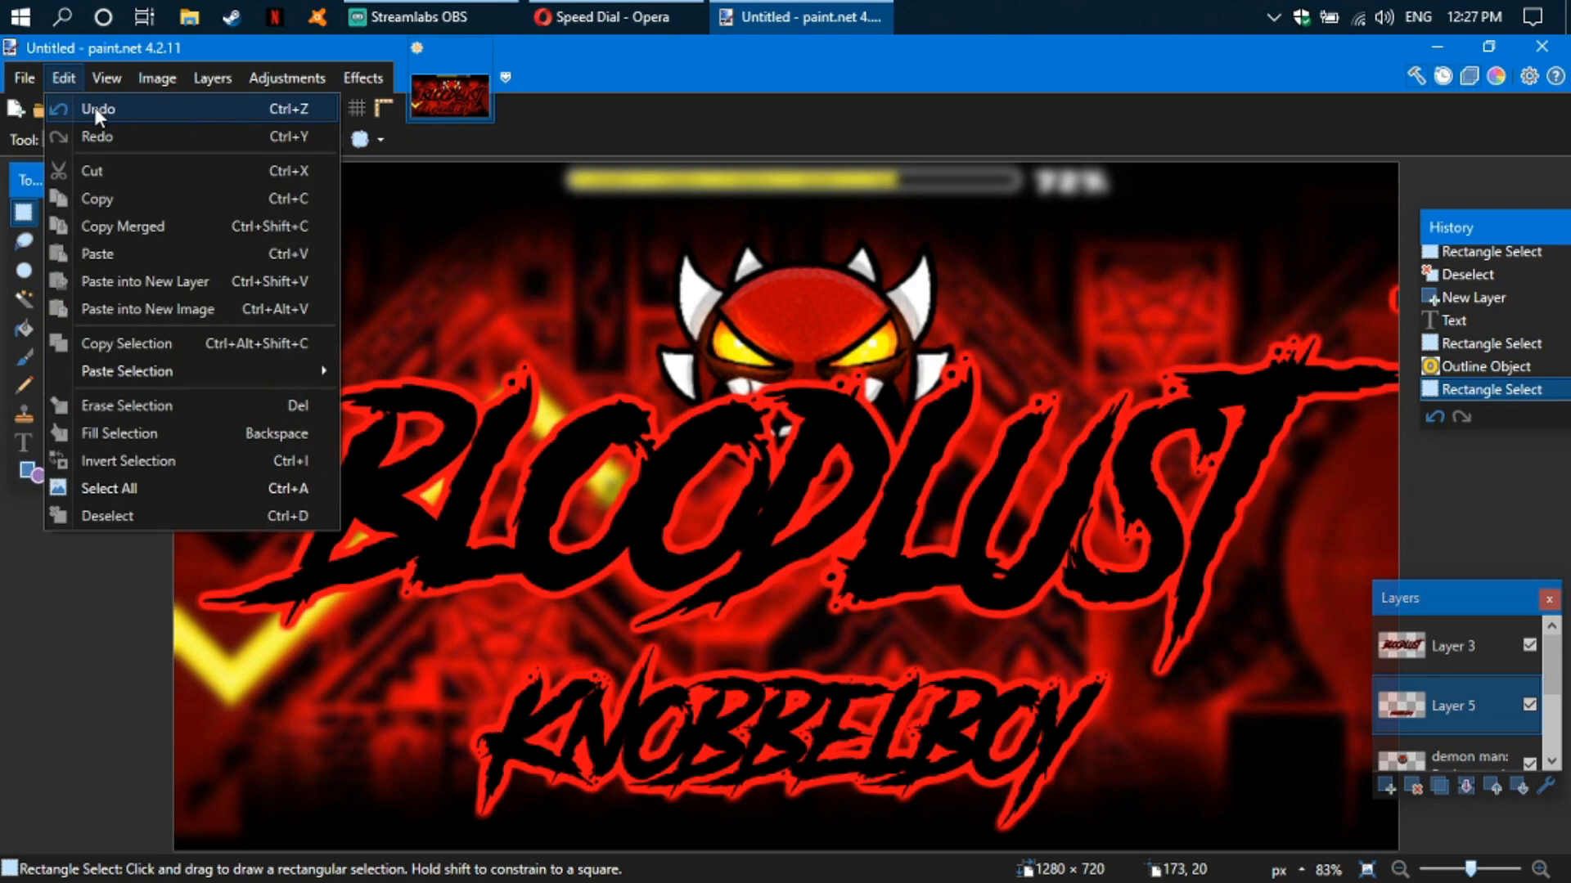
{"action": "left_click", "coordinate": [17, 78]}
{"action": "left_click", "coordinate": [19, 78]}
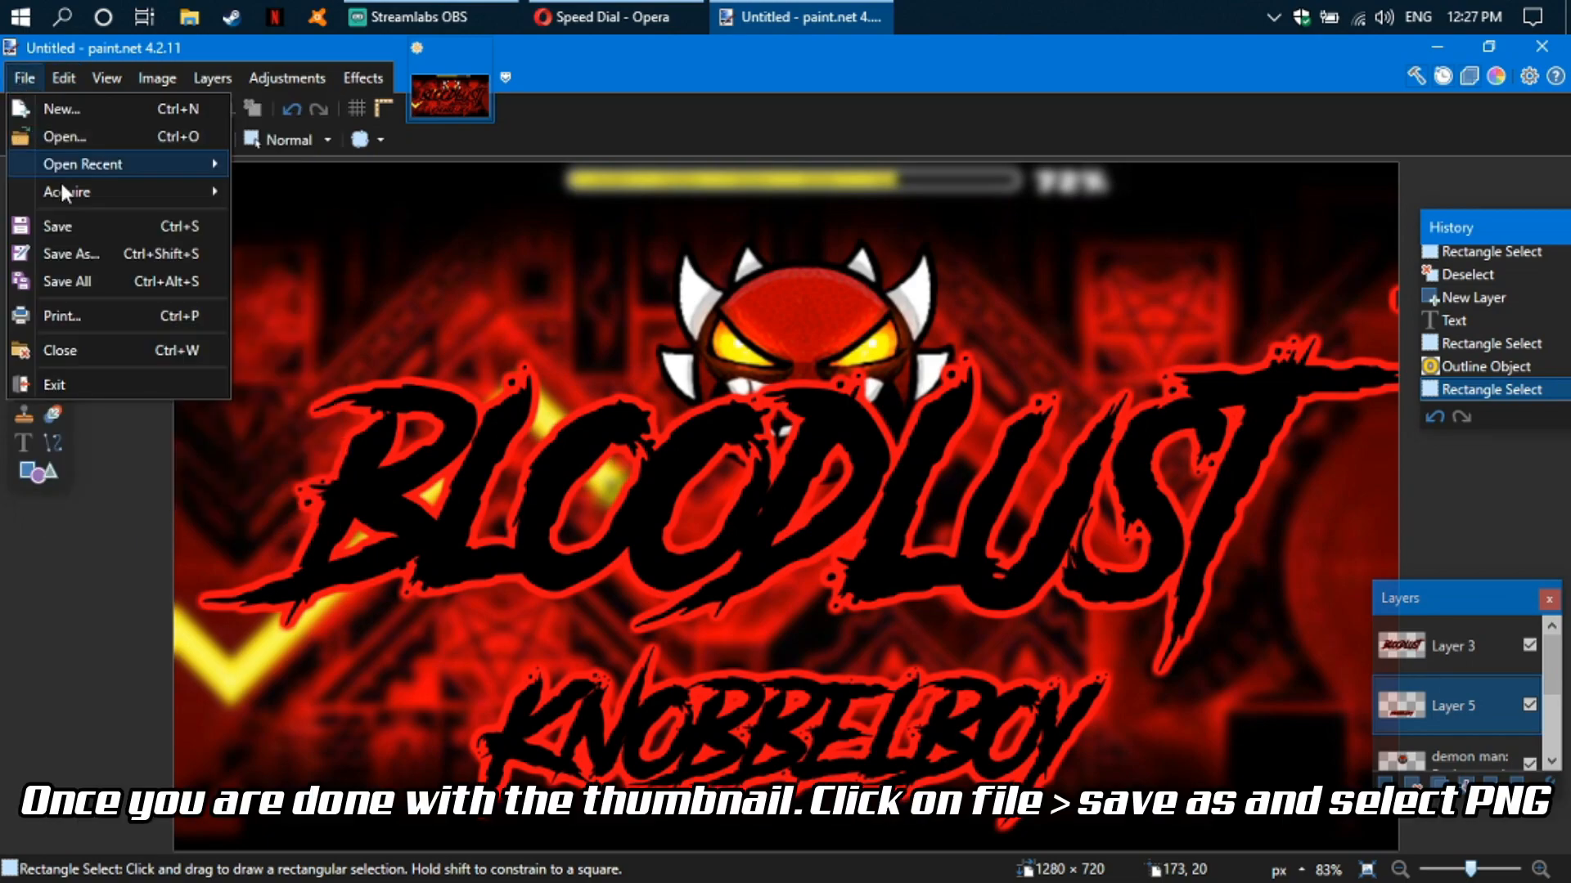
{"action": "left_click", "coordinate": [98, 261]}
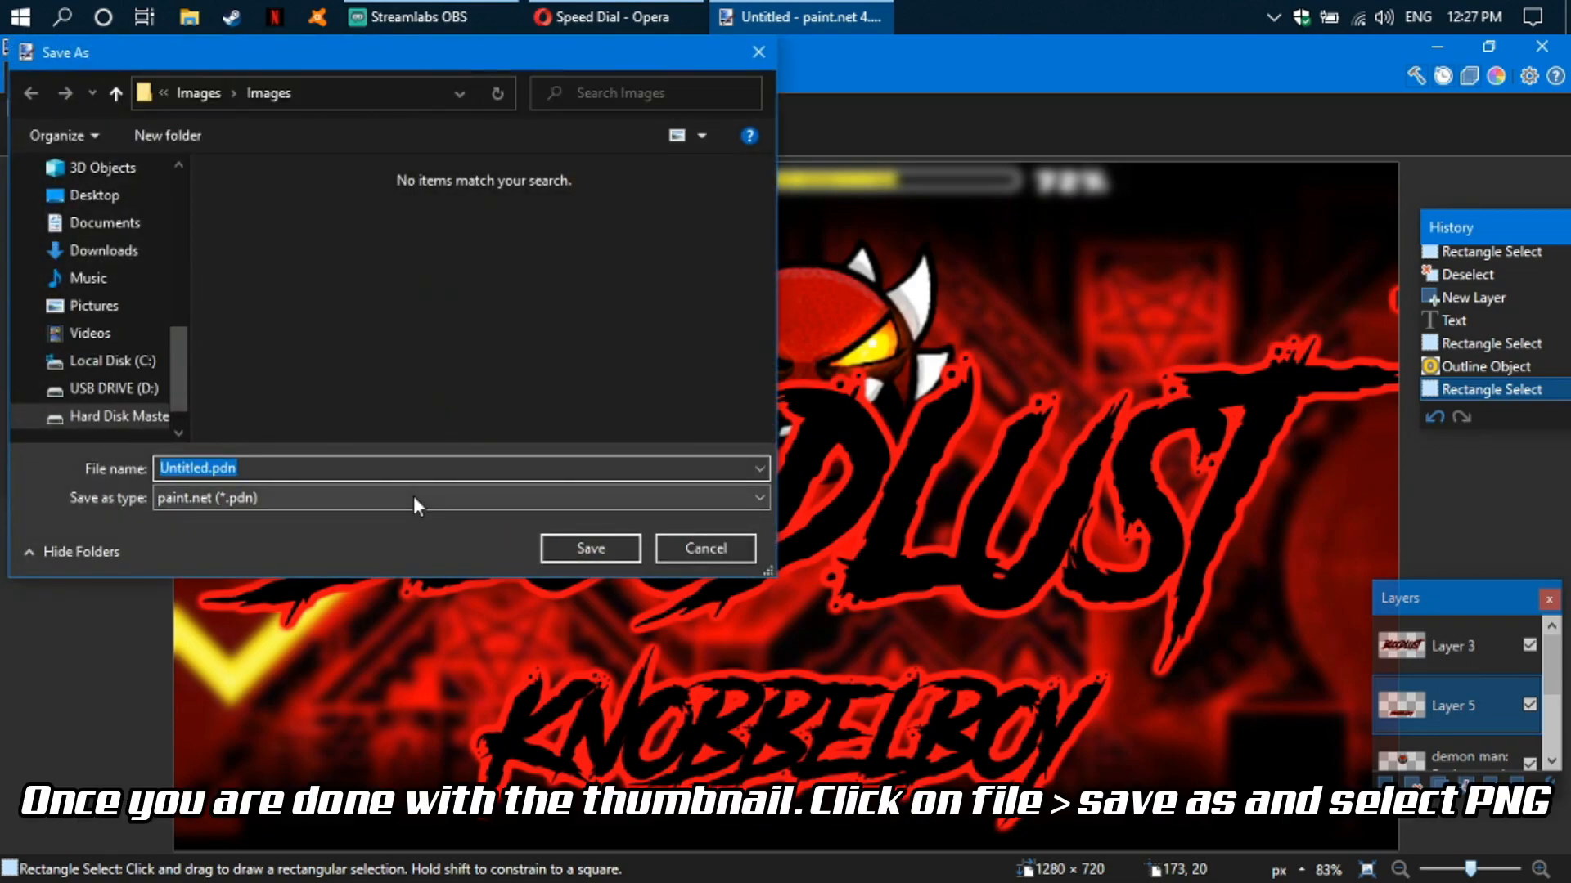
{"action": "left_click", "coordinate": [414, 496]}
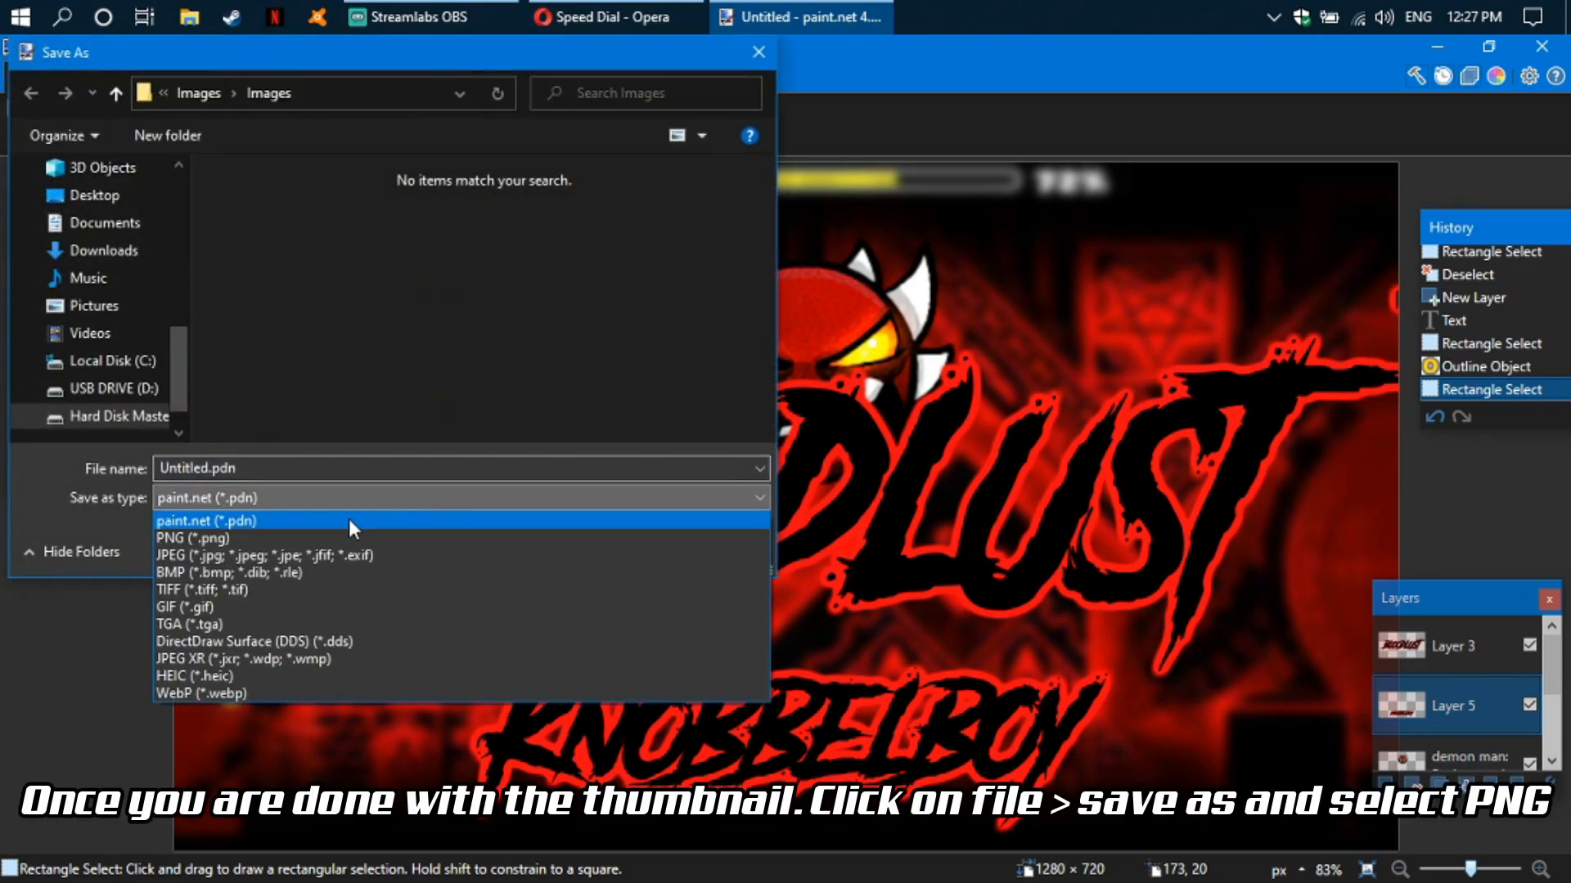
{"action": "left_click", "coordinate": [311, 539]}
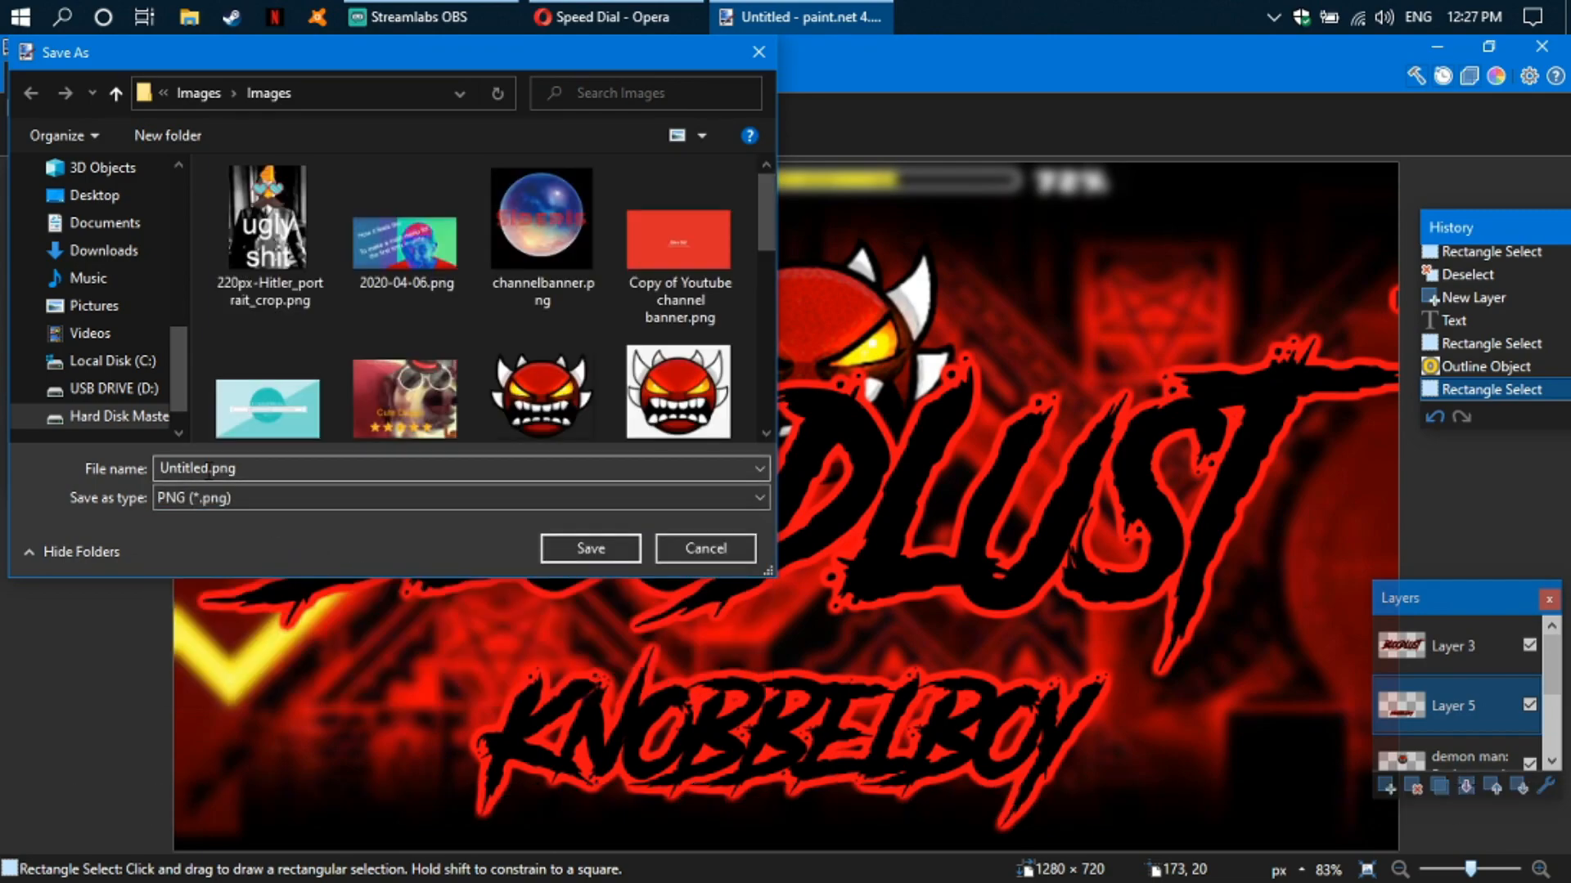
{"action": "double_click", "coordinate": [187, 469]}
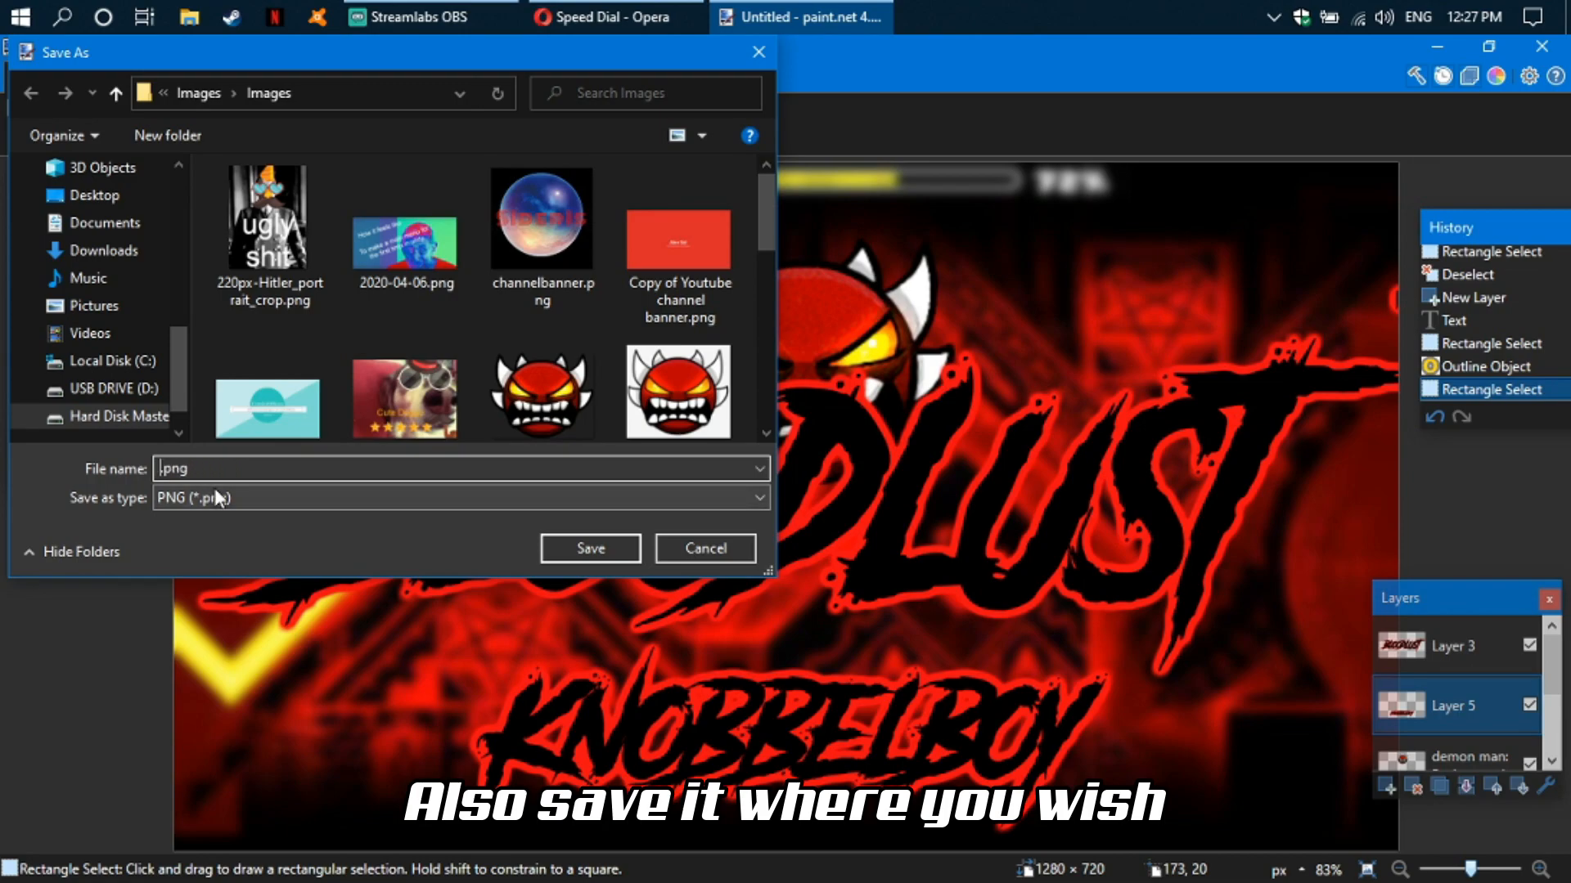
{"action": "type", "text": "bloodlust"}
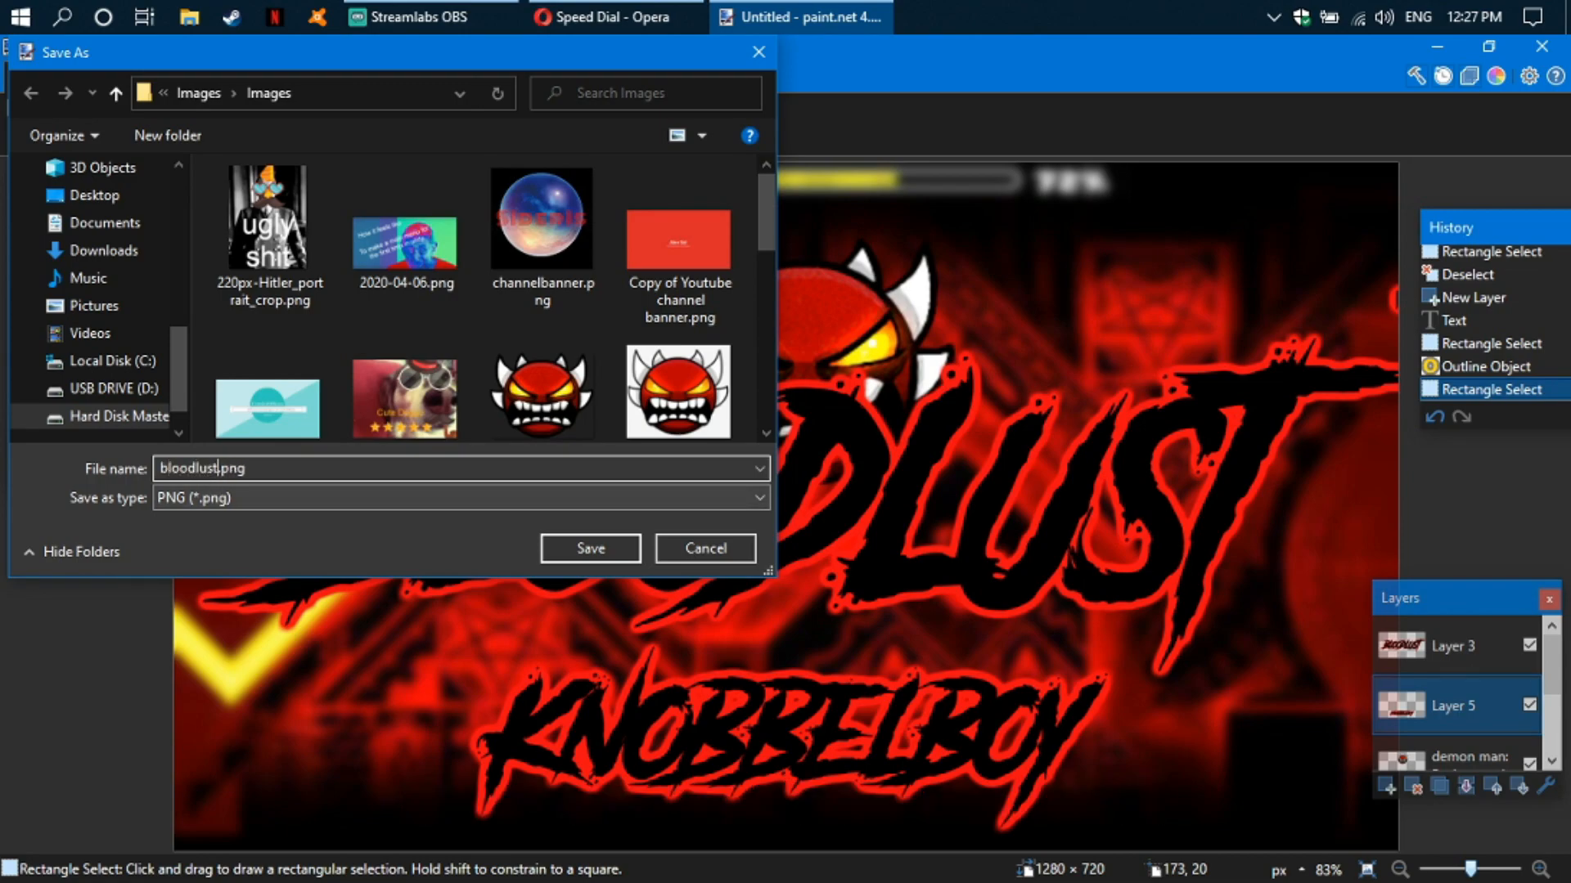
{"action": "key", "text": "Return"}
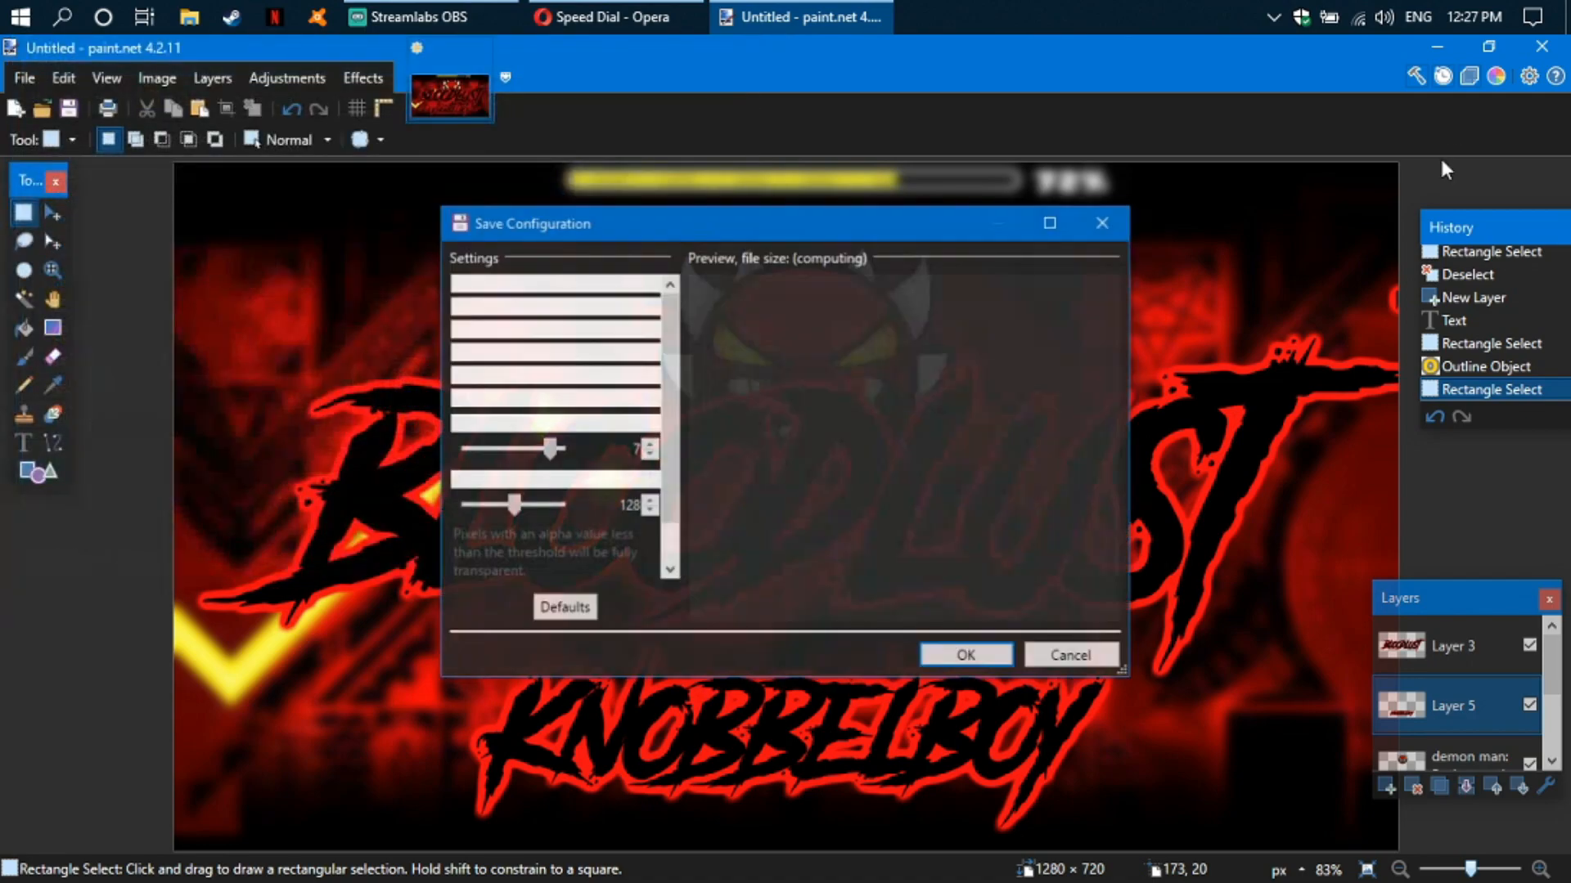
- Accept the PNG save configuration with the layers flattened, and close the image editor
{"action": "left_click_drag", "start_coordinate": [947, 455], "coordinate": [760, 319]}
{"action": "left_click_drag", "start_coordinate": [998, 548], "coordinate": [830, 415]}
{"action": "left_click_drag", "start_coordinate": [954, 523], "coordinate": [965, 558]}
{"action": "left_click", "coordinate": [967, 656]}
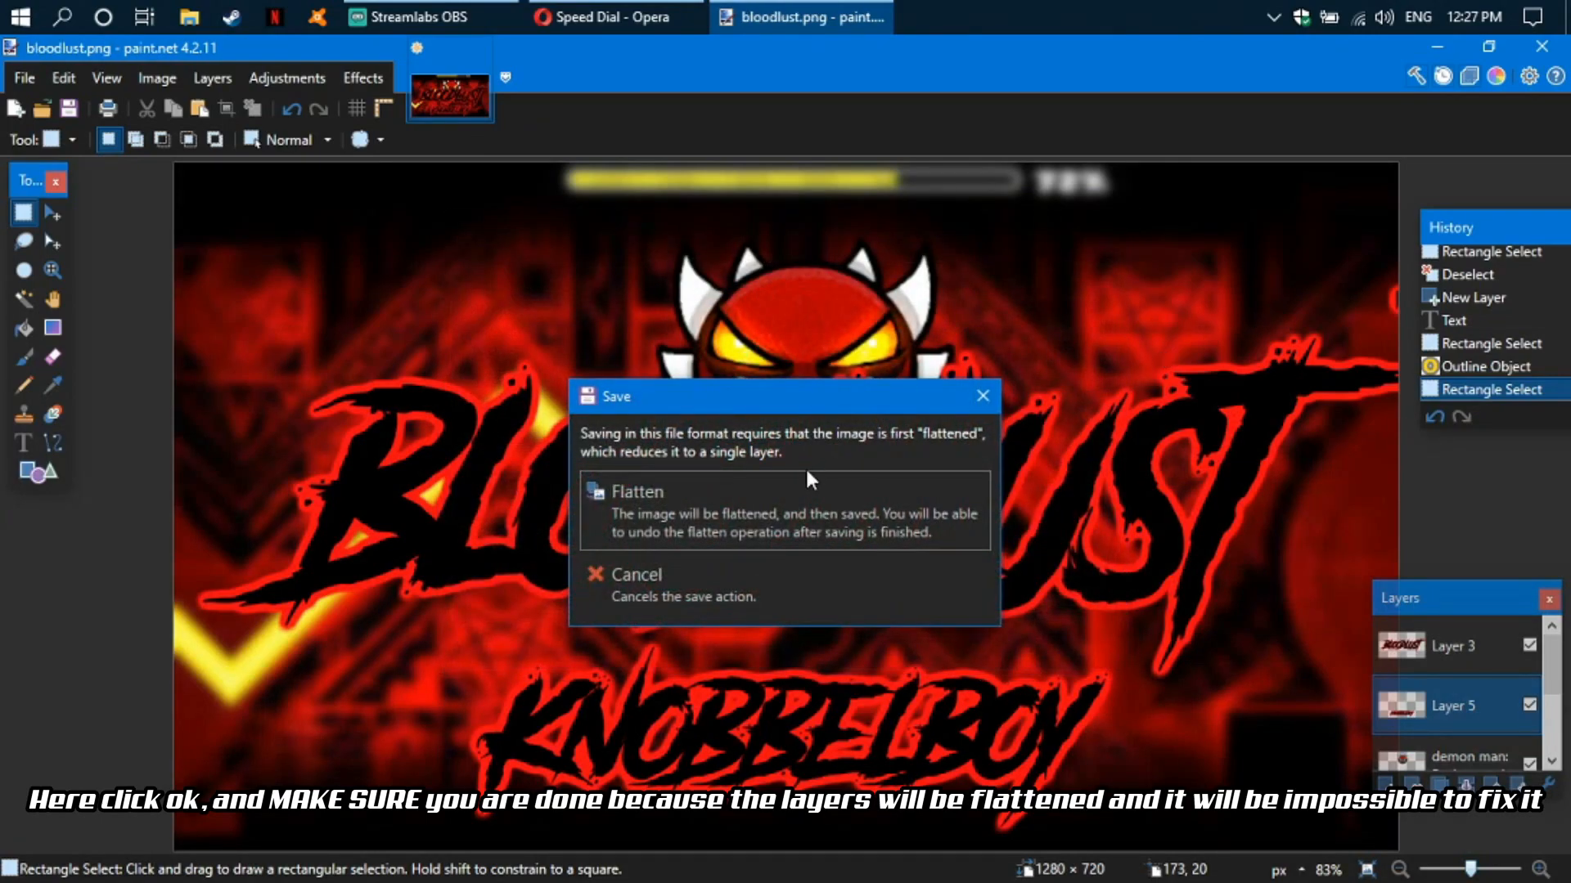
{"action": "left_click", "coordinate": [768, 511]}
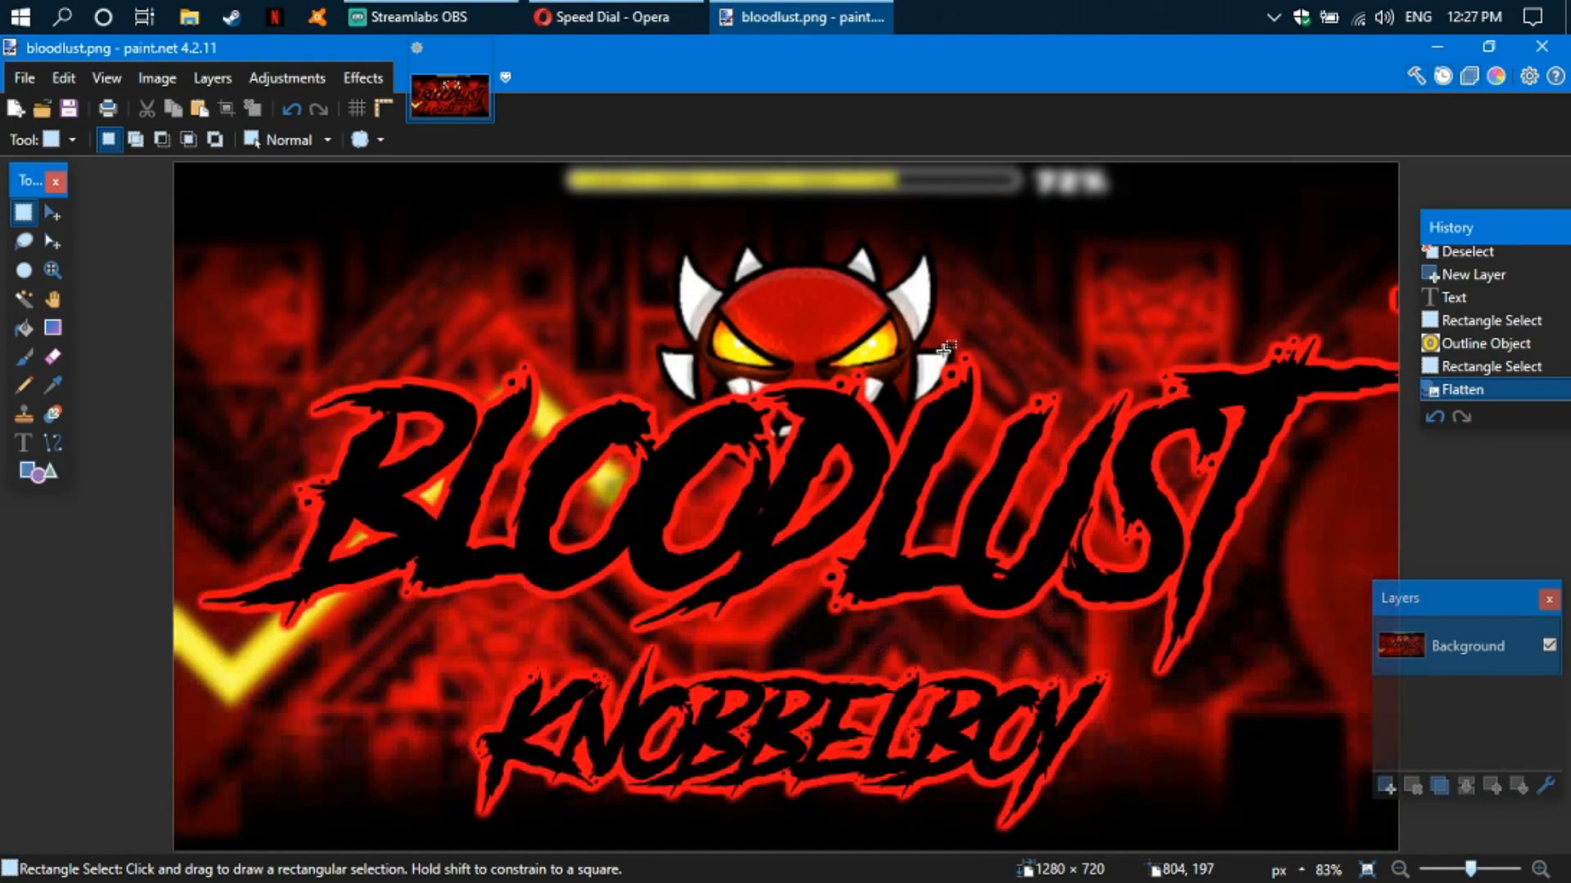
{"action": "left_click", "coordinate": [1550, 46]}
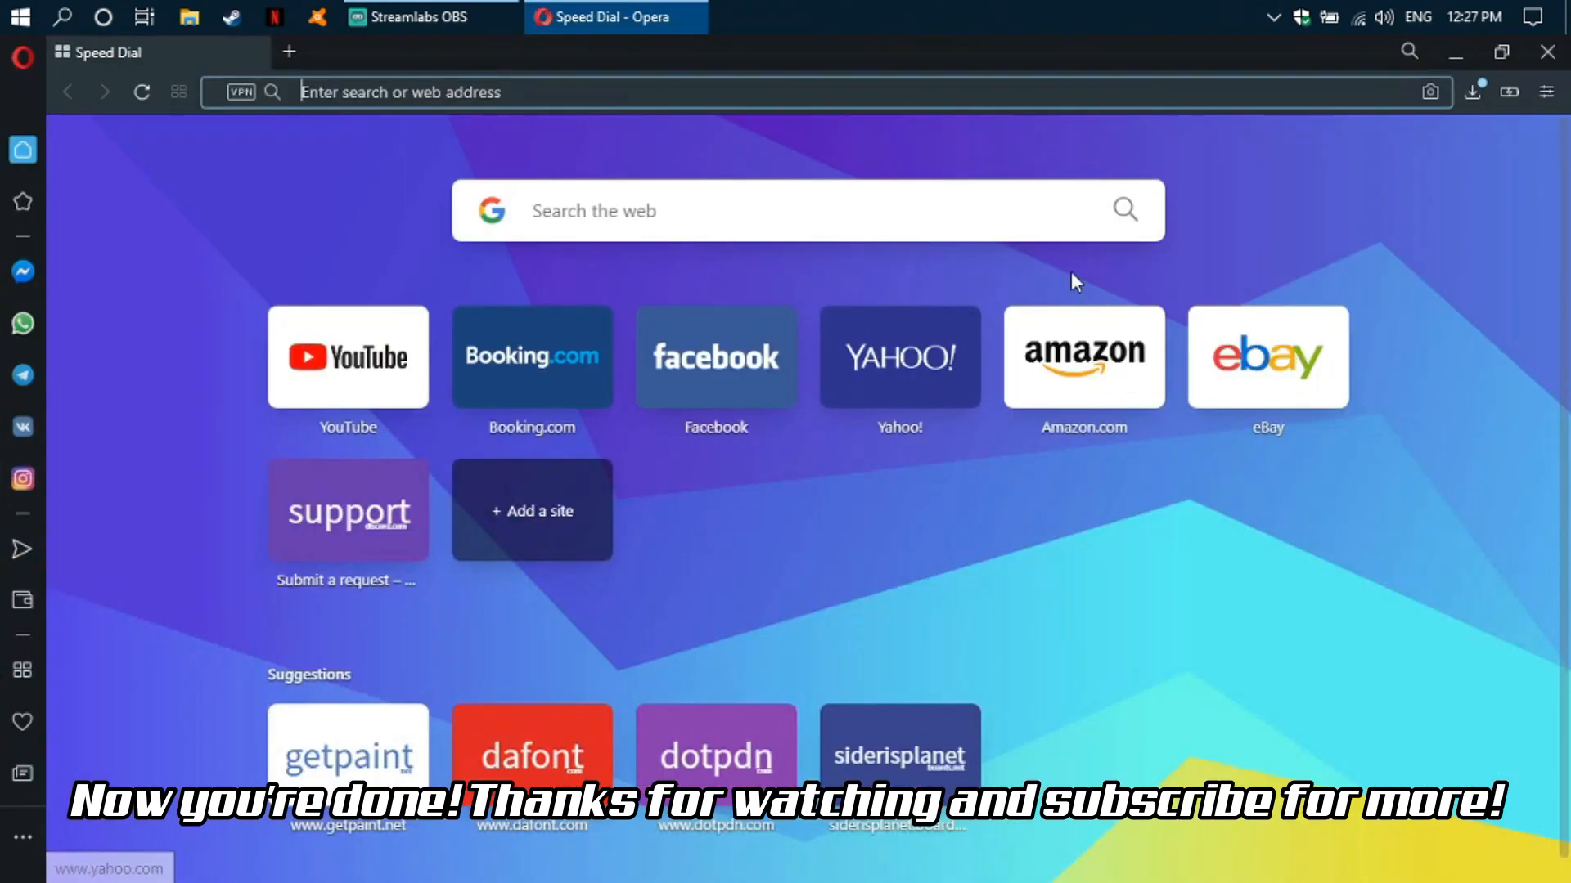